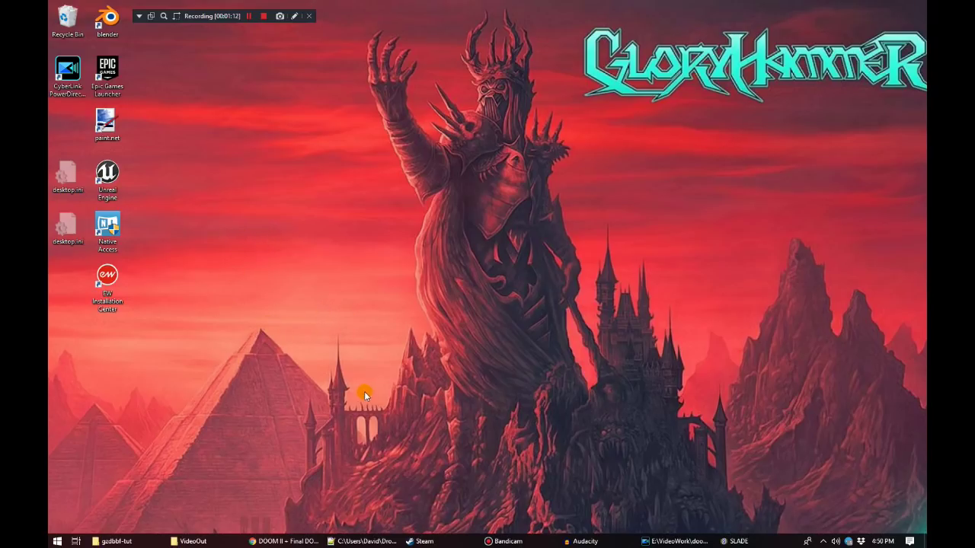
# Step: Switch to the browser showing the GOG store page for DOOM II + Final DOOM
pyautogui.moveTo(289, 542)
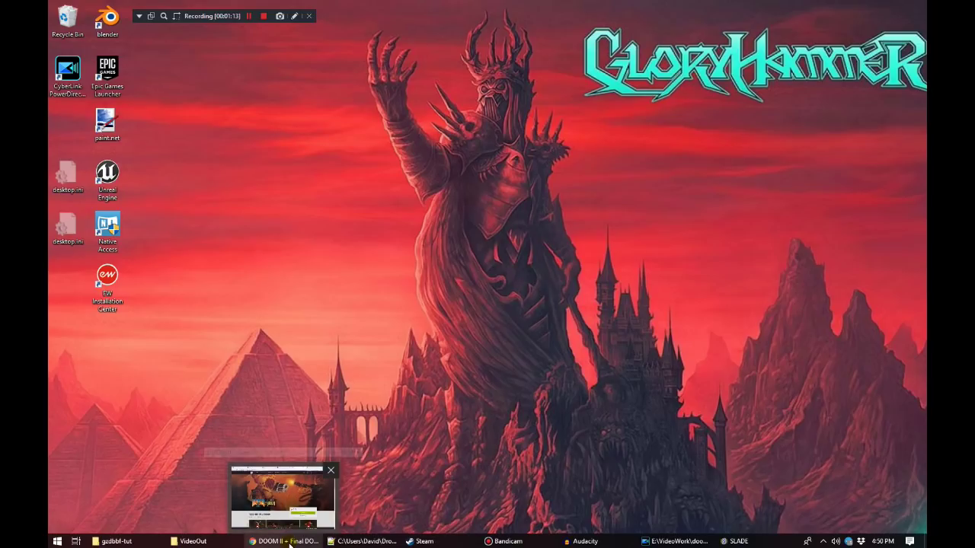
pyautogui.click(290, 541)
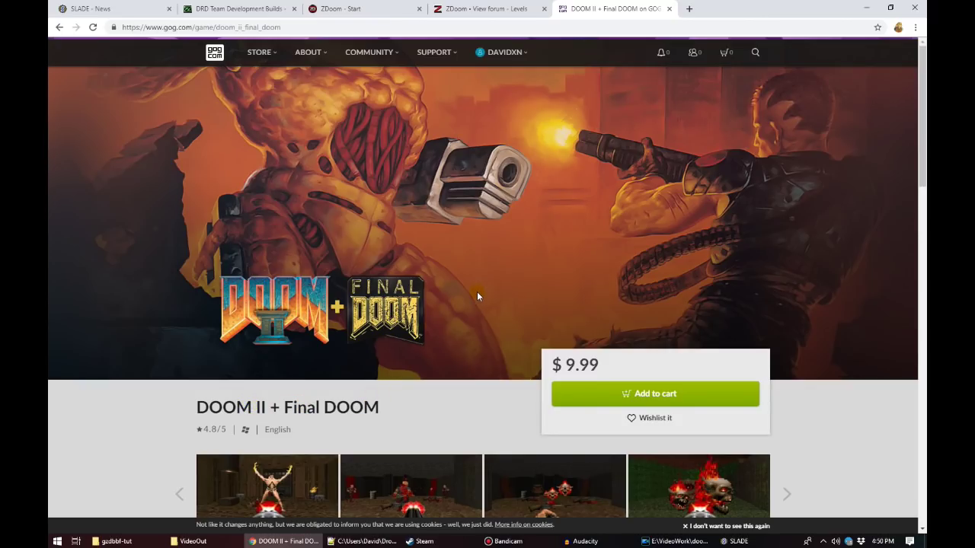
# Step: In Steam, search the store for "doom 2", open the DOOM II page and examine its purchase options
pyautogui.click(823, 541)
pyautogui.click(854, 460)
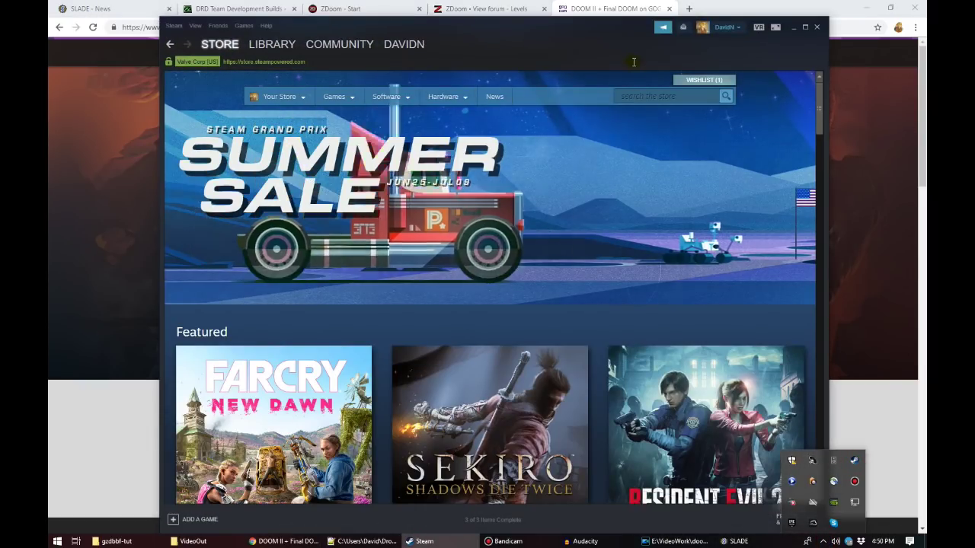
pyautogui.click(656, 96)
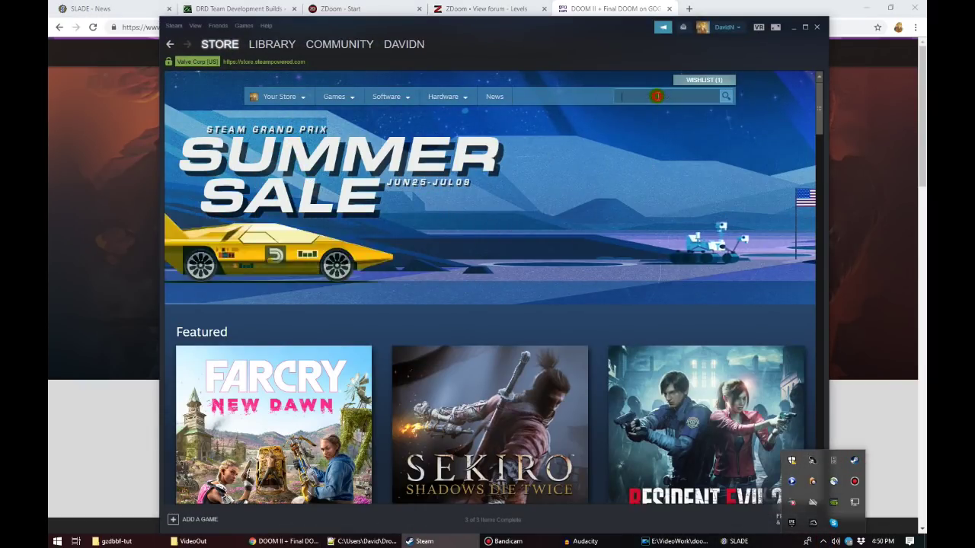
pyautogui.write('doom')
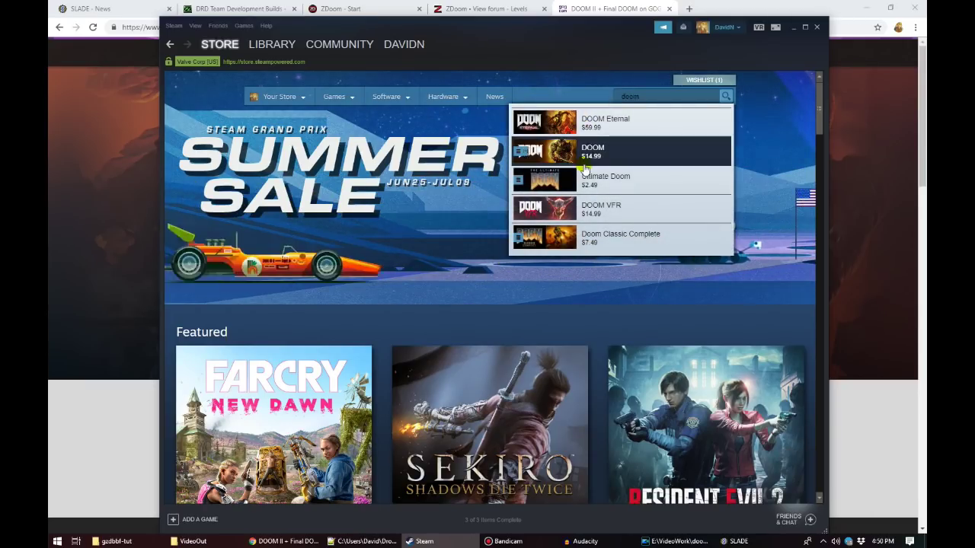
pyautogui.write(' 2')
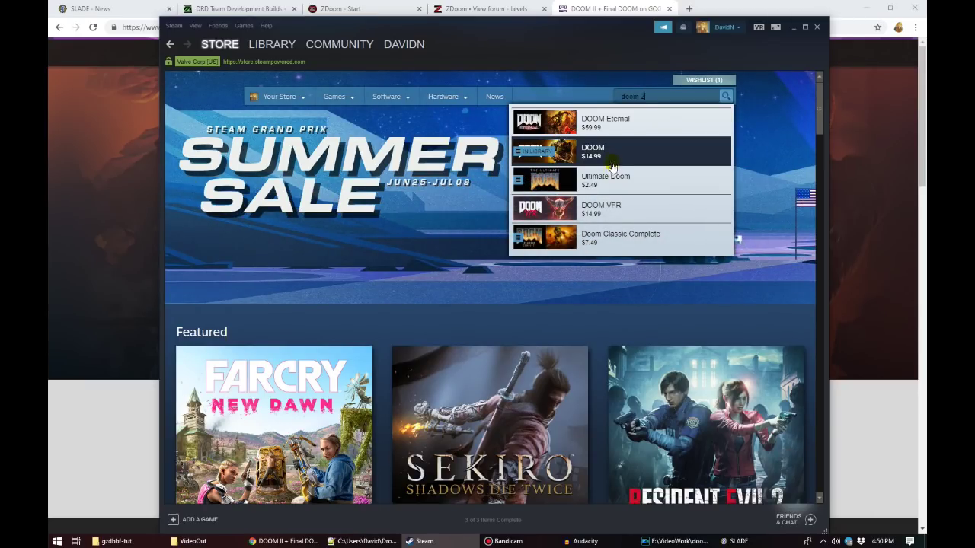
pyautogui.click(583, 164)
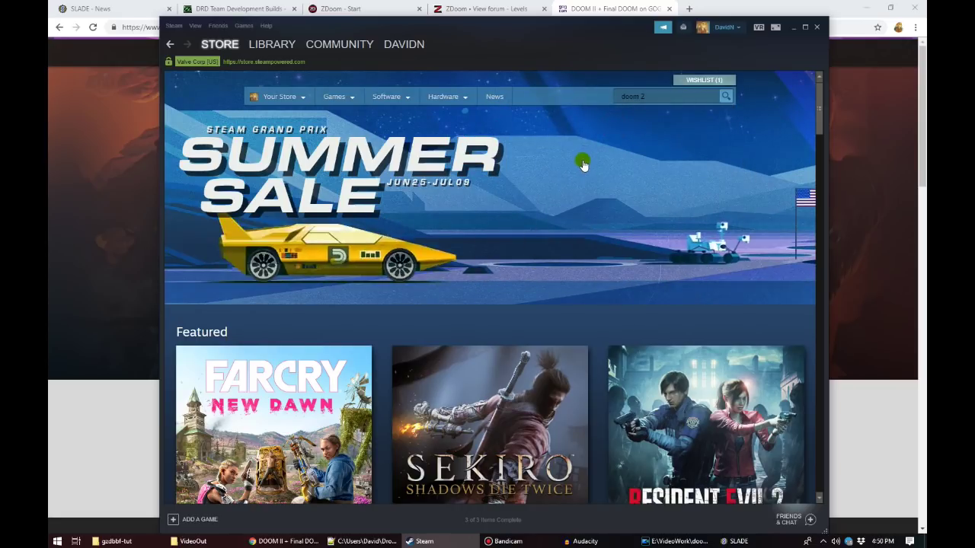
pyautogui.scroll(-2, 252, 238)
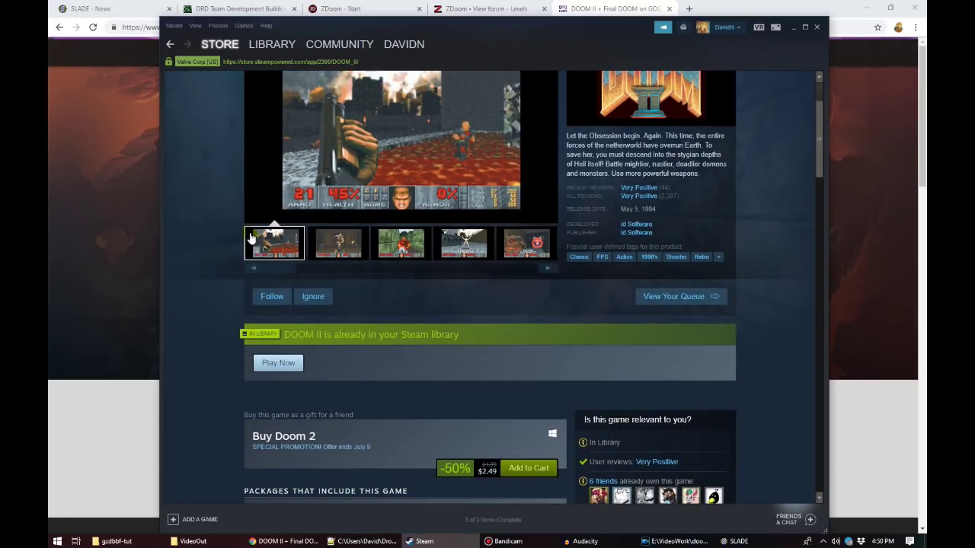
pyautogui.scroll(-5, 251, 238)
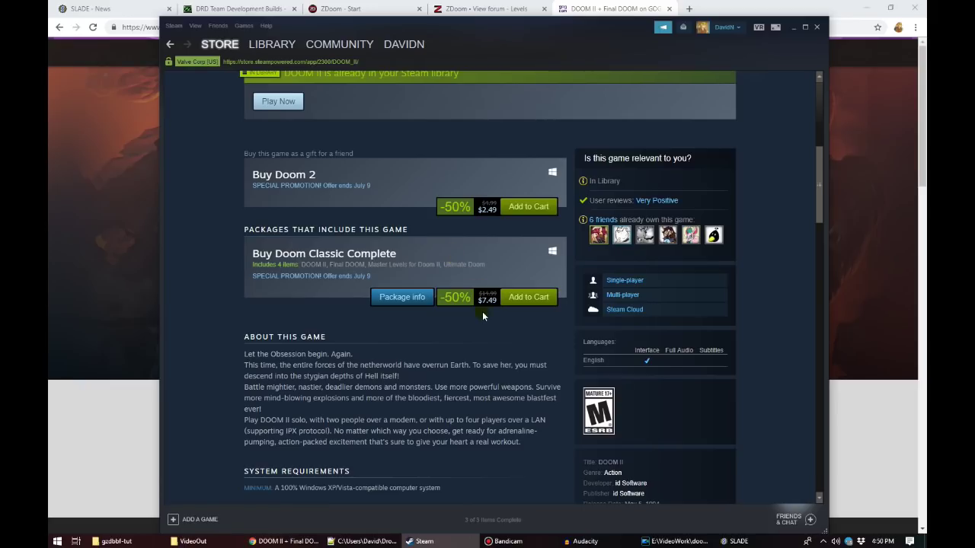
pyautogui.scroll(3, 392, 263)
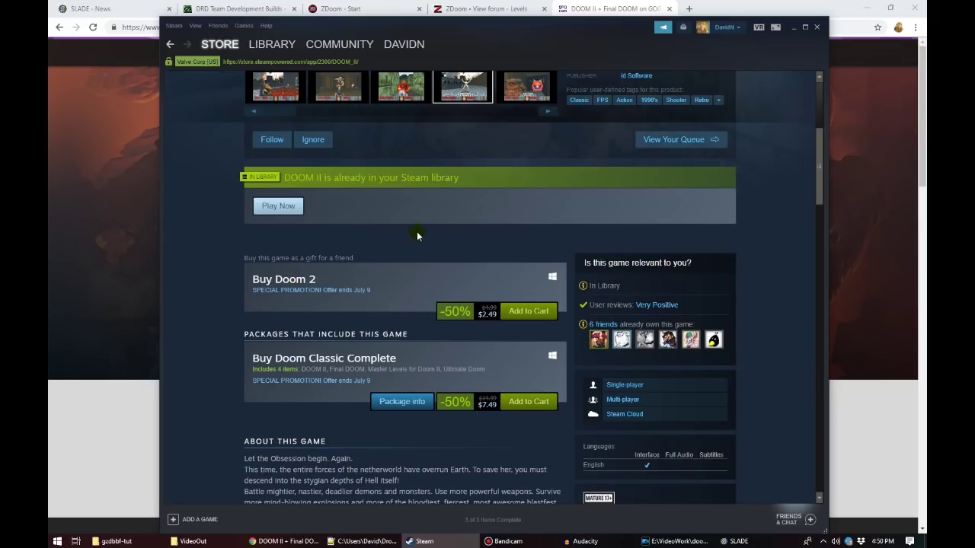
# Step: Return to the browser and open the Download page of freedoom.github.io in a new tab
pyautogui.click(579, 4)
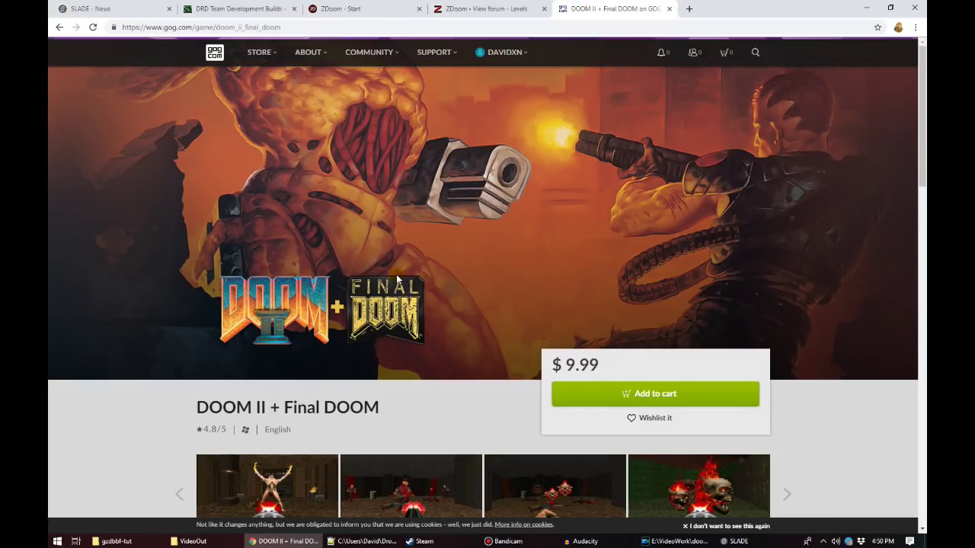
pyautogui.hotkey('ctrl', 't')
pyautogui.write('freedoo')
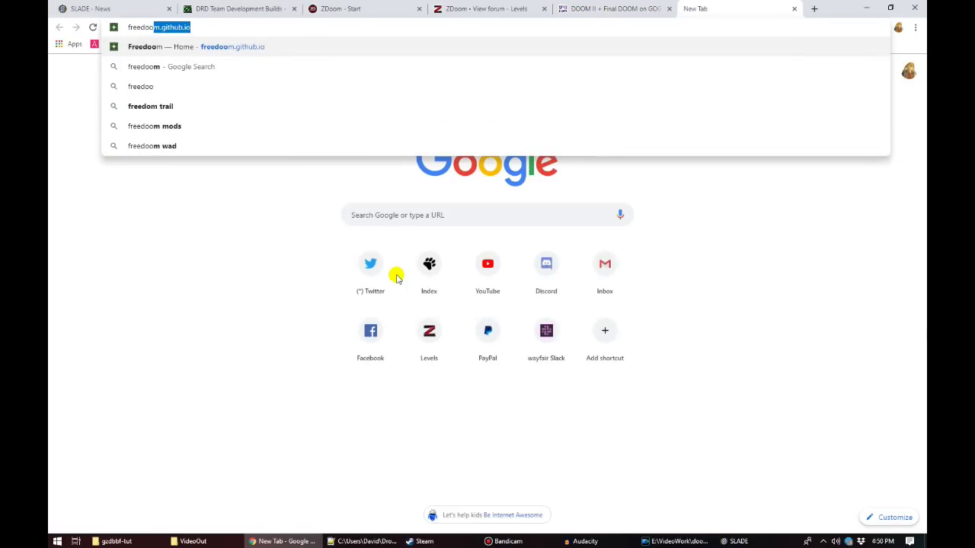
pyautogui.press('Return')
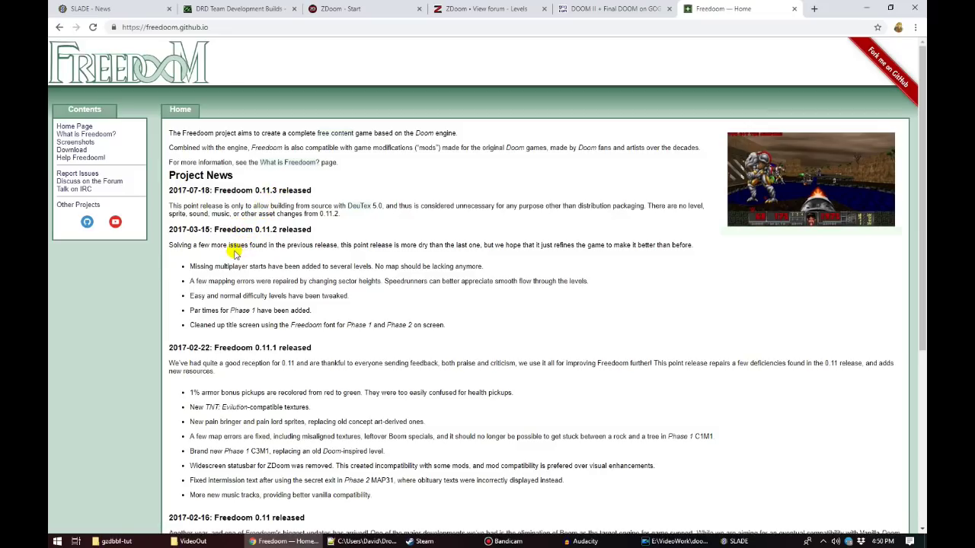
pyautogui.click(72, 149)
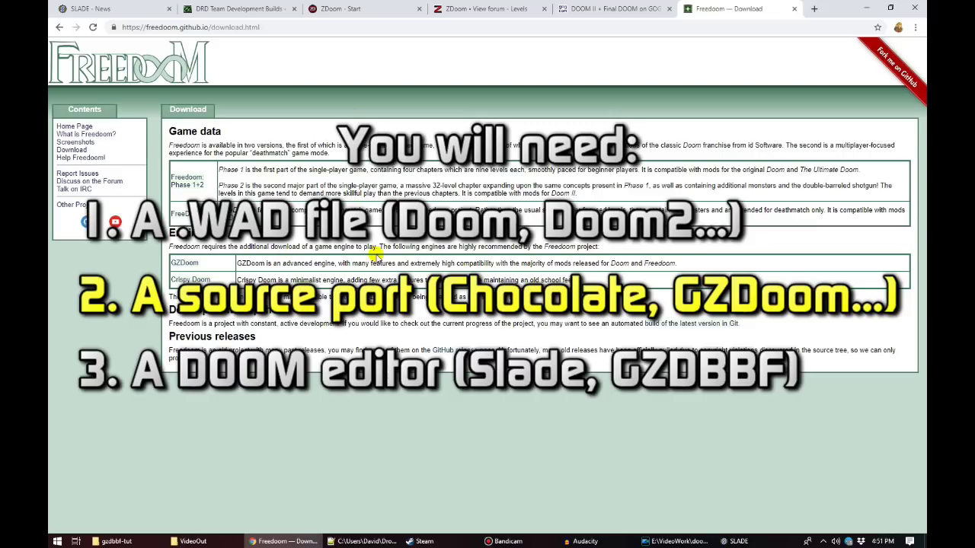
# Step: Search the web for "chocolate doom" in a new tab and open the Chocolate Doom wiki's main page
pyautogui.hotkey('ctrl', 't')
pyautogui.write('chocolate doom')
pyautogui.press('Return')
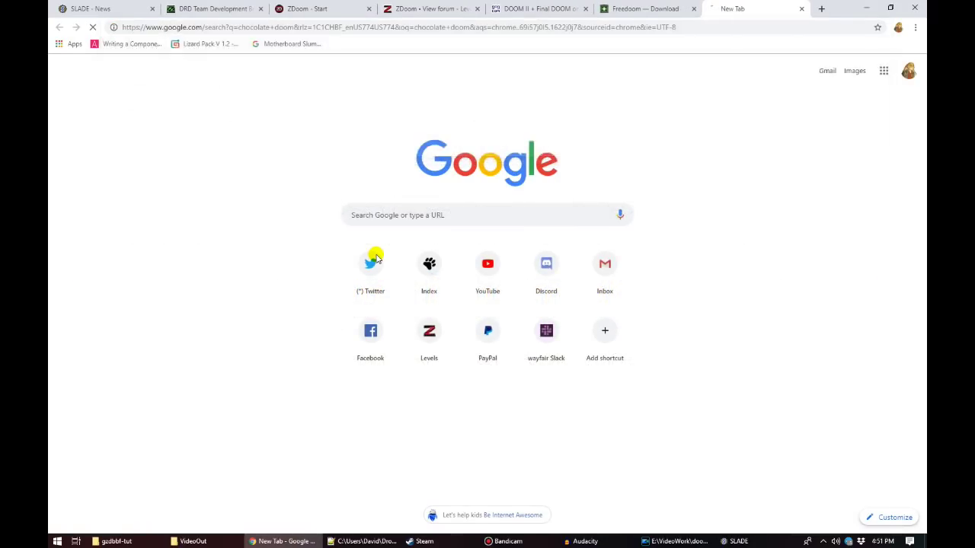
pyautogui.click(157, 128)
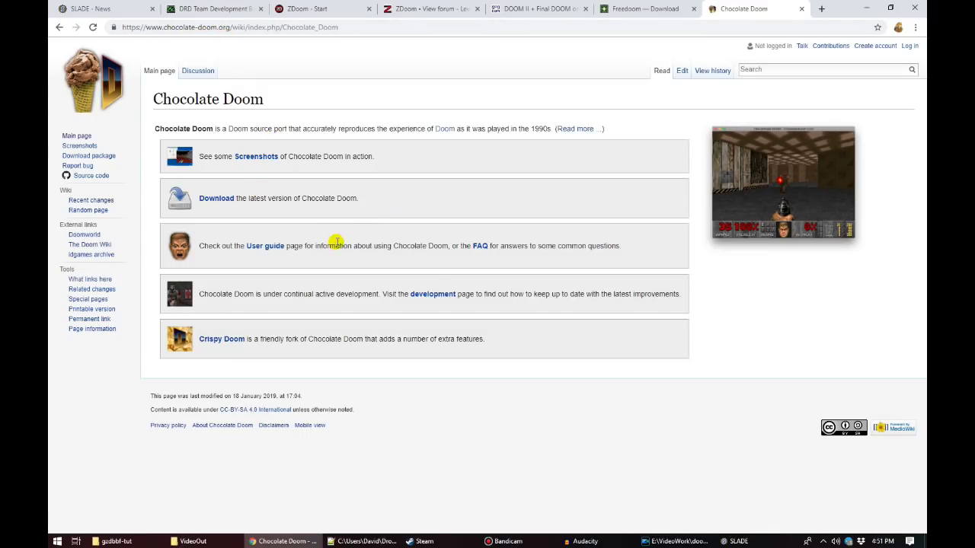
# Step: Load zdoom.org in the tab that holds the ZDoom Levels forum
pyautogui.click(409, 9)
pyautogui.click(230, 27)
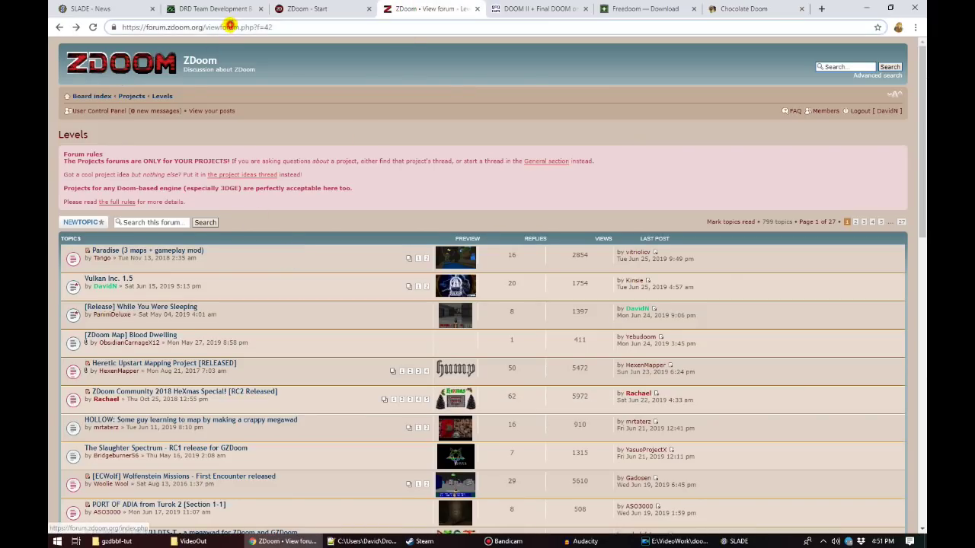
pyautogui.write('zdoom.org')
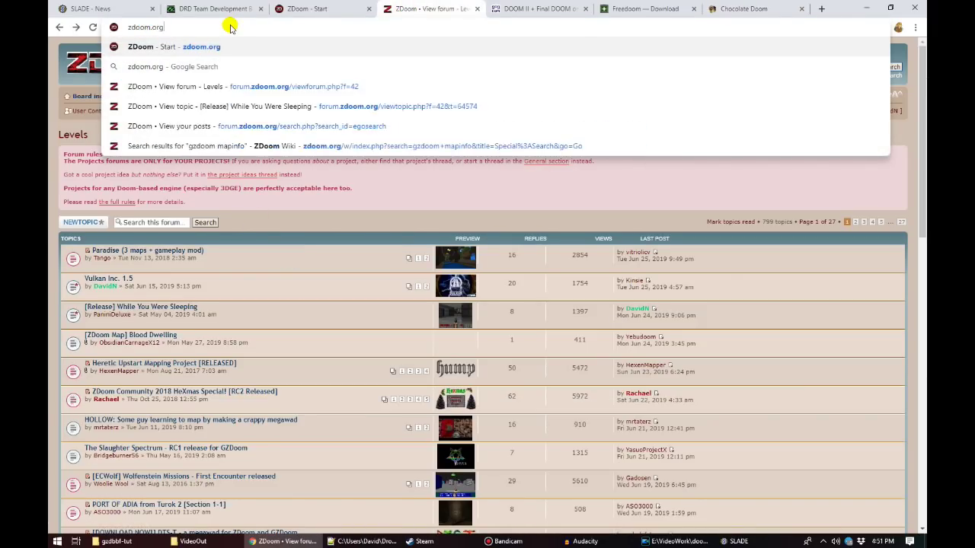
pyautogui.press('Return')
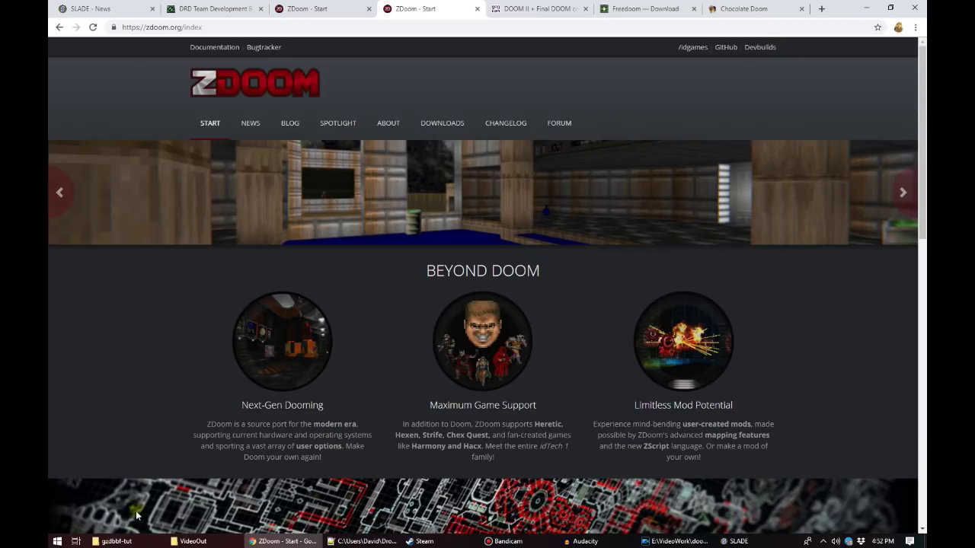
# Step: Bring up the gzdbbf-tut File Explorer window and navigate it to the Games\gzdoom folder on drive E:
pyautogui.moveTo(114, 540)
pyautogui.click(115, 498)
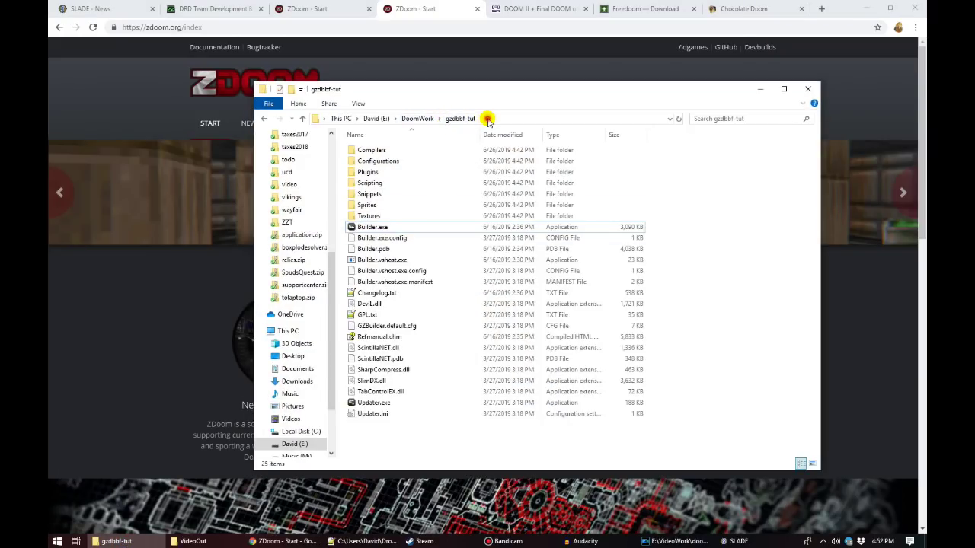
pyautogui.click(488, 118)
pyautogui.write('e')
pyautogui.press('Down')
pyautogui.press('Down')
pyautogui.press('Down')
pyautogui.press('Return')
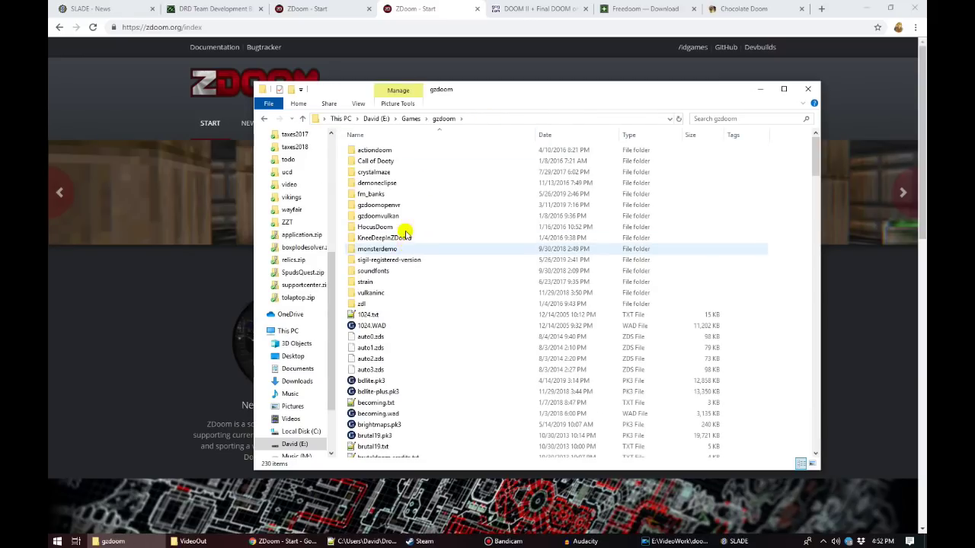
# Step: Look through the gzdoom folder's files and point out Doom.wad and DOOM2.WAD, leaving DOOM2.WAD selected
pyautogui.scroll(-15, 402, 228)
pyautogui.scroll(-8, 397, 217)
pyautogui.scroll(8, 420, 250)
pyautogui.scroll(5, 420, 250)
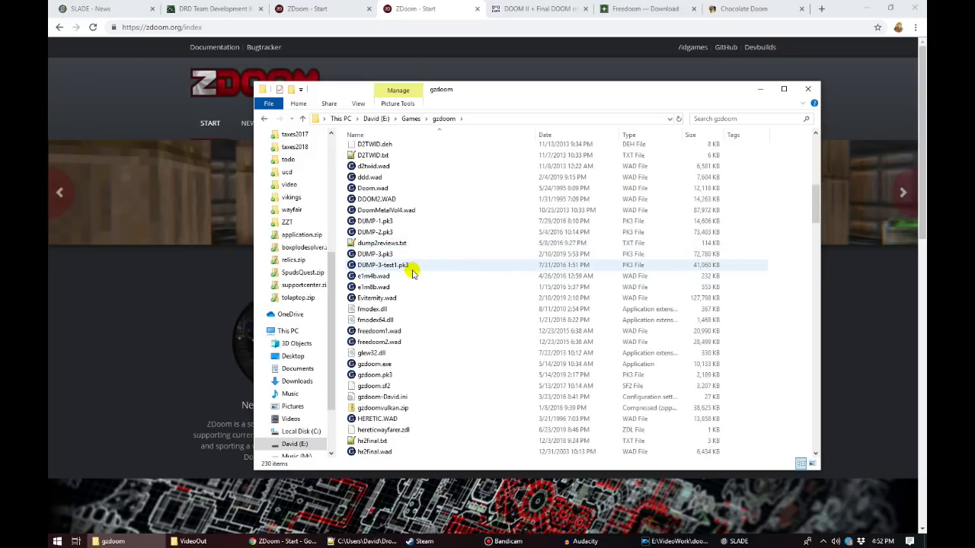
pyautogui.scroll(-2, 435, 304)
pyautogui.scroll(2, 437, 306)
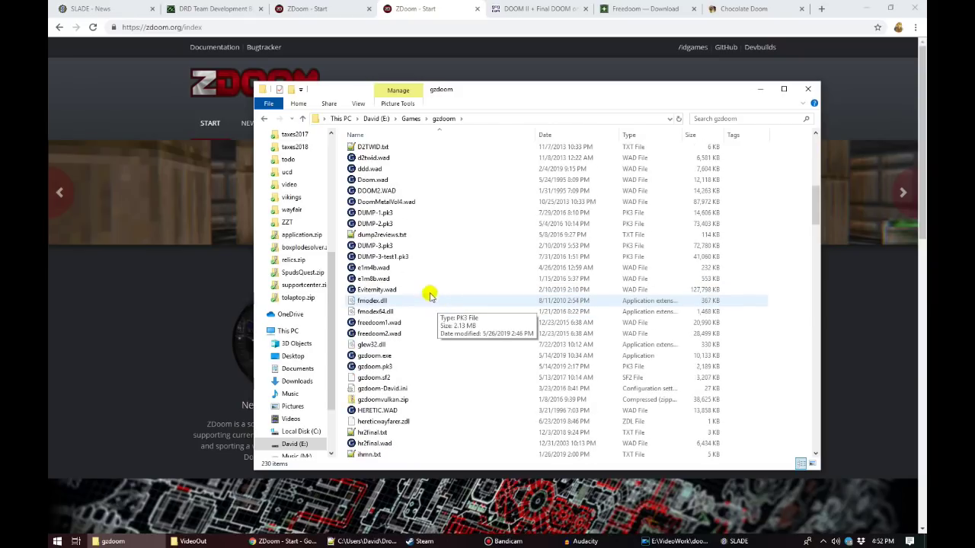
pyautogui.scroll(1, 434, 251)
pyautogui.scroll(1, 435, 220)
pyautogui.scroll(-2, 423, 219)
pyautogui.scroll(1, 439, 233)
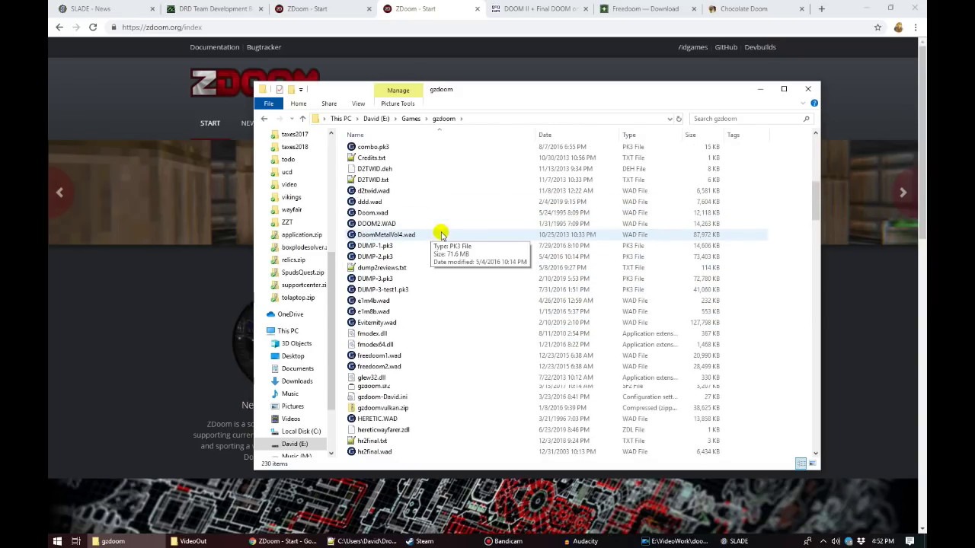
pyautogui.click(392, 212)
pyautogui.click(402, 224)
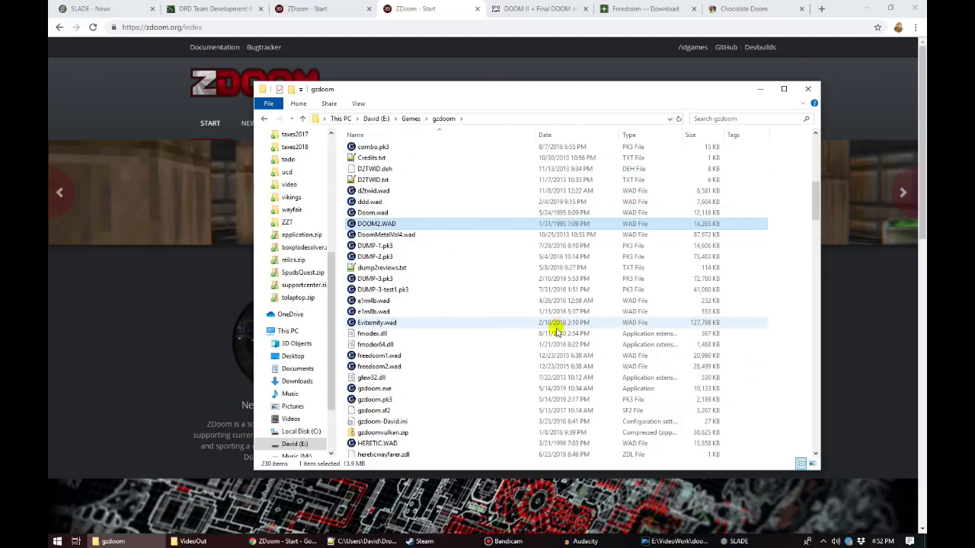
# Step: Switch to Steam, show the games library and find DOOM II: Hell on Earth in the list
pyautogui.click(823, 541)
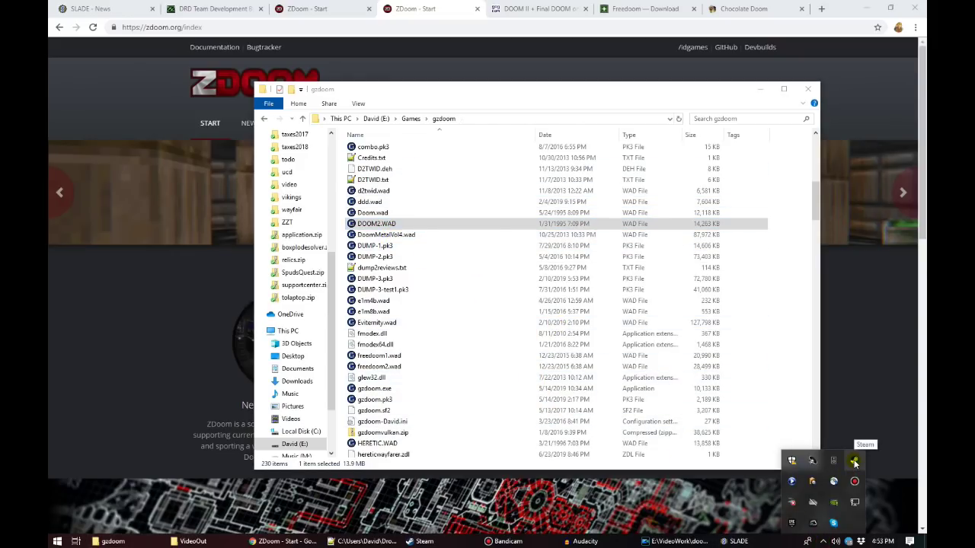
pyautogui.click(855, 462)
pyautogui.click(673, 96)
pyautogui.click(244, 27)
pyautogui.click(247, 35)
pyautogui.scroll(10, 212, 292)
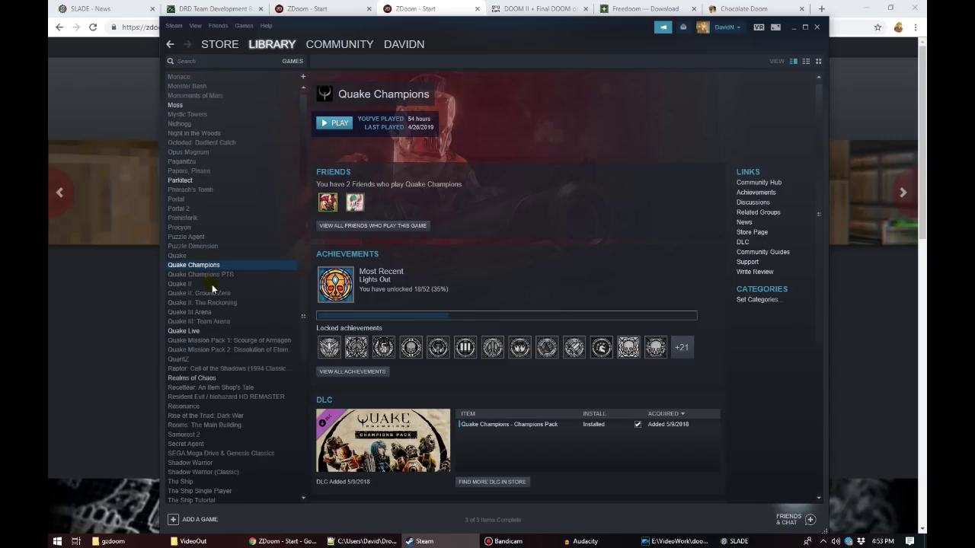
pyautogui.scroll(15, 212, 293)
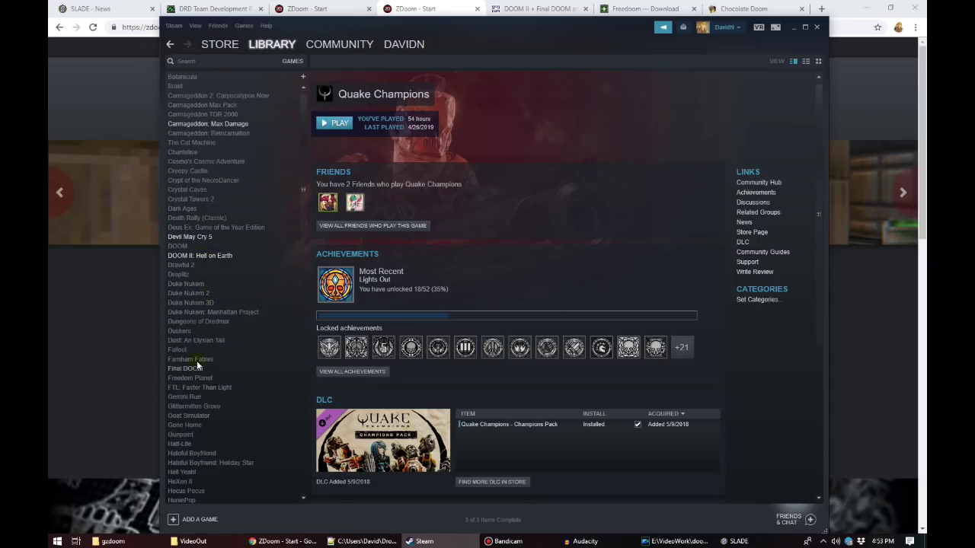
# Step: Open the properties of DOOM II: Hell on Earth and browse its local files in File Explorer
pyautogui.click(213, 256)
pyautogui.rightClick(213, 256)
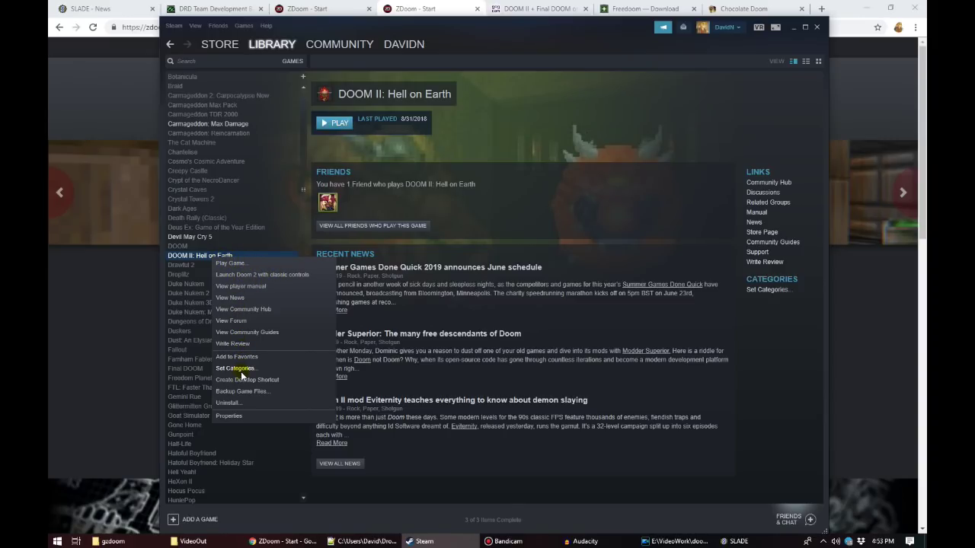
pyautogui.click(229, 415)
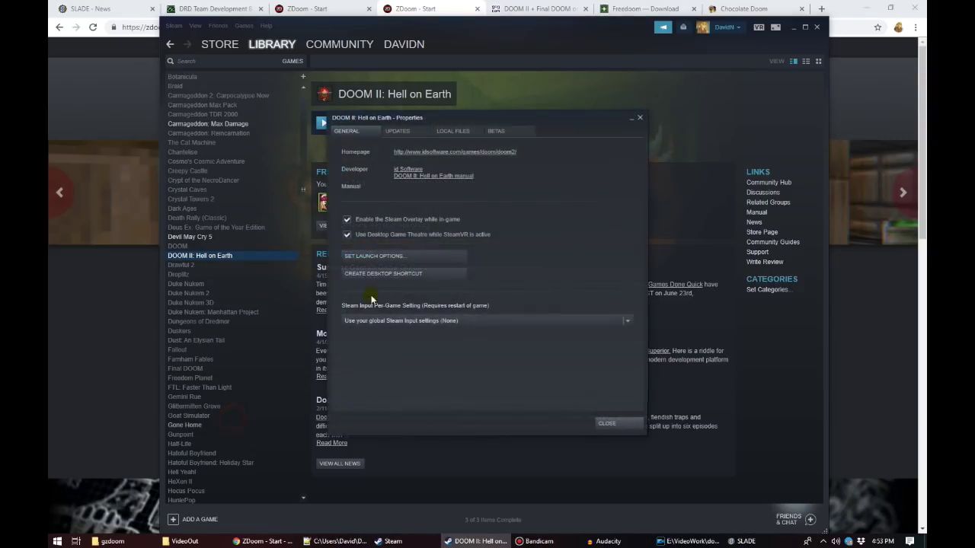
pyautogui.click(461, 131)
pyautogui.click(391, 173)
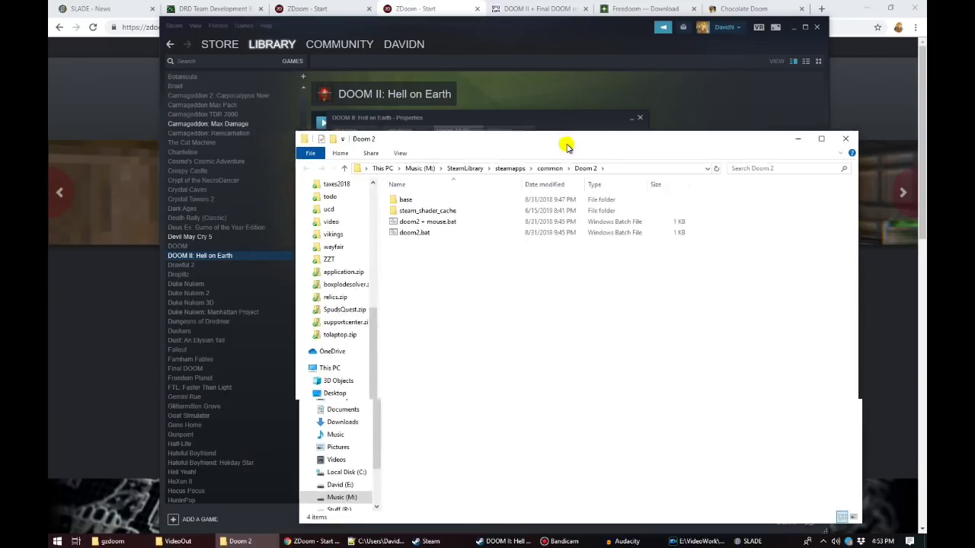
# Step: Reposition the Doom 2 folder window, open its base folder and locate DOOM2.WAD there
pyautogui.moveTo(559, 141); pyautogui.dragTo(477, 83)
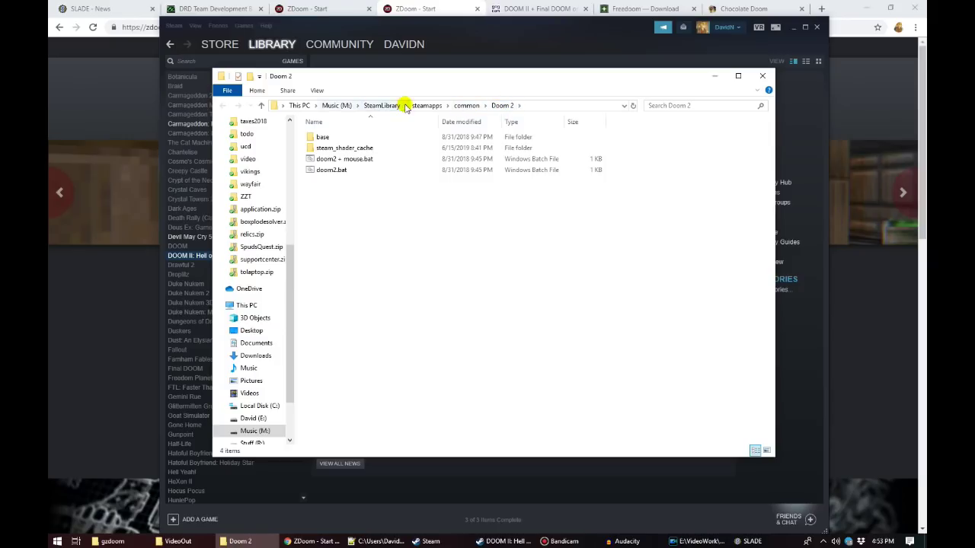
pyautogui.click(323, 138)
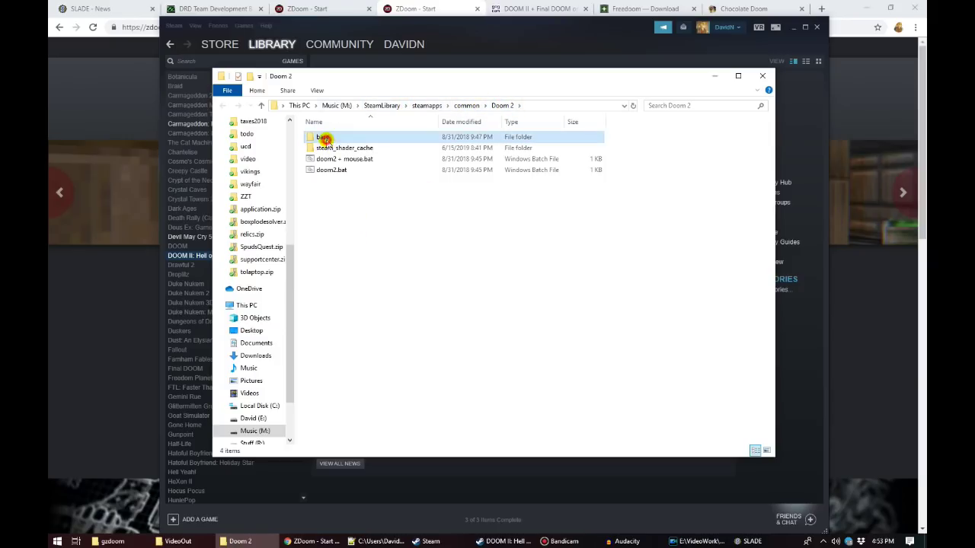
pyautogui.doubleClick(323, 138)
pyautogui.click(364, 215)
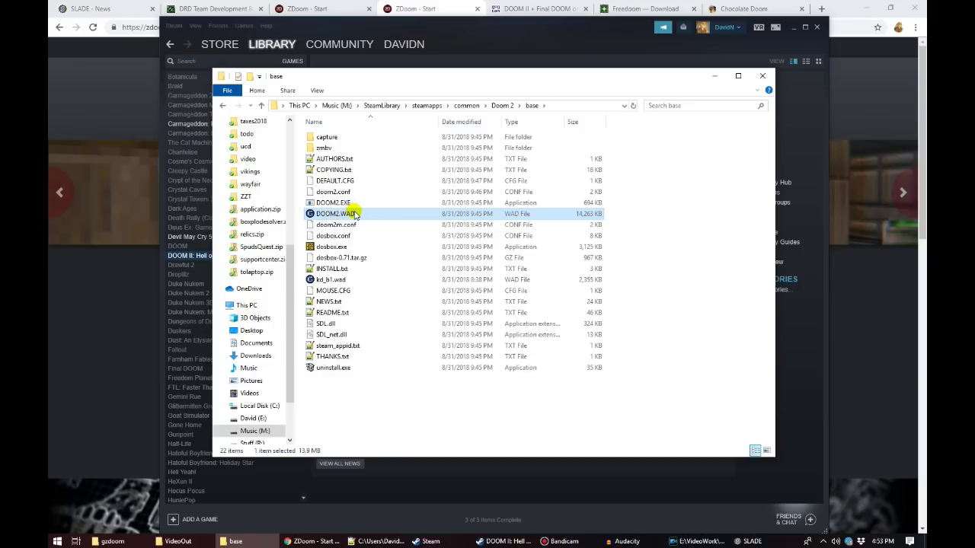
pyautogui.click(372, 395)
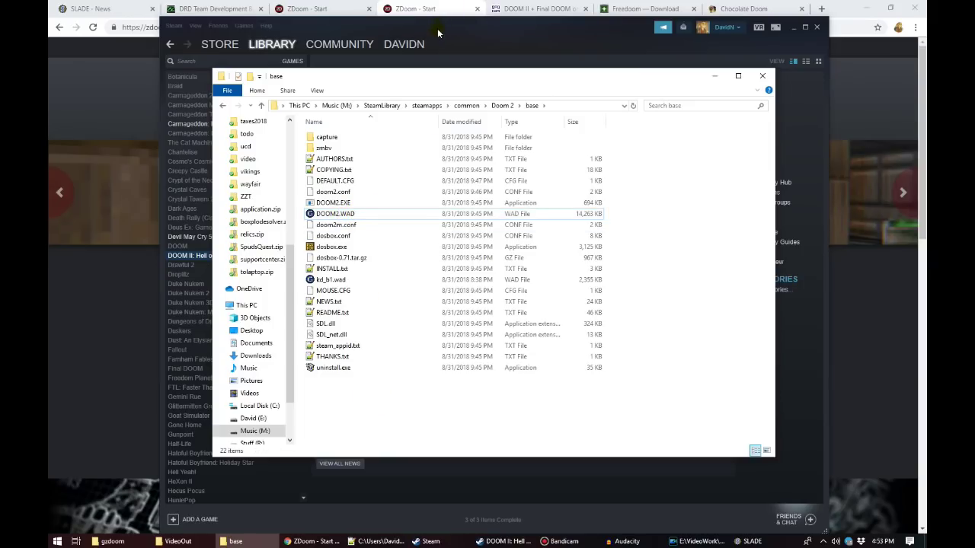
# Step: Return to the gzdoom folder, run gzdoom.exe and start it with DOOM 2: Hell on Earth as the game file
pyautogui.click(438, 32)
pyautogui.click(107, 542)
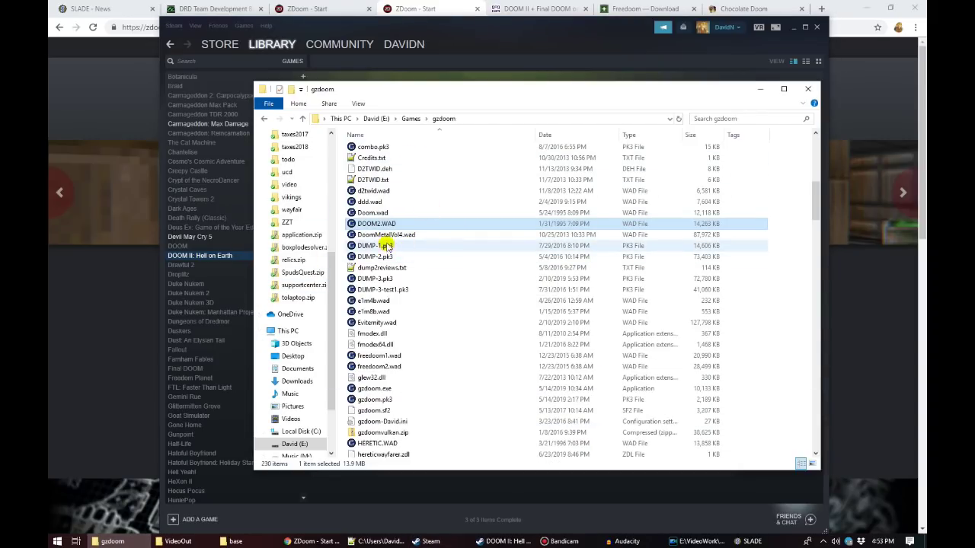
pyautogui.scroll(-1, 386, 246)
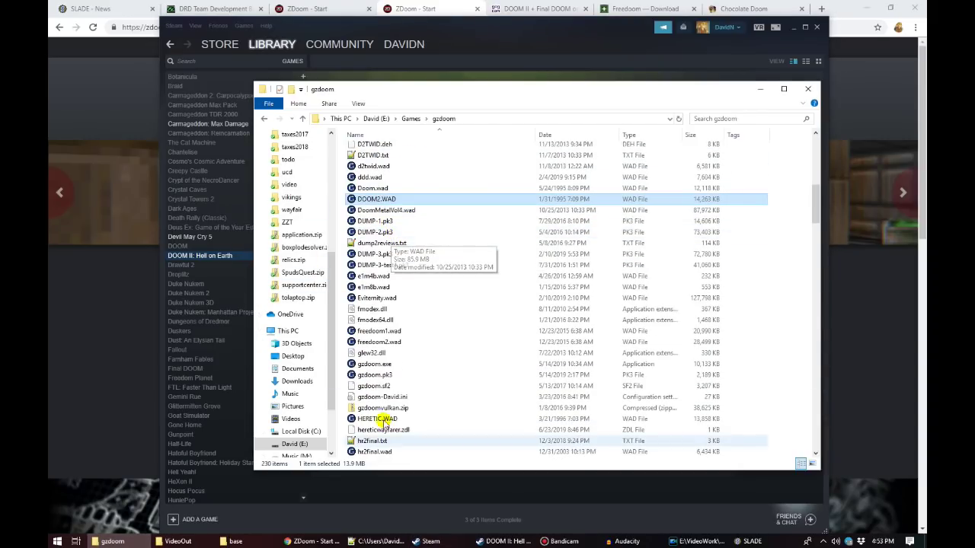
pyautogui.doubleClick(373, 365)
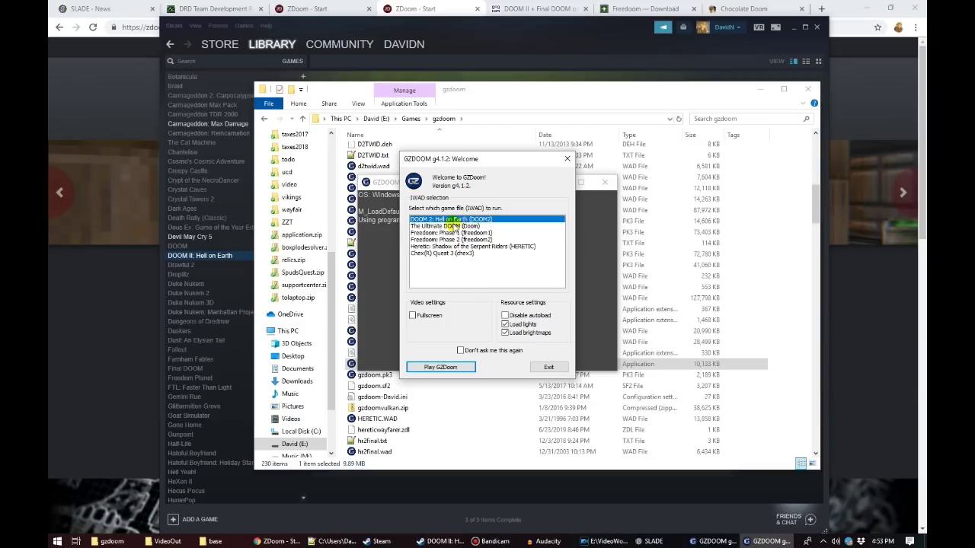
pyautogui.click(438, 368)
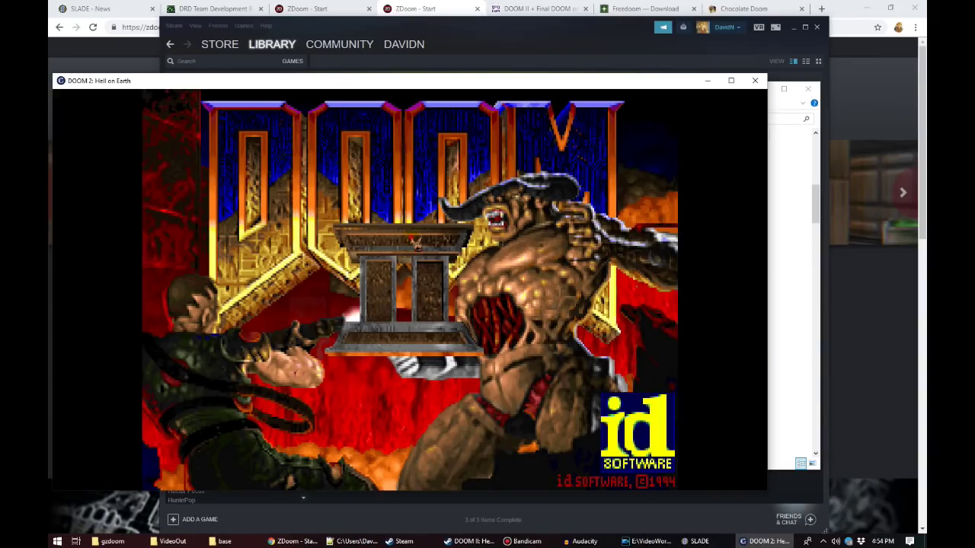
# Step: Start a new DOOM 2 game and choose a skill level
pyautogui.press('Escape')
pyautogui.click(397, 260)
pyautogui.click(354, 332)
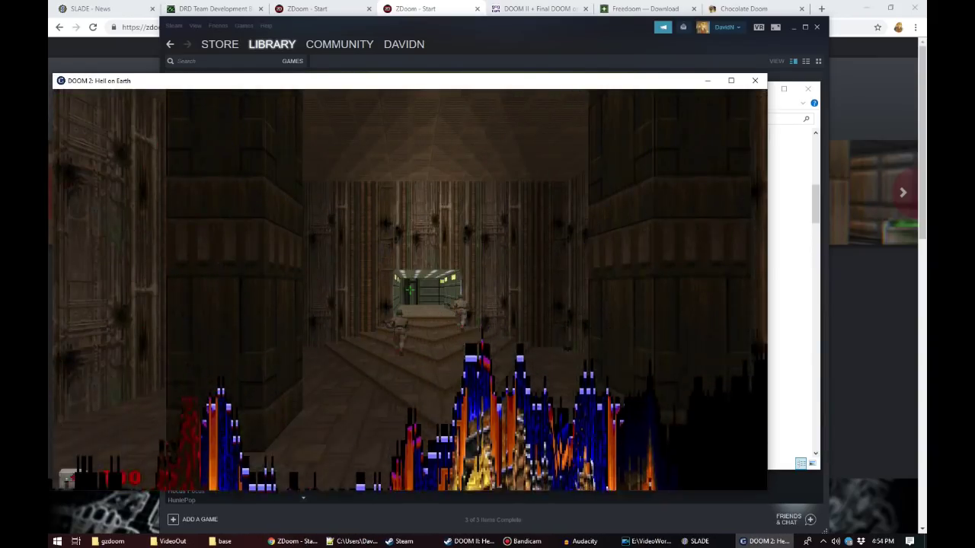
pyautogui.click(354, 332)
# Step: Play through the opening rooms of DOOM 2, shooting at the enemies, and quit the game
pyautogui.press('w')
pyautogui.click(409, 290)
pyautogui.click(410, 289)
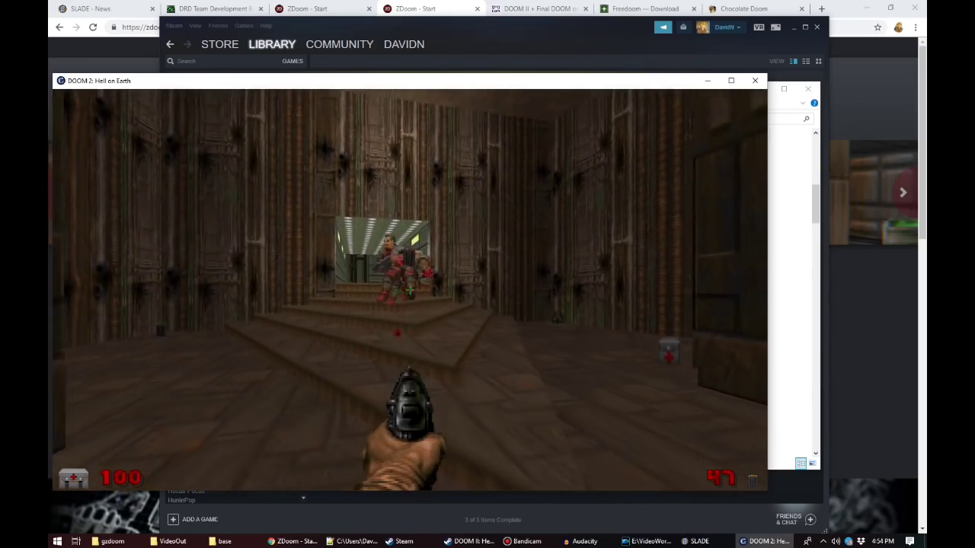
pyautogui.click(410, 289)
pyautogui.click(410, 289)
pyautogui.press('w')
pyautogui.click(410, 290)
pyautogui.click(409, 290)
pyautogui.click(410, 290)
pyautogui.click(409, 290)
pyautogui.press('w')
pyautogui.click(410, 289)
pyautogui.click(410, 289)
pyautogui.click(410, 289)
pyautogui.click(410, 289)
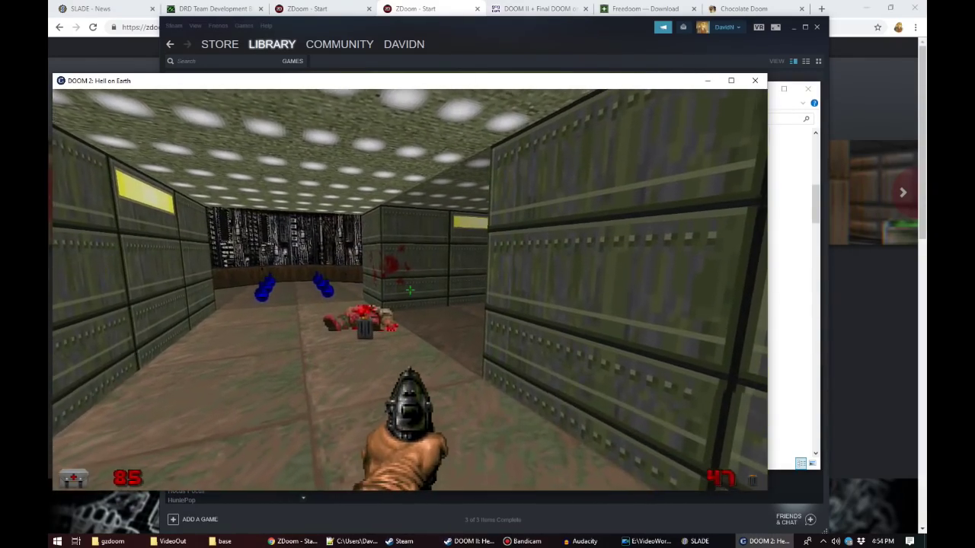
pyautogui.hotkey('alt', 'F4')
# Step: Run gzdoom.exe again with The Ultimate DOOM and start a new game in the Knee-Deep in the Dead episode
pyautogui.doubleClick(383, 366)
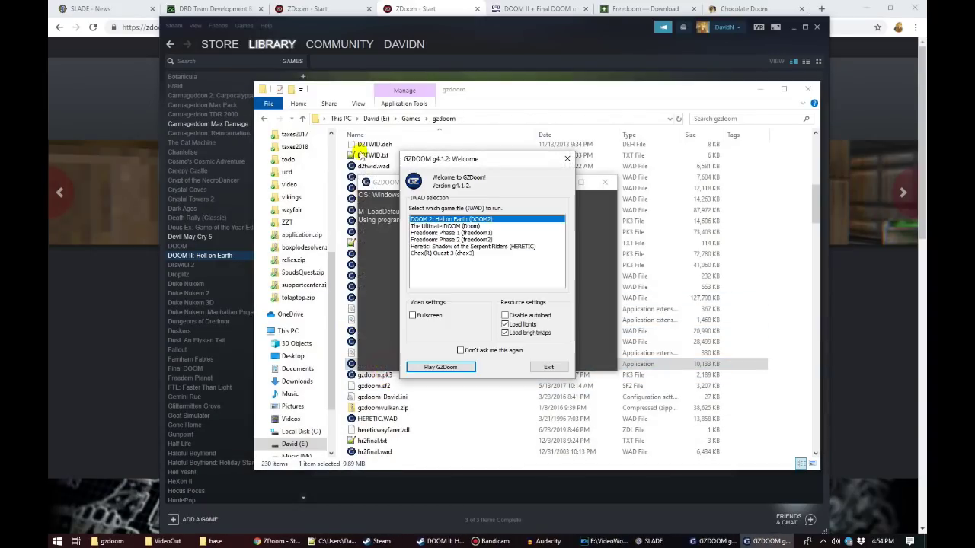
pyautogui.doubleClick(451, 227)
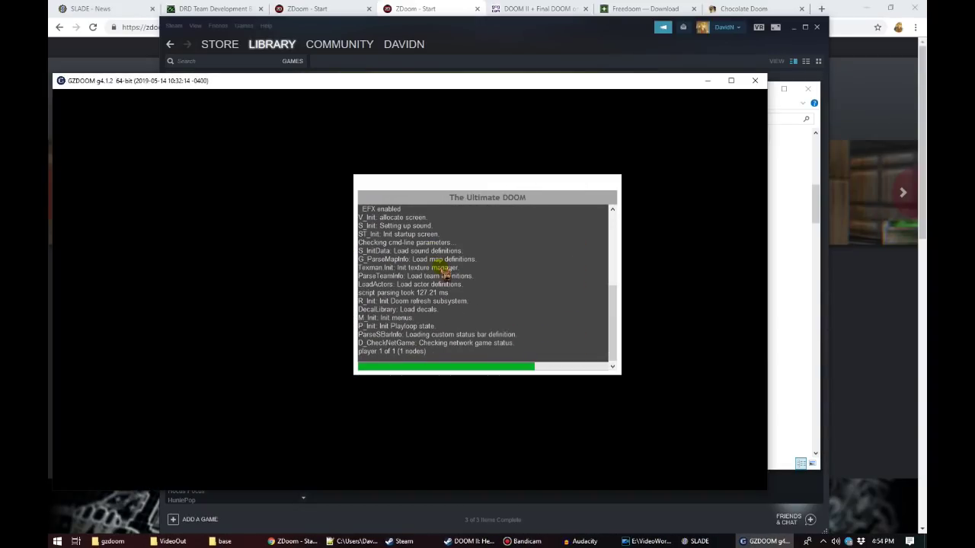
pyautogui.press('Escape')
pyautogui.click(382, 244)
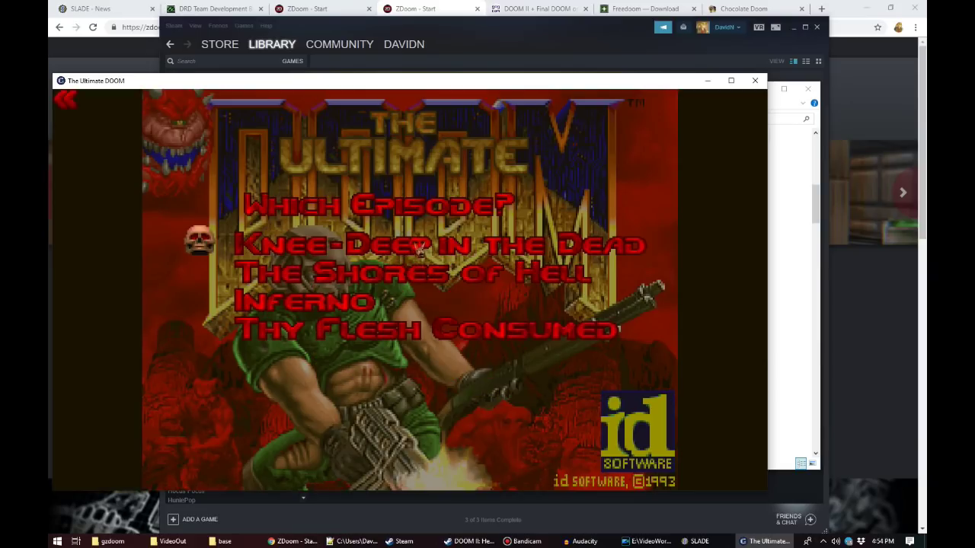
pyautogui.click(344, 246)
pyautogui.click(341, 328)
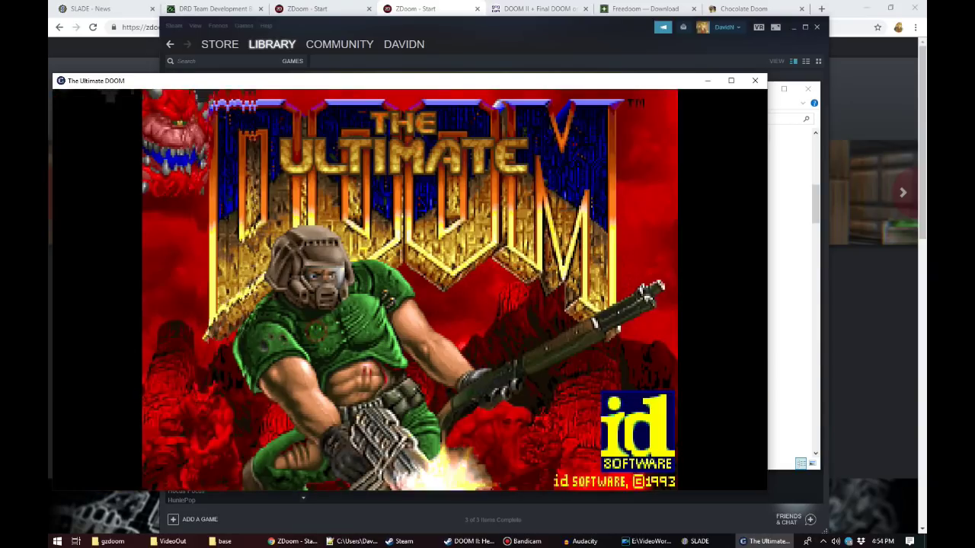
# Step: Walk around the first level of The Ultimate DOOM and quit the game
pyautogui.press('w')
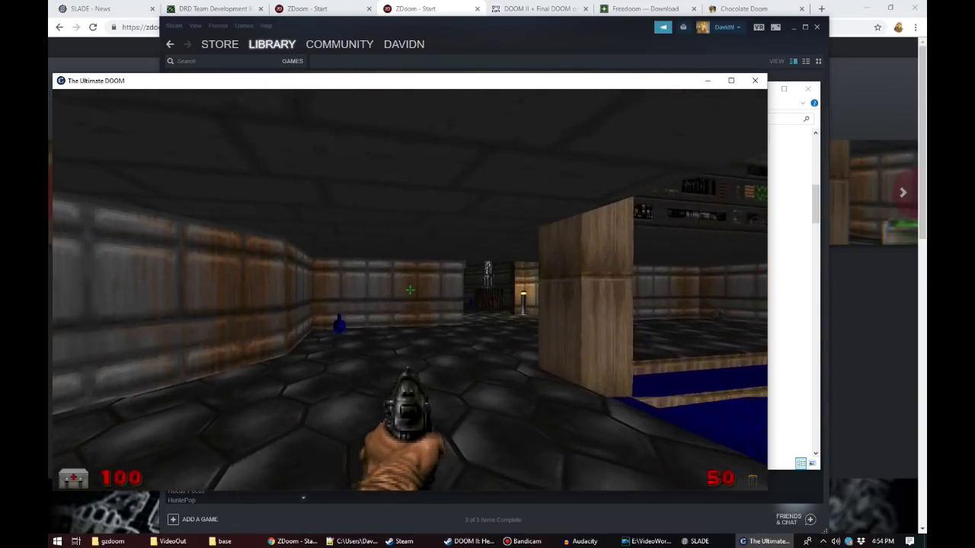
pyautogui.press('w')
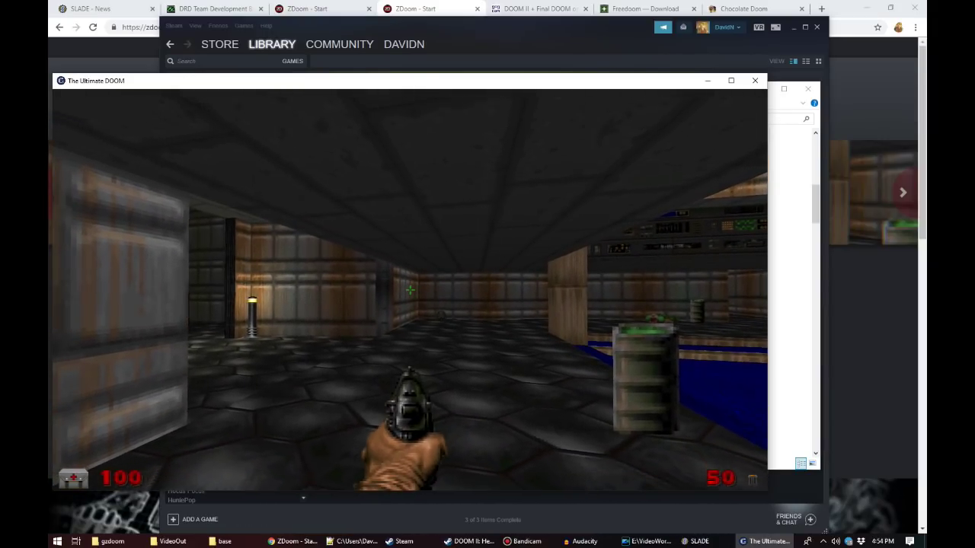
pyautogui.hotkey('alt', 'F4')
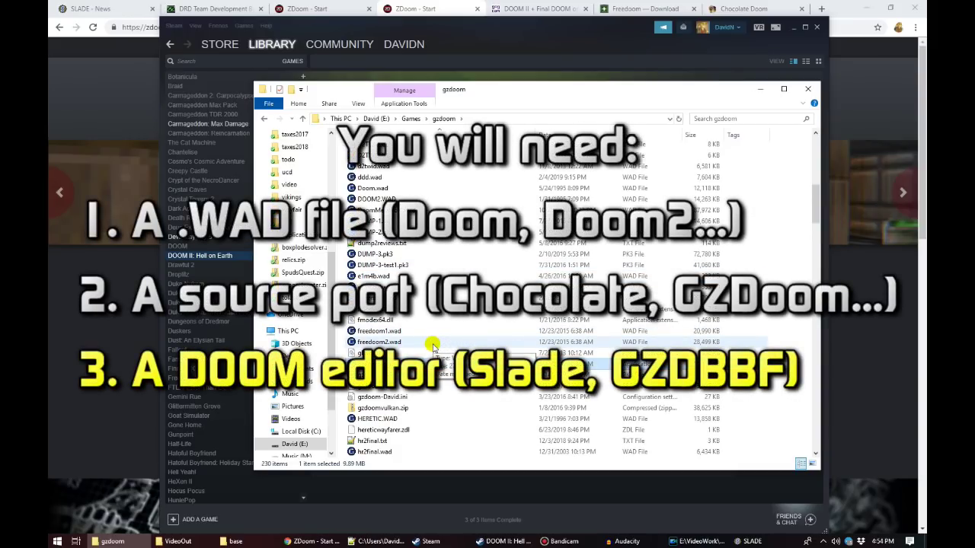
# Step: Show the SLADE website, switch to the SLADE editor and preview graphics in SIGIL.wad, including SIGILINT and SIGILEND
pyautogui.click(100, 11)
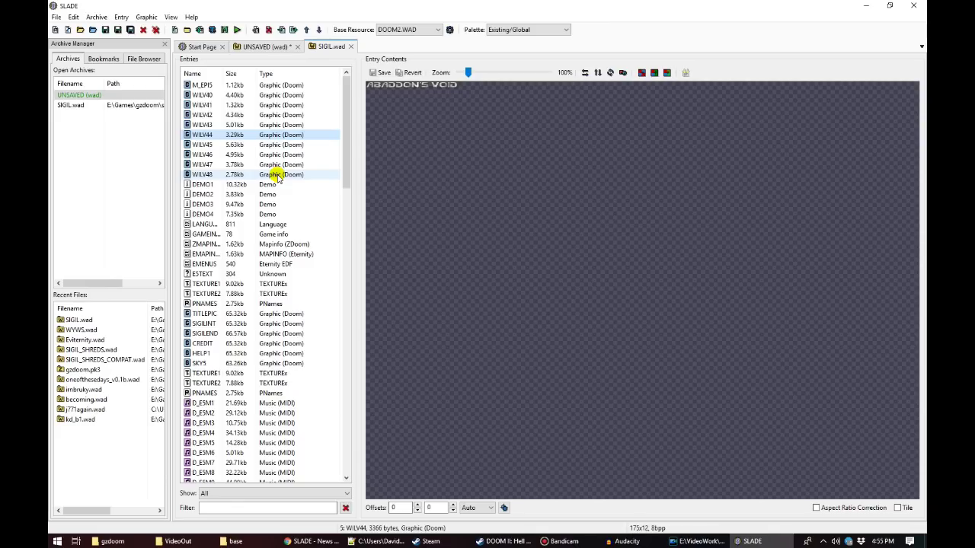
pyautogui.click(203, 155)
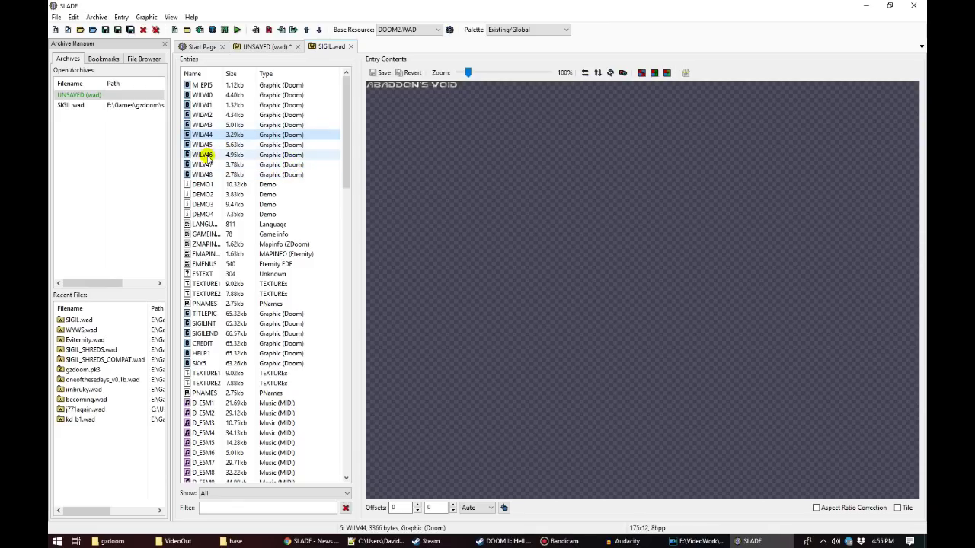
pyautogui.click(205, 115)
pyautogui.moveTo(347, 135); pyautogui.dragTo(346, 175)
pyautogui.click(202, 135)
pyautogui.click(203, 214)
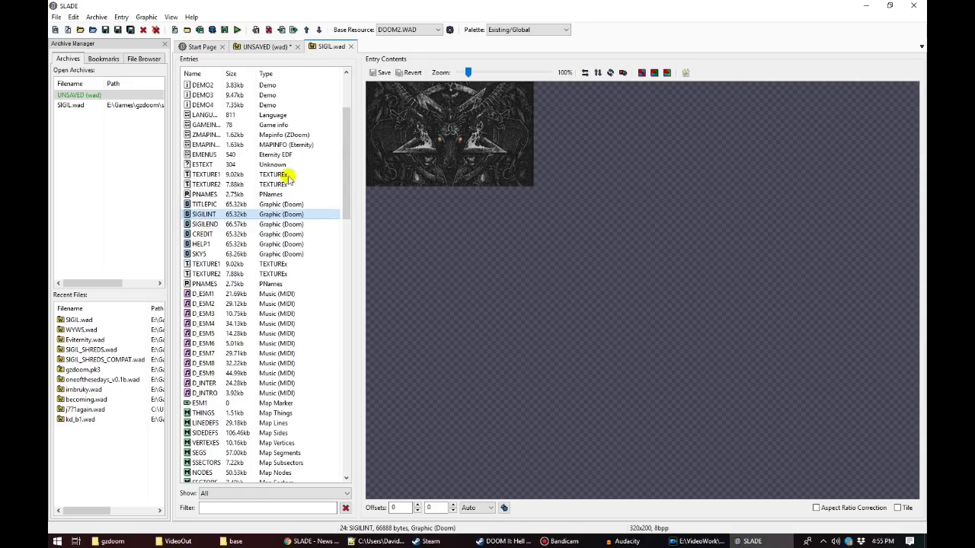
pyautogui.click(230, 224)
pyautogui.click(229, 234)
pyautogui.click(228, 225)
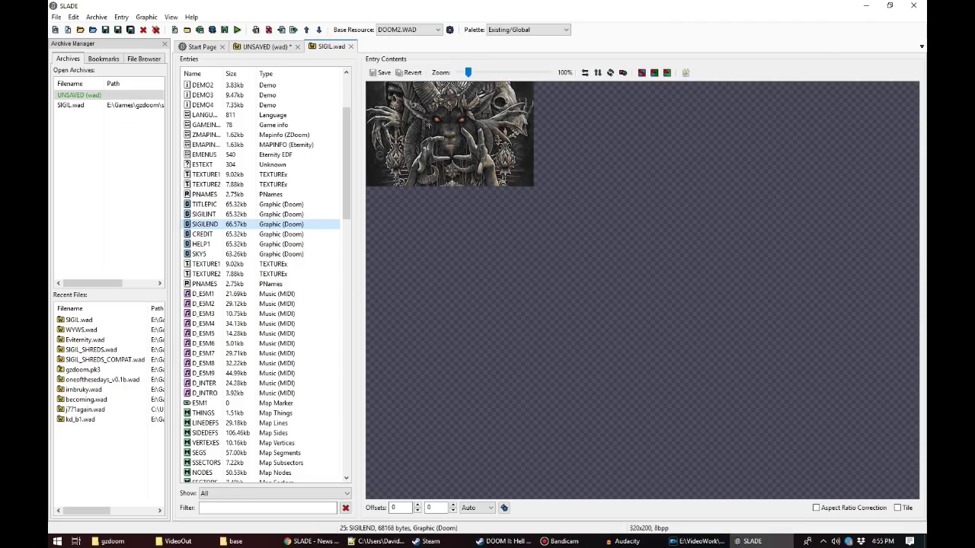
# Step: Preview the MIDI music entry D_E5M3 in SIGIL.wad and move on to the map entries
pyautogui.hotkey('alt', 'Tab')
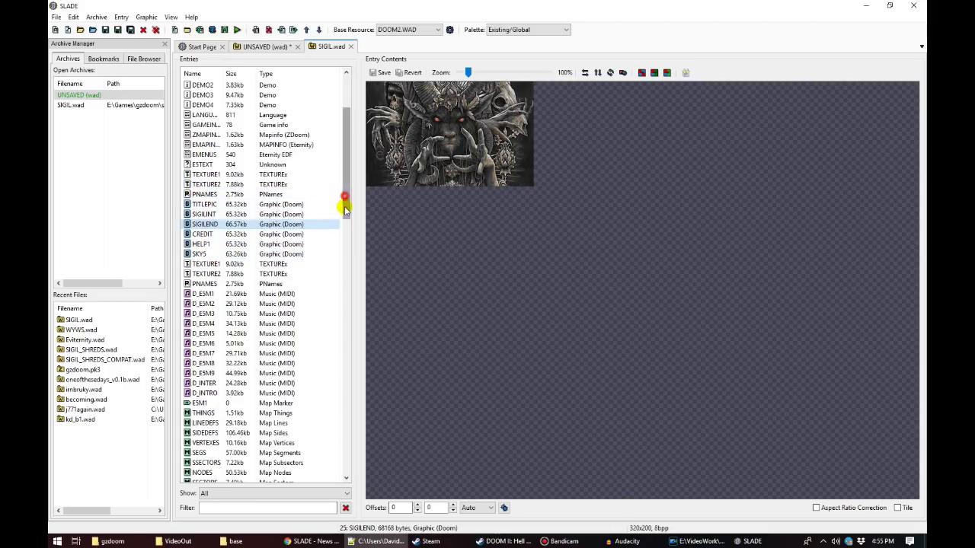
pyautogui.scroll(-2, 338, 201)
pyautogui.click(297, 245)
pyautogui.moveTo(344, 221); pyautogui.dragTo(344, 232)
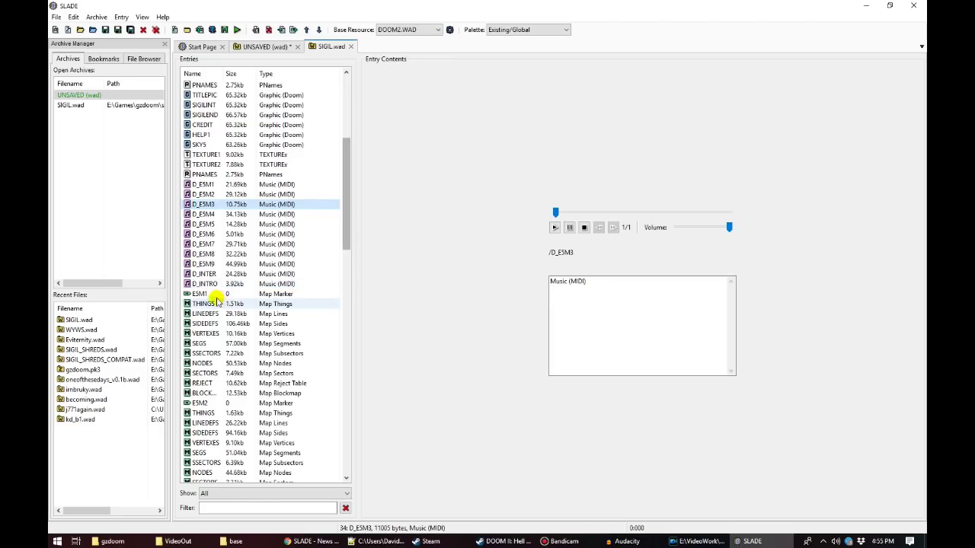
# Step: Open map E5M1 in SLADE's map editor with the Doom 2, ZDoom and DOOM2.WAD settings, inspect its layout and close the editor
pyautogui.click(200, 294)
pyautogui.doubleClick(198, 293)
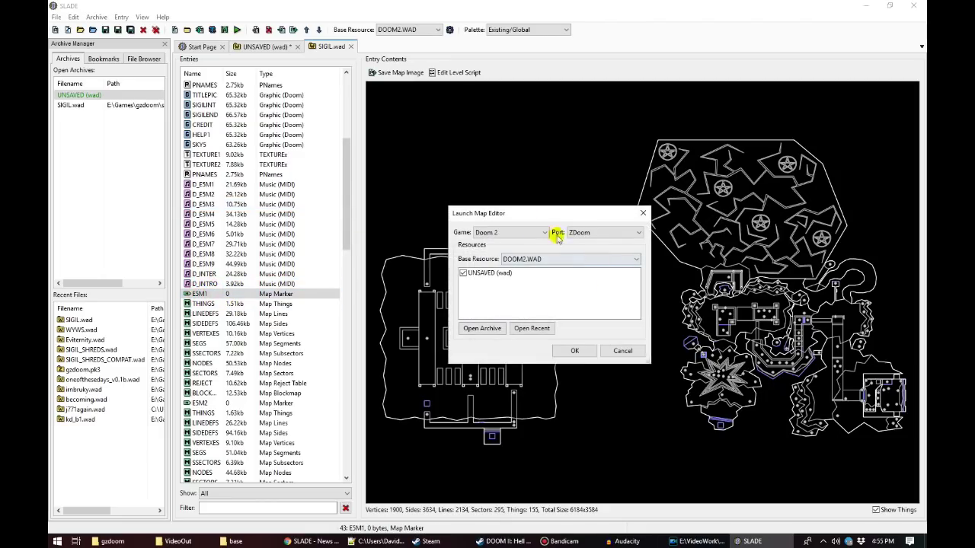
pyautogui.click(576, 349)
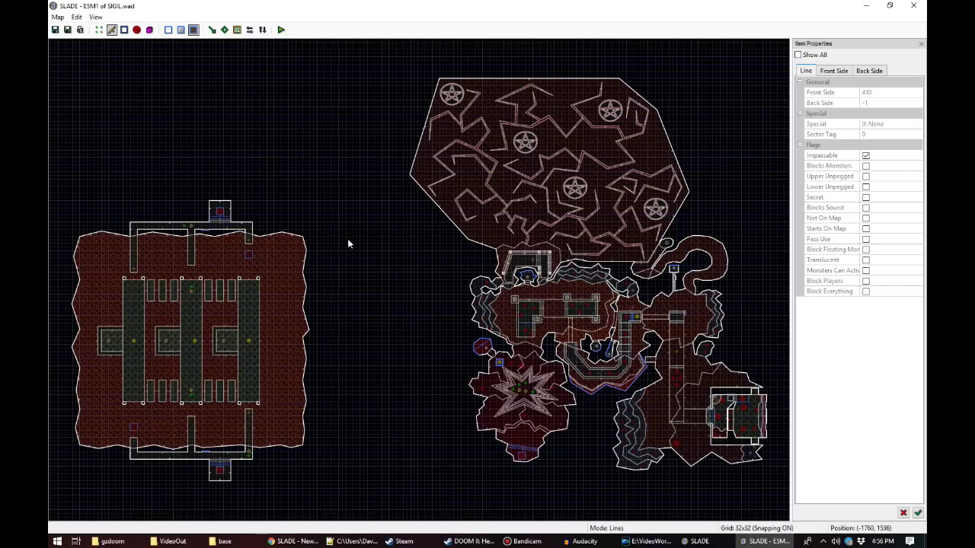
pyautogui.click(913, 6)
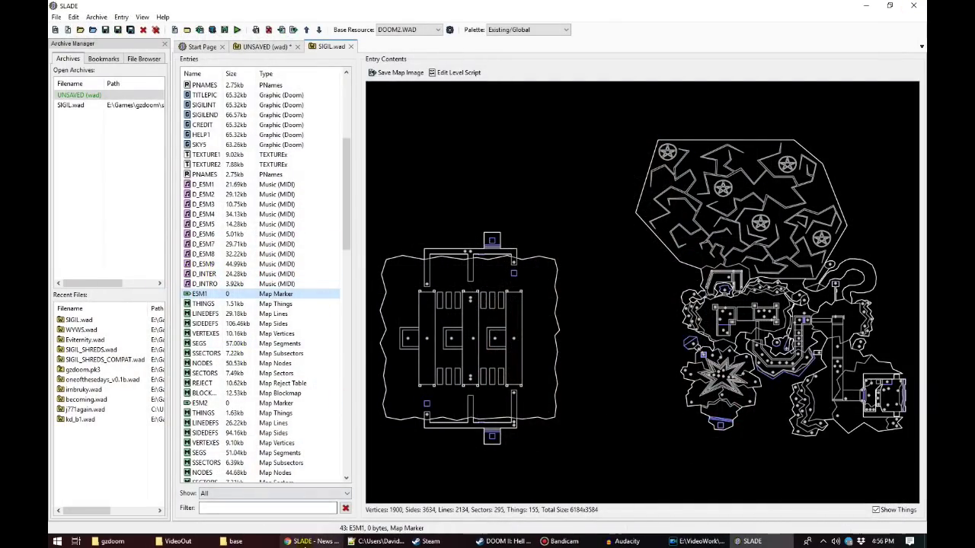
# Step: Switch to Chrome to show the SLADE site and the DRD Team page listing GZDoom Builder Bugfix builds
pyautogui.moveTo(318, 542)
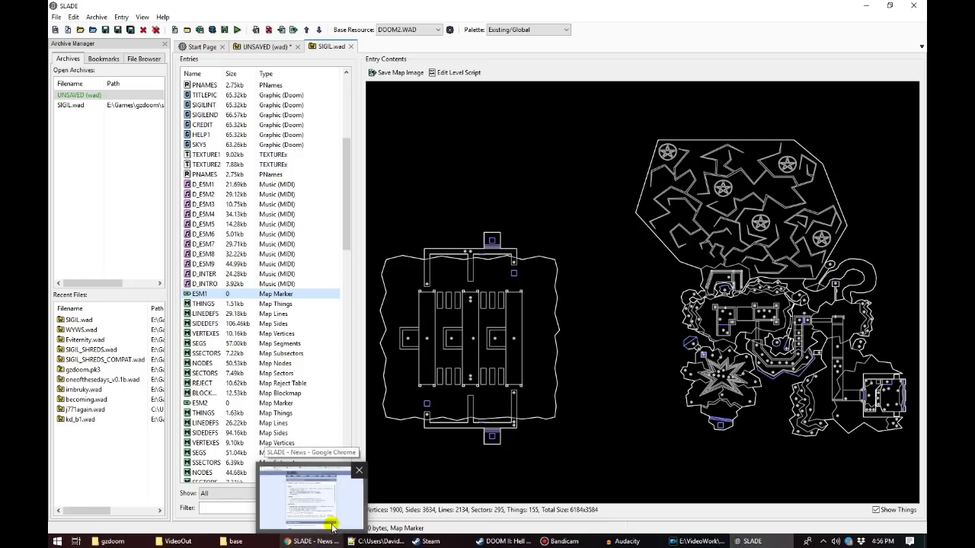
pyautogui.click(312, 499)
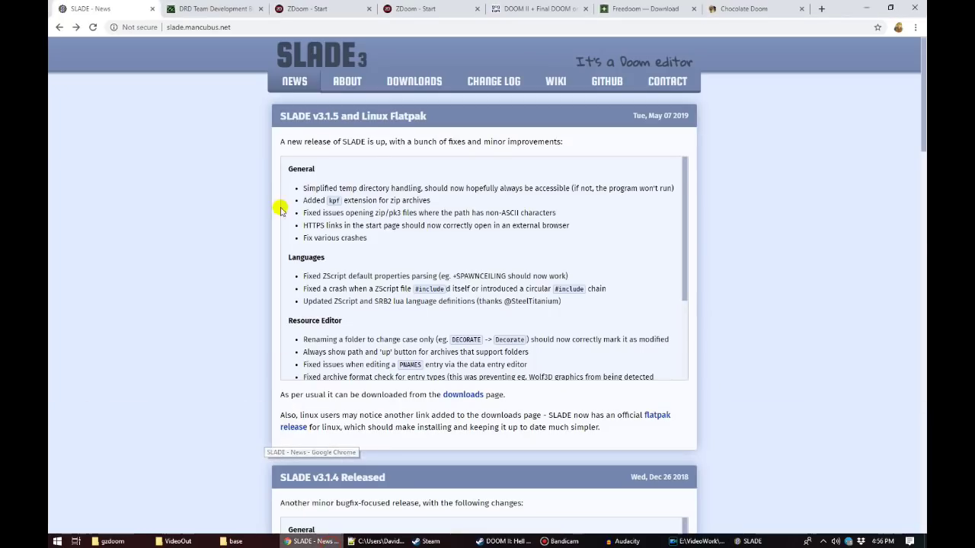
pyautogui.click(206, 9)
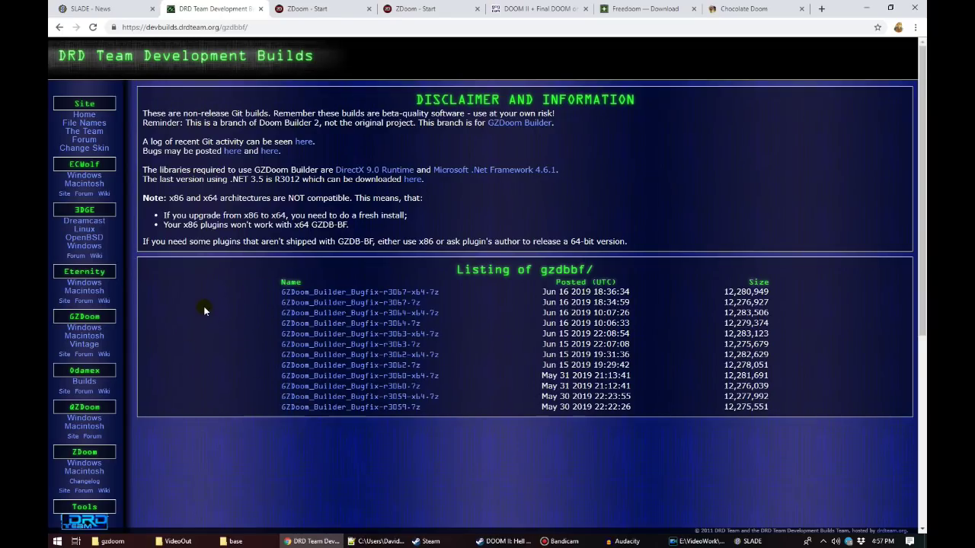
# Step: Switch to File Explorer, go back to the gzdbbf-tut folder and run Builder.exe
pyautogui.click(111, 541)
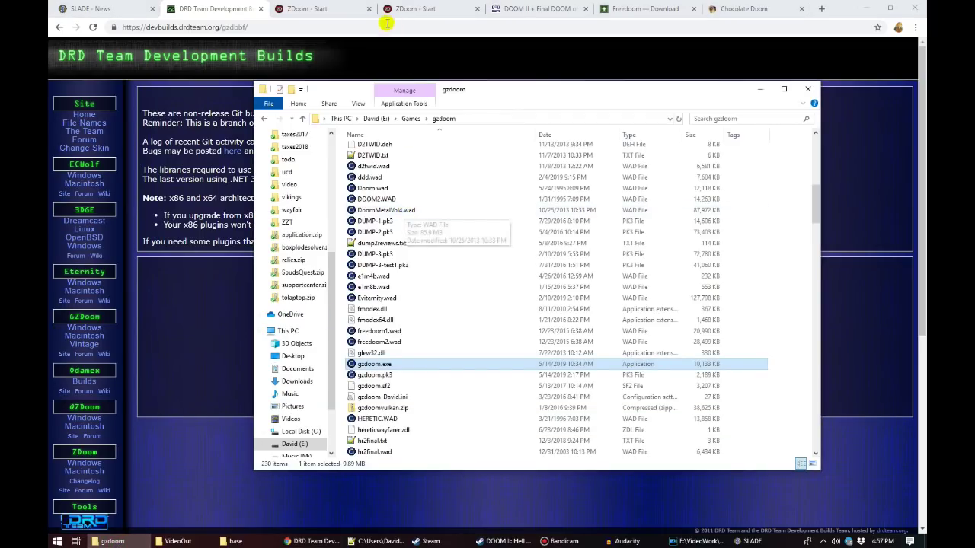
pyautogui.click(264, 118)
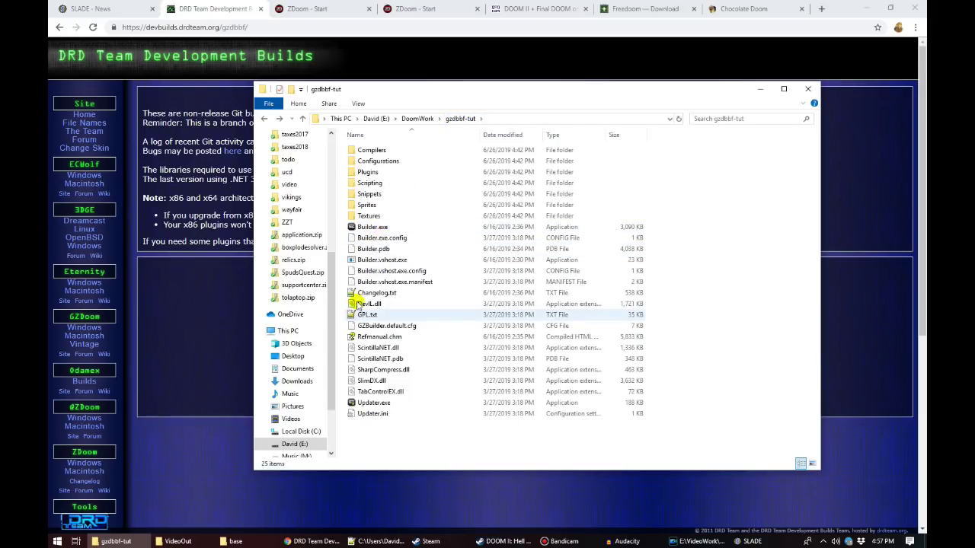
pyautogui.click(374, 228)
pyautogui.doubleClick(374, 228)
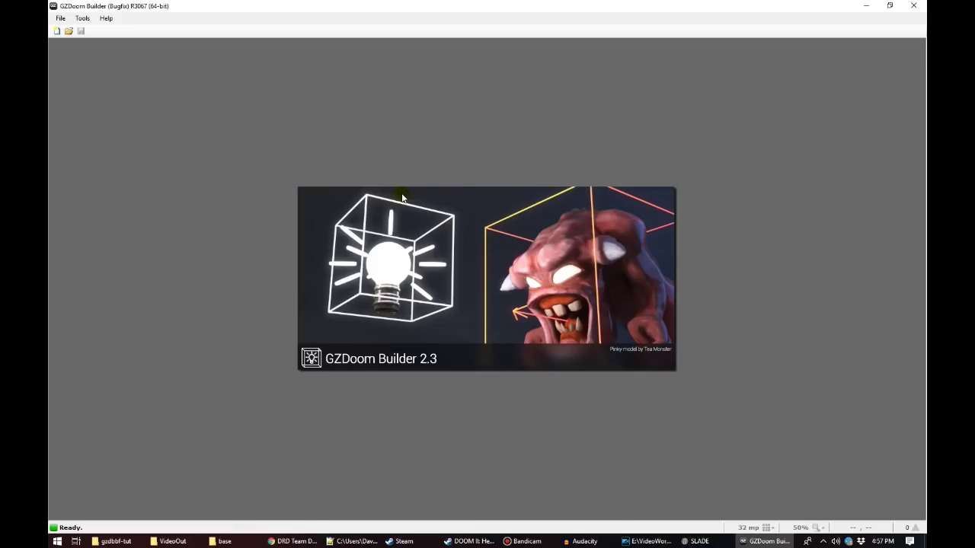
# Step: Open GZDoom Builder's game configurations, look at Doom: Doom 2 (Doom format), and select GZDoom: Doom 2 (UDMF) with its resources shown
pyautogui.click(60, 19)
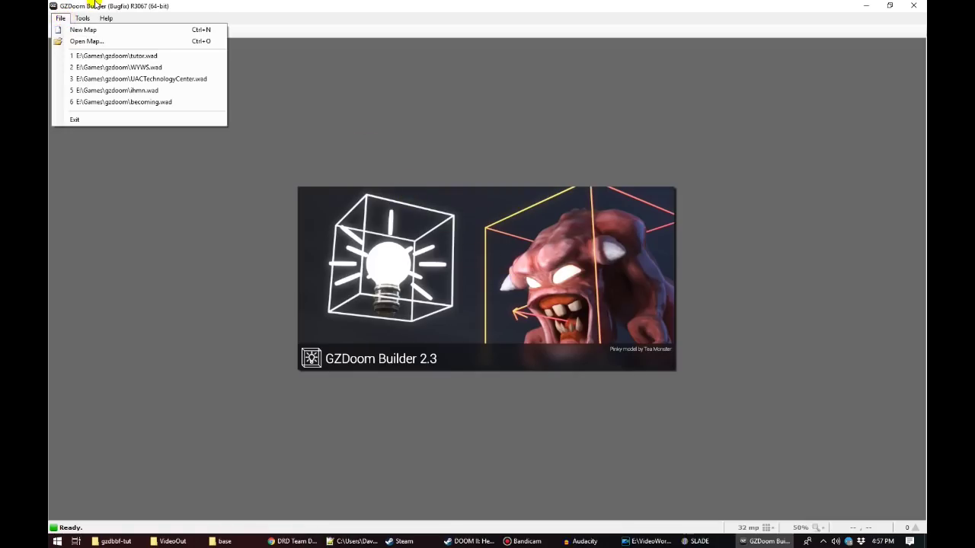
pyautogui.moveTo(81, 17)
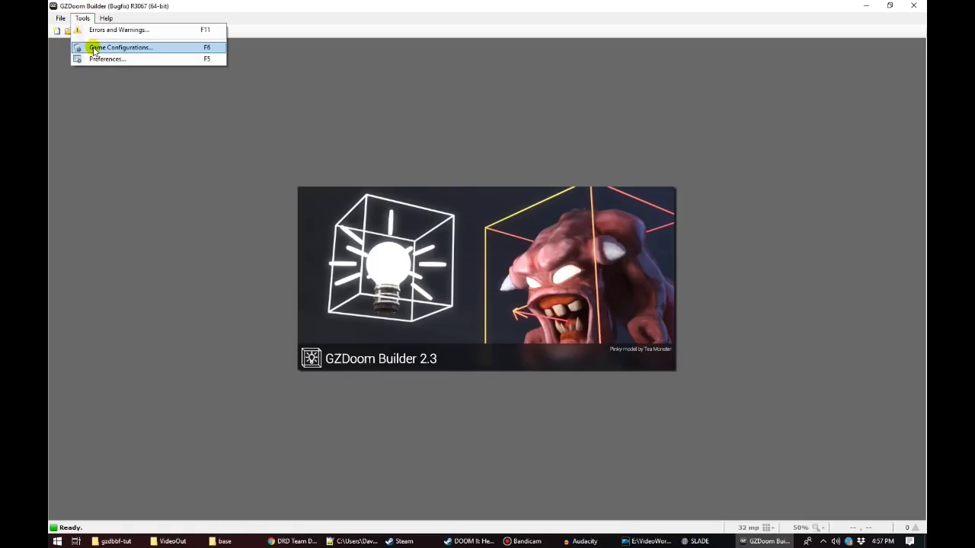
pyautogui.click(93, 50)
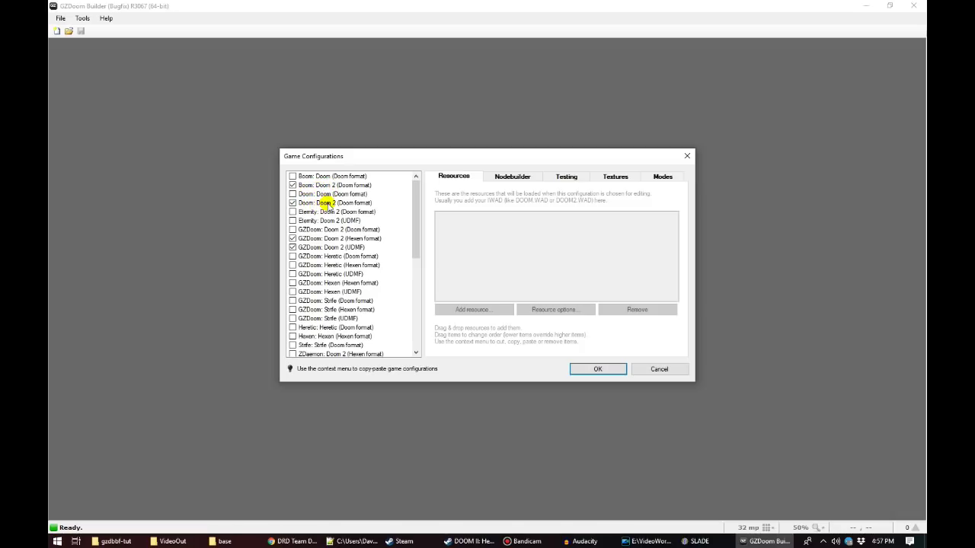
pyautogui.click(328, 204)
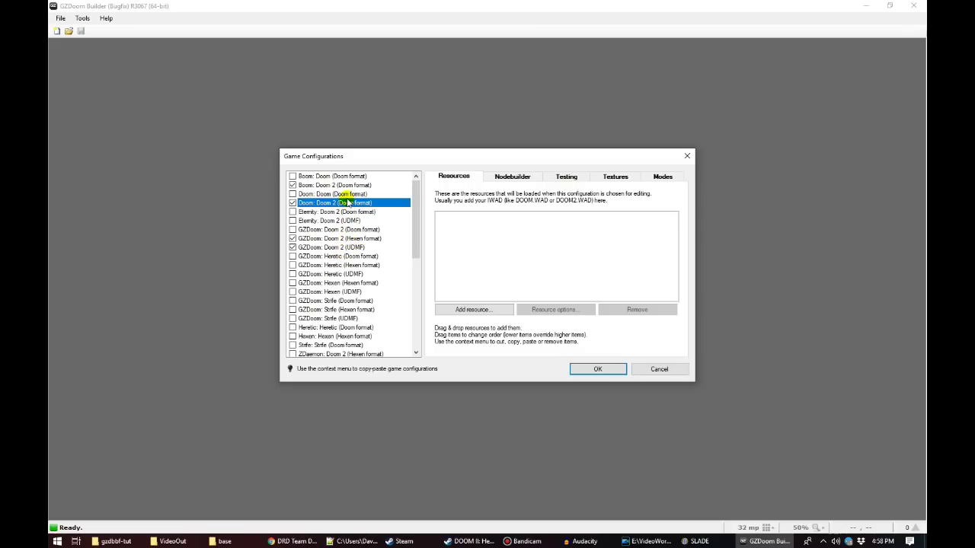
pyautogui.click(352, 248)
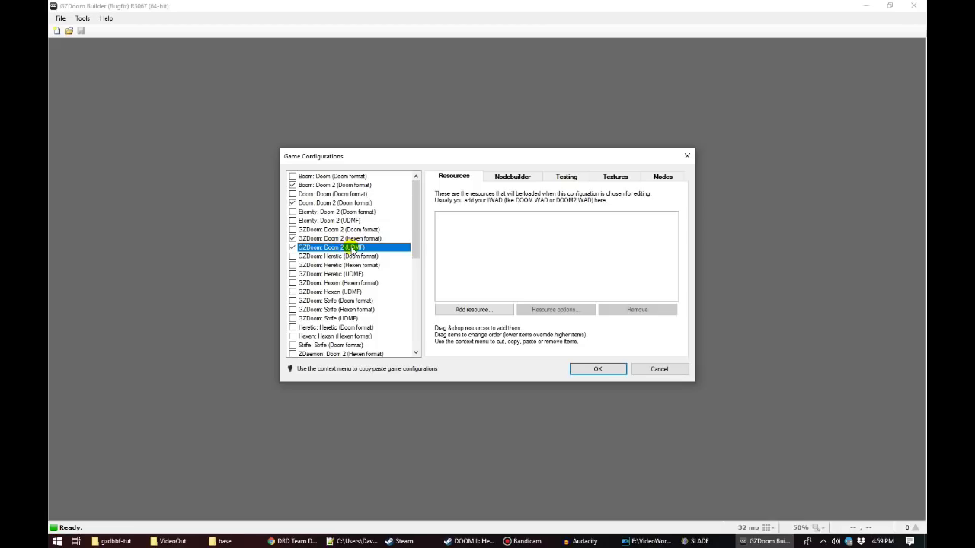
pyautogui.click(447, 180)
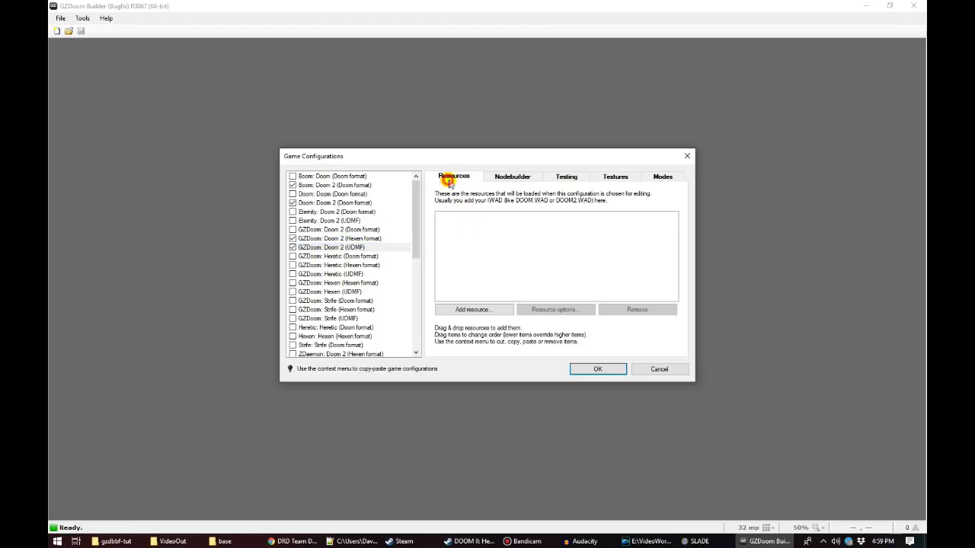
# Step: Add E:\Games\gzdoom\DOOM2.WAD as a WAD file resource for the GZDoom: Doom 2 (UDMF) configuration
pyautogui.click(477, 268)
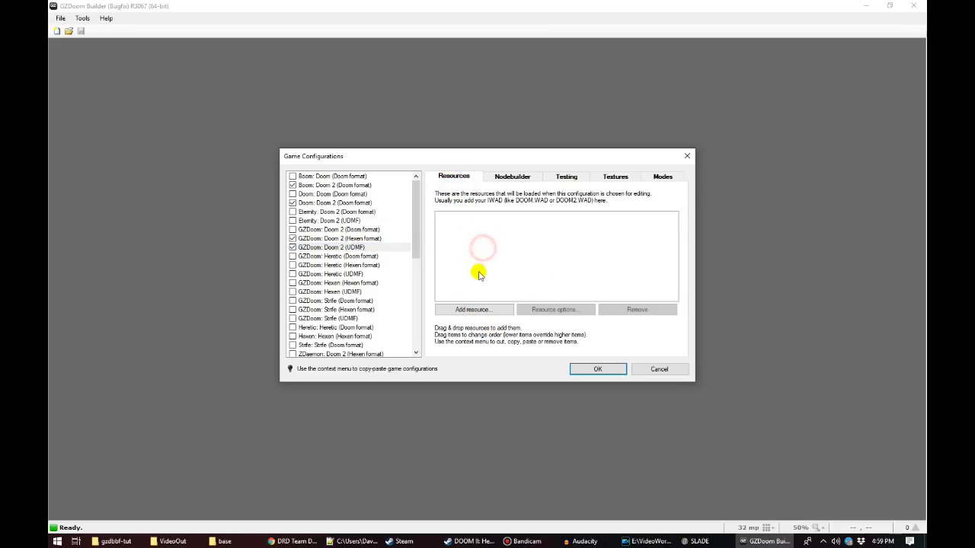
pyautogui.click(469, 309)
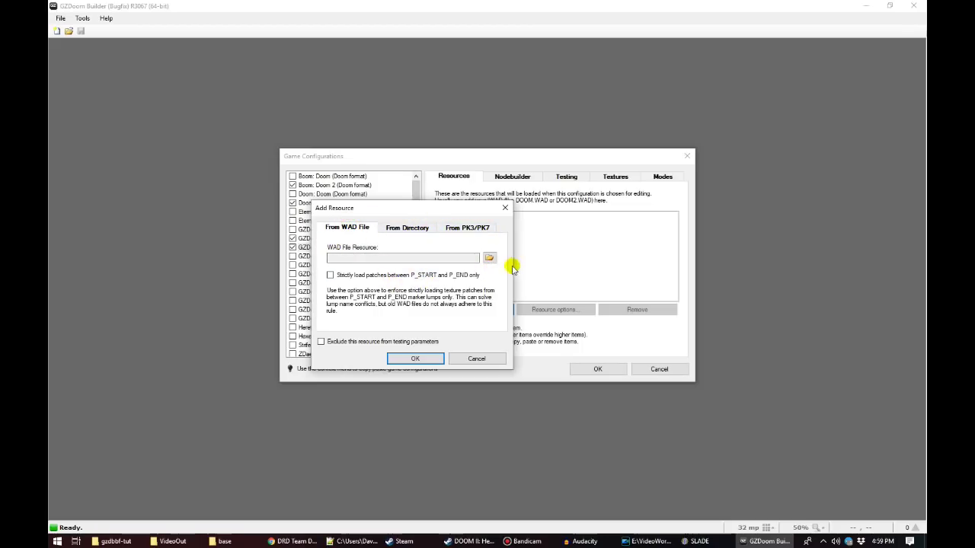
pyautogui.click(490, 259)
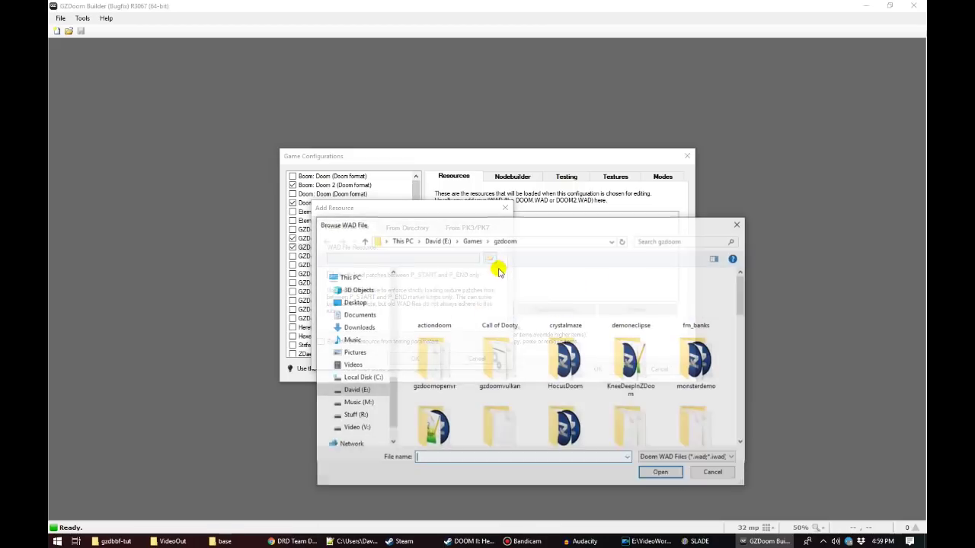
pyautogui.moveTo(743, 304); pyautogui.dragTo(738, 352)
pyautogui.click(568, 328)
pyautogui.click(651, 473)
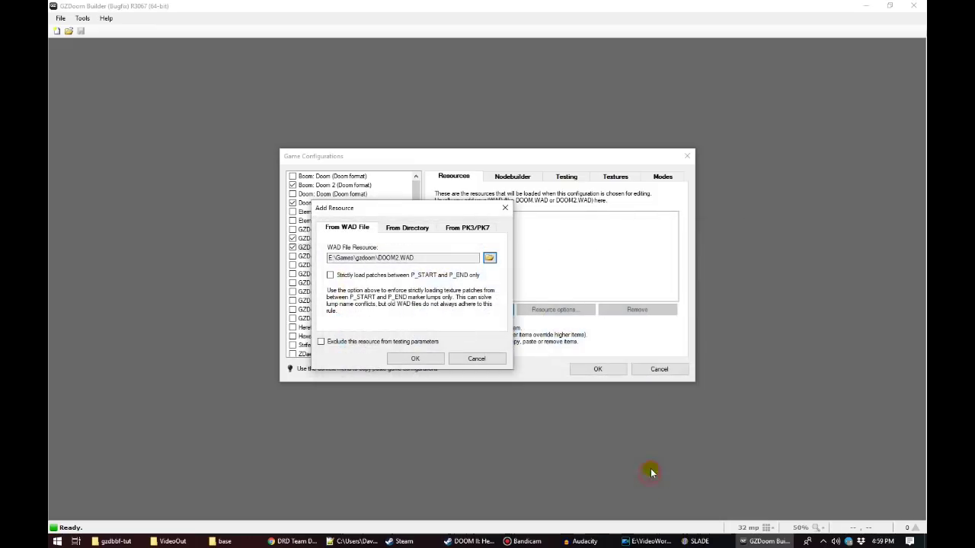
pyautogui.click(415, 358)
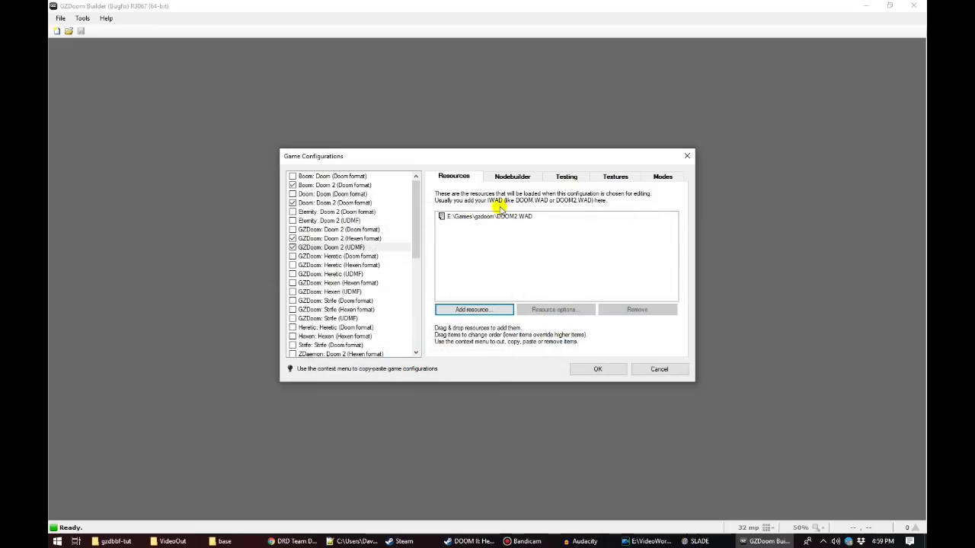
# Step: Review the nodebuilder and testing settings of the GZDoom: Doom 2 (UDMF) configuration, including the test engine's name
pyautogui.click(504, 175)
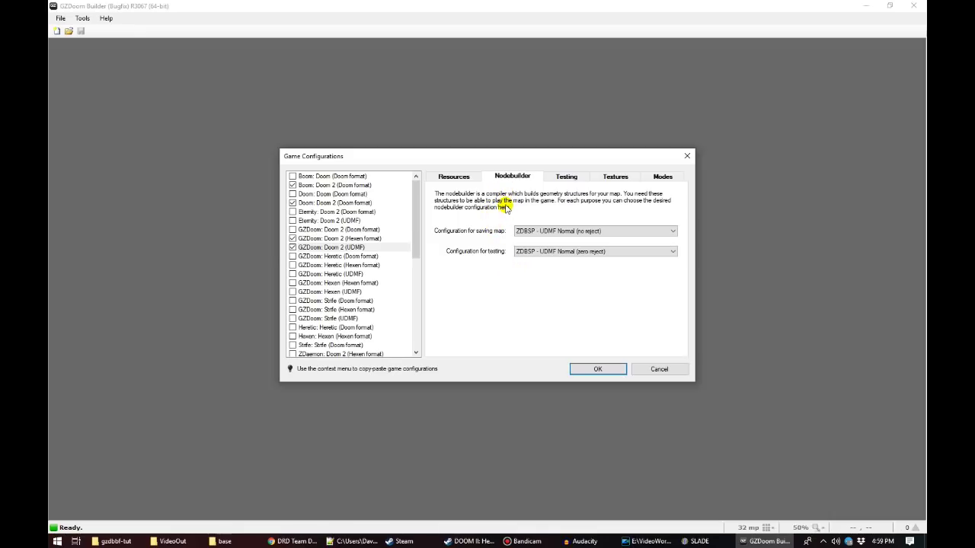
pyautogui.click(560, 179)
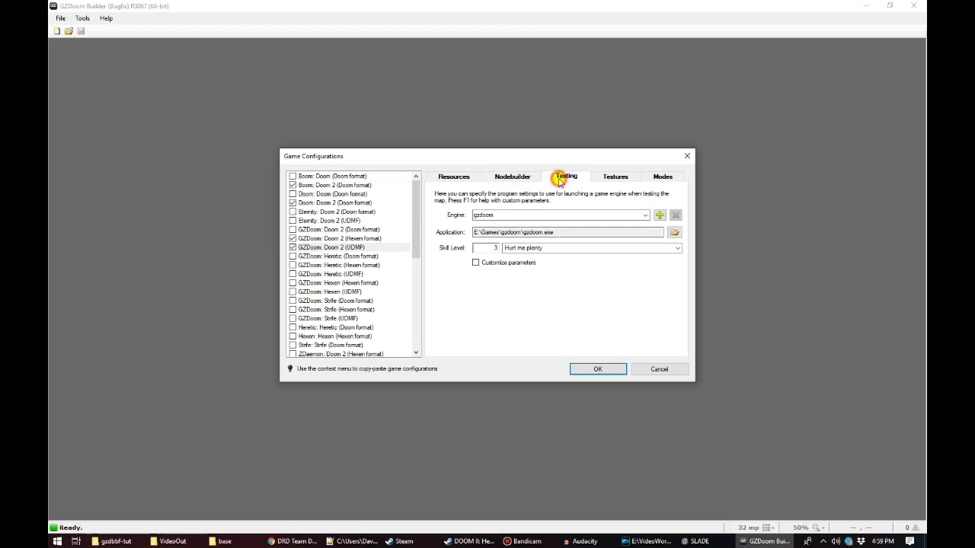
pyautogui.doubleClick(497, 217)
pyautogui.click(542, 215)
pyautogui.moveTo(497, 216); pyautogui.dragTo(468, 220)
pyautogui.click(492, 216)
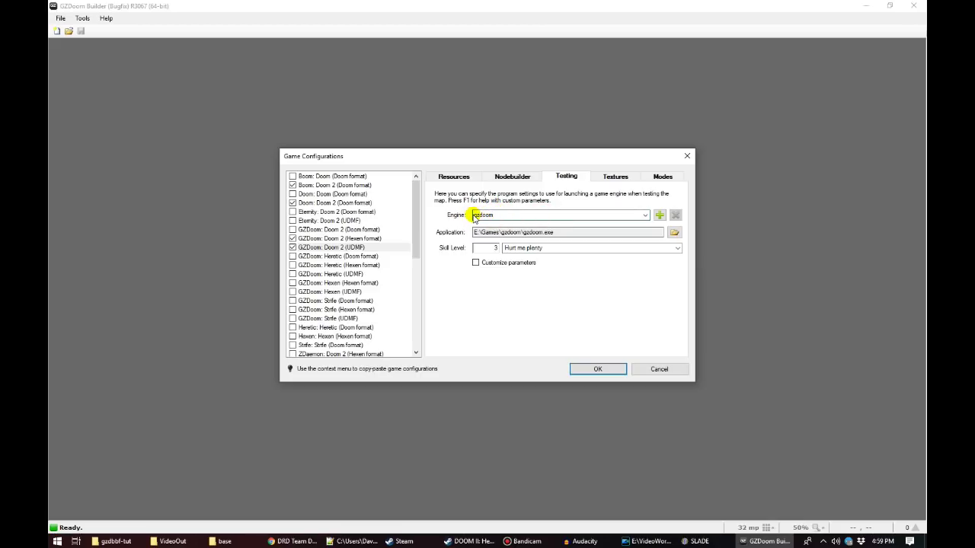
pyautogui.moveTo(475, 216); pyautogui.dragTo(519, 215)
pyautogui.click(507, 214)
pyautogui.click(520, 214)
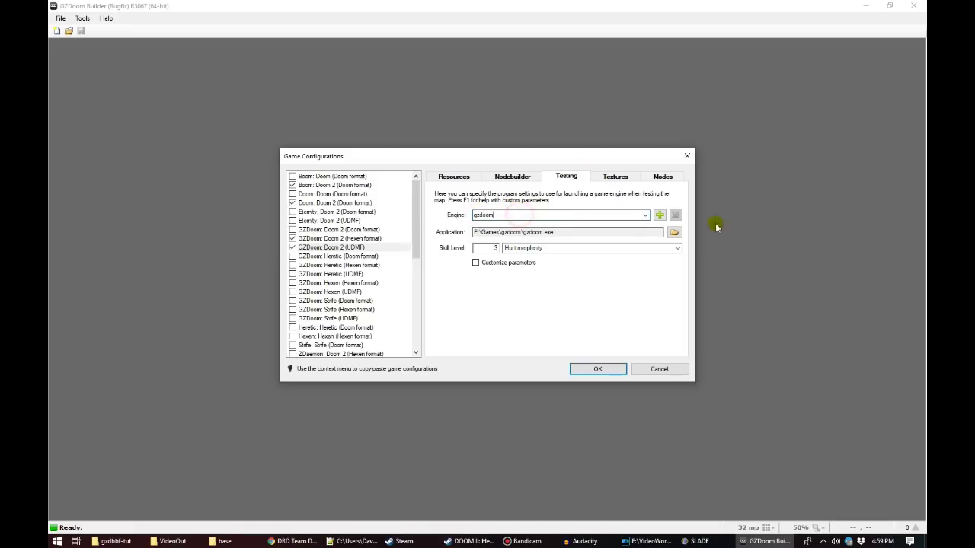
pyautogui.click(660, 216)
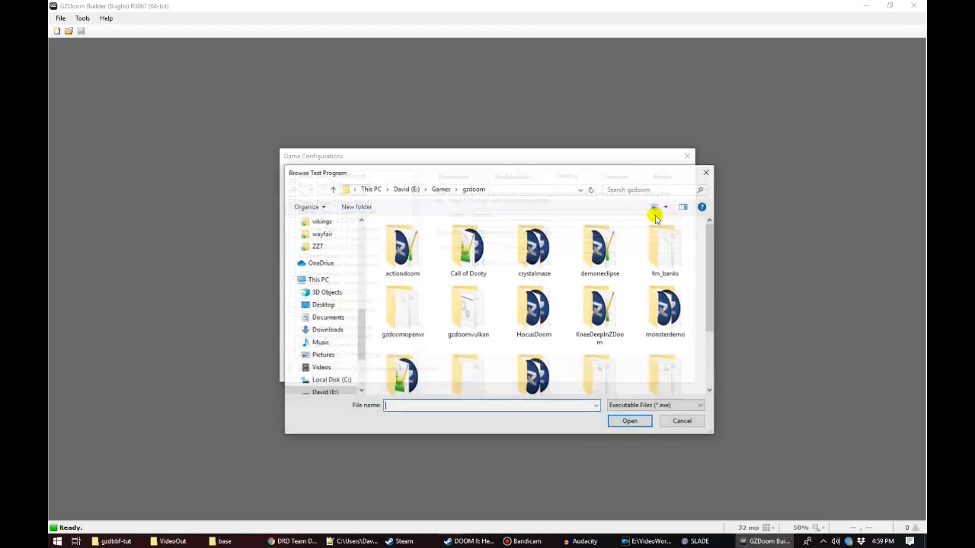
pyautogui.scroll(-5, 576, 284)
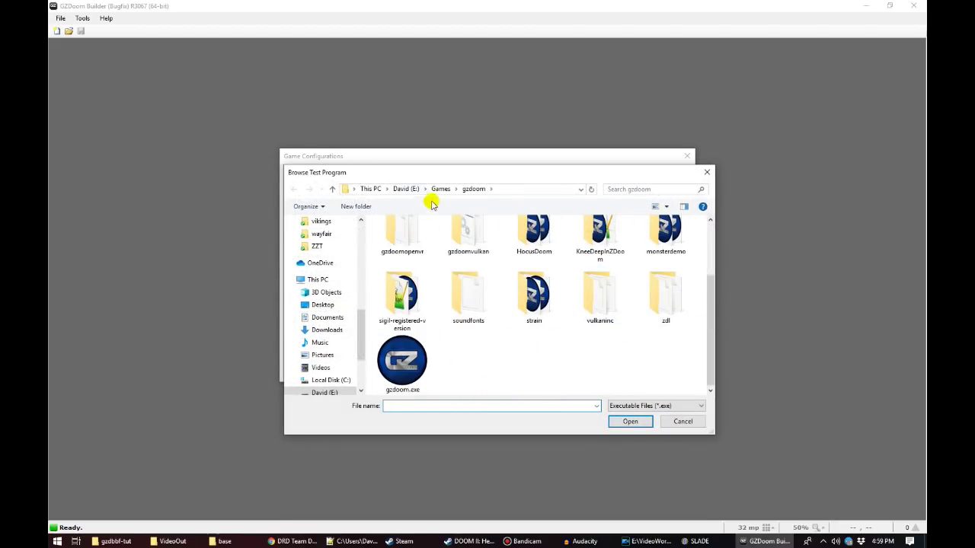
pyautogui.click(405, 362)
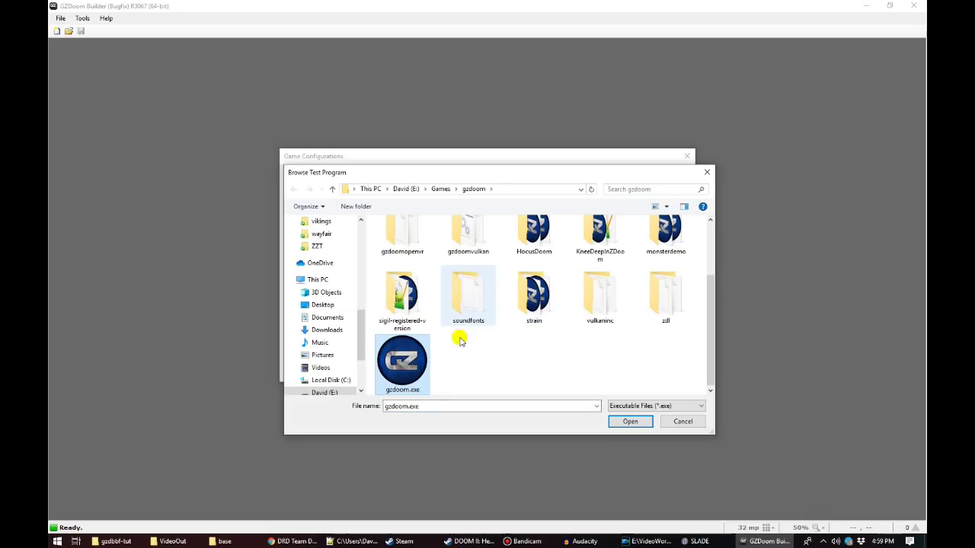
pyautogui.click(681, 426)
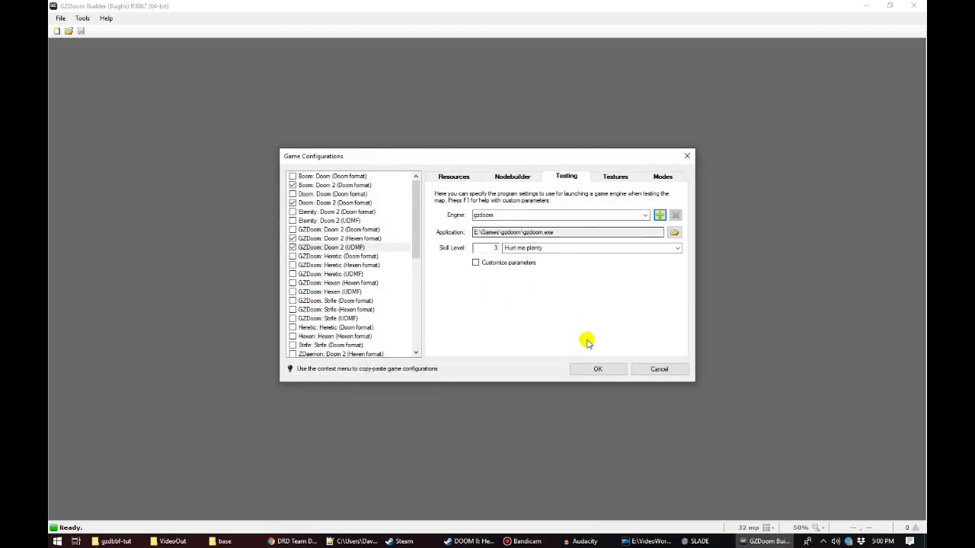
# Step: Accept the game configurations and start a new map using GZDoom: Doom 2 (UDMF) with the ZDoom ACS script type
pyautogui.click(590, 372)
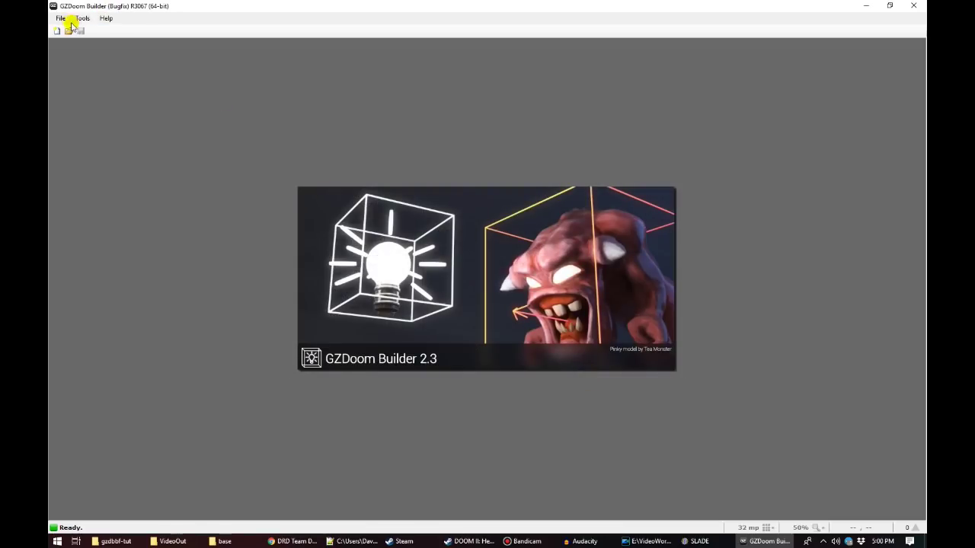
pyautogui.click(60, 20)
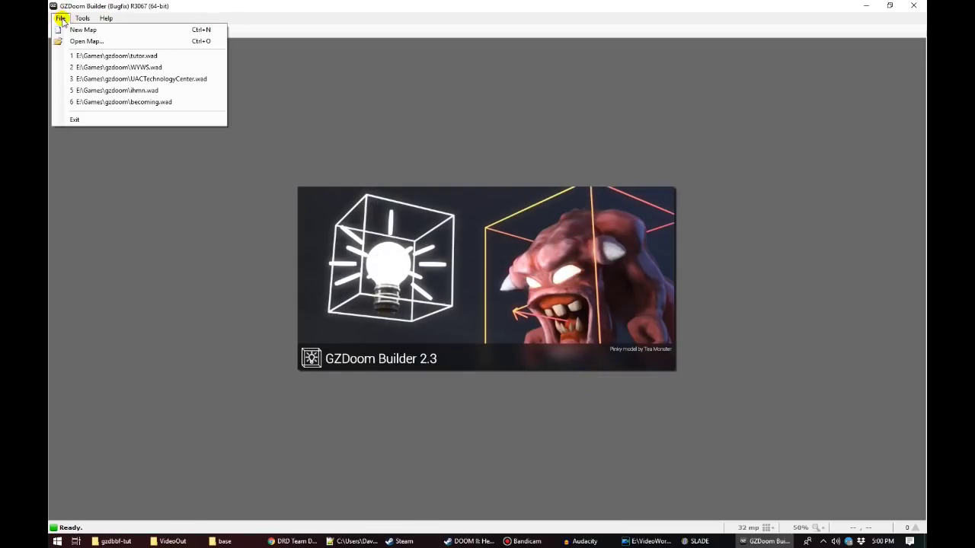
pyautogui.click(89, 31)
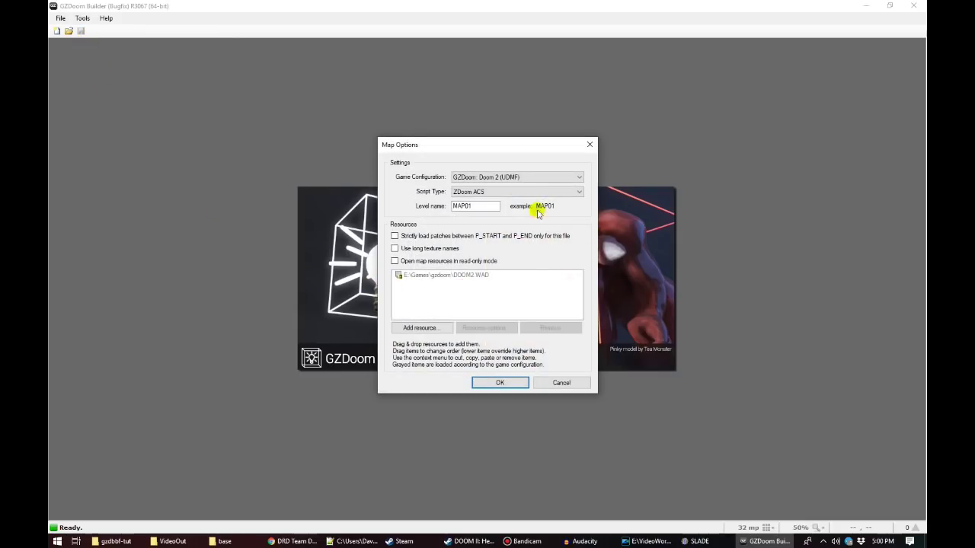
pyautogui.click(476, 176)
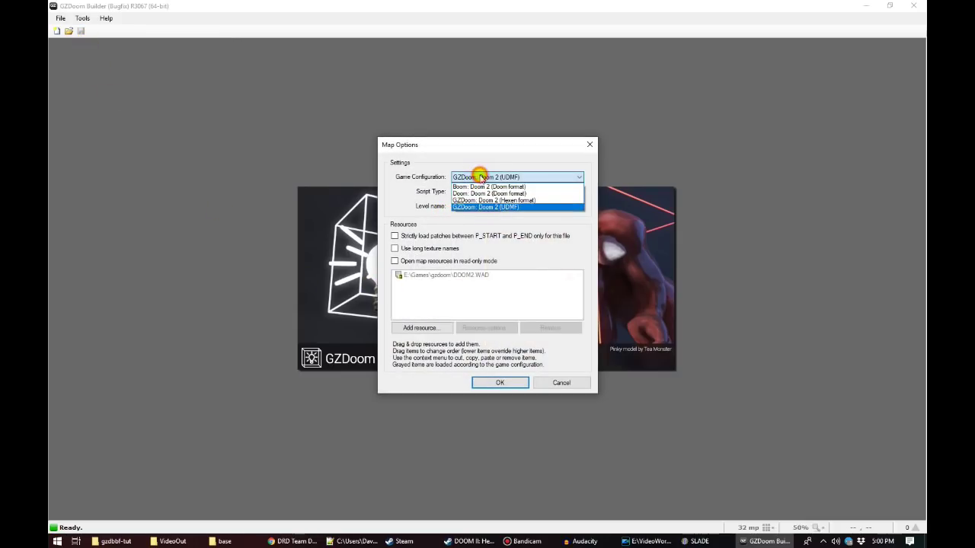
pyautogui.click(491, 208)
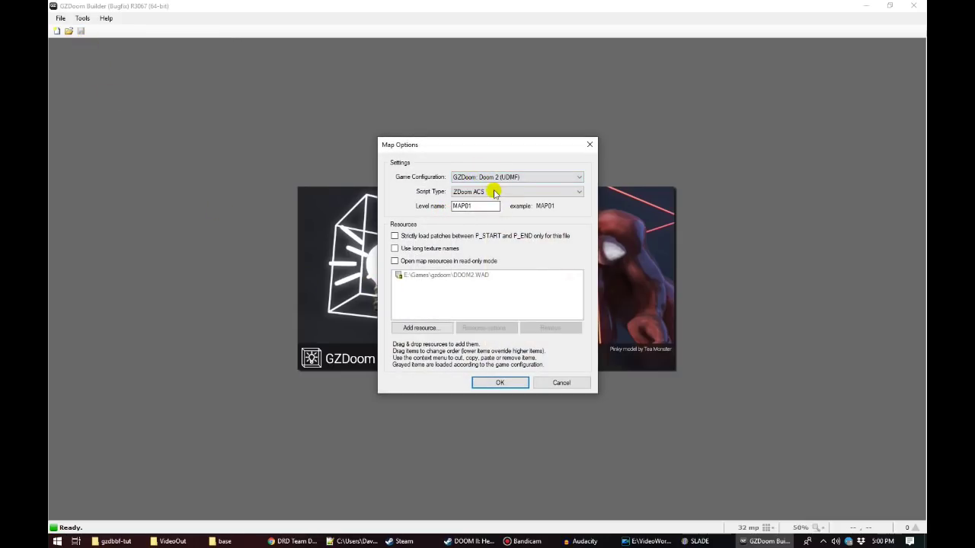
pyautogui.click(485, 192)
pyautogui.click(484, 192)
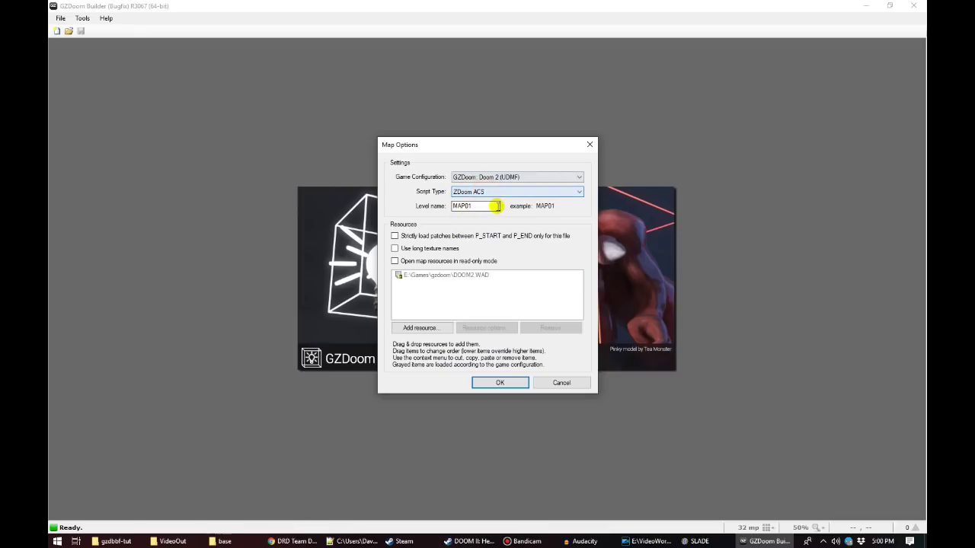
# Step: Keep MAP01 as the level name and create the map with the DOOM2.WAD resource
pyautogui.doubleClick(480, 206)
pyautogui.click(482, 206)
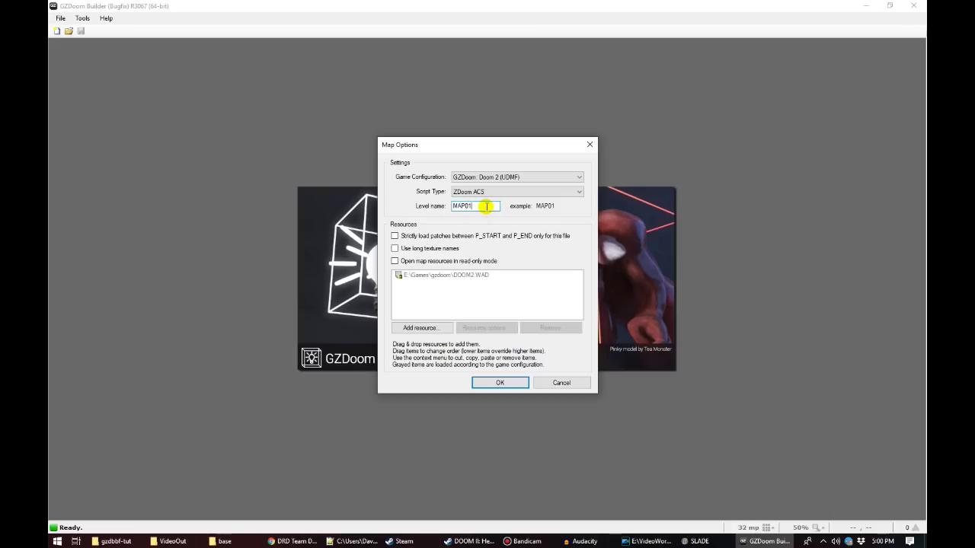
pyautogui.write('FGF')
pyautogui.press('BackSpace')
pyautogui.press('BackSpace')
pyautogui.click(426, 280)
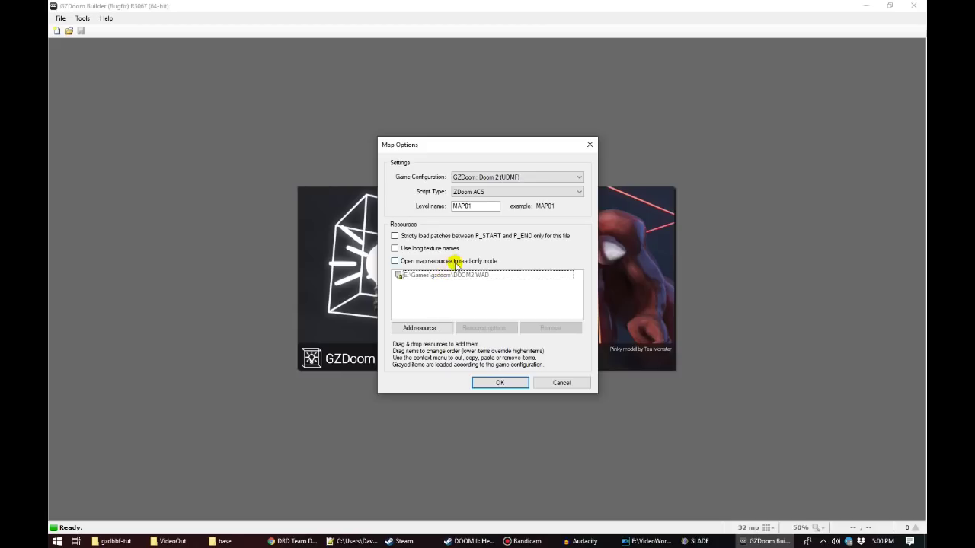
pyautogui.click(486, 382)
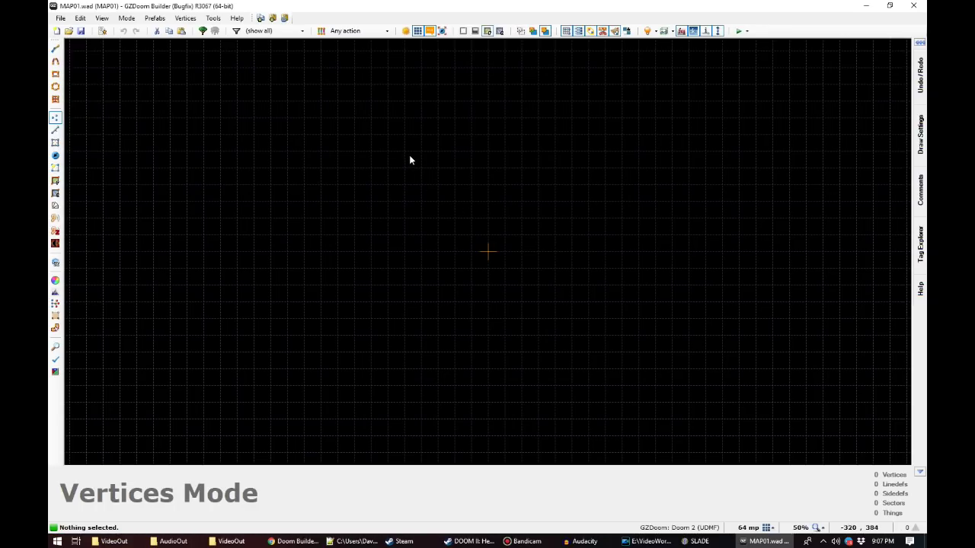
# Step: Draw a closed rectangular room of 896 by 832 units around the map origin
pyautogui.press('d')
pyautogui.click(387, 168)
pyautogui.click(622, 169)
pyautogui.click(622, 385)
pyautogui.click(388, 385)
pyautogui.click(388, 168)
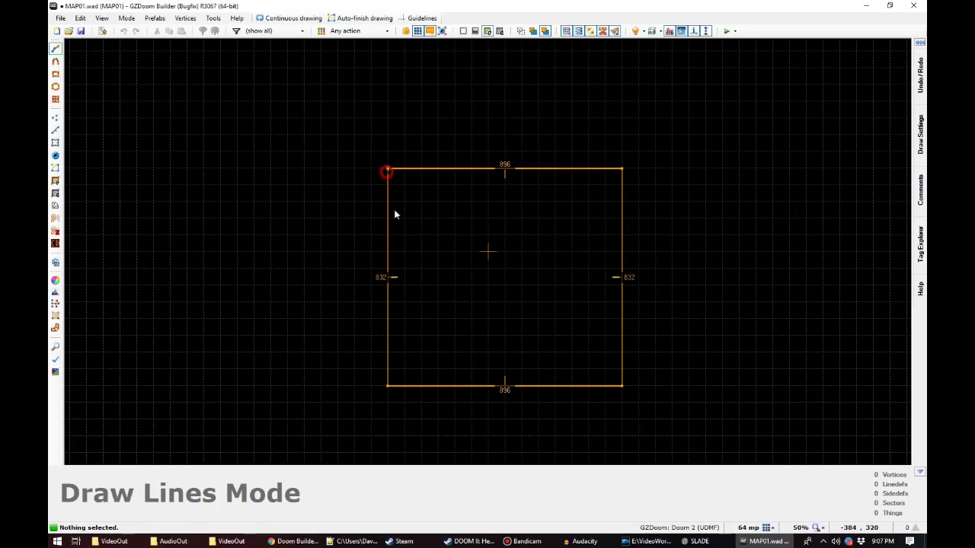
pyautogui.scroll(2, 503, 360)
pyautogui.scroll(-1, 503, 361)
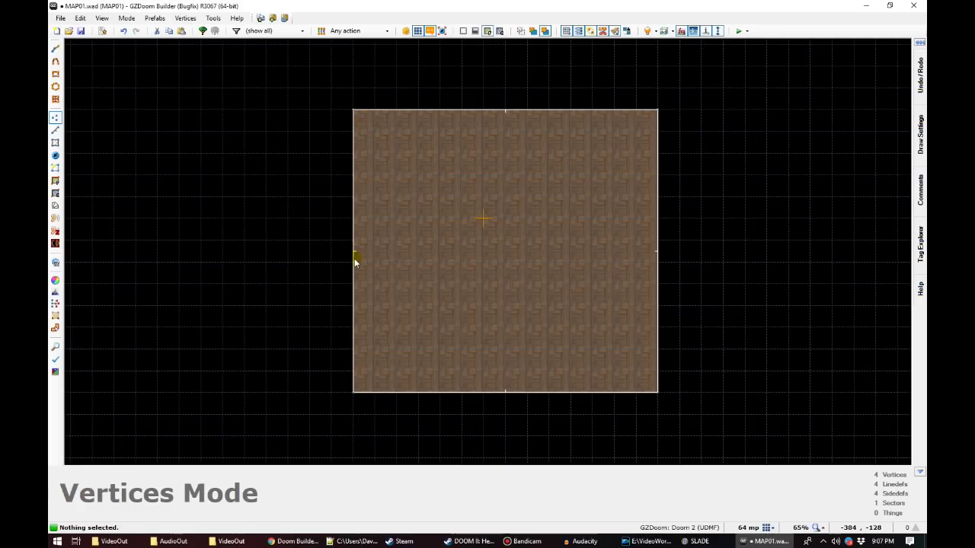
pyautogui.scroll(-4, 385, 178)
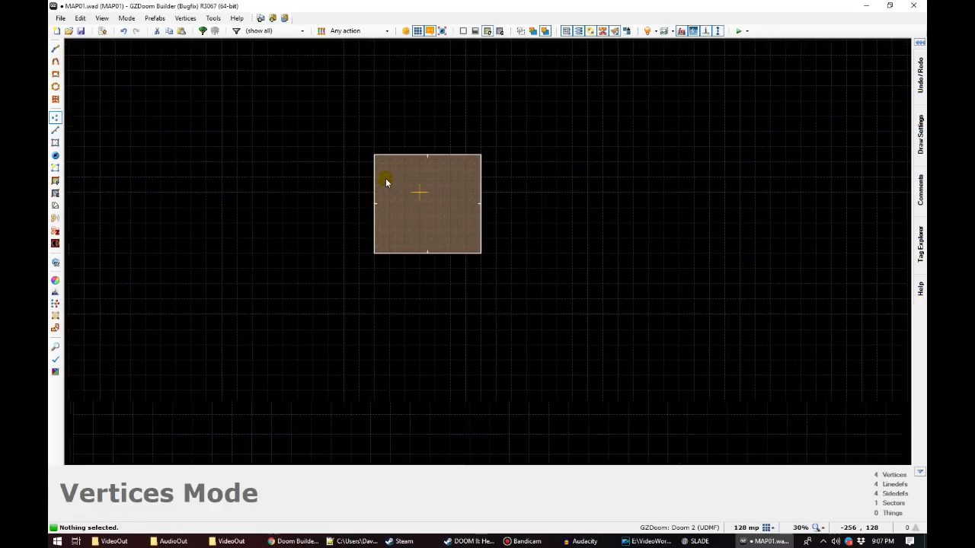
pyautogui.scroll(1, 388, 165)
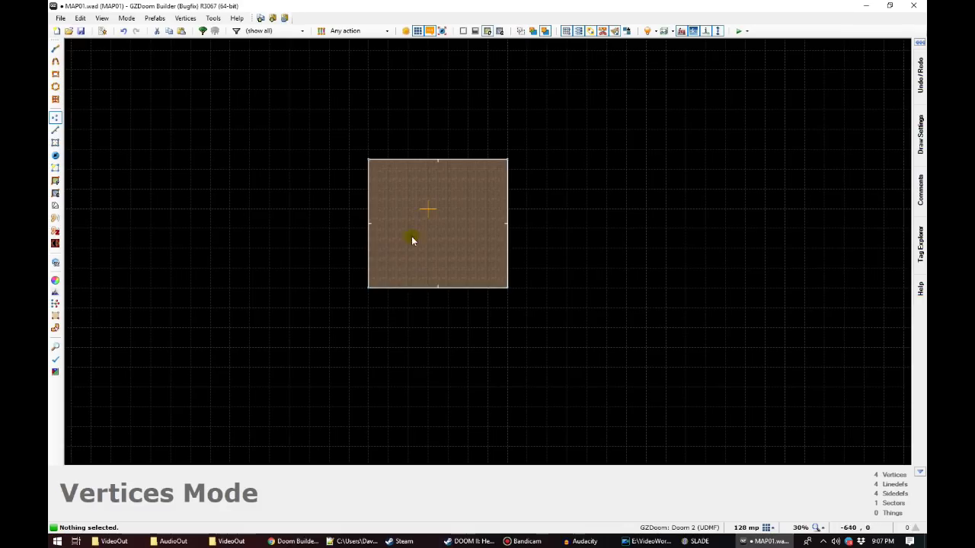
pyautogui.scroll(3, 429, 200)
pyautogui.scroll(-1, 394, 259)
pyautogui.scroll(1, 398, 257)
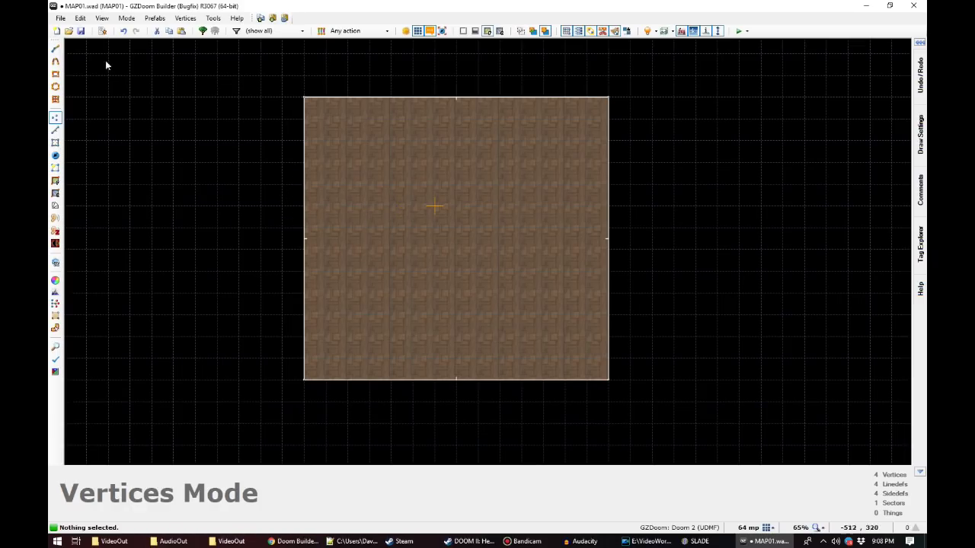
# Step: Switch to Things Mode and place a player start inside the room, centred near its lower wall
pyautogui.click(126, 17)
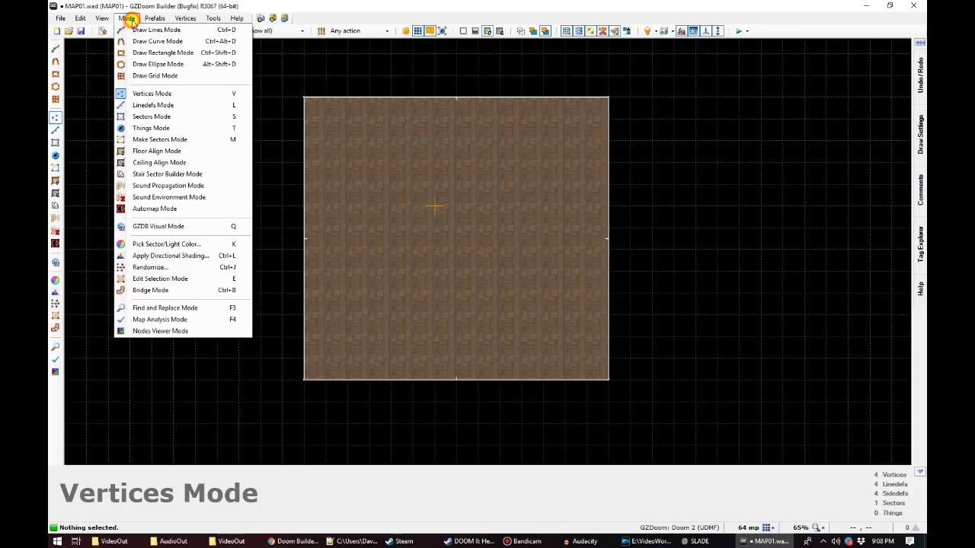
pyautogui.click(147, 130)
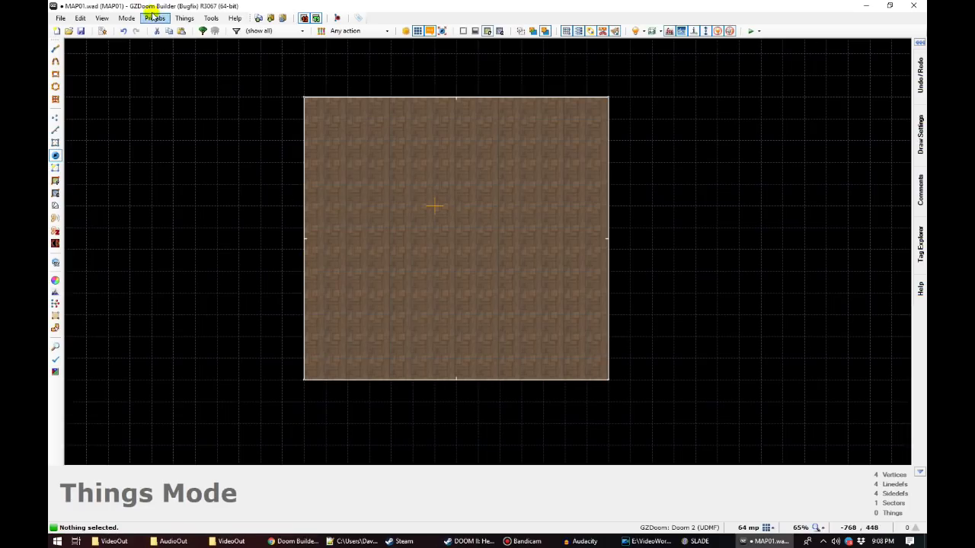
pyautogui.rightClick(460, 344)
pyautogui.click(465, 336)
pyautogui.click(628, 288)
pyautogui.click(570, 388)
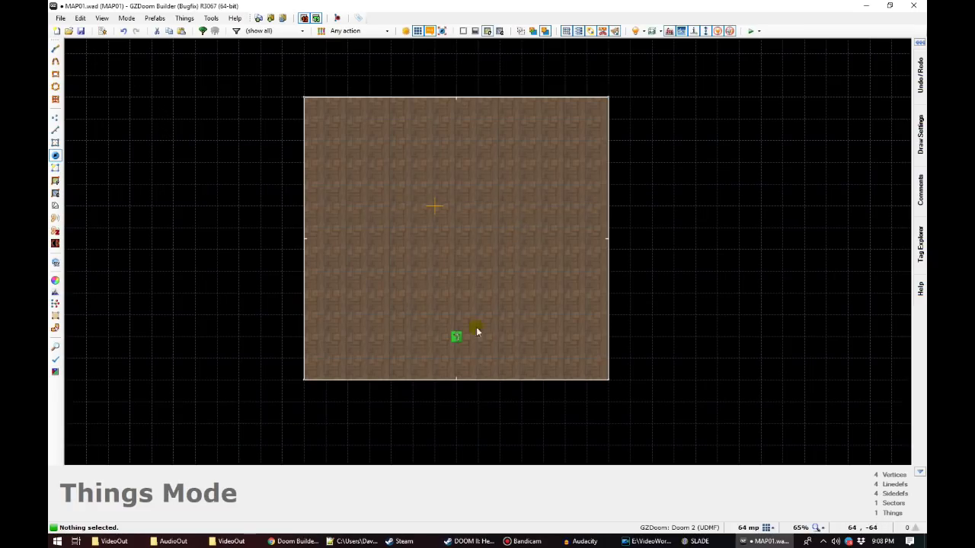
# Step: Test the map in GZDoom at skill 3 - Hurt me plenty with monsters and walk around the room
pyautogui.click(759, 31)
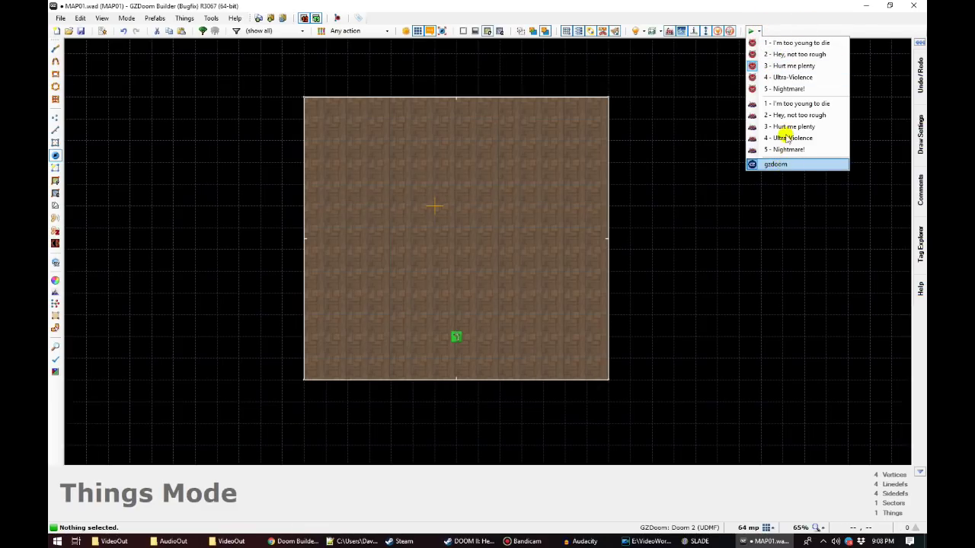
pyautogui.click(780, 67)
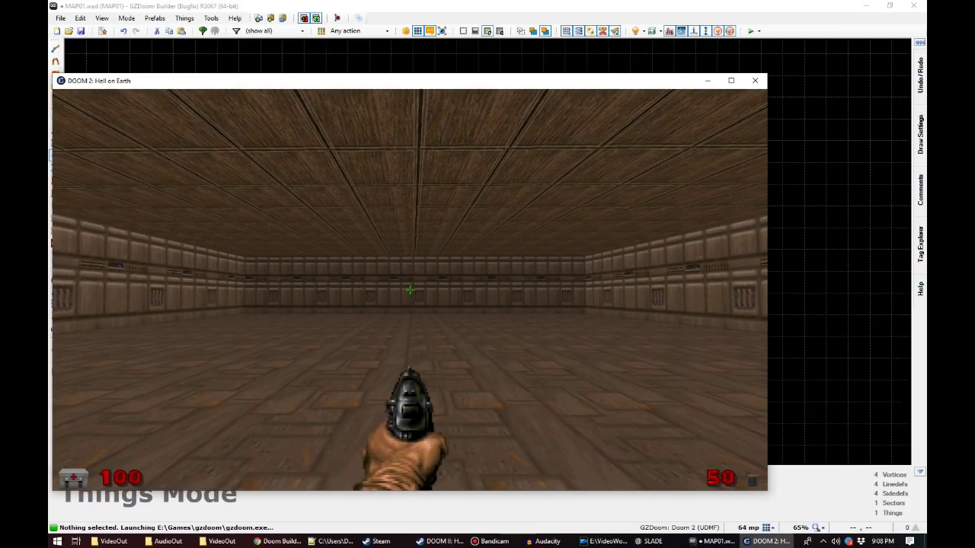
pyautogui.press('w')
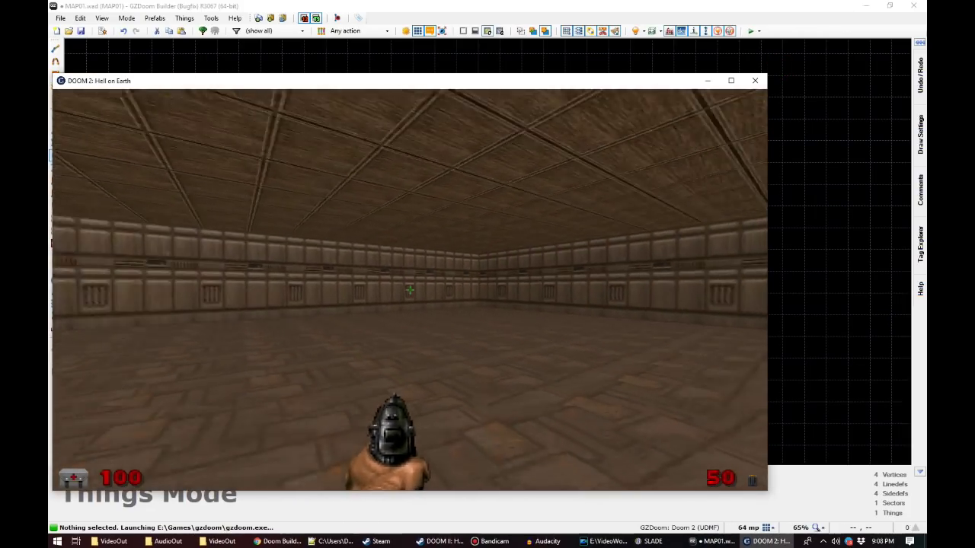
pyautogui.press('w')
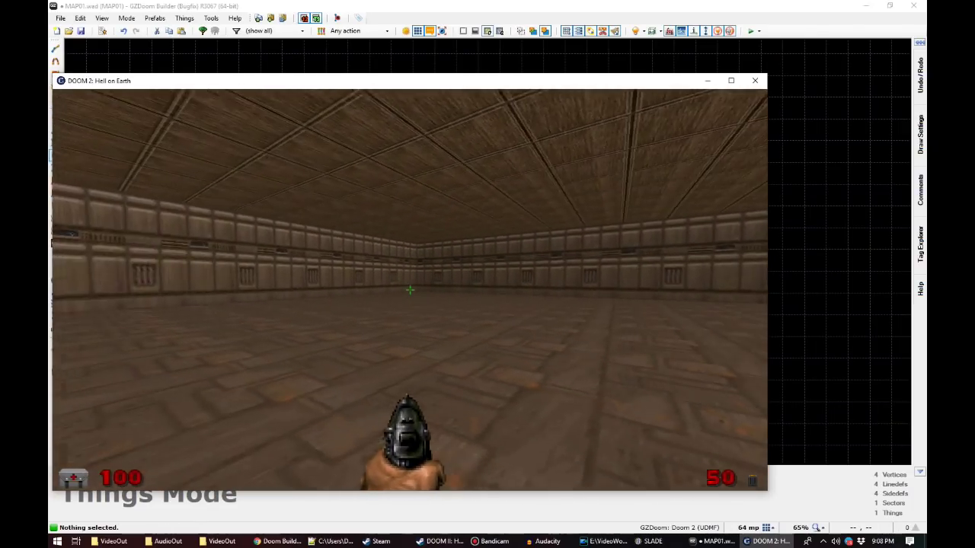
pyautogui.press('w')
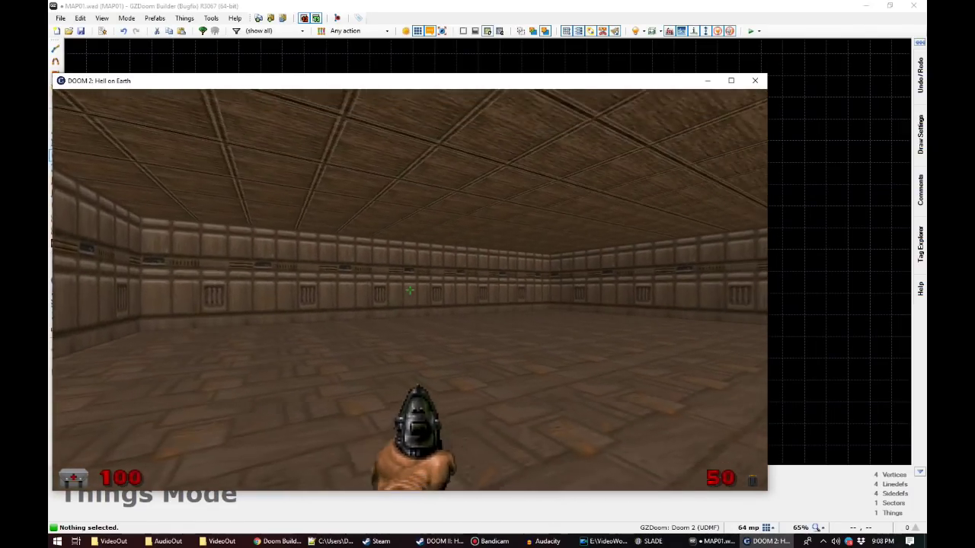
# Step: Close the test game and, in Vertices Mode, move the room's lower-left corner about 352 units inward along the bottom wall
pyautogui.hotkey('alt', 'F4')
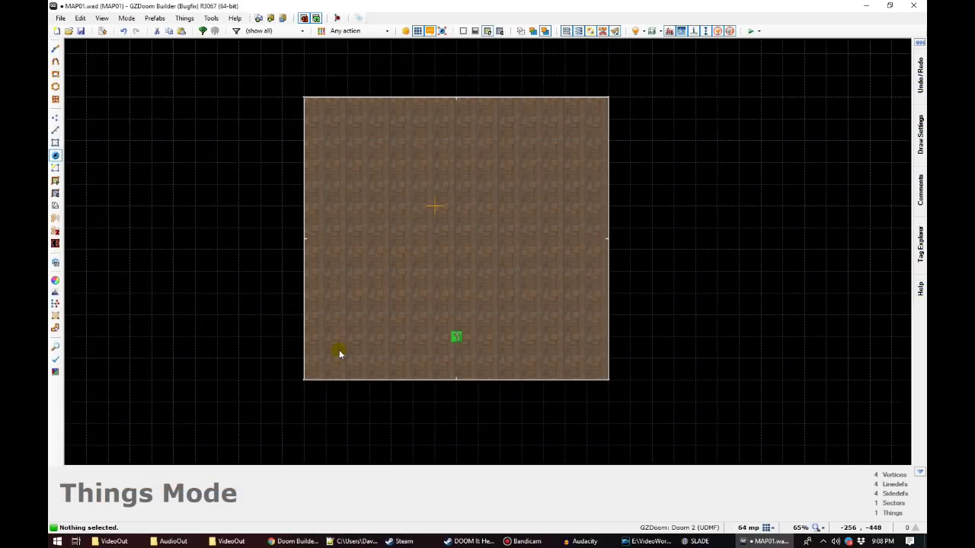
pyautogui.scroll(2, 381, 385)
pyautogui.scroll(-2, 382, 383)
pyautogui.scroll(1, 383, 380)
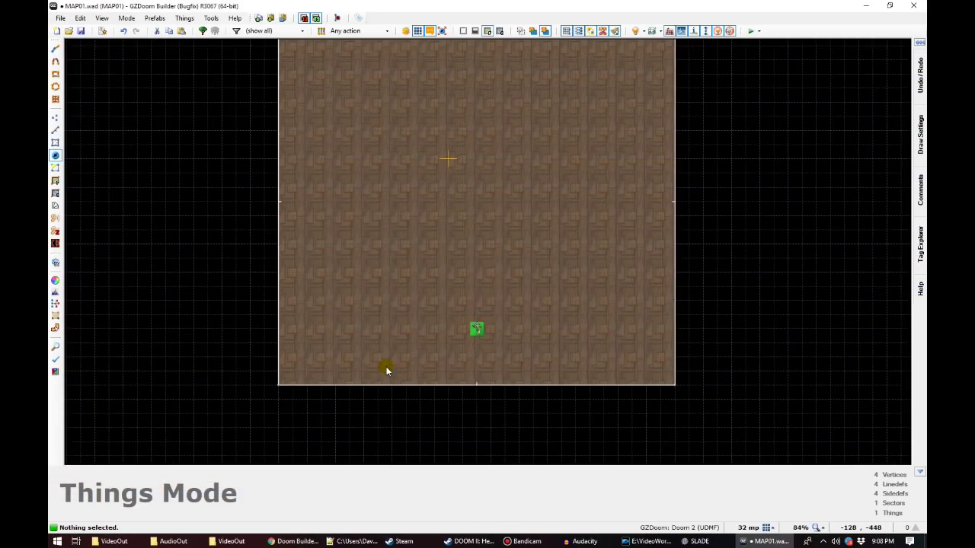
pyautogui.press('v')
pyautogui.moveTo(280, 386); pyautogui.dragTo(438, 390)
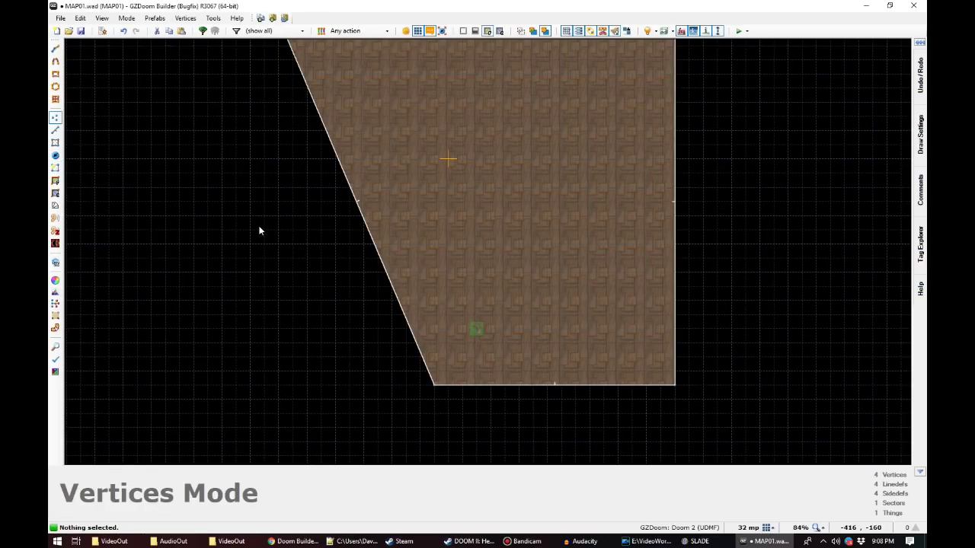
pyautogui.click(127, 18)
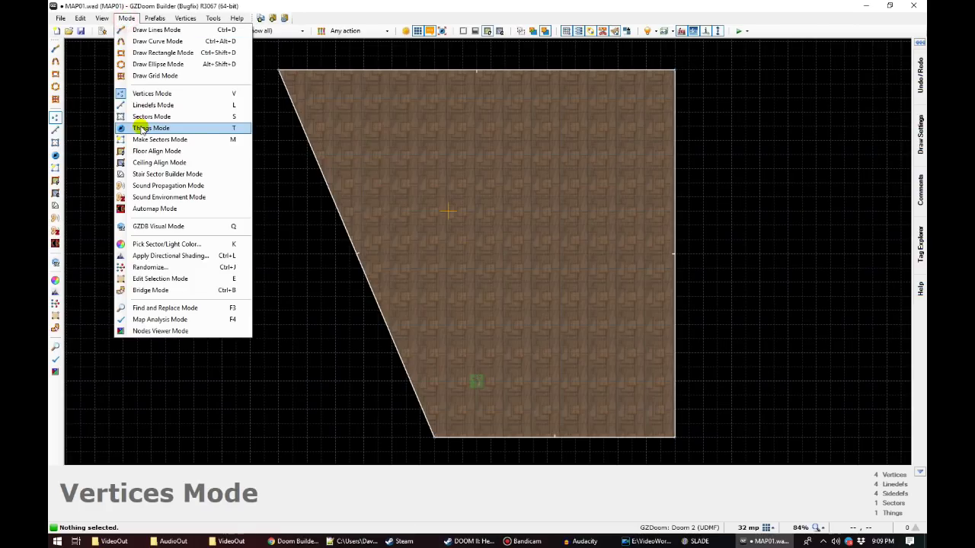
pyautogui.click(152, 94)
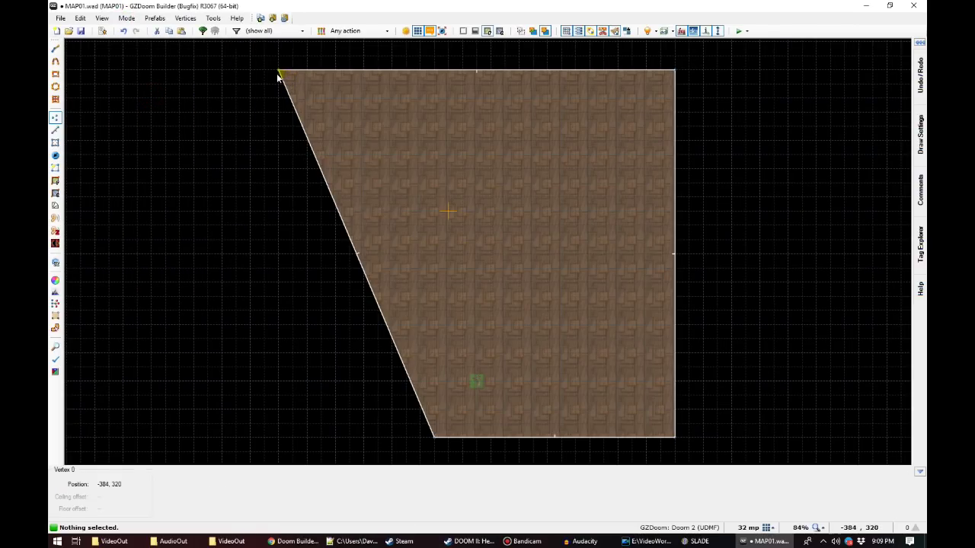
# Step: Reshape the room into a small trapezoid about 224 units wide at the upper edge, 96 at the lower edge and 192 high
pyautogui.moveTo(280, 74); pyautogui.dragTo(392, 353)
pyautogui.moveTo(670, 99); pyautogui.dragTo(506, 353)
pyautogui.scroll(3, 455, 441)
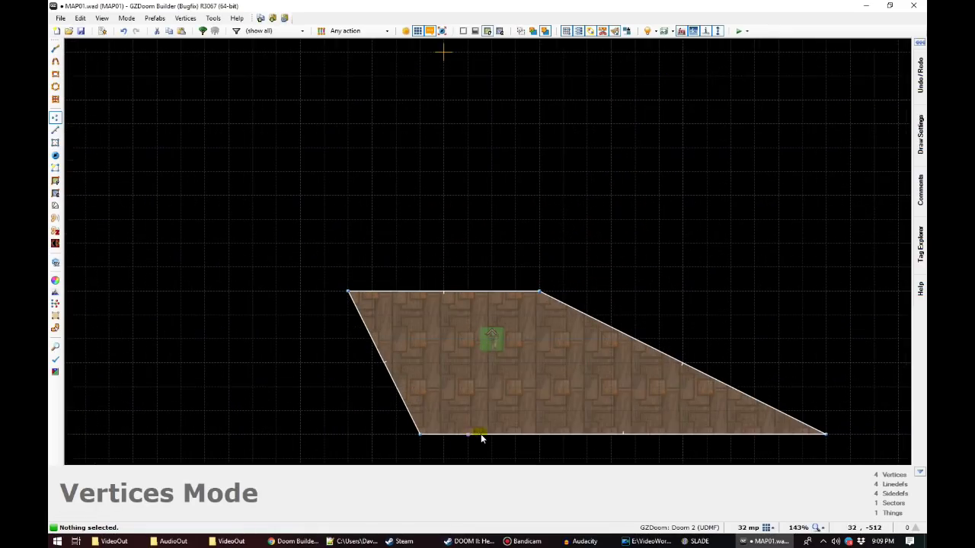
pyautogui.moveTo(827, 435); pyautogui.dragTo(495, 437)
pyautogui.scroll(-1, 450, 368)
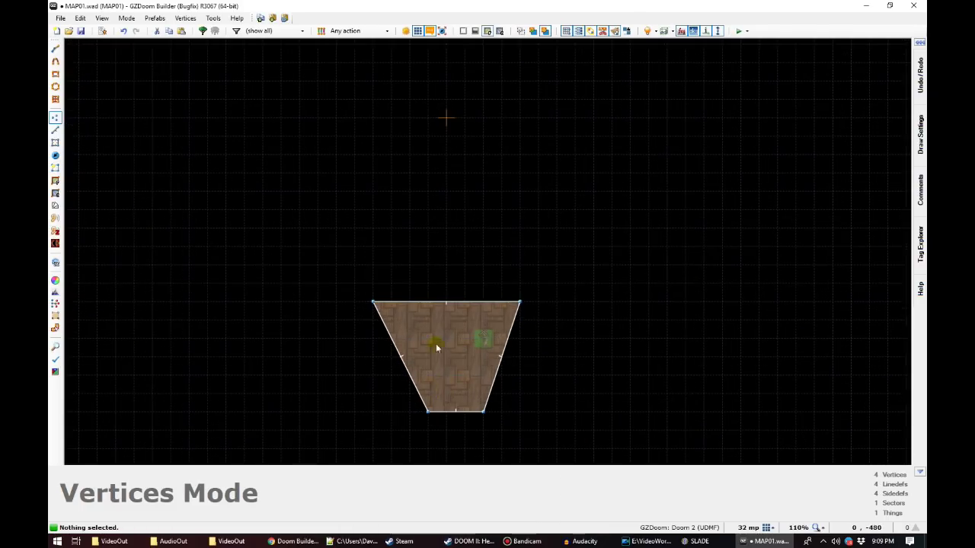
pyautogui.moveTo(372, 302); pyautogui.dragTo(390, 303)
pyautogui.scroll(1, 471, 368)
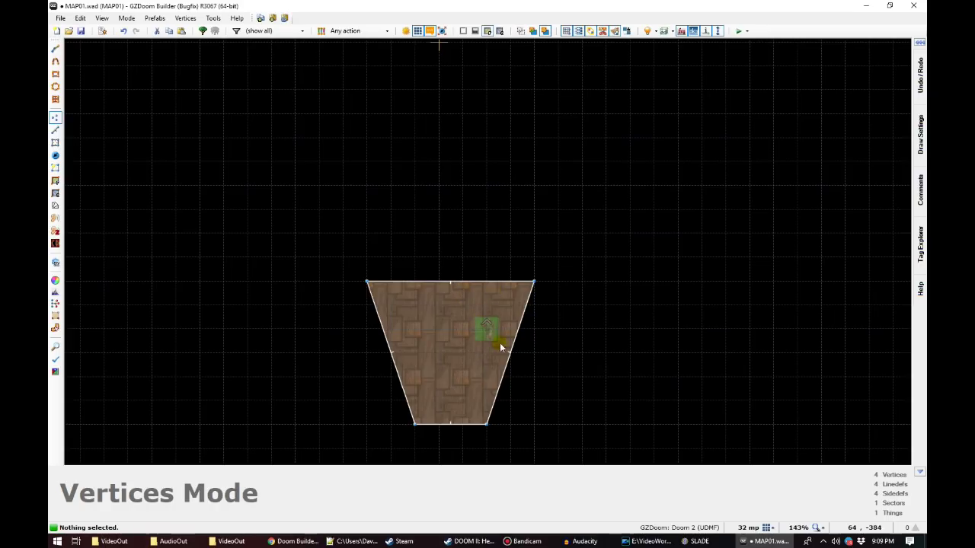
# Step: In Things Mode, move the player start to the middle of the trapezoid's narrow lower part
pyautogui.press('t')
pyautogui.moveTo(482, 335); pyautogui.dragTo(451, 392)
pyautogui.moveTo(458, 379); pyautogui.dragTo(457, 378, button='right')
pyautogui.press('c')
pyautogui.scroll(-1, 380, 242)
pyautogui.scroll(1, 380, 220)
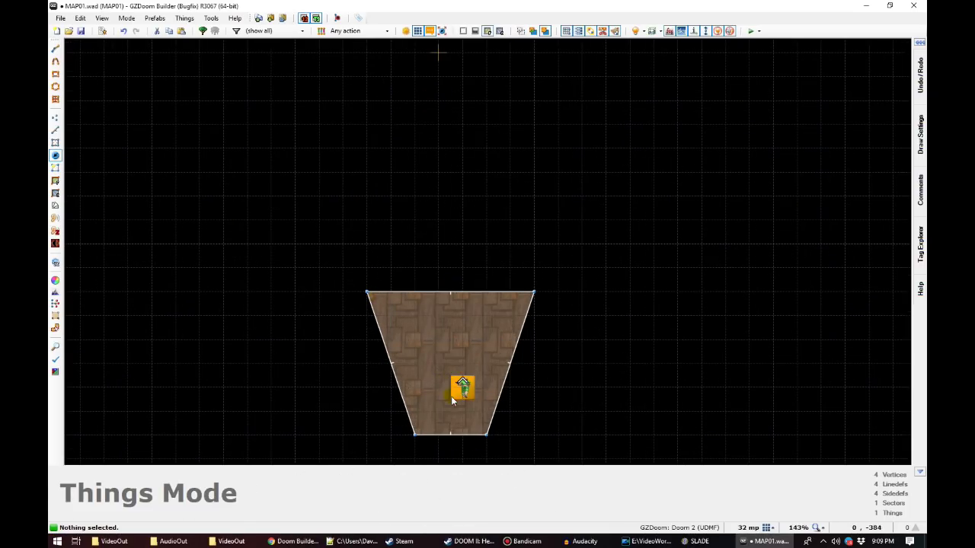
# Step: Draw a rectangular room about 416 by 288 units attached to the trapezoid's wide upper edge
pyautogui.press('d')
pyautogui.click(367, 292)
pyautogui.click(296, 292)
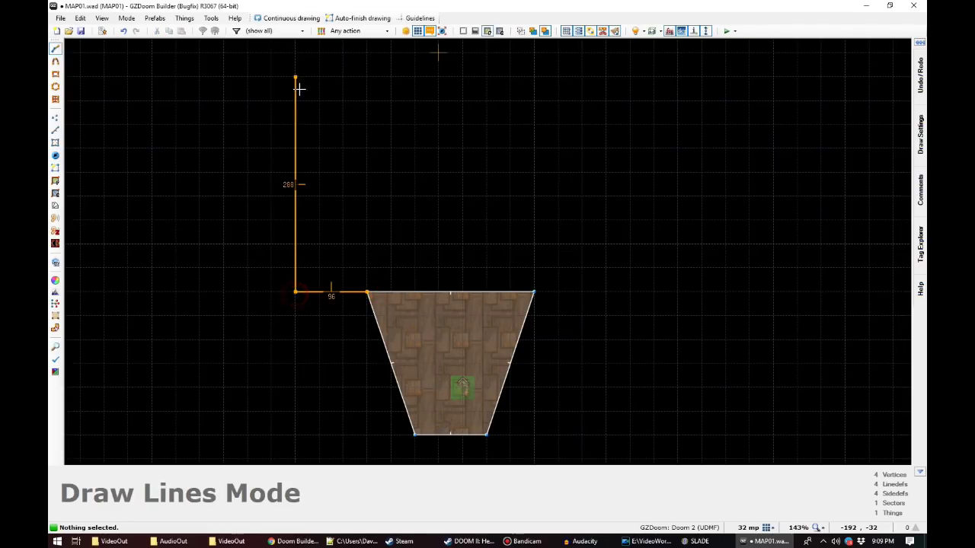
pyautogui.click(606, 76)
pyautogui.click(606, 292)
pyautogui.click(533, 292)
# Step: Move the new room's two right-hand vertices outward in Vertices Mode to make it 544 units wide
pyautogui.press('v')
pyautogui.moveTo(585, 324); pyautogui.dragTo(698, 79)
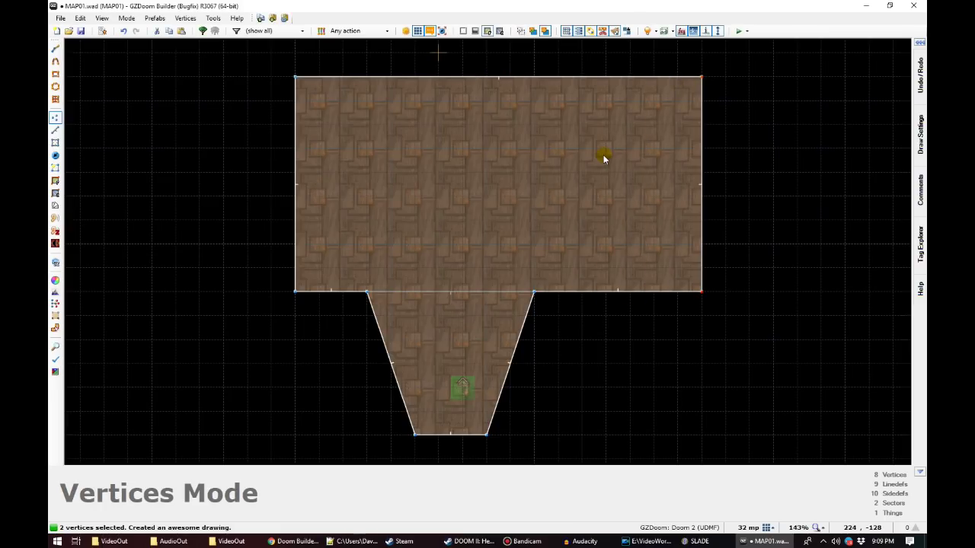
pyautogui.scroll(-1, 603, 154)
pyautogui.click(540, 76)
pyautogui.scroll(1, 481, 88)
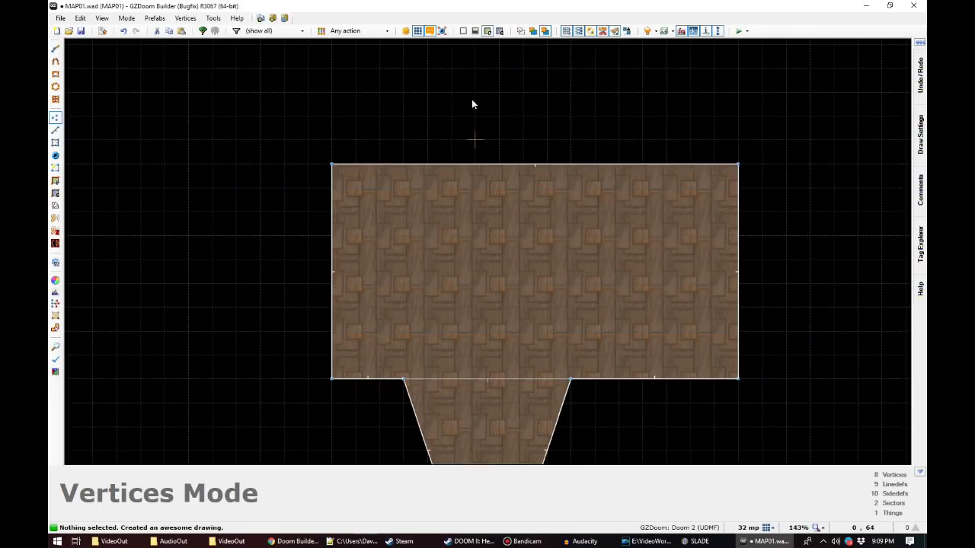
# Step: Draw a strip sector 32 units deep along the large room's full upper wall and merge the stray vertex into its lower-left corner
pyautogui.press('space')
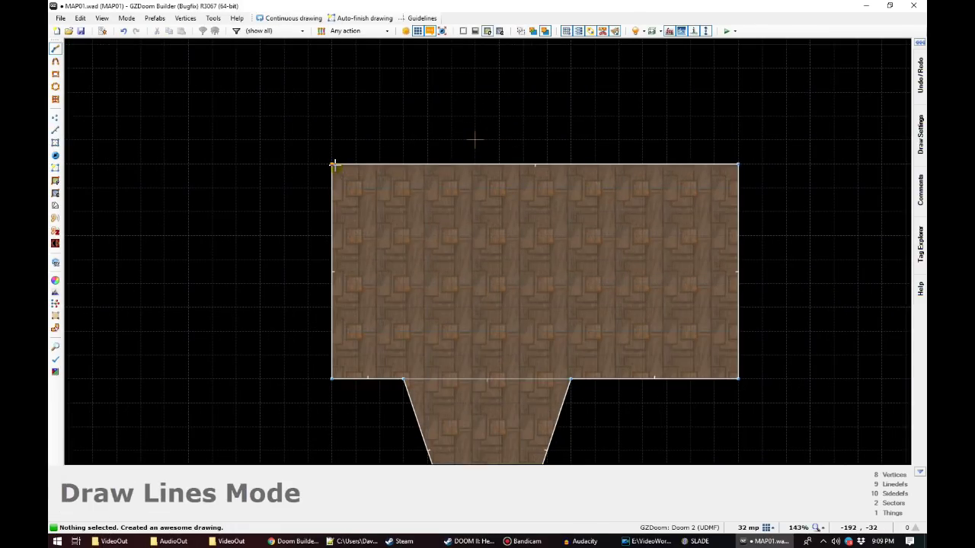
pyautogui.click(738, 140)
pyautogui.click(738, 163)
pyautogui.click(332, 164)
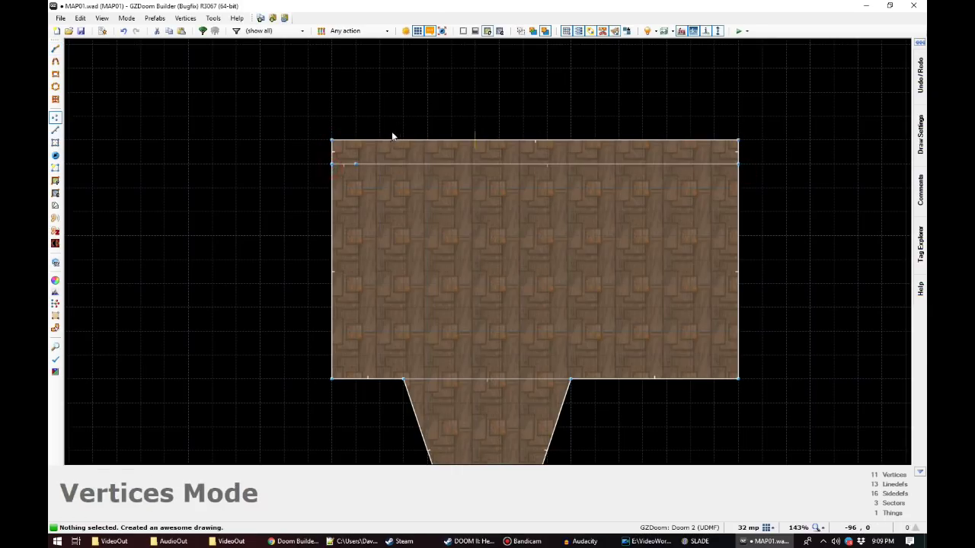
pyautogui.moveTo(356, 165); pyautogui.dragTo(333, 166)
# Step: Draw a rectangle about 224 by 32 units inside the strip, dividing it into three sectors
pyautogui.press('d')
pyautogui.click(667, 142)
pyautogui.click(667, 164)
pyautogui.click(499, 164)
pyautogui.click(499, 141)
pyautogui.click(667, 141)
pyautogui.press('Up')
# Step: Draw another room of 544 by 192 units directly above the divided strip
pyautogui.press('d')
pyautogui.click(331, 191)
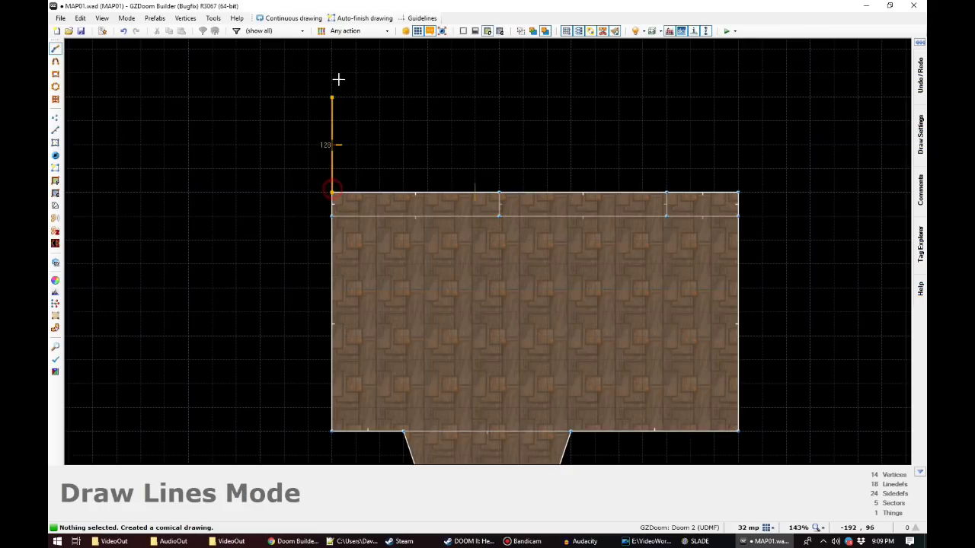
pyautogui.click(331, 48)
pyautogui.click(738, 49)
pyautogui.click(733, 187)
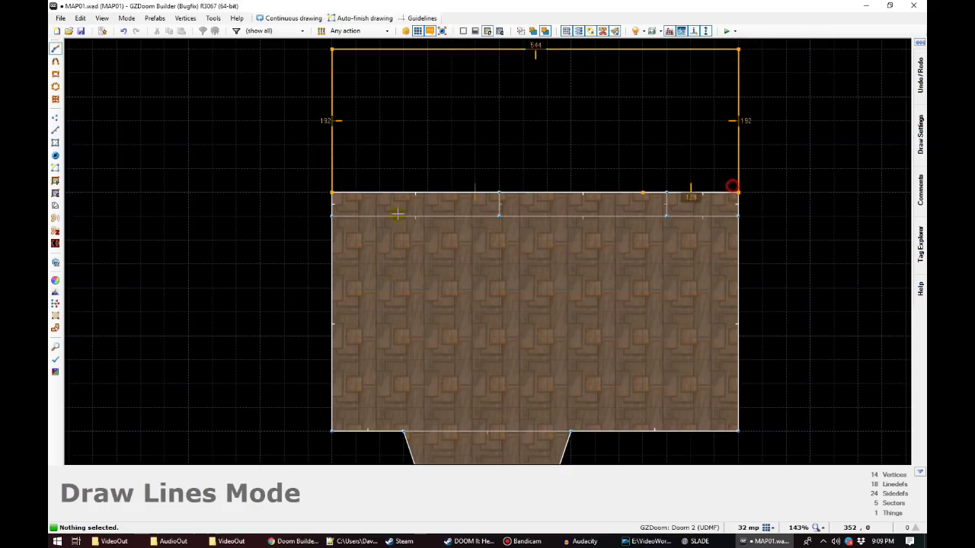
pyautogui.click(331, 191)
pyautogui.scroll(-3, 367, 322)
pyautogui.scroll(2, 363, 323)
pyautogui.scroll(-1, 360, 294)
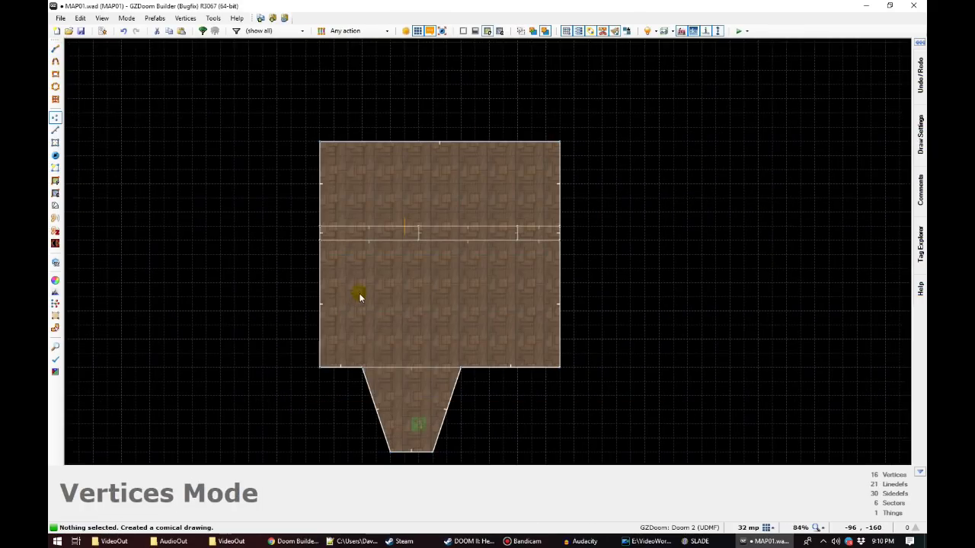
pyautogui.scroll(1, 380, 397)
pyautogui.press('d')
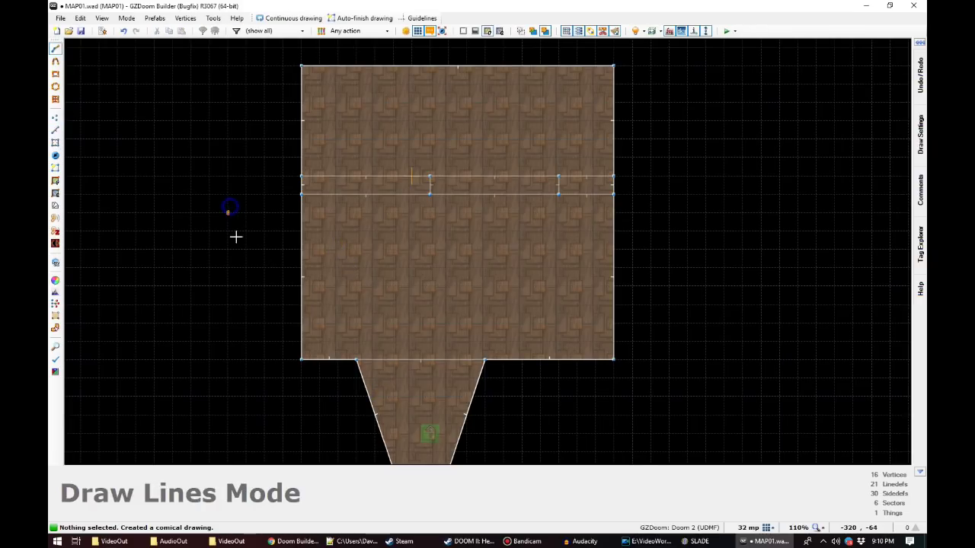
pyautogui.press('Escape')
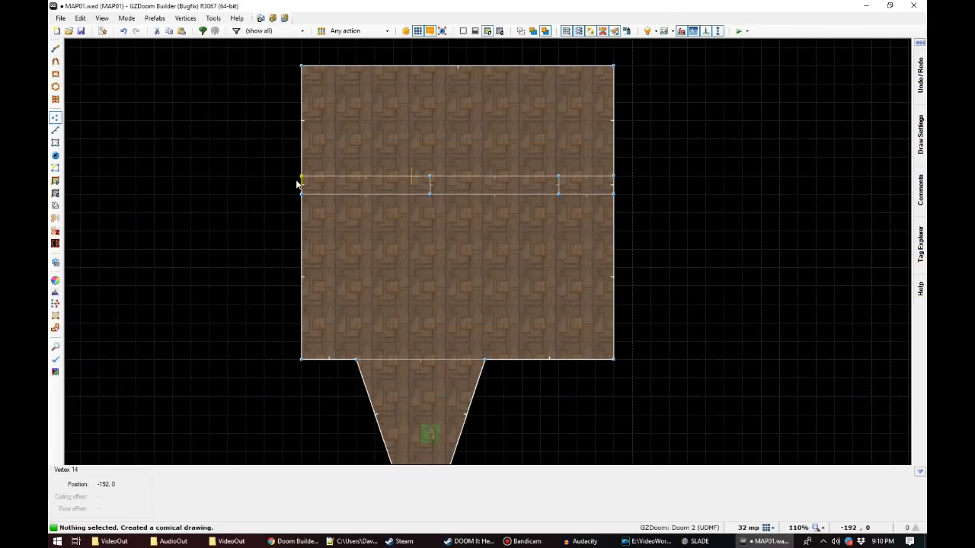
pyautogui.press('d')
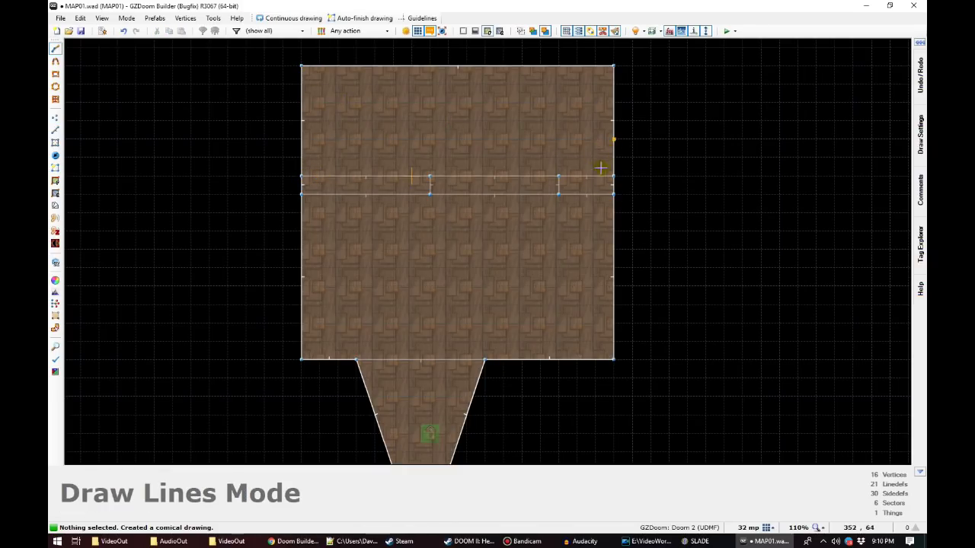
pyautogui.press('Escape')
pyautogui.scroll(-1, 416, 271)
pyautogui.scroll(4, 404, 418)
pyautogui.scroll(-3, 403, 332)
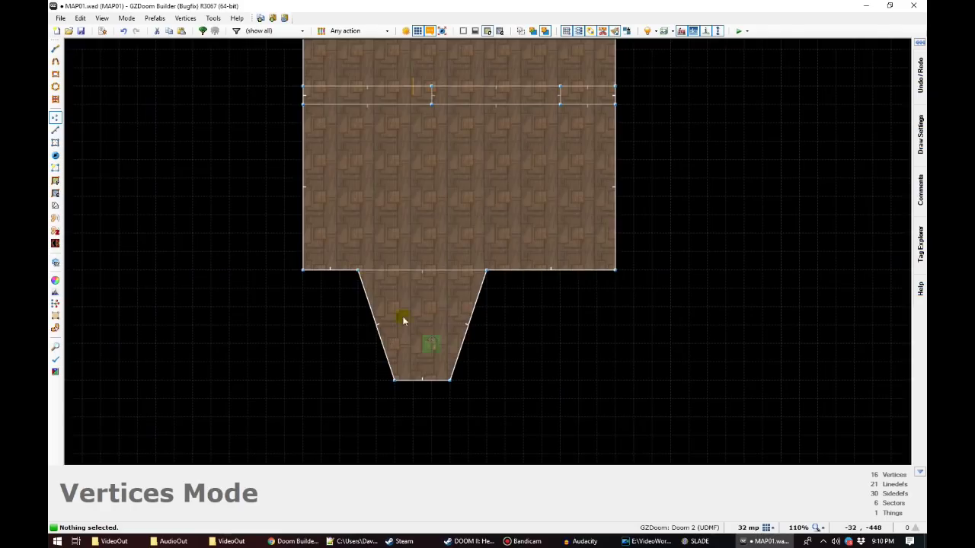
pyautogui.scroll(1, 401, 271)
pyautogui.scroll(-2, 420, 300)
pyautogui.scroll(2, 426, 198)
pyautogui.scroll(-2, 425, 200)
pyautogui.scroll(2, 434, 261)
pyautogui.scroll(-2, 409, 295)
pyautogui.scroll(1, 411, 288)
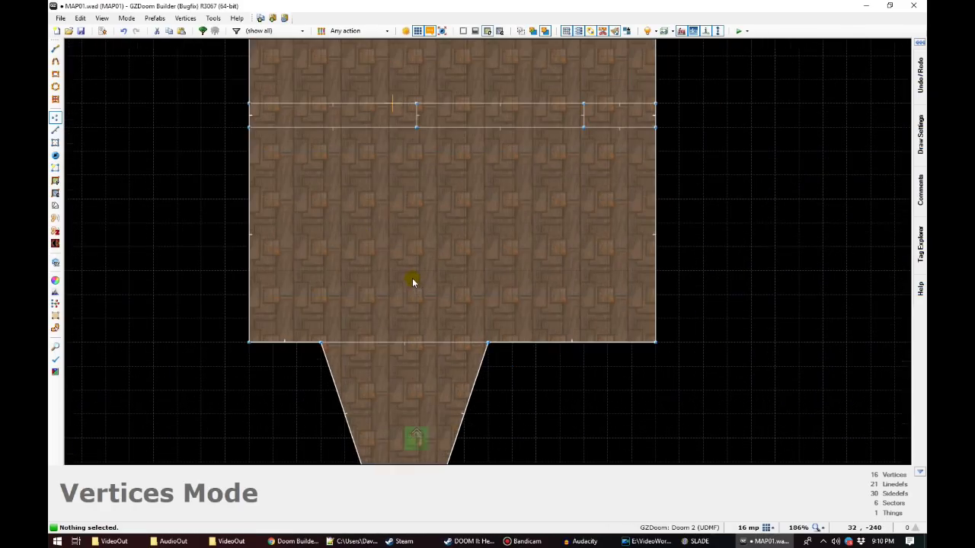
pyautogui.scroll(-1, 422, 270)
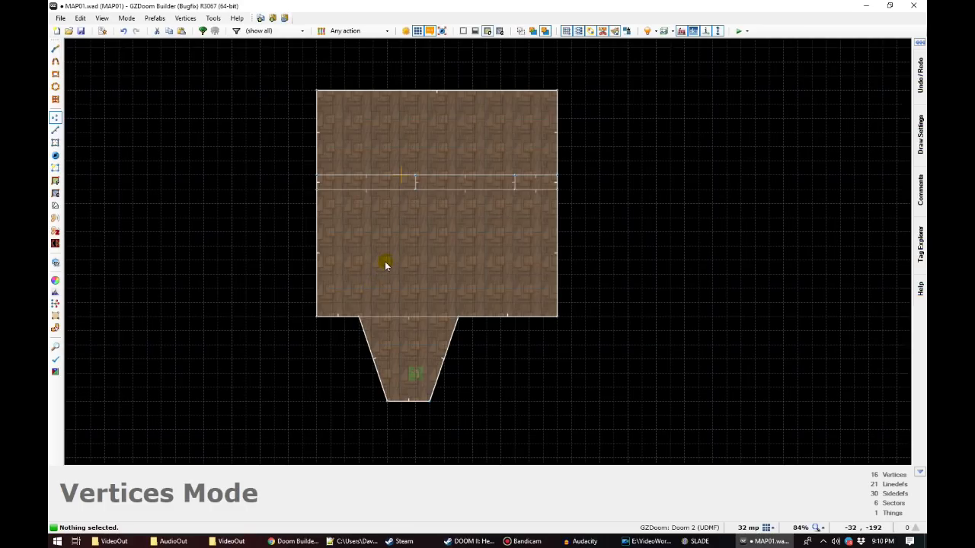
# Step: In Linedefs Mode, set the front middle texture of the starting area's short lower wall to TEKGREN2
pyautogui.press('l')
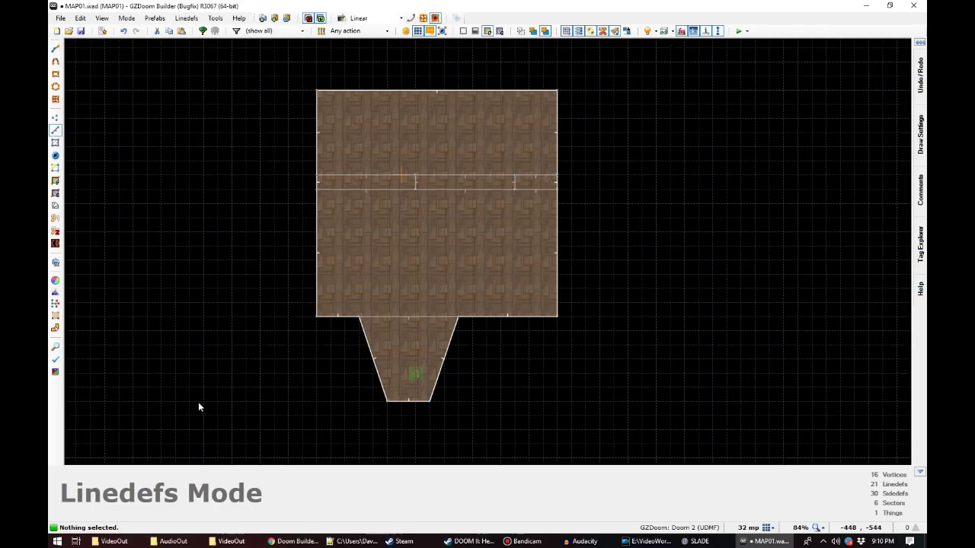
pyautogui.rightClick(410, 402)
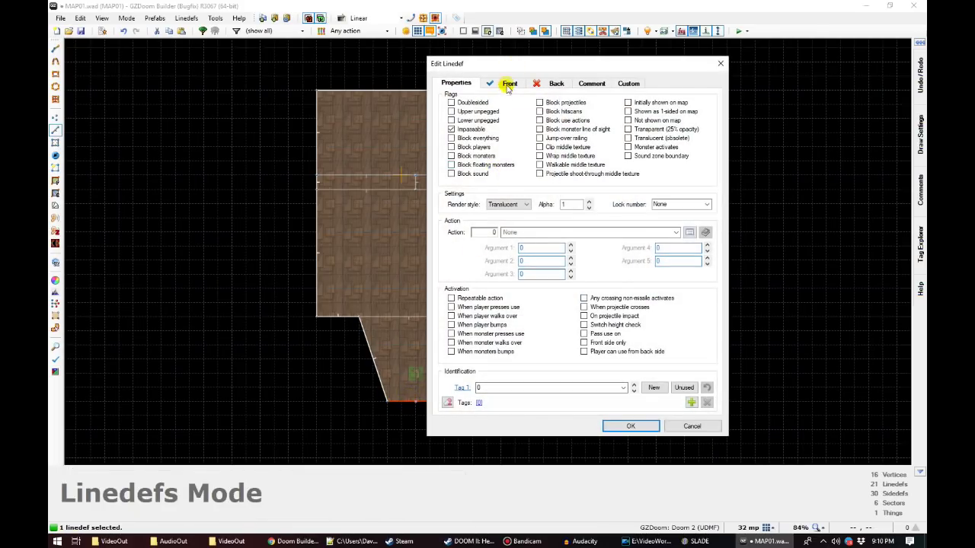
pyautogui.click(507, 84)
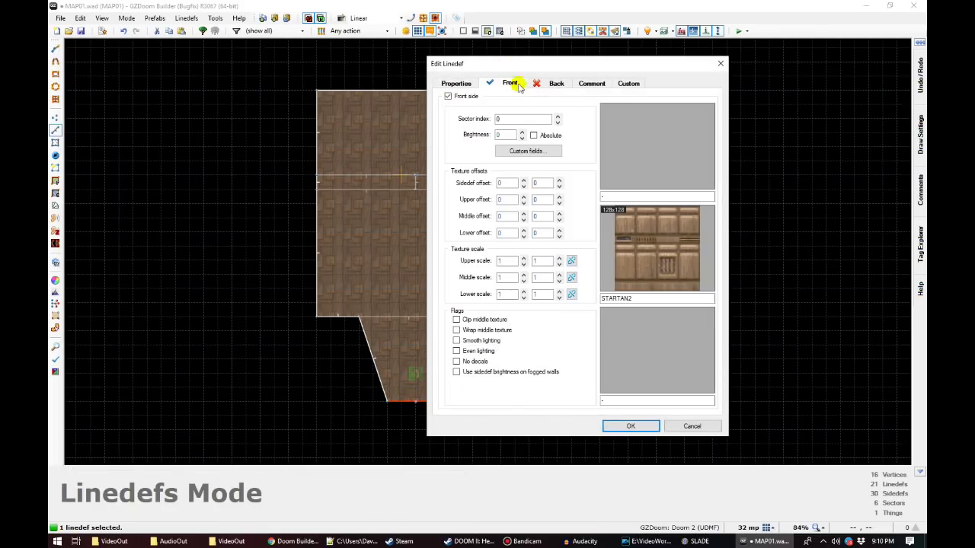
pyautogui.click(659, 251)
pyautogui.click(401, 363)
pyautogui.write('TEKW')
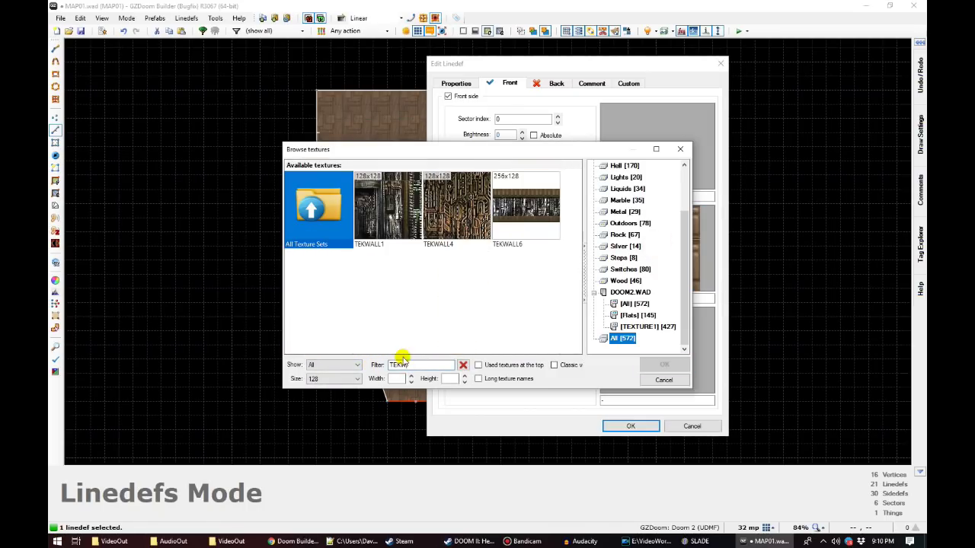
pyautogui.press('BackSpace')
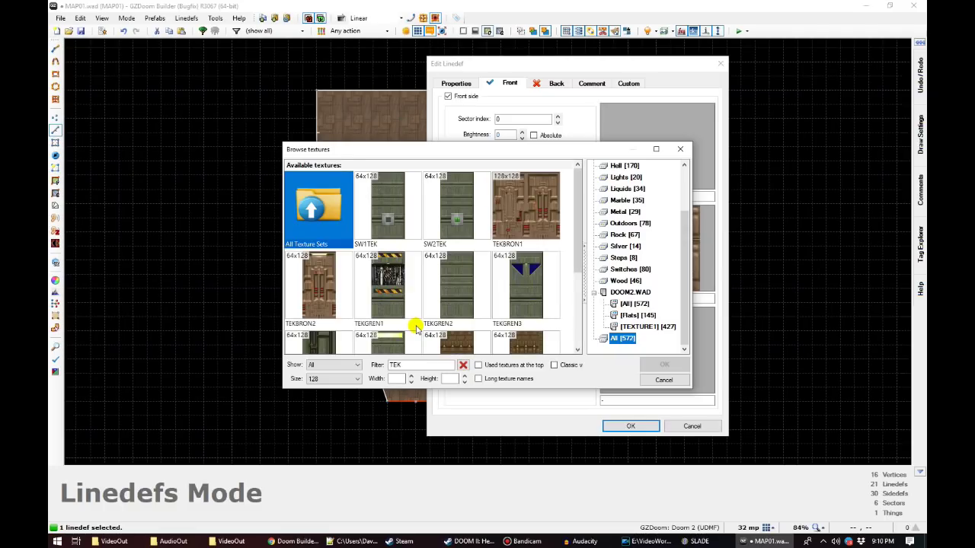
pyautogui.doubleClick(457, 285)
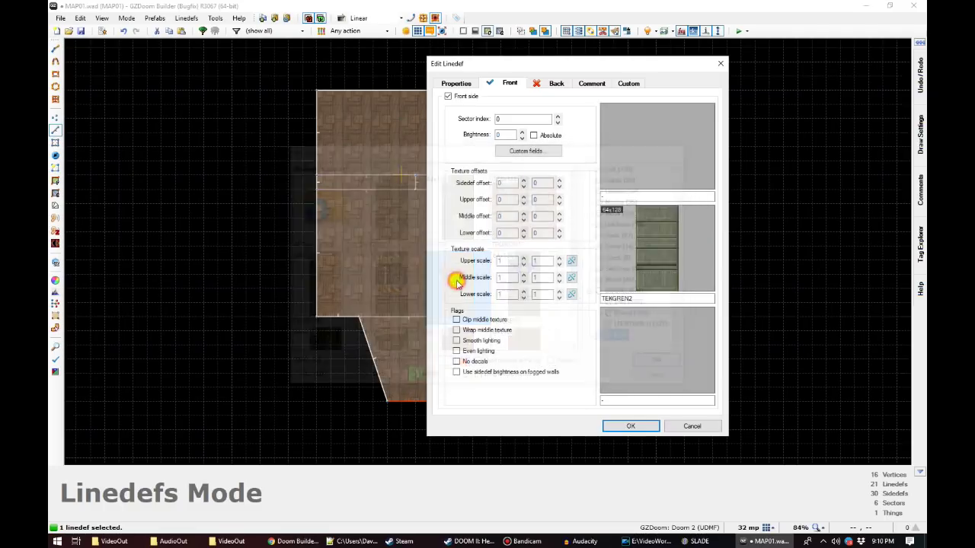
pyautogui.click(453, 82)
pyautogui.click(508, 83)
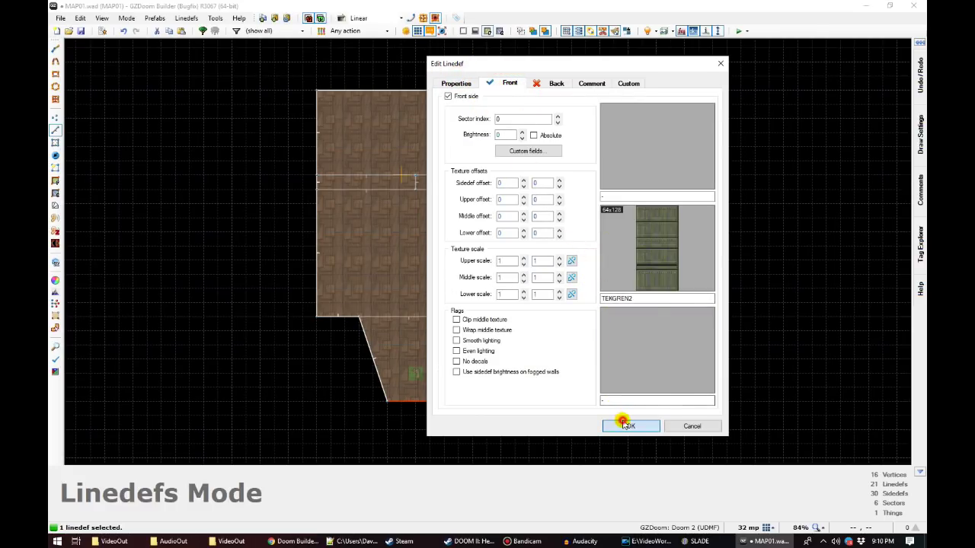
pyautogui.click(455, 82)
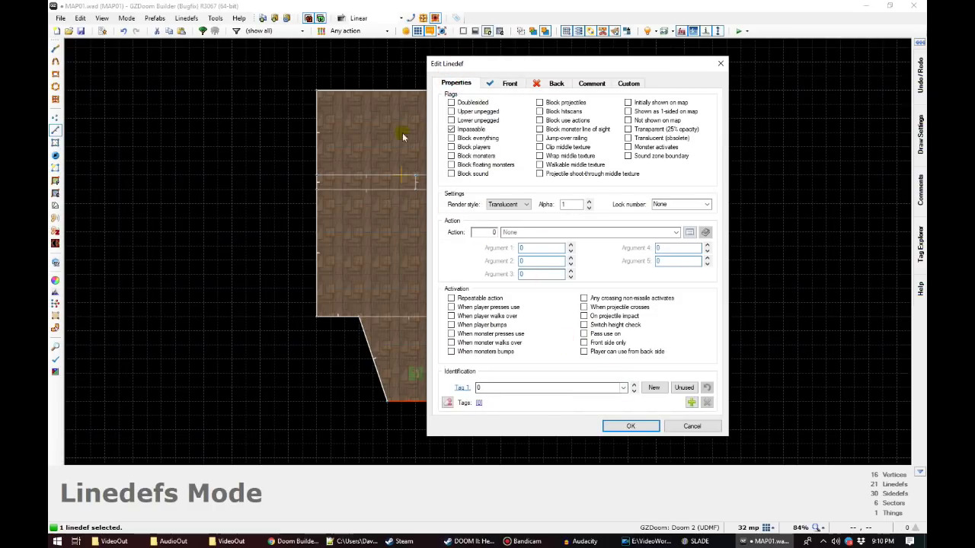
pyautogui.click(616, 427)
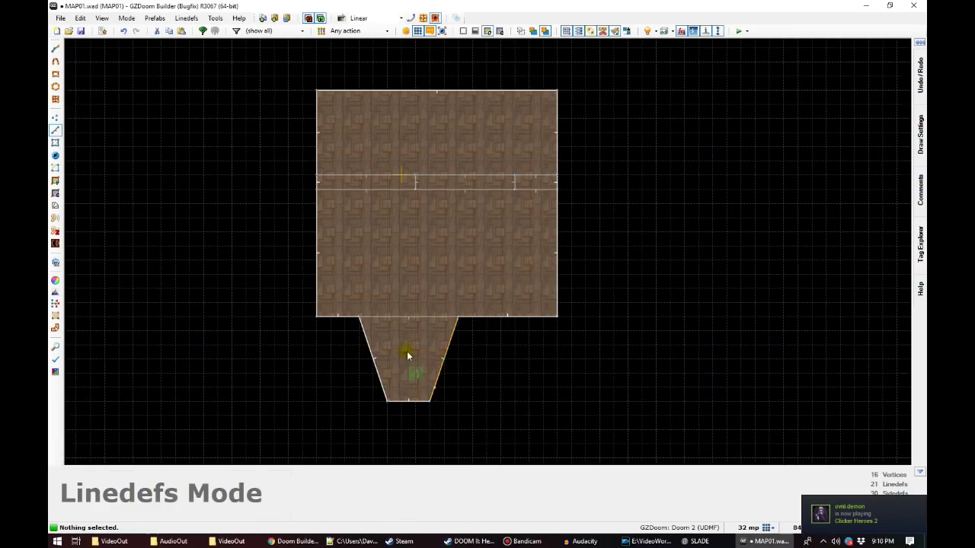
# Step: In Sectors Mode, set the ceiling height of the leftmost section of the divided strip to 64
pyautogui.press('s')
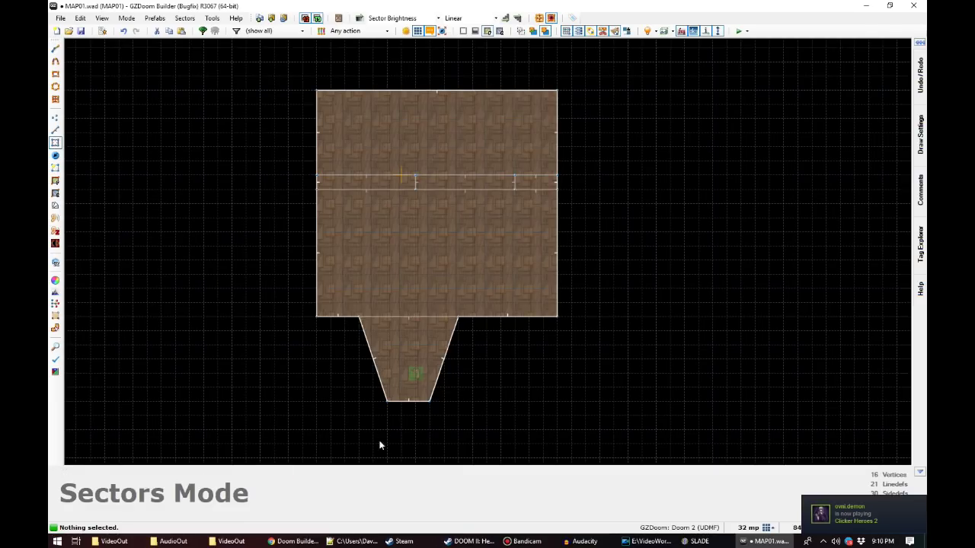
pyautogui.rightClick(402, 344)
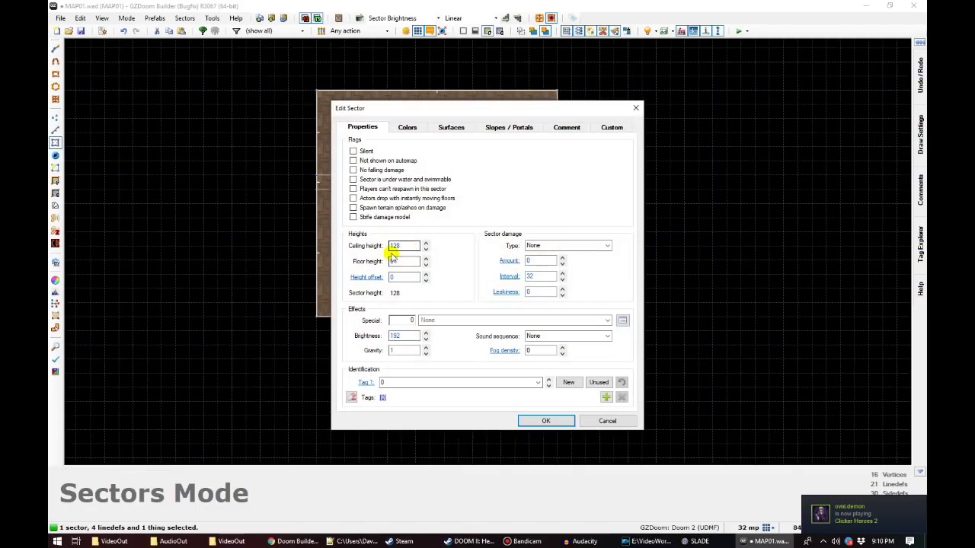
pyautogui.click(399, 245)
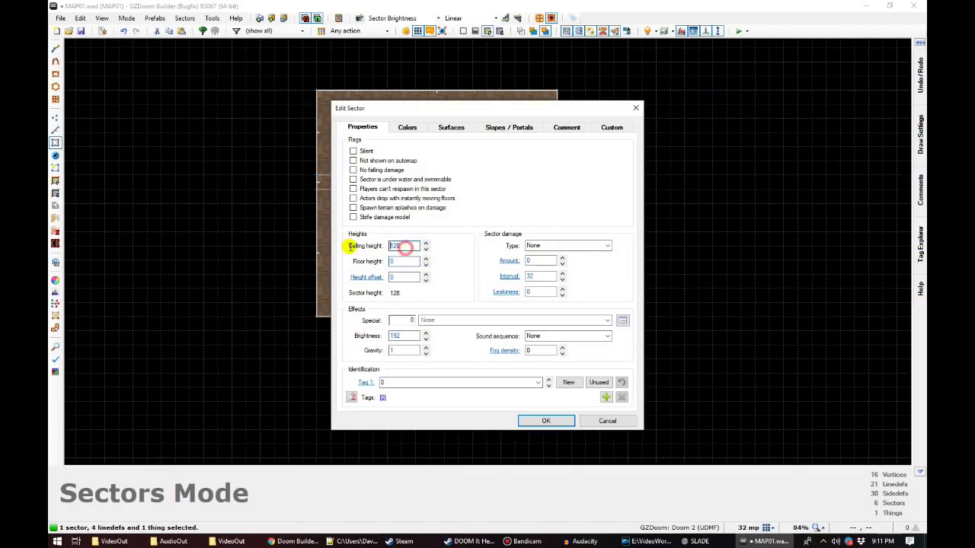
pyautogui.click(586, 420)
pyautogui.click(383, 184)
pyautogui.rightClick(482, 288)
pyautogui.click(405, 245)
pyautogui.doubleClick(403, 245)
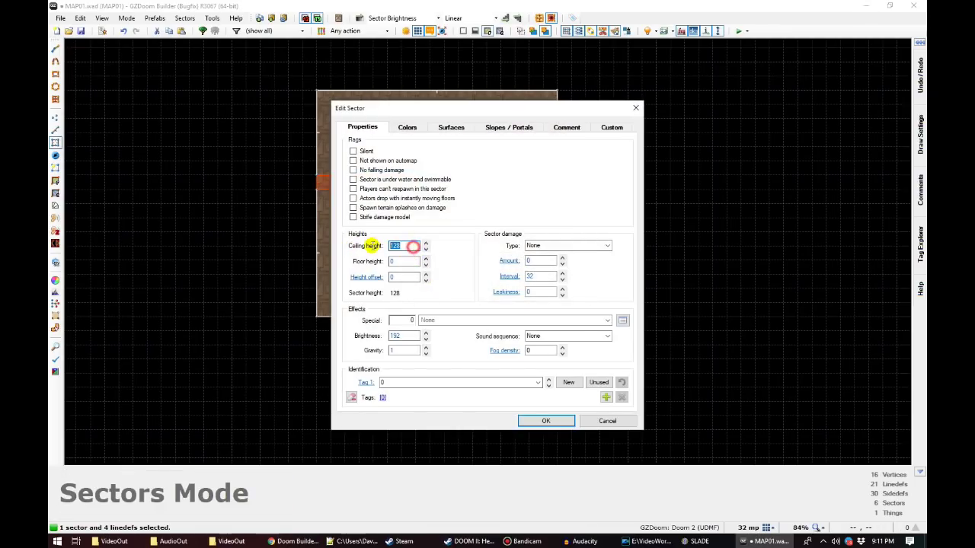
pyautogui.click(546, 421)
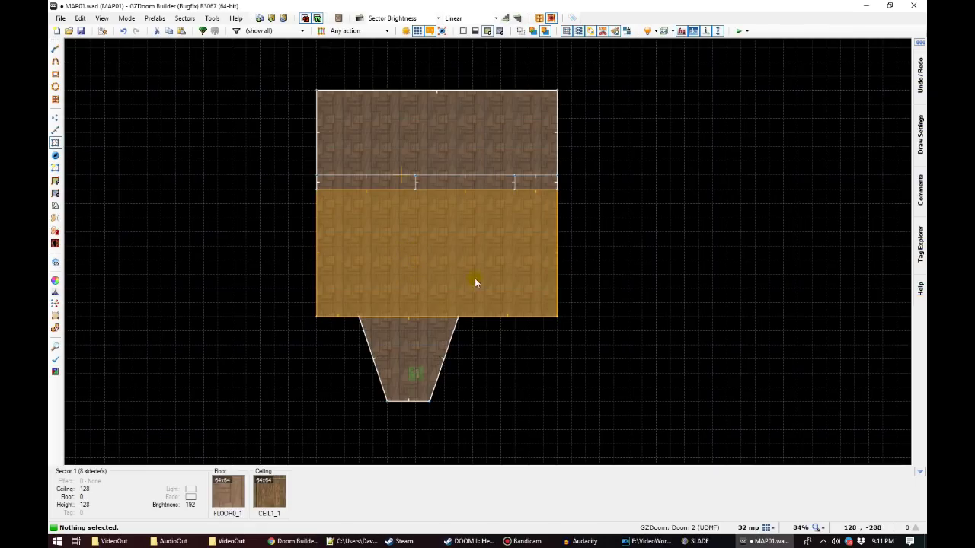
# Step: In Visual Mode, copy the TEKGREN2 texture from the starting area's end wall and paste it onto the connected walls of the rooms
pyautogui.press('w')
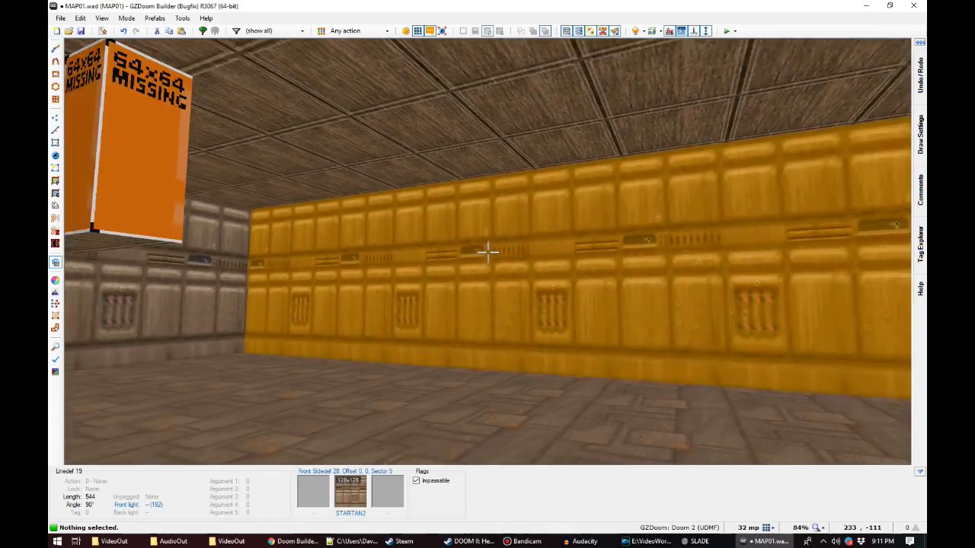
pyautogui.press('w')
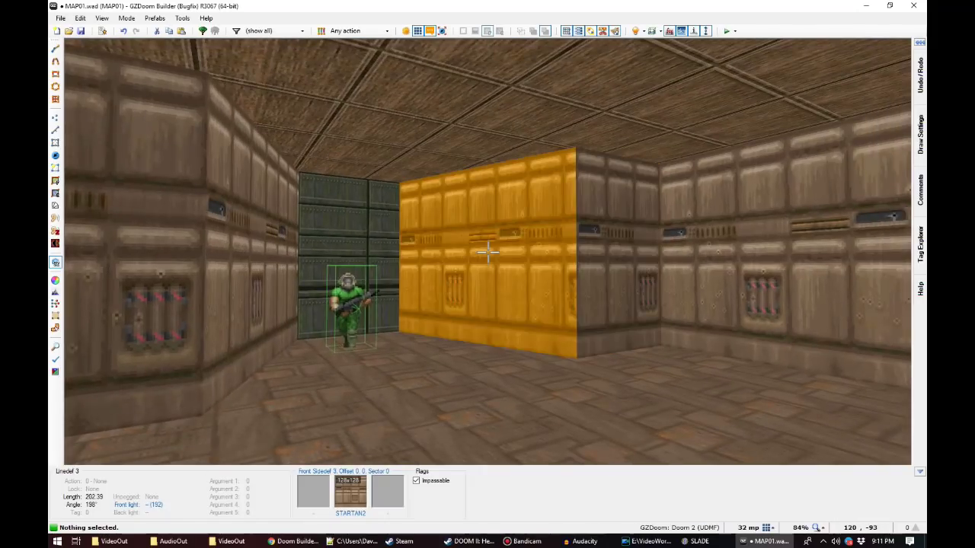
pyautogui.press('a')
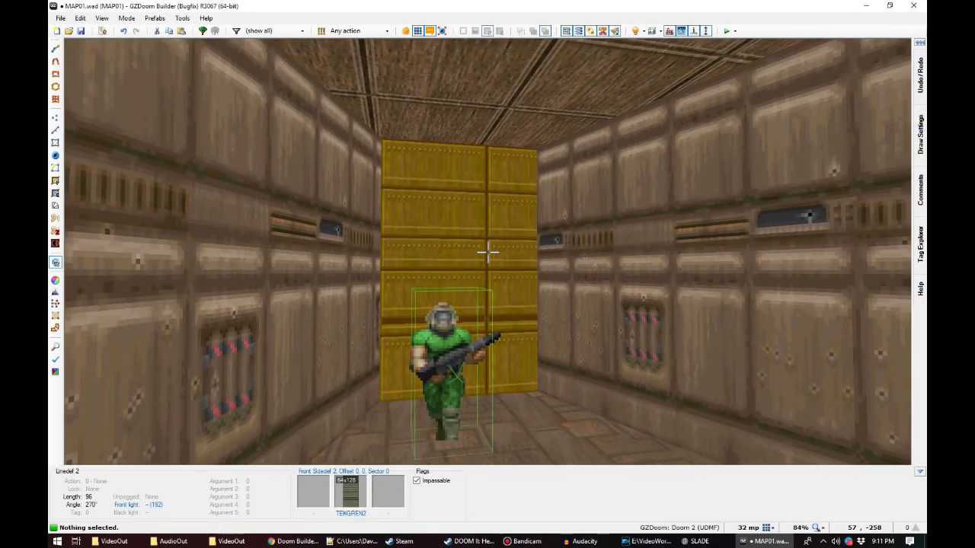
pyautogui.press('w')
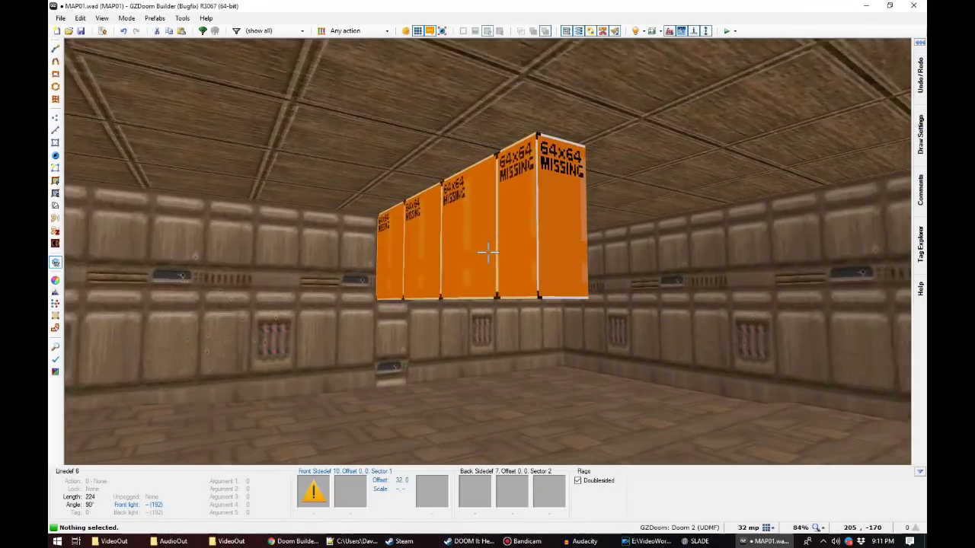
pyautogui.press('w')
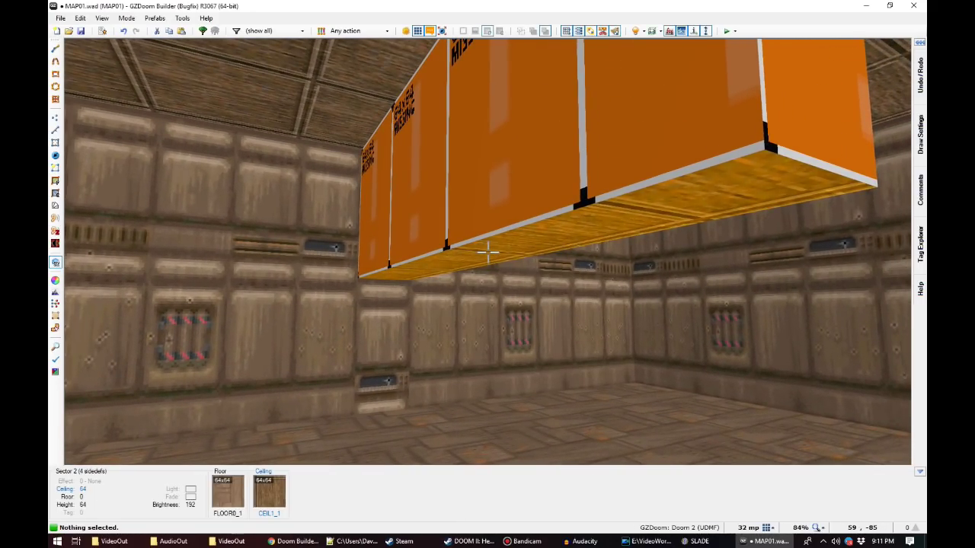
pyautogui.press('a')
pyautogui.press('s')
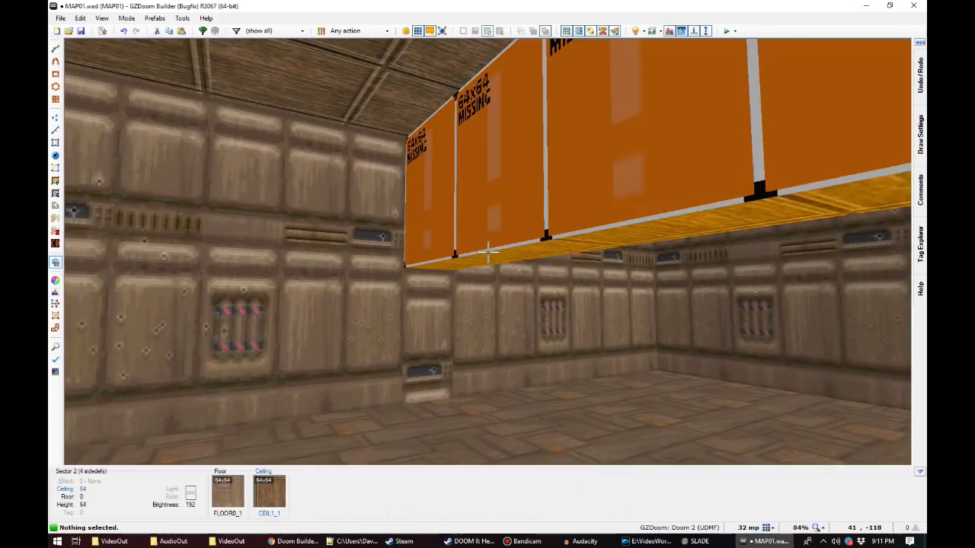
pyautogui.press('w')
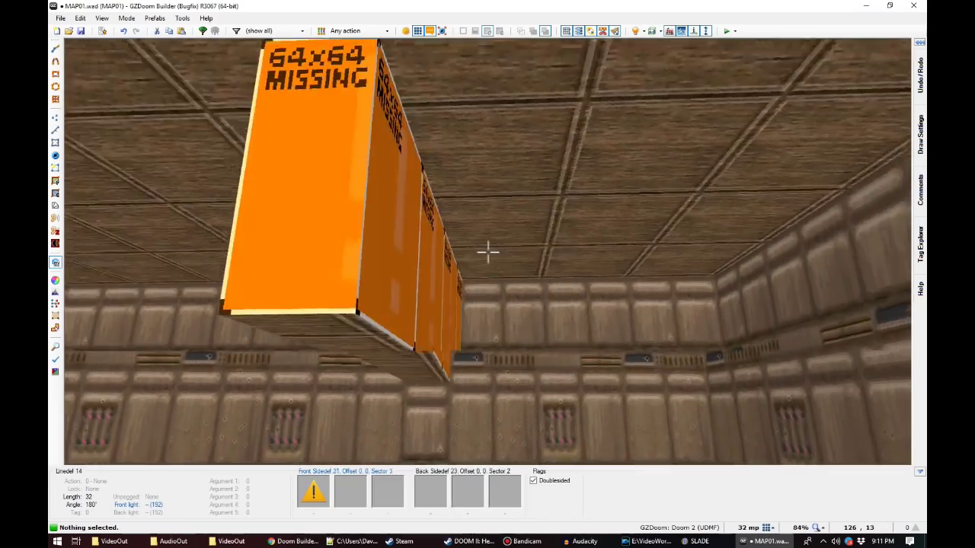
pyautogui.press('s')
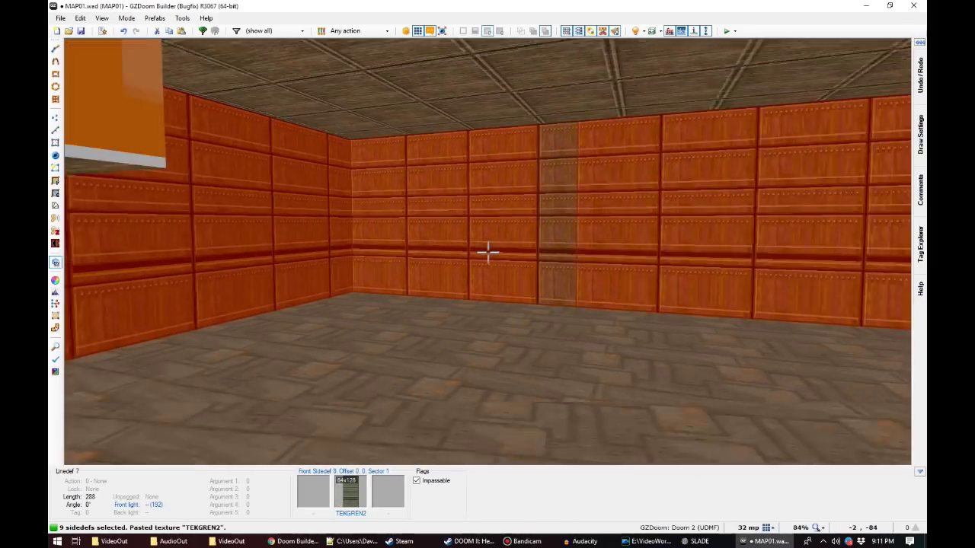
pyautogui.press('e')
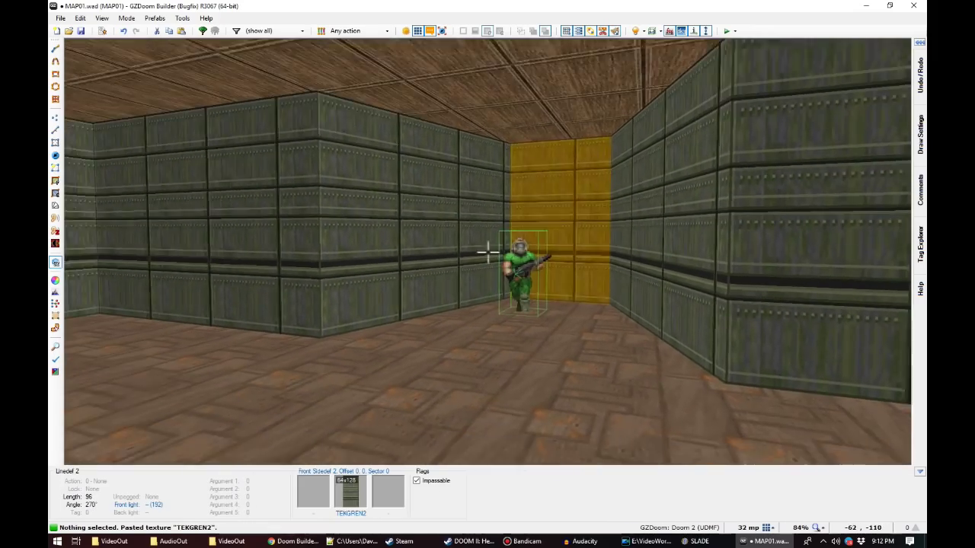
# Step: Raise the starting area's floor height to 16
pyautogui.press('f')
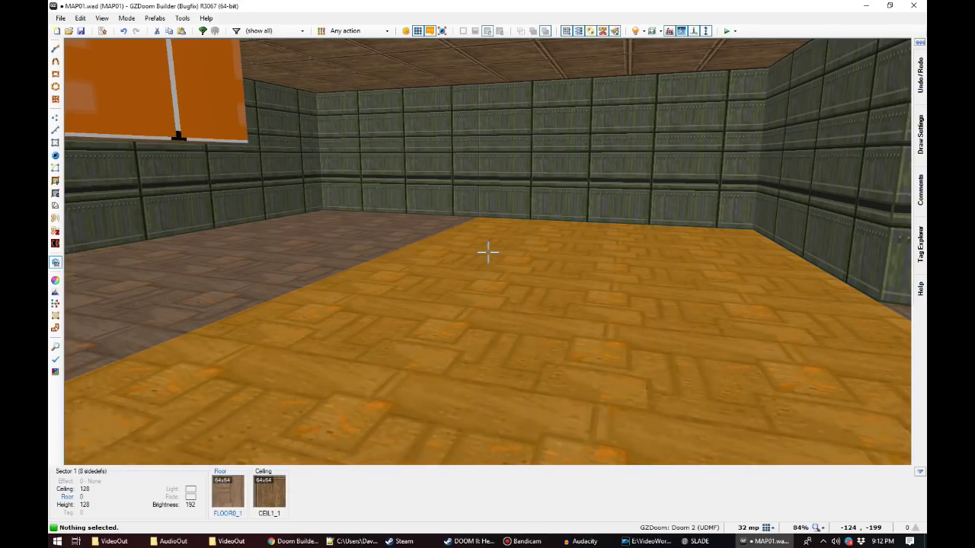
pyautogui.press('d')
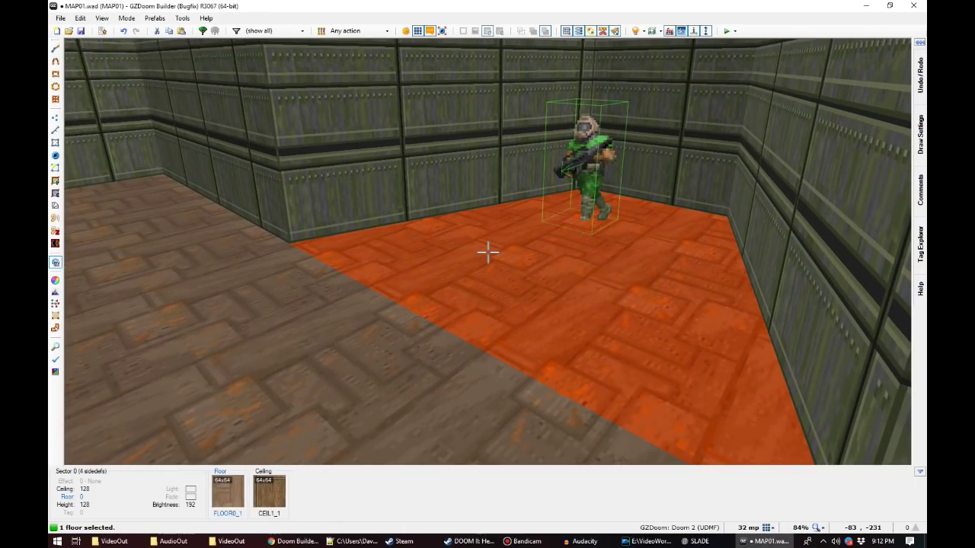
pyautogui.scroll(1, 488, 252)
pyautogui.click(488, 252)
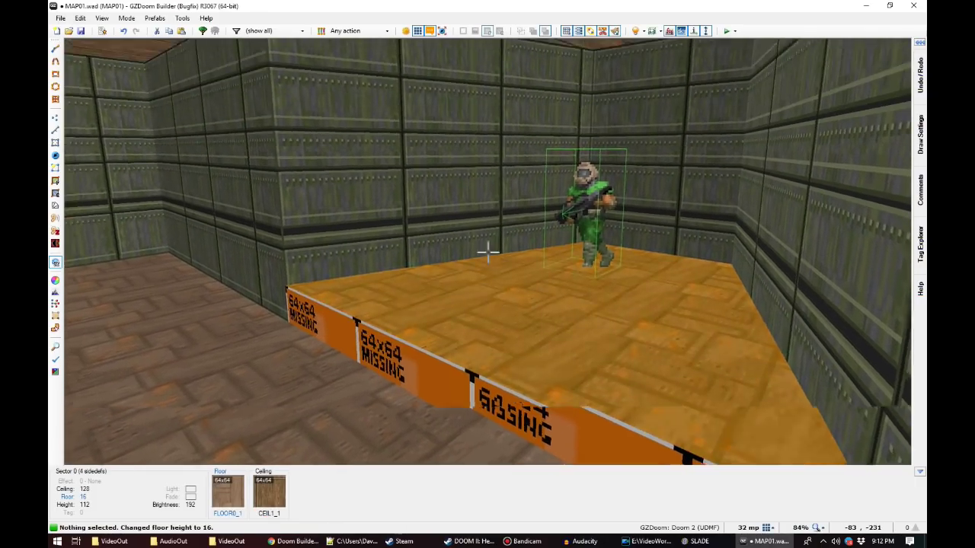
# Step: Set the back lower texture of the step in front of the raised starting area to STEP4
pyautogui.press('s')
pyautogui.press('e')
pyautogui.press('d')
pyautogui.press('f')
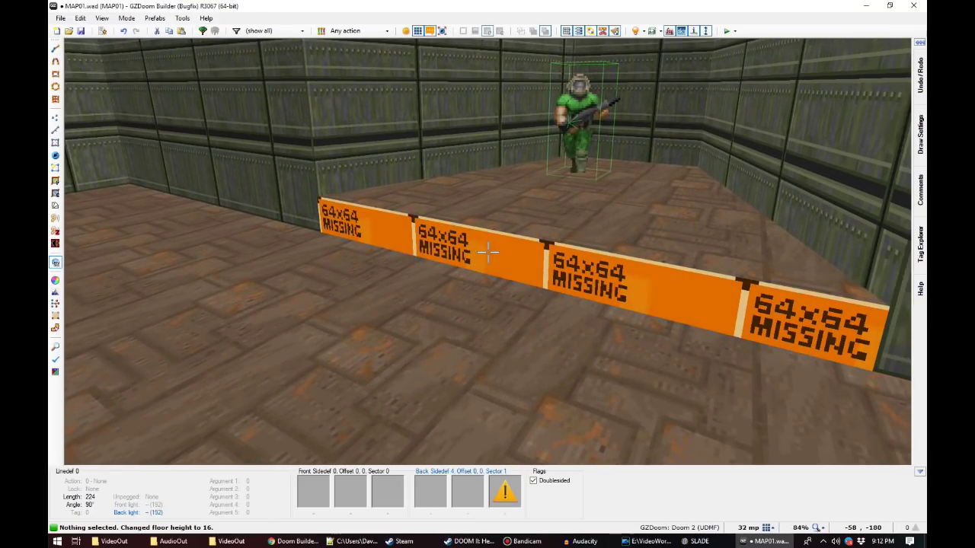
pyautogui.rightClick(489, 252)
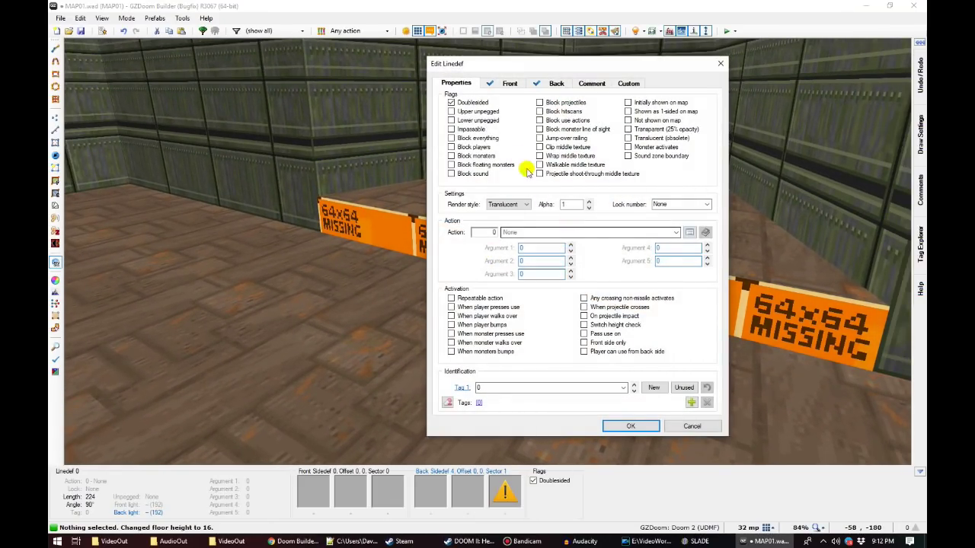
pyautogui.moveTo(458, 67); pyautogui.dragTo(457, 68)
pyautogui.click(504, 84)
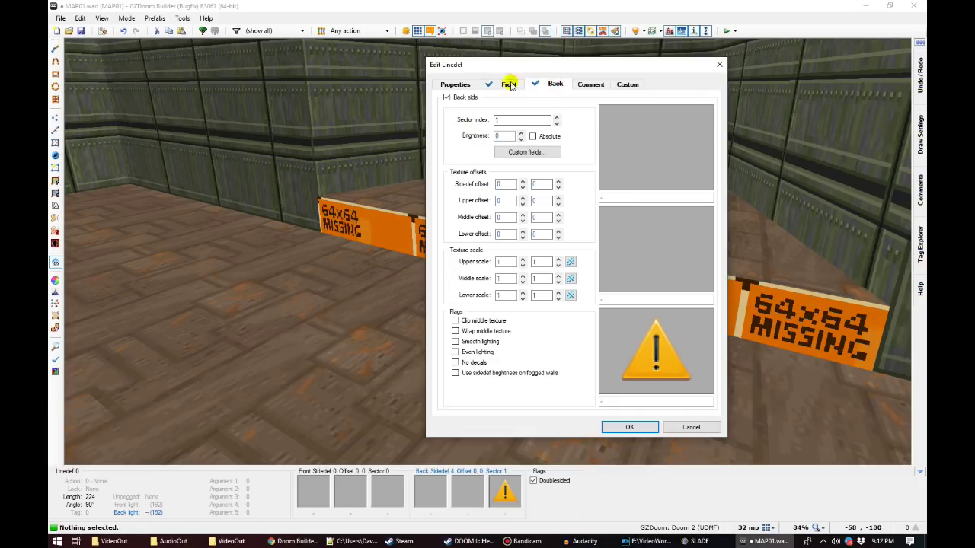
pyautogui.click(661, 351)
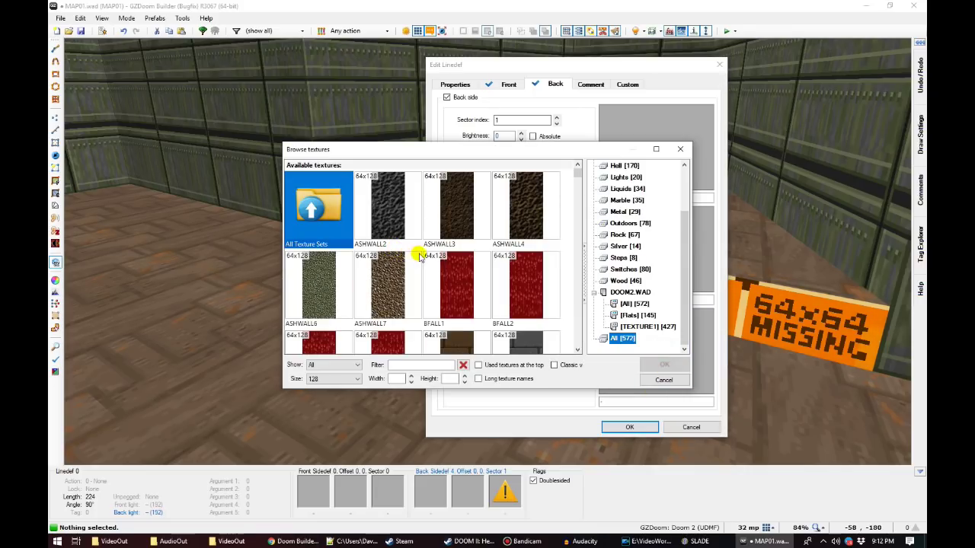
pyautogui.write('STEP')
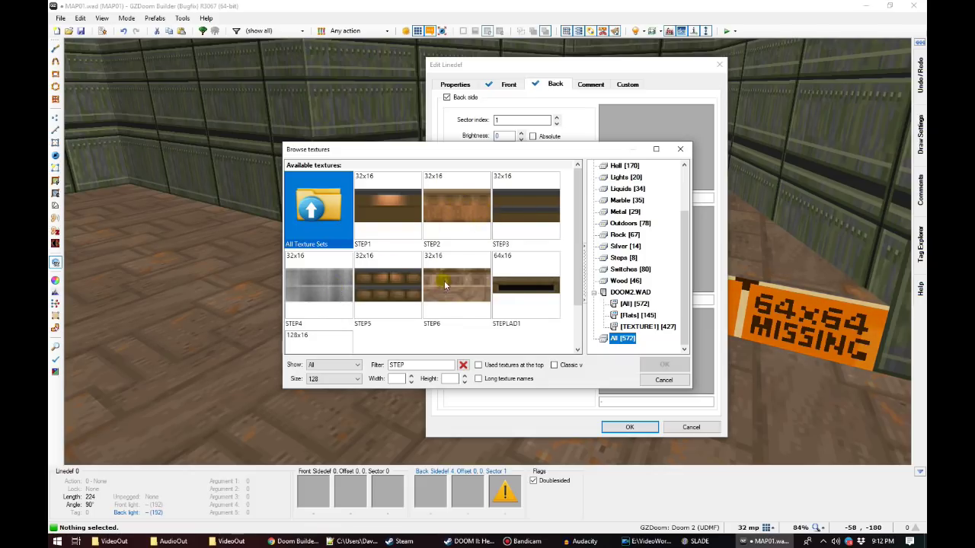
pyautogui.doubleClick(320, 286)
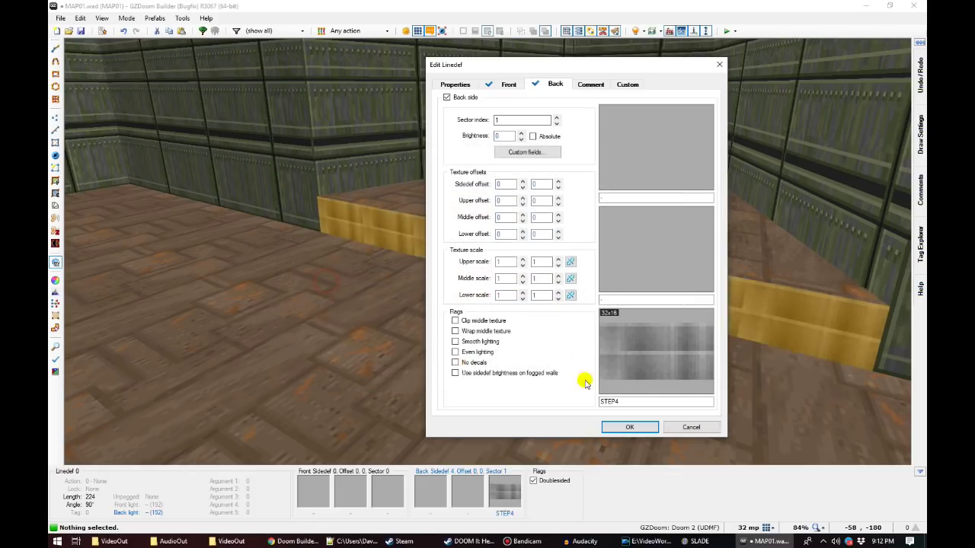
pyautogui.click(632, 427)
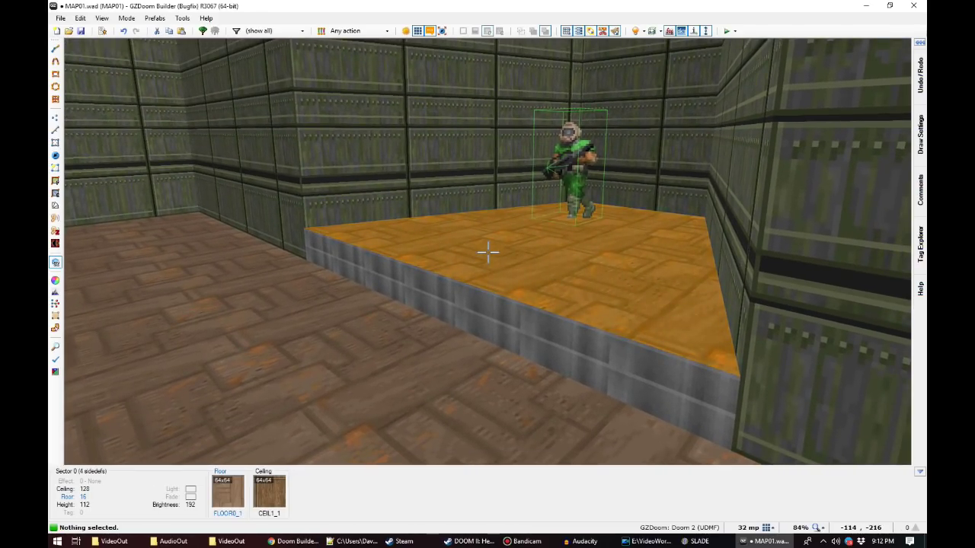
# Step: Change the raised starting area's floor flat to FLOOR4_8 and copy that flat
pyautogui.rightClick(488, 252)
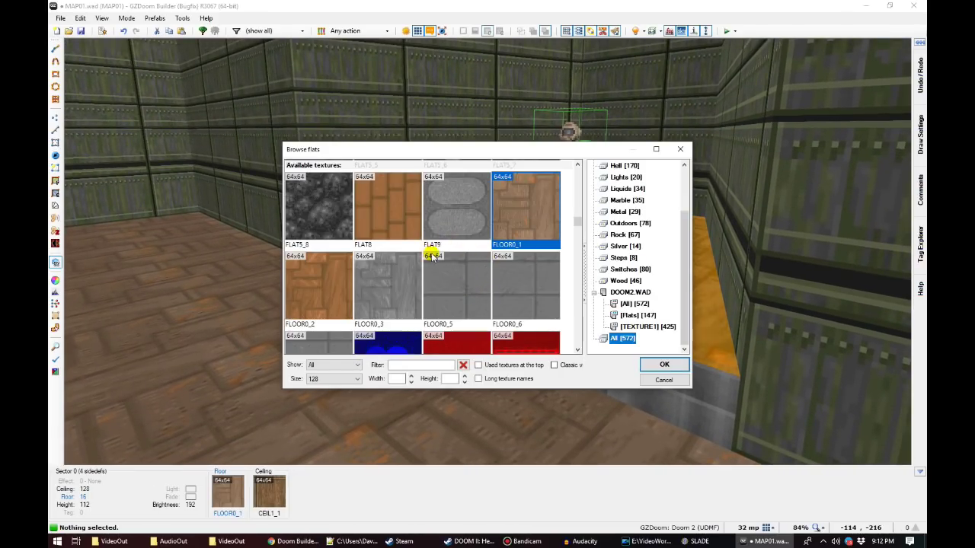
pyautogui.scroll(-3, 432, 257)
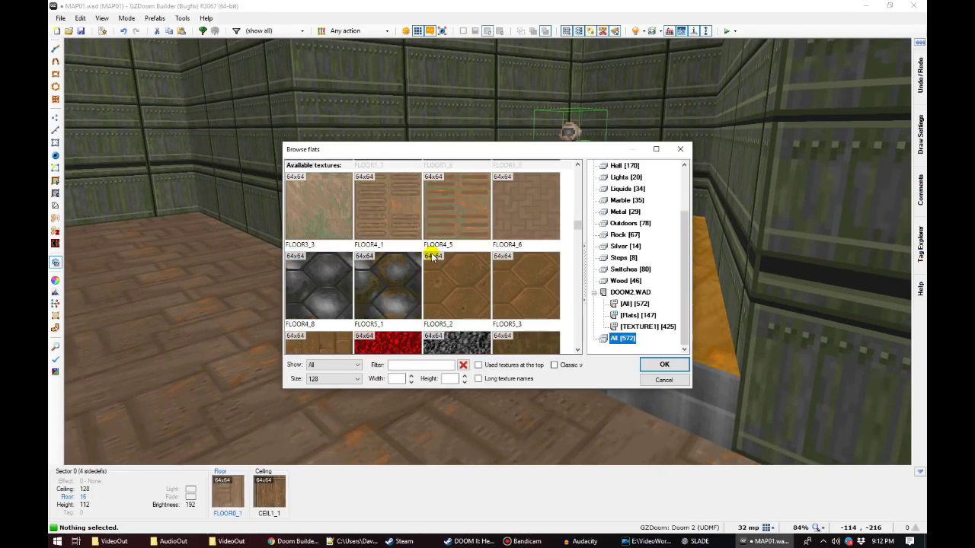
pyautogui.doubleClick(327, 288)
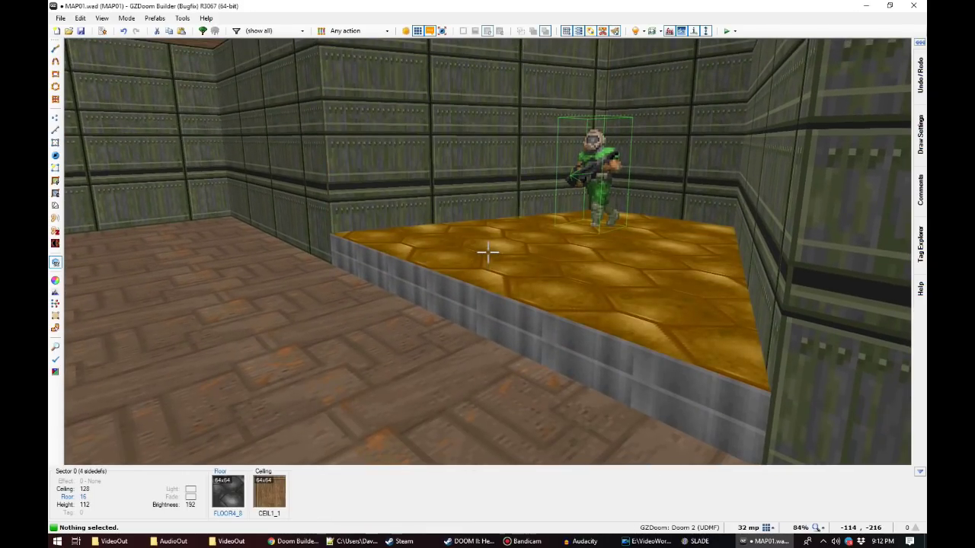
pyautogui.press('d')
pyautogui.press('e')
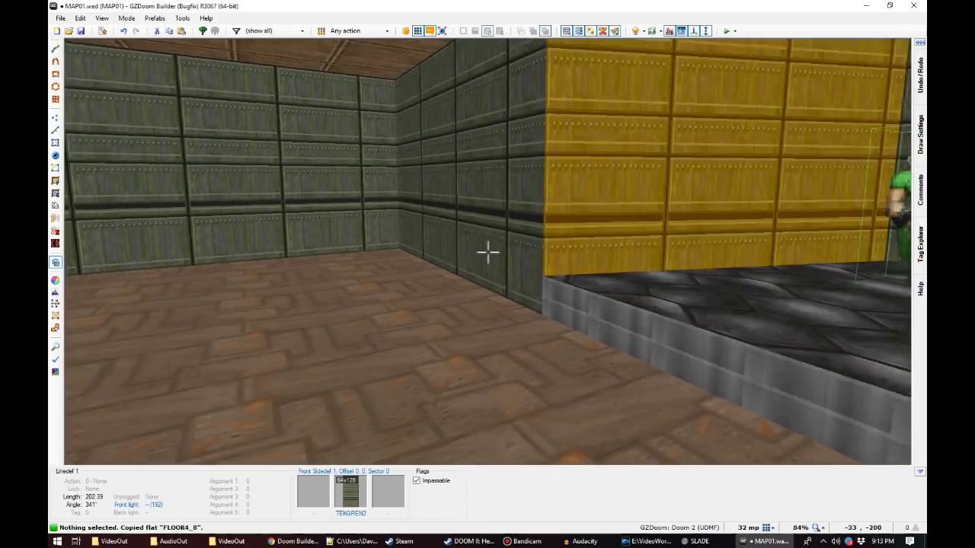
# Step: Select all connected ceilings together with the starting area's ceiling and set their flat to CEIL4_2
pyautogui.press('e')
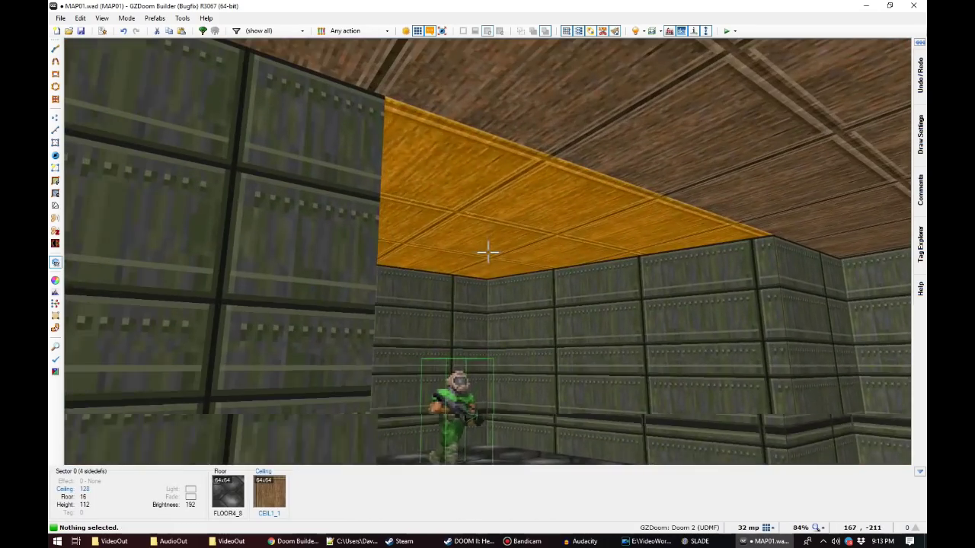
pyautogui.click(487, 251)
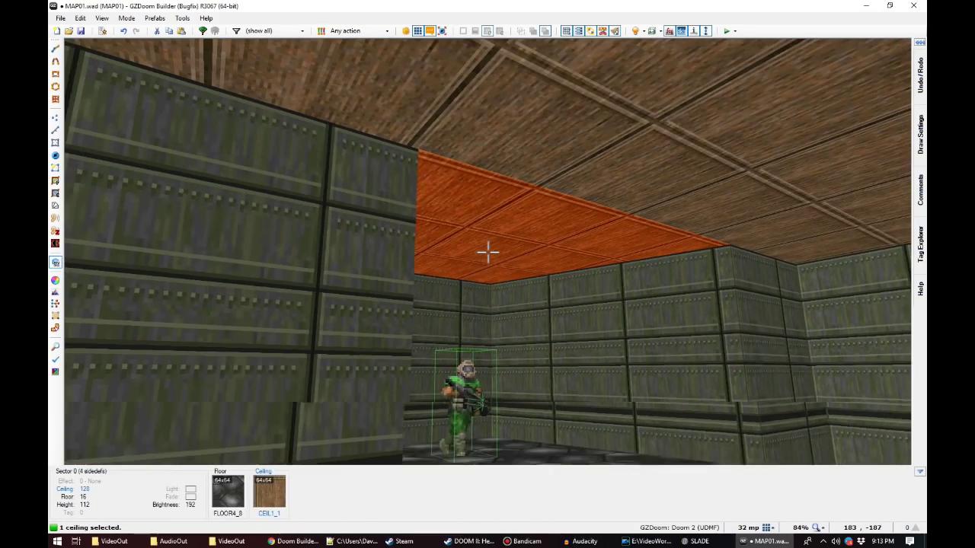
pyautogui.click(487, 251)
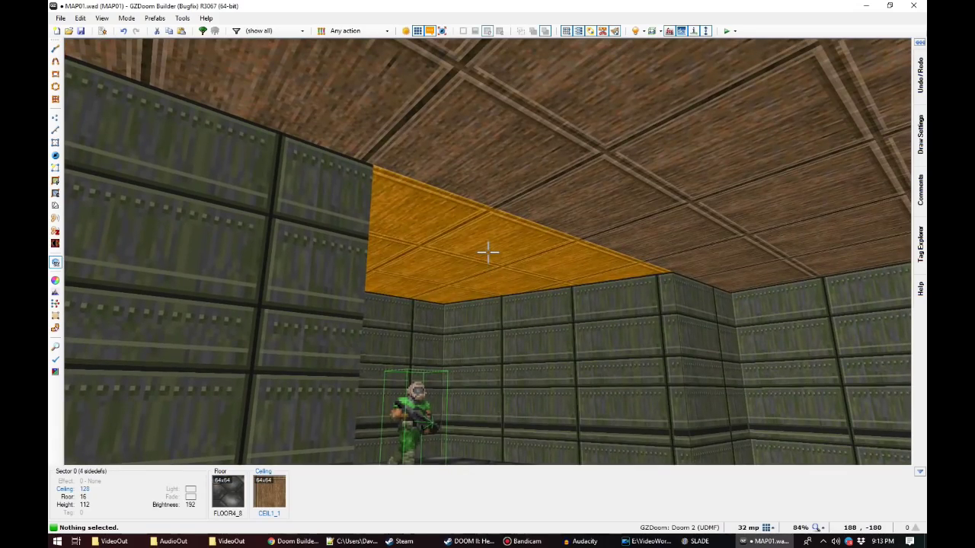
pyautogui.keyDown('shift'); pyautogui.click(488, 251); pyautogui.keyUp('shift')
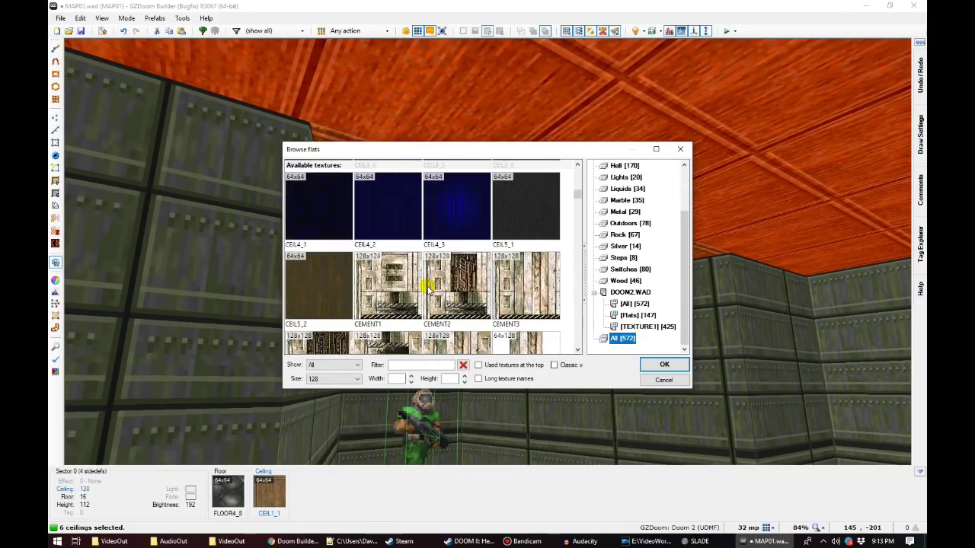
pyautogui.doubleClick(373, 294)
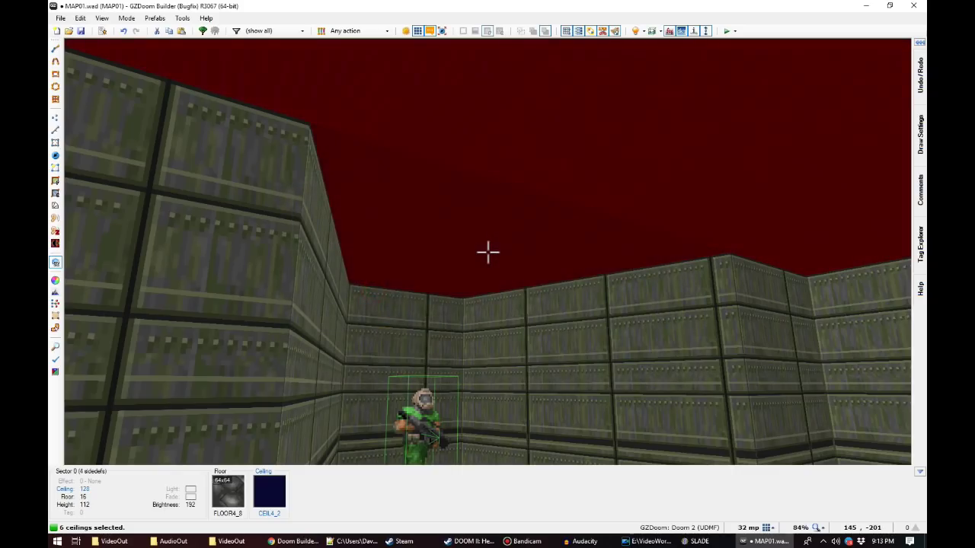
pyautogui.press('e')
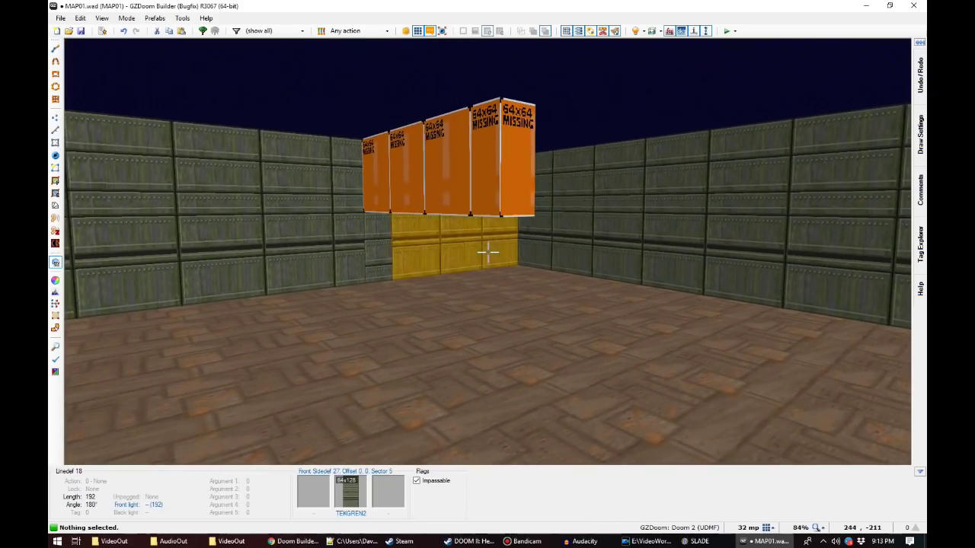
# Step: Copy TEKGREN2 from a wall and flood-fill it over the missing upper textures of the lowered ceiling section
pyautogui.hotkey('ctrl', 'c')
pyautogui.hotkey('ctrl', 'shift', 'v')
pyautogui.press('f')
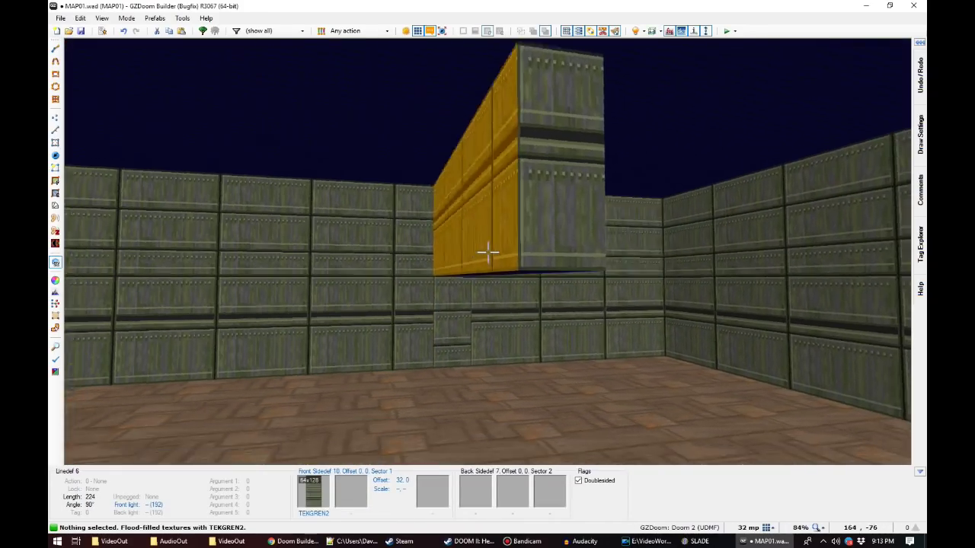
# Step: Inspect the lowered ceiling section, the walls around it and the raised starting area in Visual Mode
pyautogui.press('s')
pyautogui.press('d')
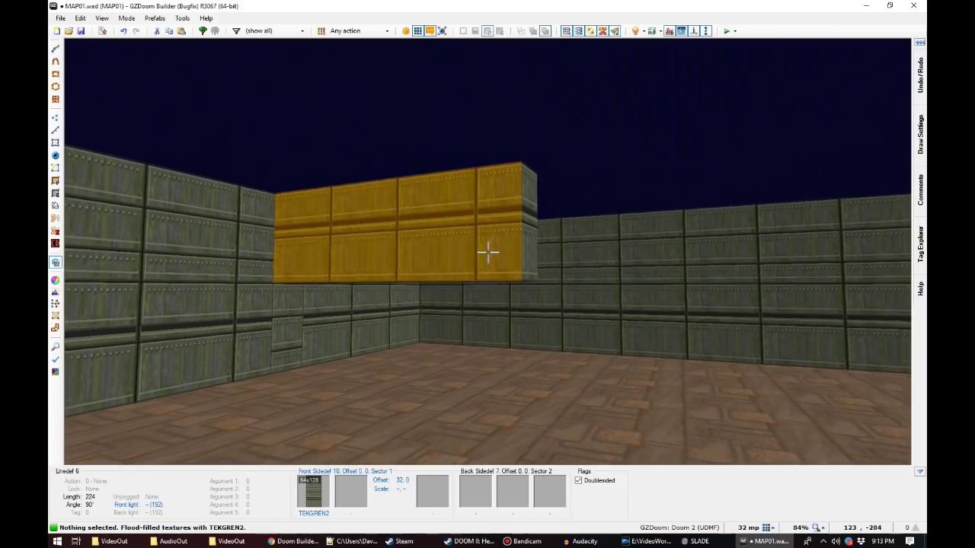
pyautogui.press('f')
pyautogui.press('s')
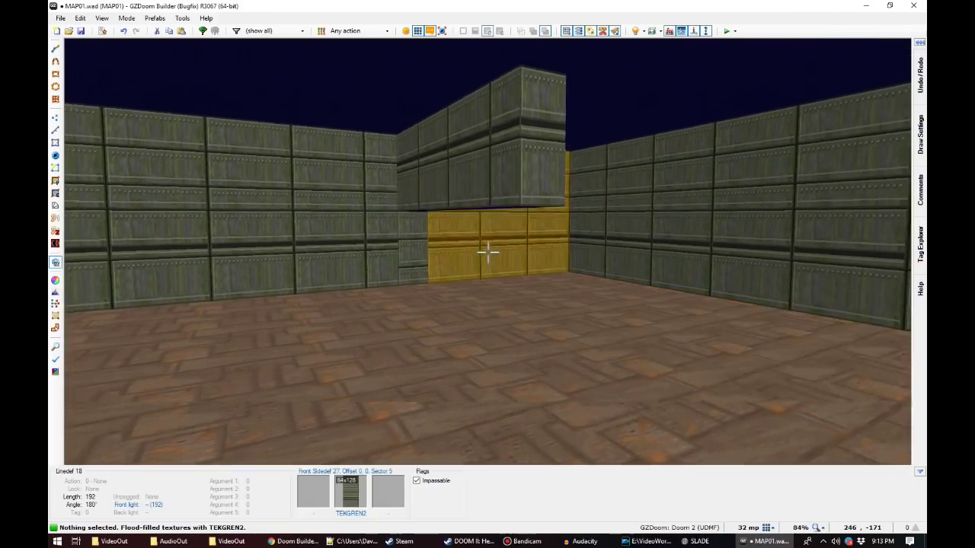
pyautogui.press('f')
pyautogui.press('s')
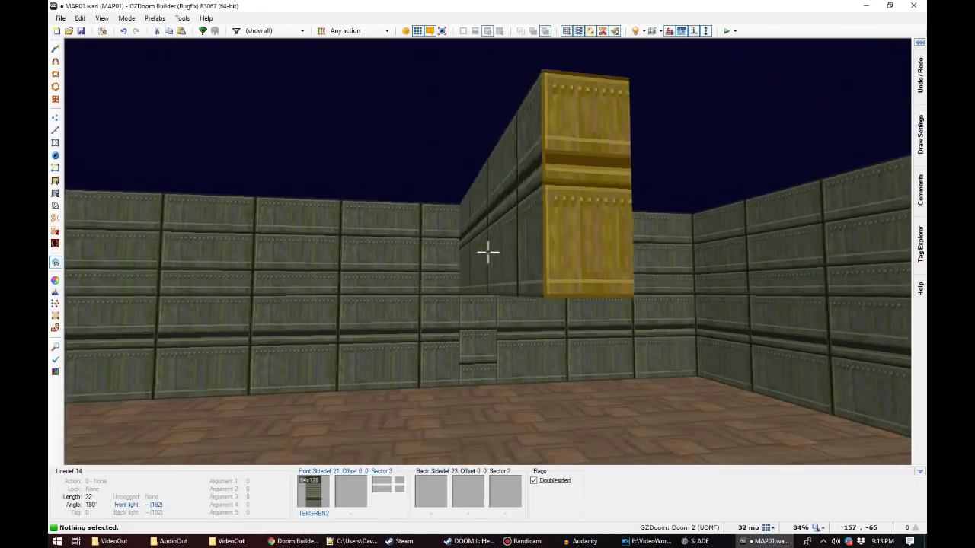
pyautogui.press('f')
pyautogui.press('f')
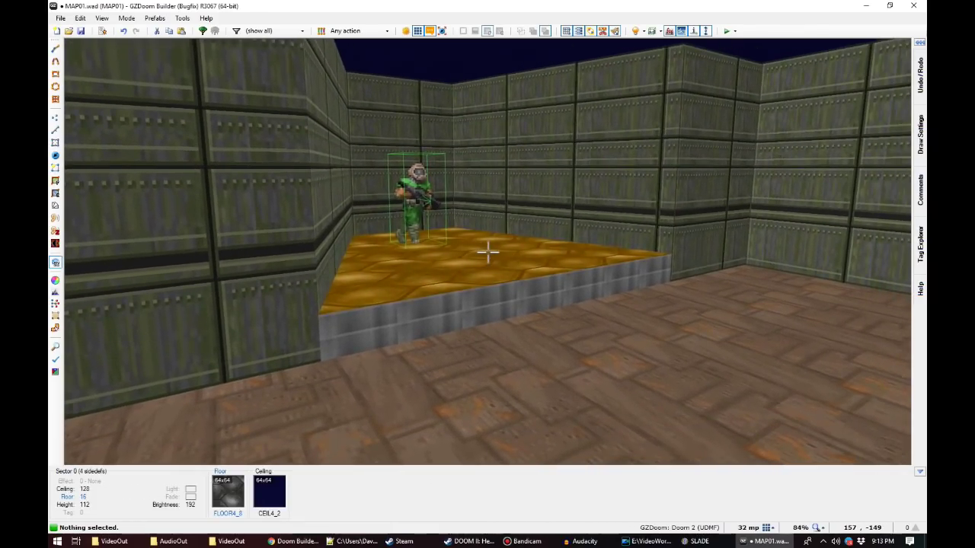
pyautogui.press('s')
pyautogui.press('w')
# Step: Delete the thin middle sector between the two large rooms in the 2D map view
pyautogui.scroll(-3, 481, 231)
pyautogui.scroll(6, 473, 187)
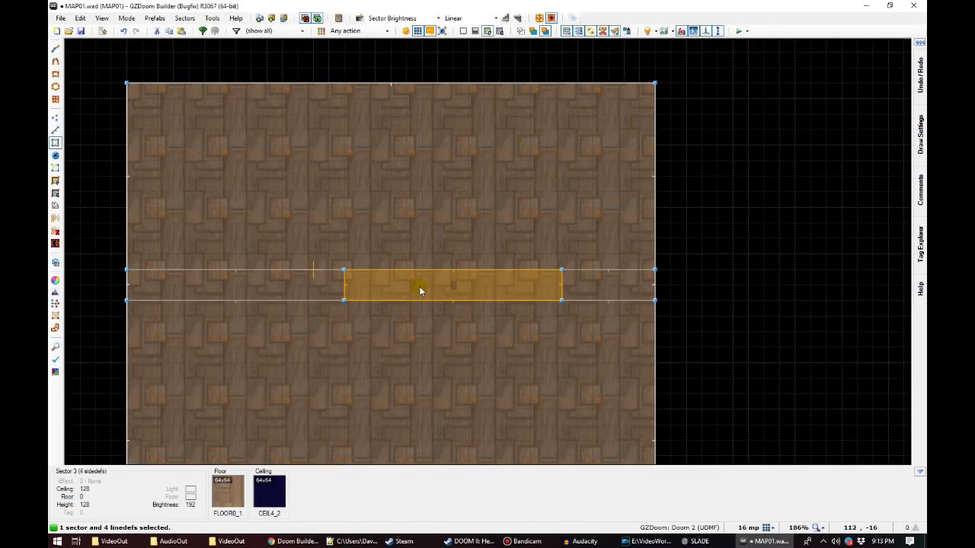
pyautogui.press('Delete')
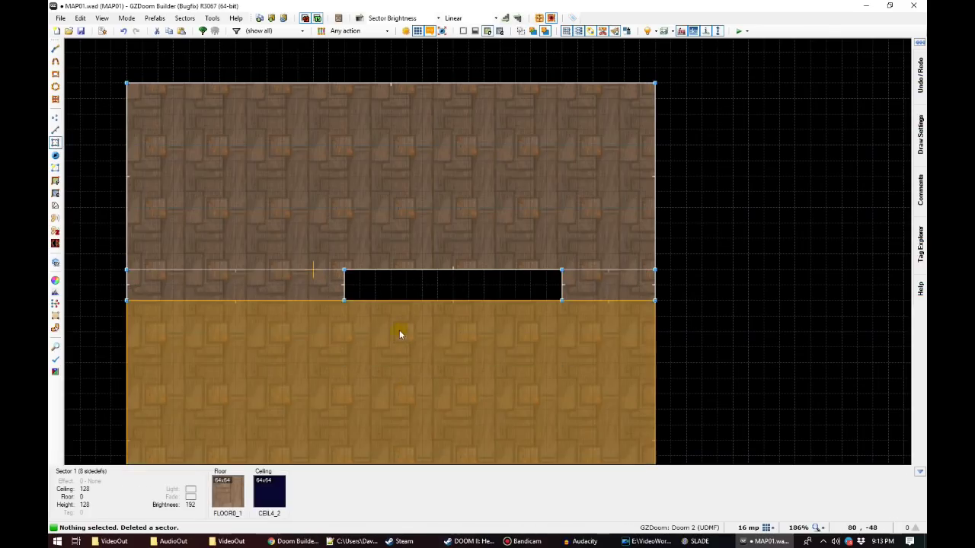
# Step: Flood-fill TEKGREN2 over the missing wall textures around the deleted middle sector in Visual Mode
pyautogui.press('q')
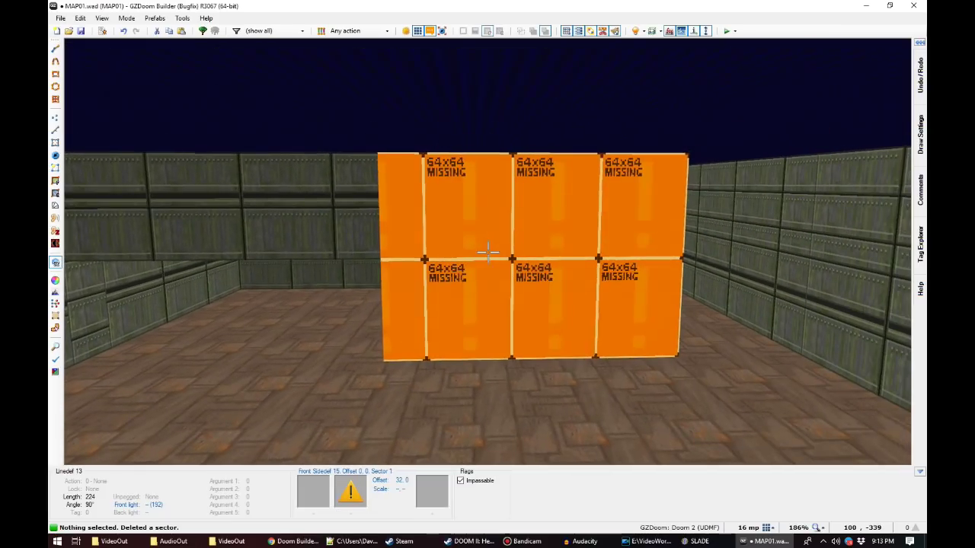
pyautogui.hotkey('ctrl', 'c')
pyautogui.hotkey('ctrl', 'shift', 'v')
pyautogui.press('s')
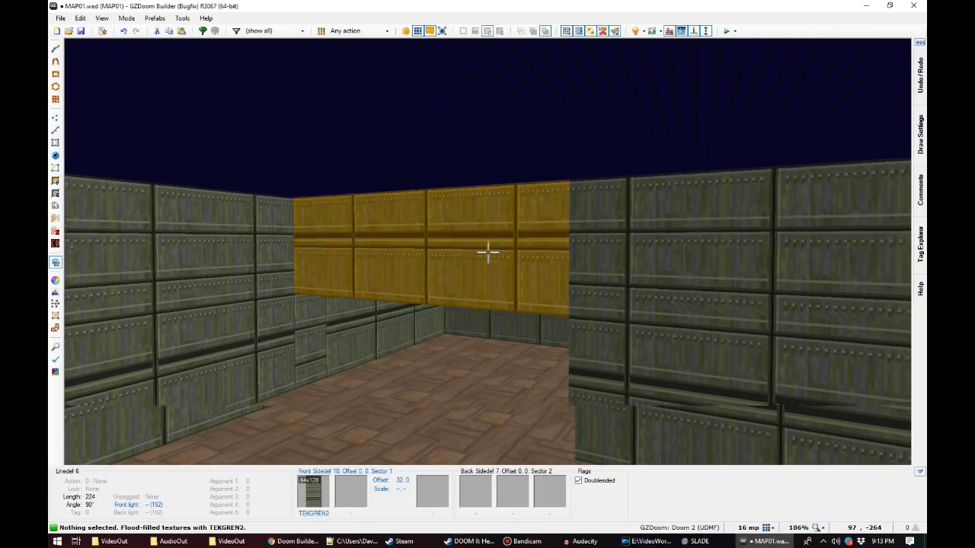
# Step: Set the texture offsets of the narrow 32-unit wall under the lowered ceiling to 0, 24
pyautogui.press('s')
pyautogui.press('d')
pyautogui.press('a')
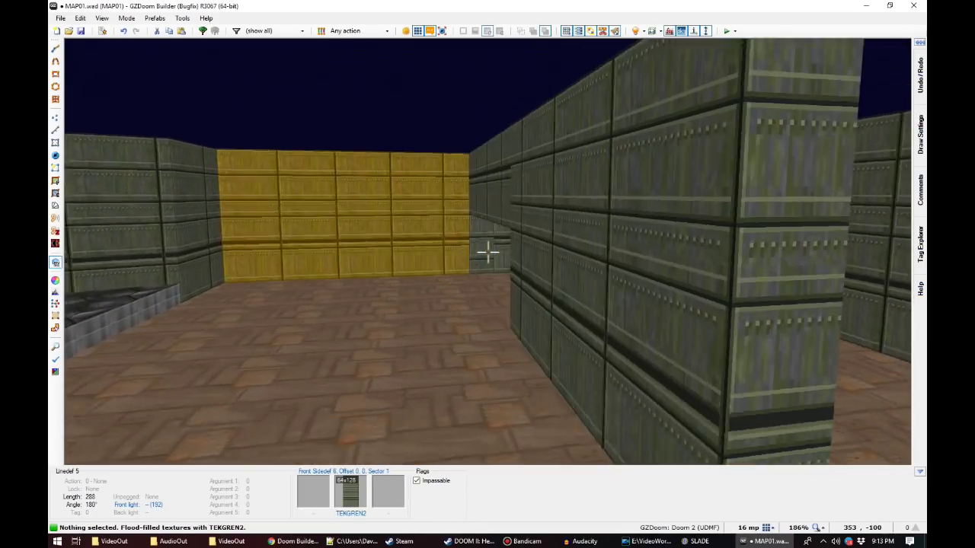
pyautogui.press('s')
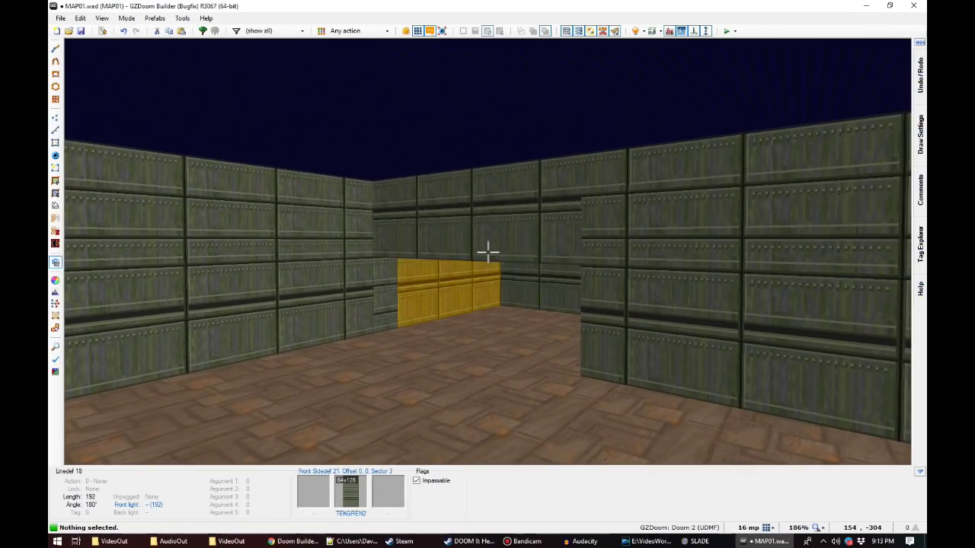
pyautogui.press('w')
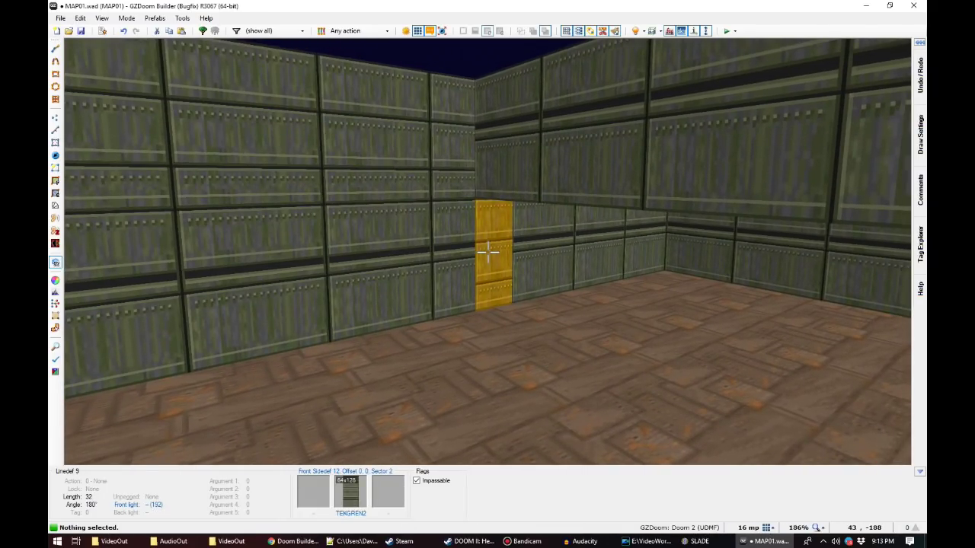
pyautogui.press('w')
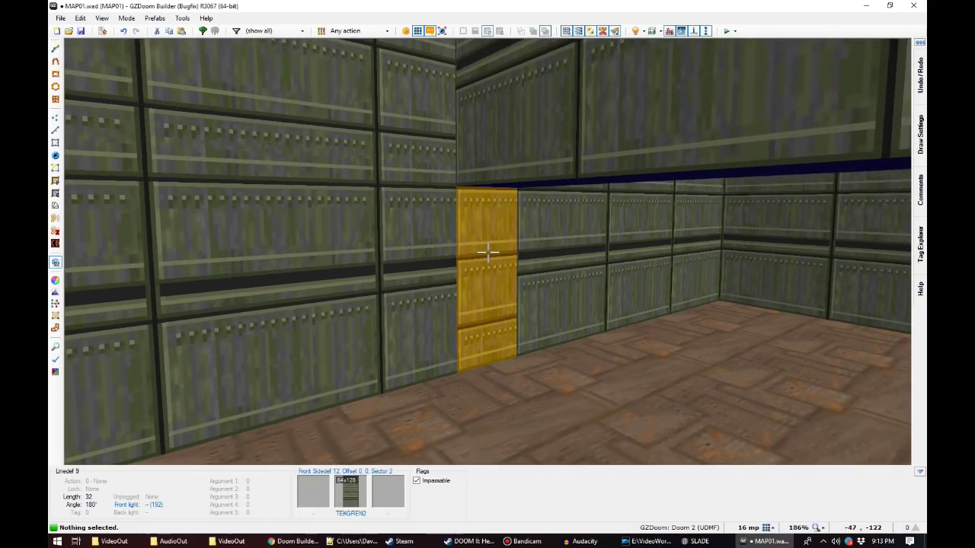
pyautogui.press('s')
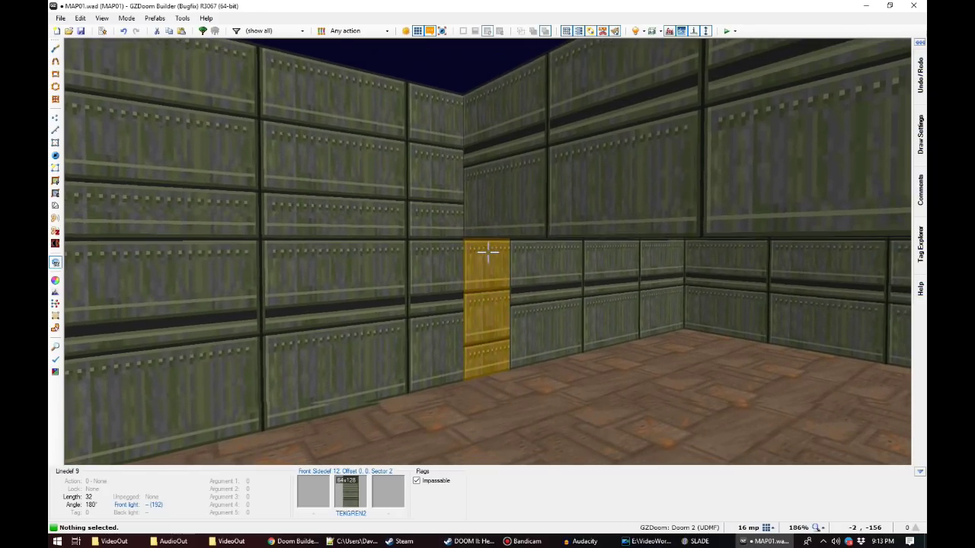
pyautogui.press('s')
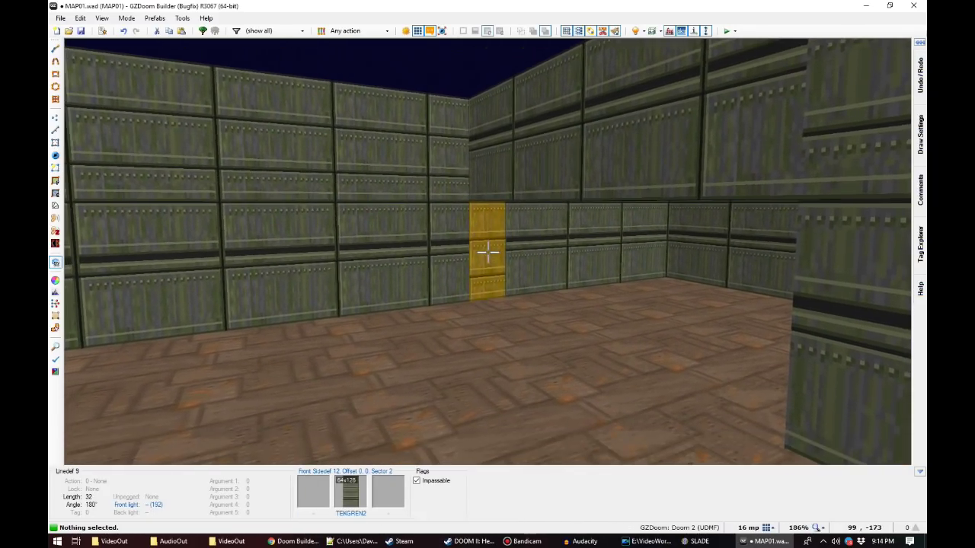
pyautogui.press('Up')
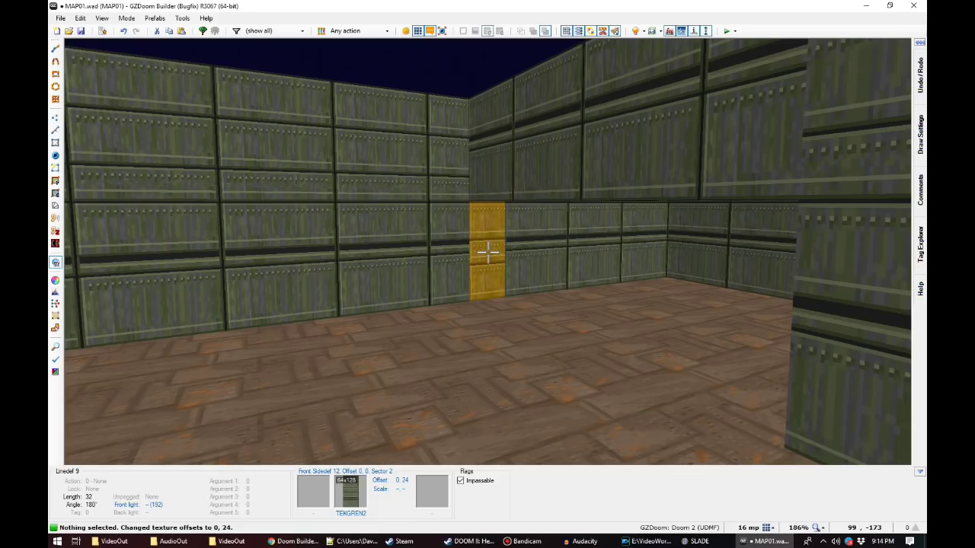
# Step: Auto-align the connected TEKGREN2 wall textures in X and Y from the starting area, and check the surrounding walls
pyautogui.press('f')
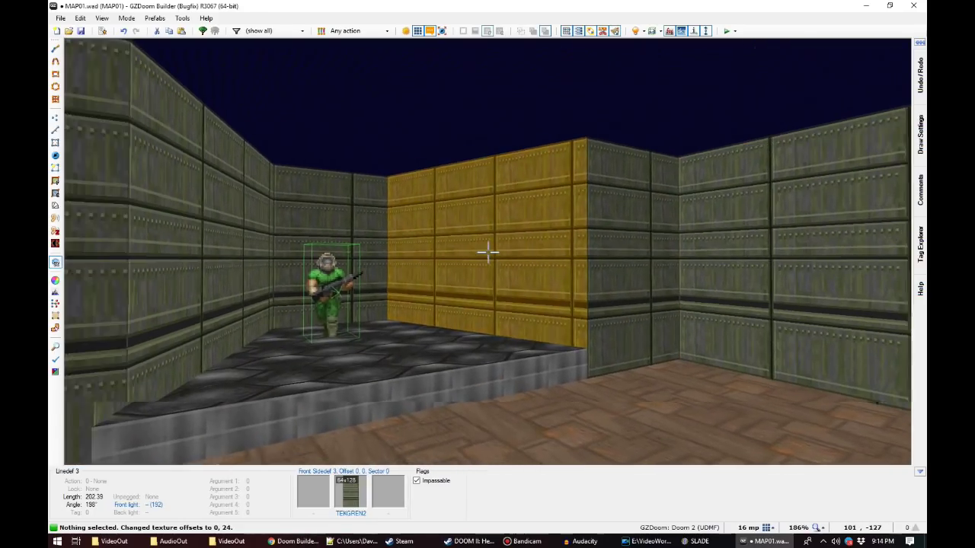
pyautogui.press('s')
pyautogui.press('e')
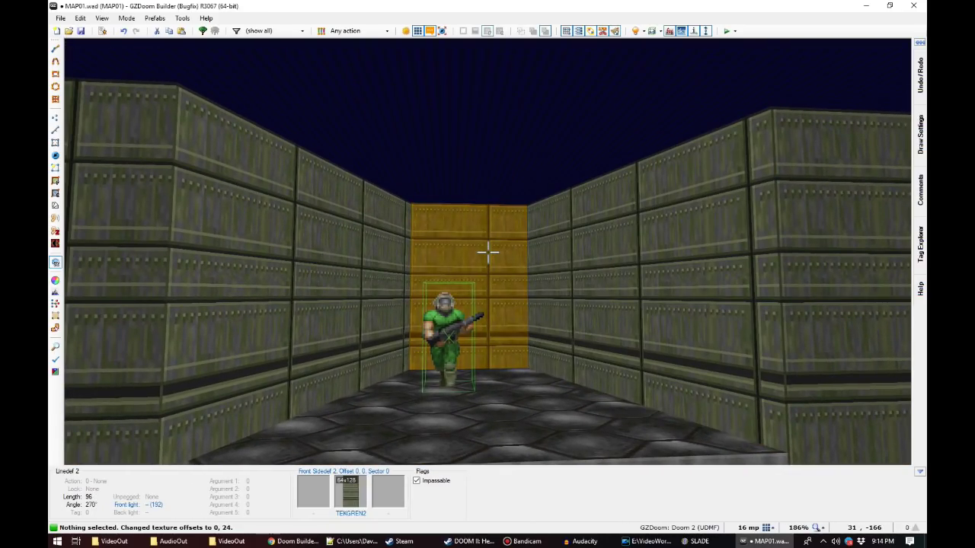
pyautogui.hotkey('ctrl', 'a')
pyautogui.press('e')
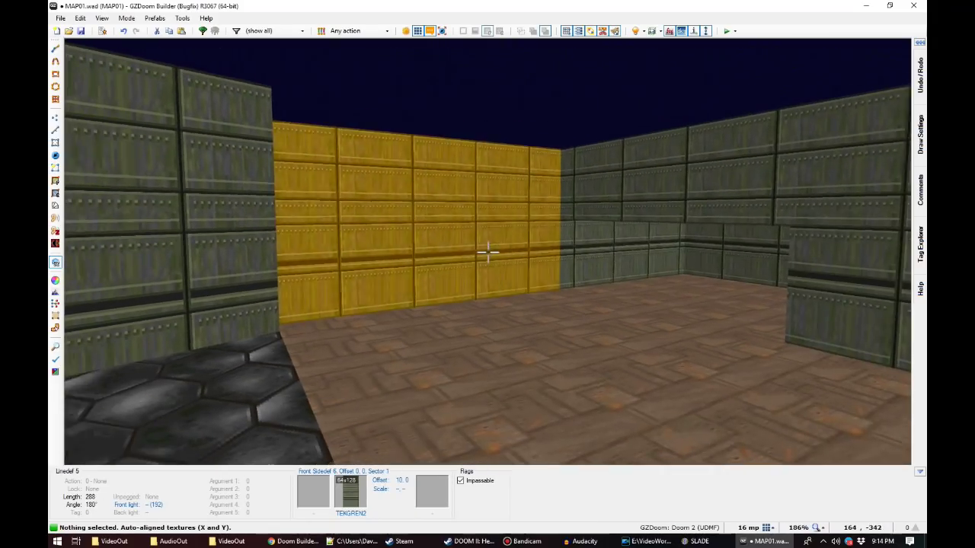
pyautogui.press('e')
pyautogui.press('e')
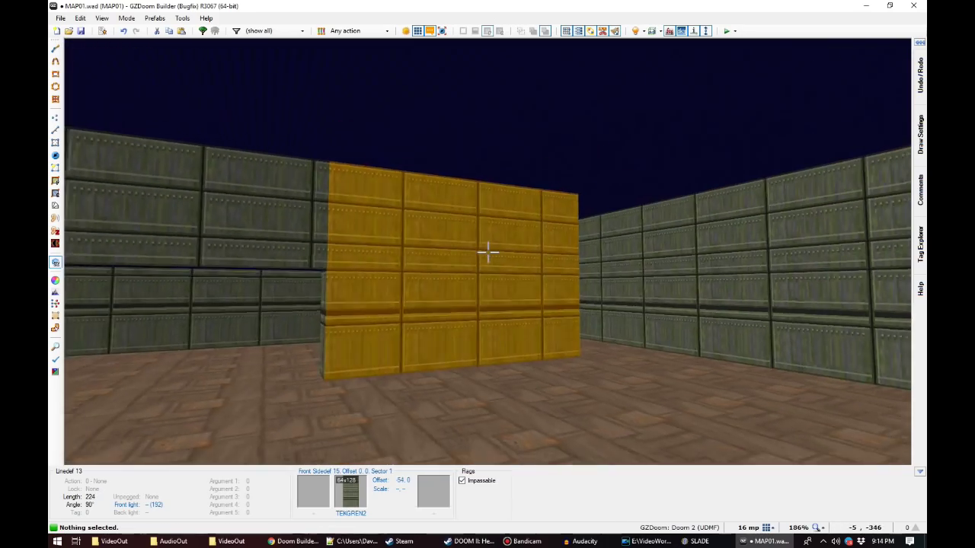
pyautogui.press('e')
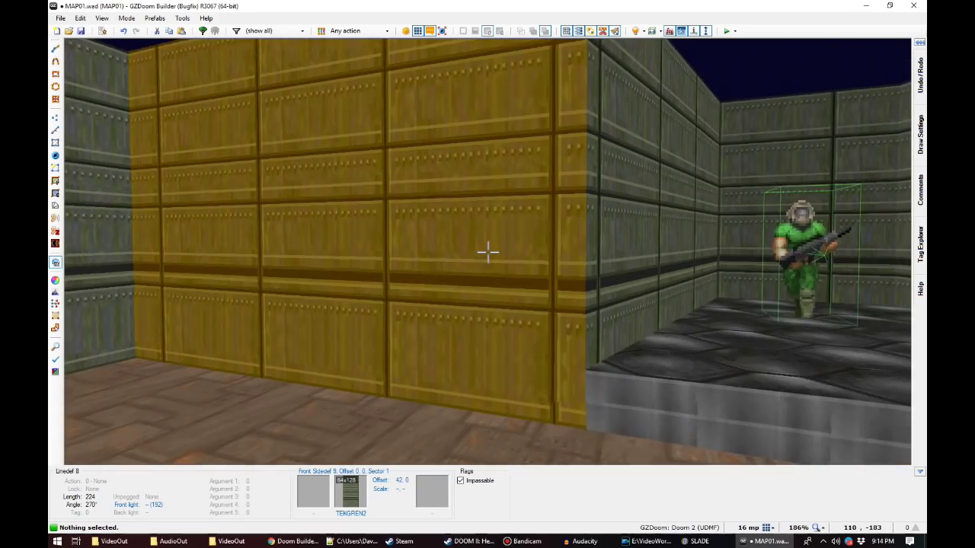
pyautogui.press('e')
# Step: Draw a 16 by 128 alcove sector outward from the main room's west wall in the 2D map view
pyautogui.press('q')
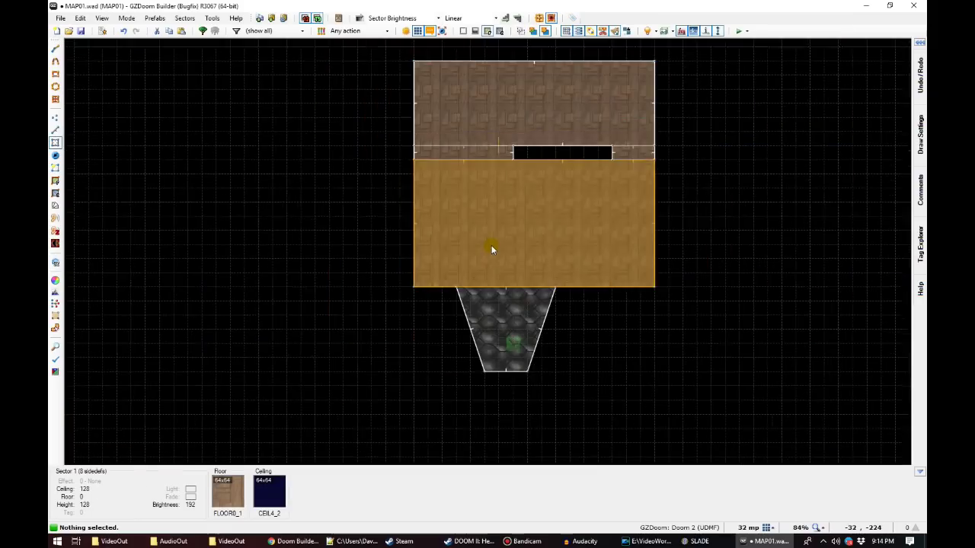
pyautogui.scroll(4, 652, 250)
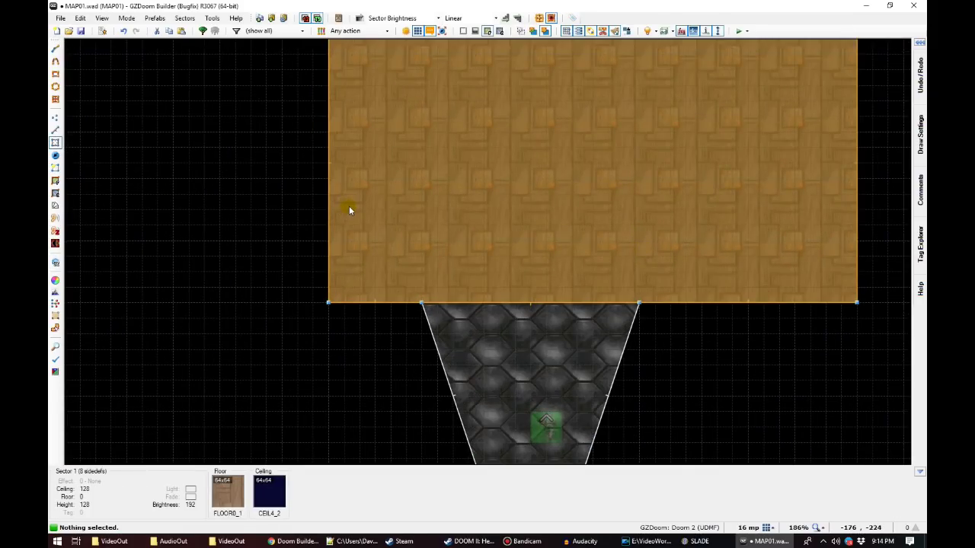
pyautogui.press('d')
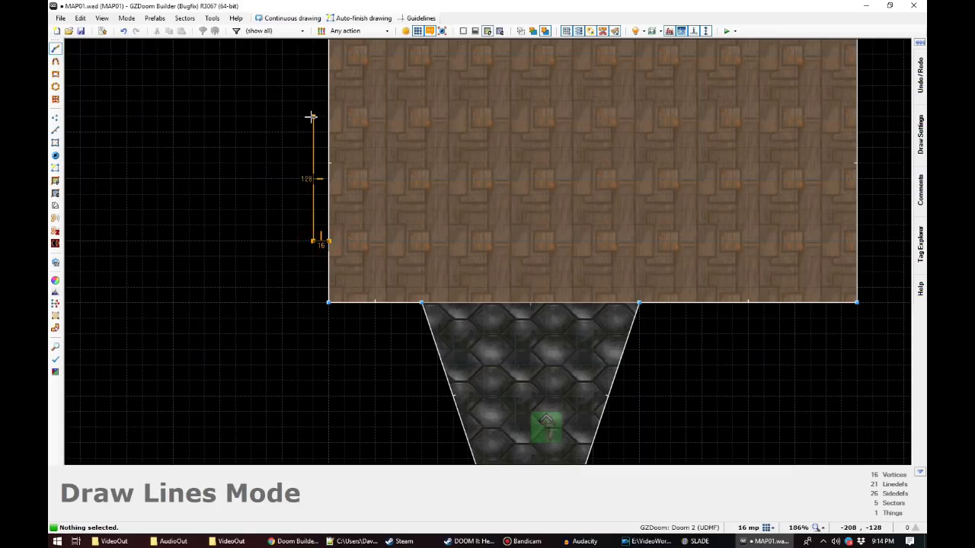
pyautogui.press('Return')
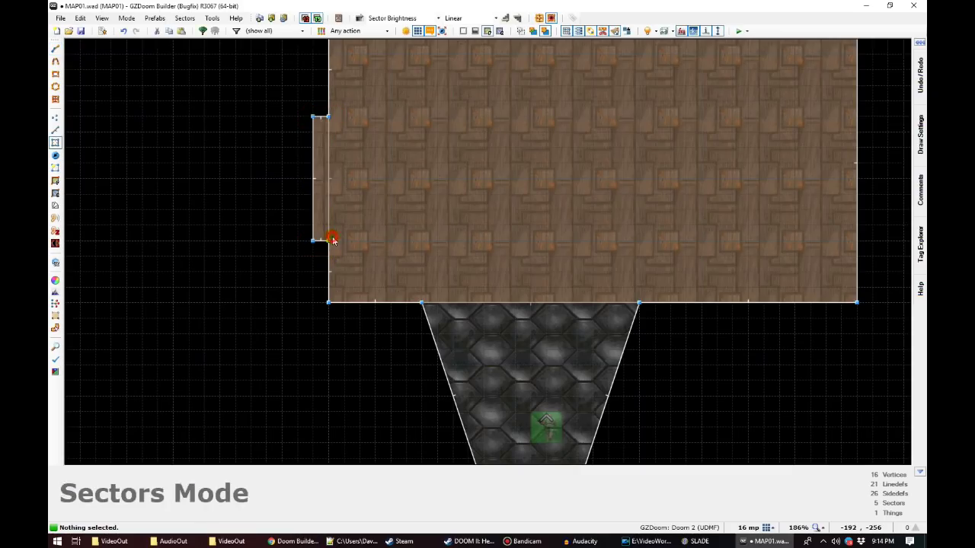
# Step: Raise the new alcove's floor to a height of 32 in Visual Mode
pyautogui.press('q')
pyautogui.press('w')
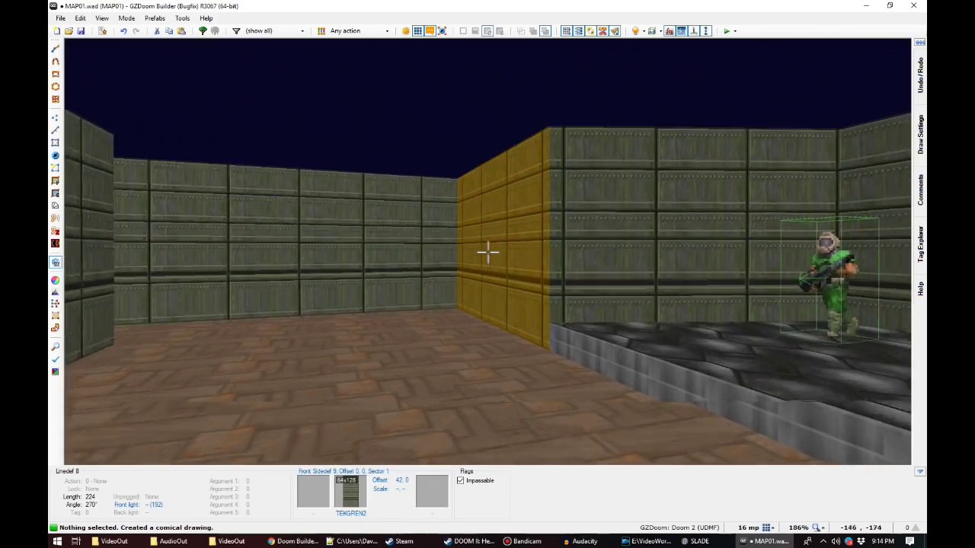
pyautogui.press('s')
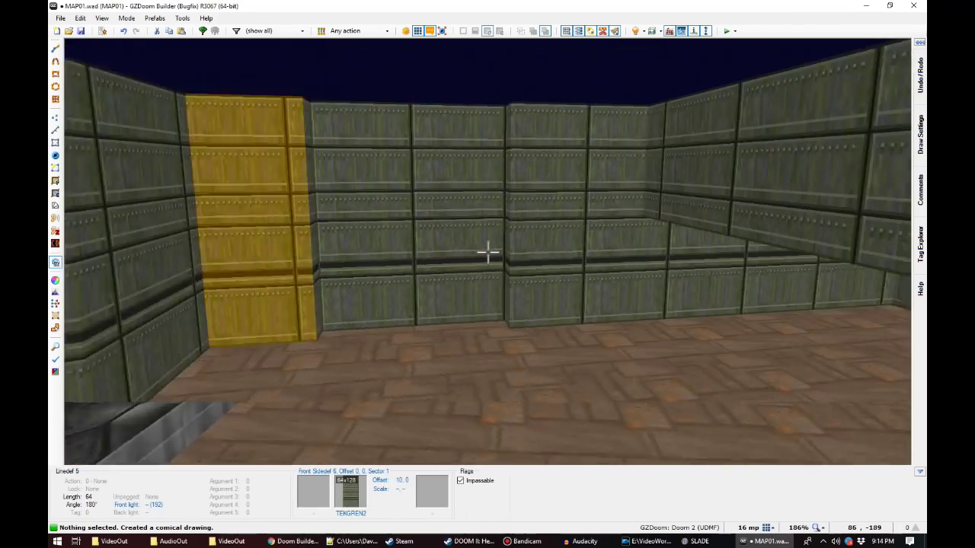
pyautogui.press('w')
pyautogui.press('s')
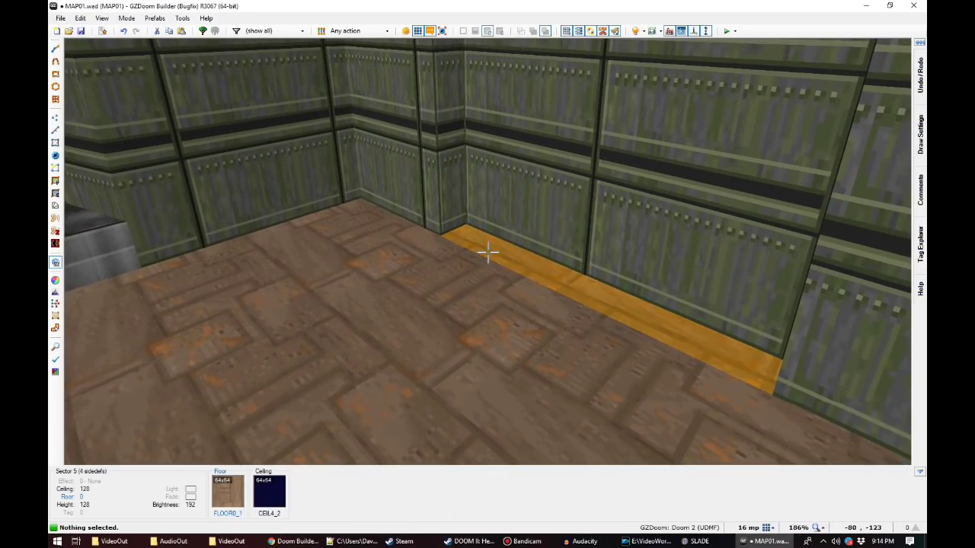
pyautogui.click(488, 252)
pyautogui.scroll(2, 488, 251)
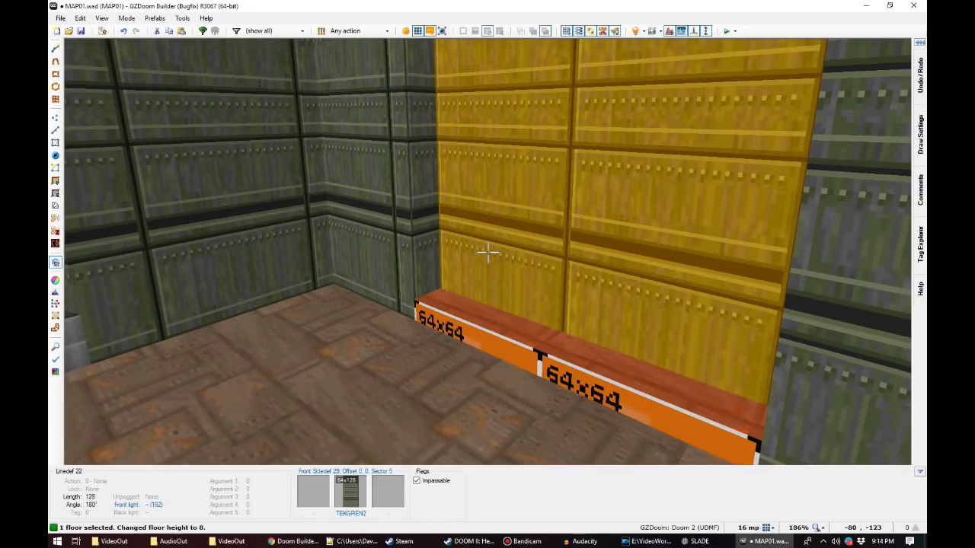
pyautogui.press('s')
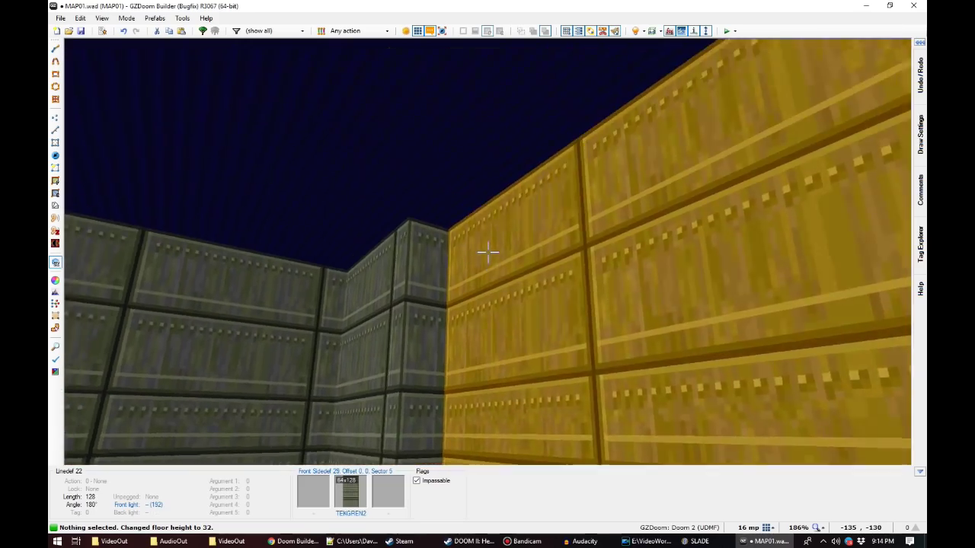
# Step: Lower the alcove's ceiling to a height of 96
pyautogui.click(488, 251)
pyautogui.scroll(-1, 488, 251)
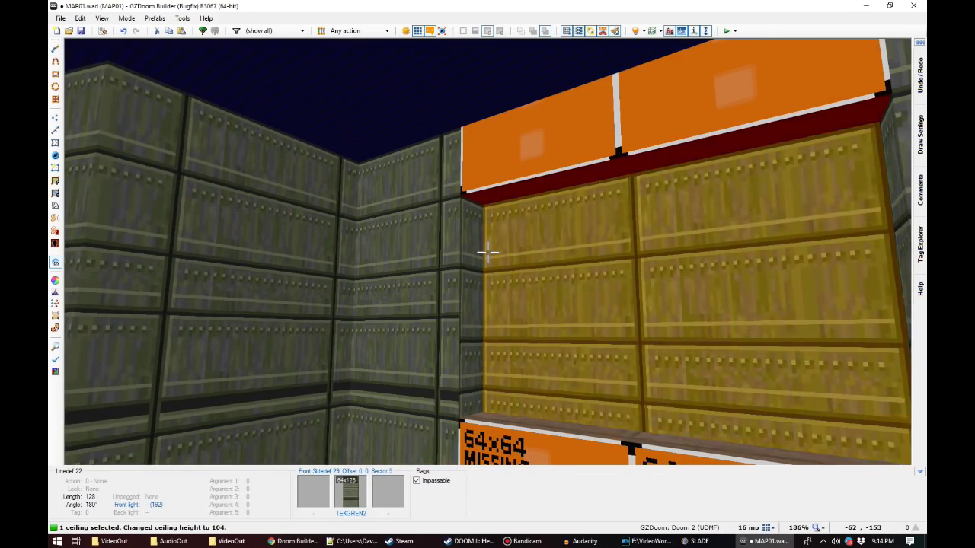
pyautogui.scroll(-1, 488, 251)
pyautogui.press('s')
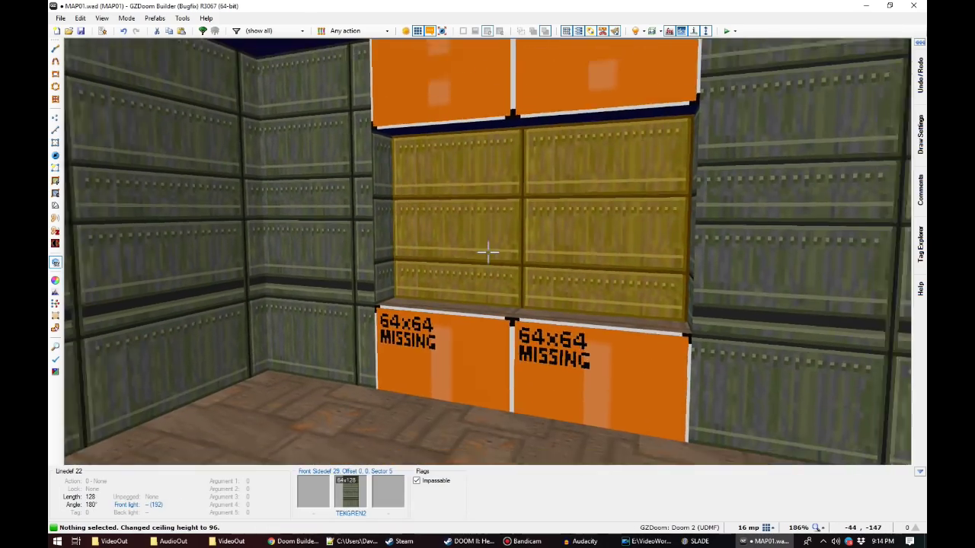
pyautogui.press('s')
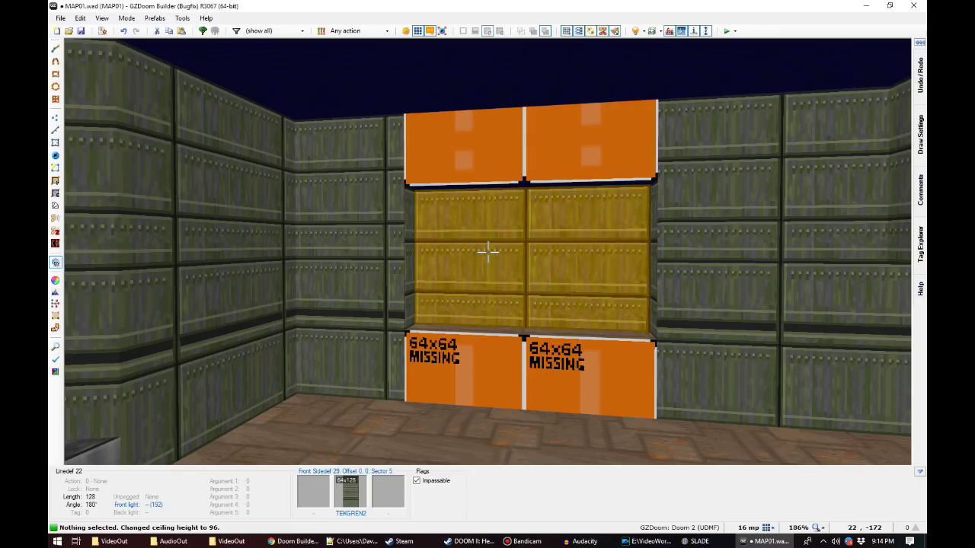
pyautogui.press('w')
pyautogui.press('d')
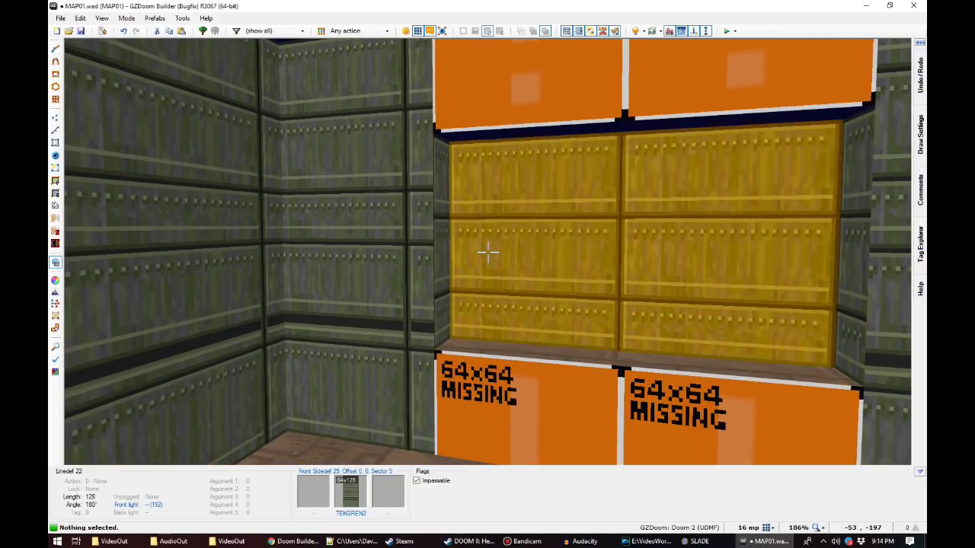
pyautogui.press('w')
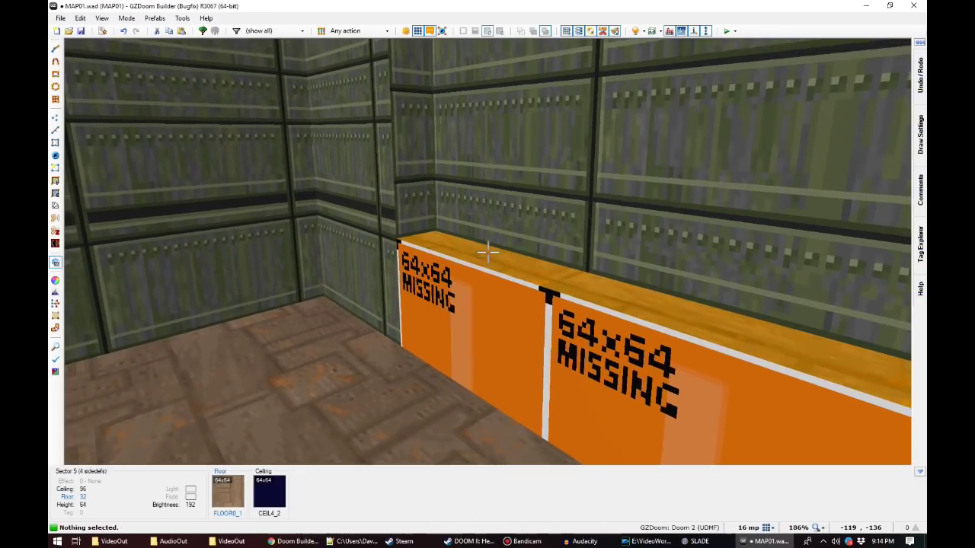
pyautogui.press('w')
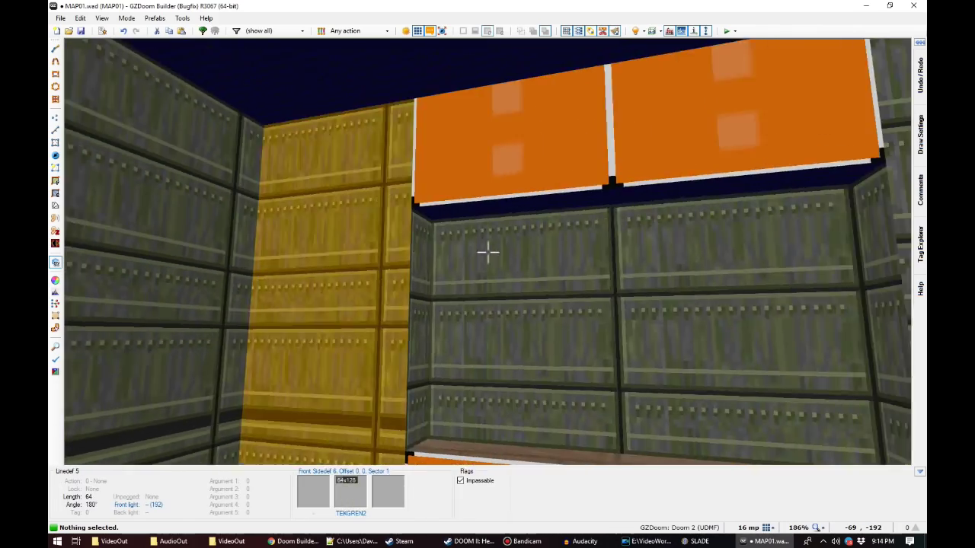
# Step: Flood-fill the missing wall textures above and below the alcove opening with TEKGREN2
pyautogui.hotkey('ctrl', 'shift', 'v')
pyautogui.press('w')
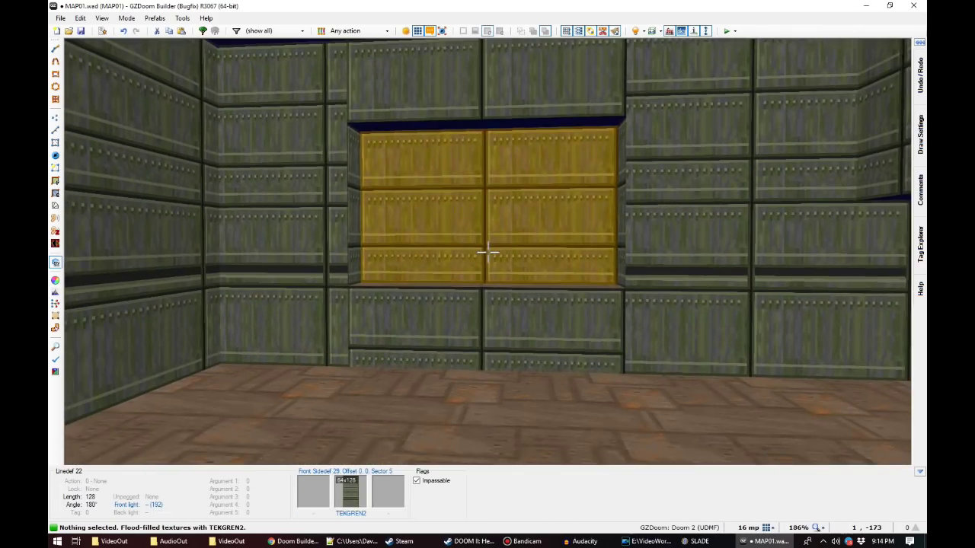
pyautogui.press('w')
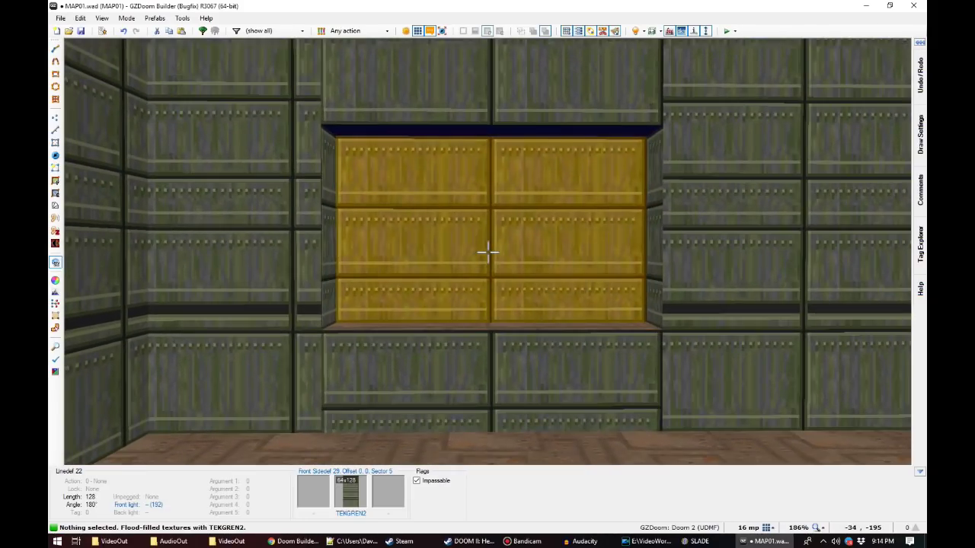
# Step: Apply the COMPTALL texture to the alcove's back wall
pyautogui.rightClick(488, 252)
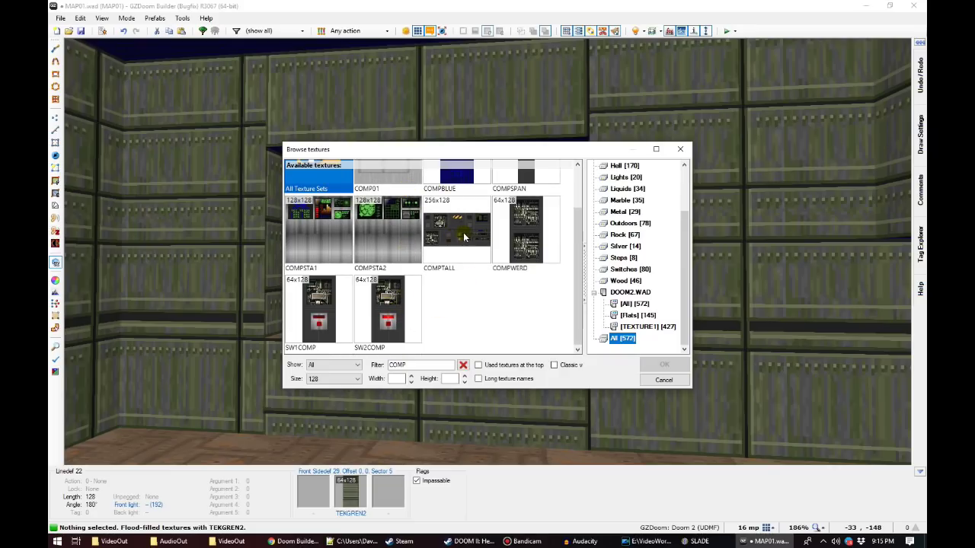
pyautogui.doubleClick(457, 234)
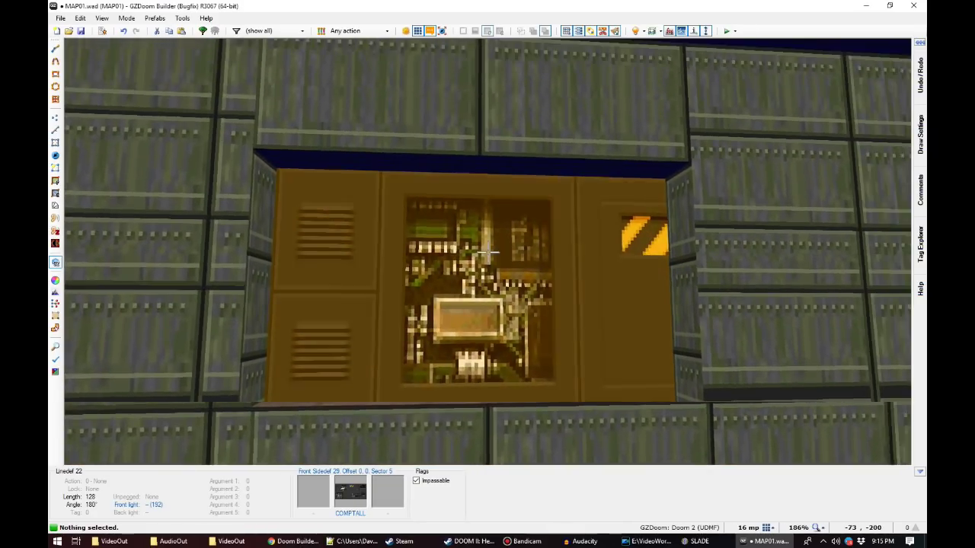
pyautogui.press('d')
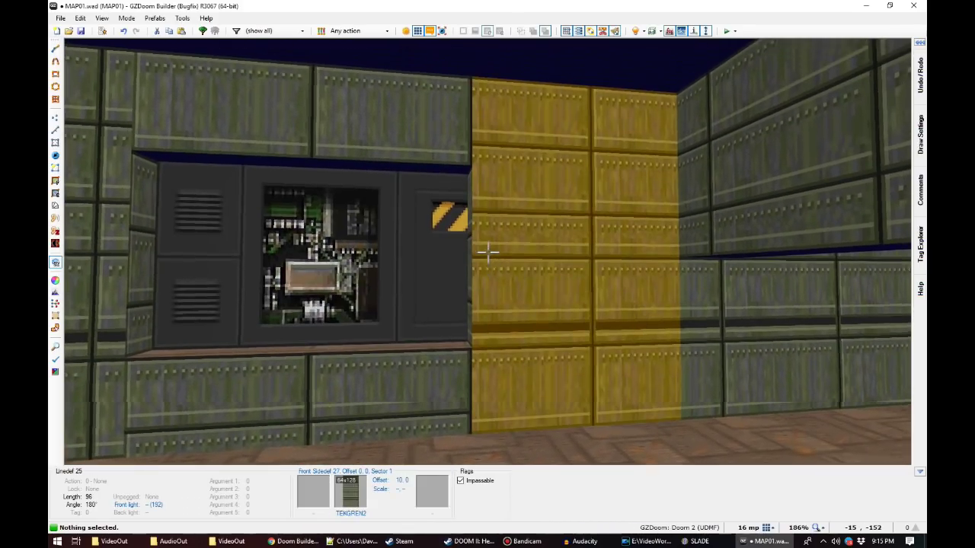
# Step: Widen the alcove to 160 units by moving its two northern vertices north in Vertices mode, and return to Visual Mode
pyautogui.press('s')
pyautogui.press('a')
pyautogui.scroll(-3, 426, 249)
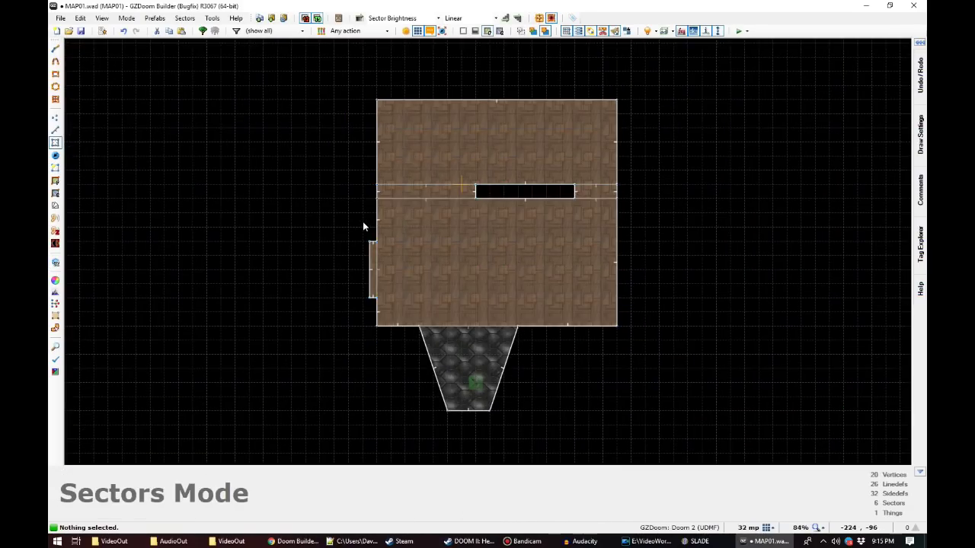
pyautogui.scroll(4, 364, 222)
pyautogui.press('v')
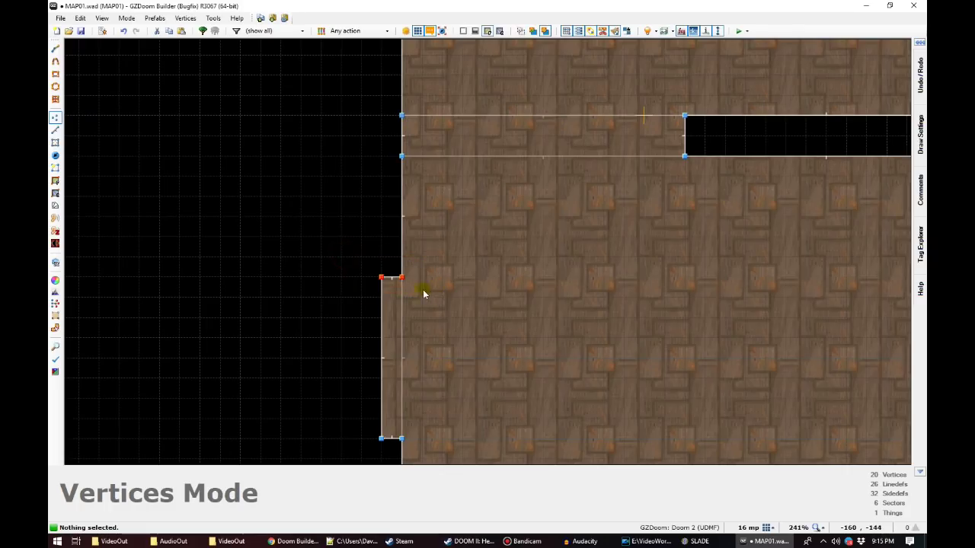
pyautogui.moveTo(401, 277); pyautogui.dragTo(402, 235)
pyautogui.press('q')
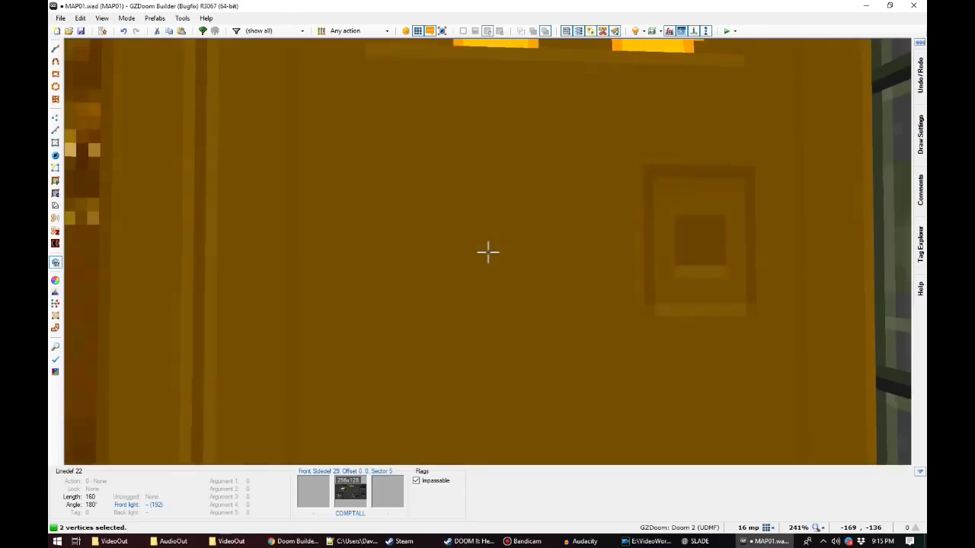
# Step: Auto-align the wall textures around the widened alcove in X and Y
pyautogui.press('d')
pyautogui.press('c')
pyautogui.press('f')
pyautogui.press('s')
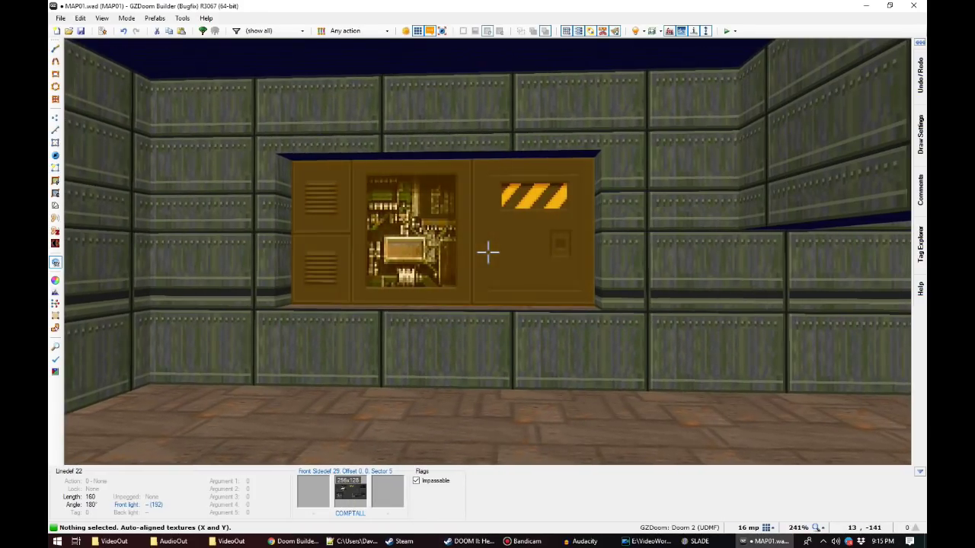
pyautogui.press('e')
pyautogui.press('f')
# Step: Select both narrow side walls of the alcove and give them the DOORSTOP texture
pyautogui.click(487, 252)
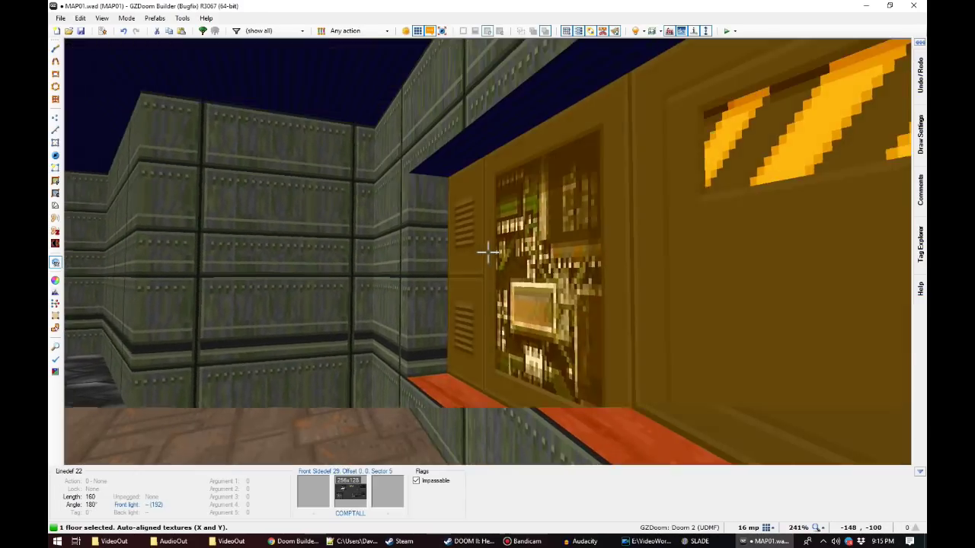
pyautogui.press('c')
pyautogui.click(487, 252)
pyautogui.press('s')
pyautogui.click(487, 252)
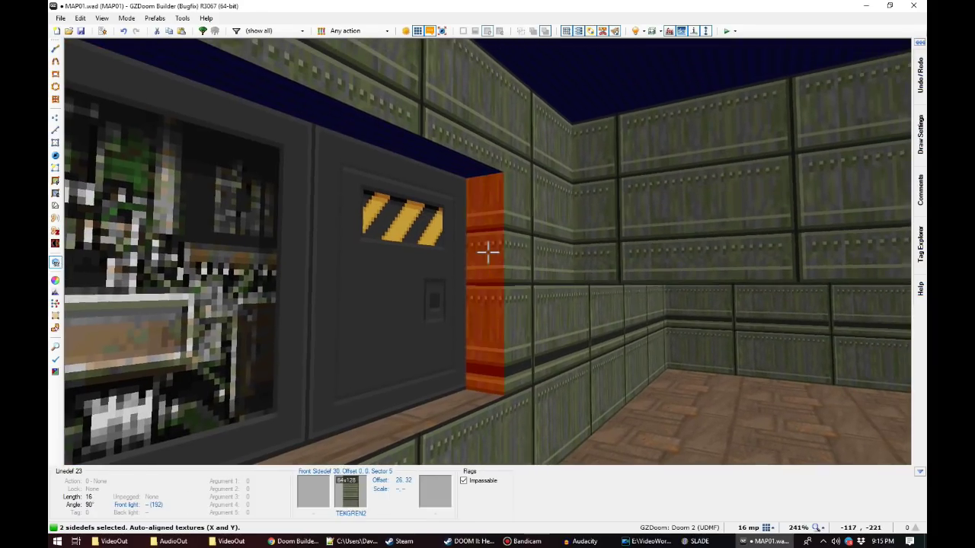
pyautogui.rightClick(487, 252)
pyautogui.write('DOORTR')
pyautogui.doubleClick(379, 209)
pyautogui.press('c')
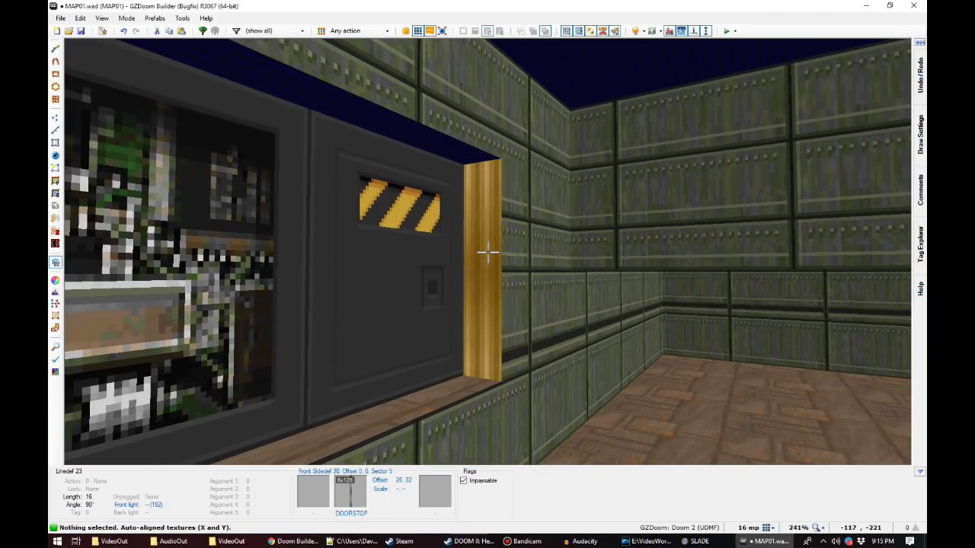
# Step: Try horizontal texture offsets on the alcove's DOORSTOP side wall, and reset its local texture offsets
pyautogui.press('w')
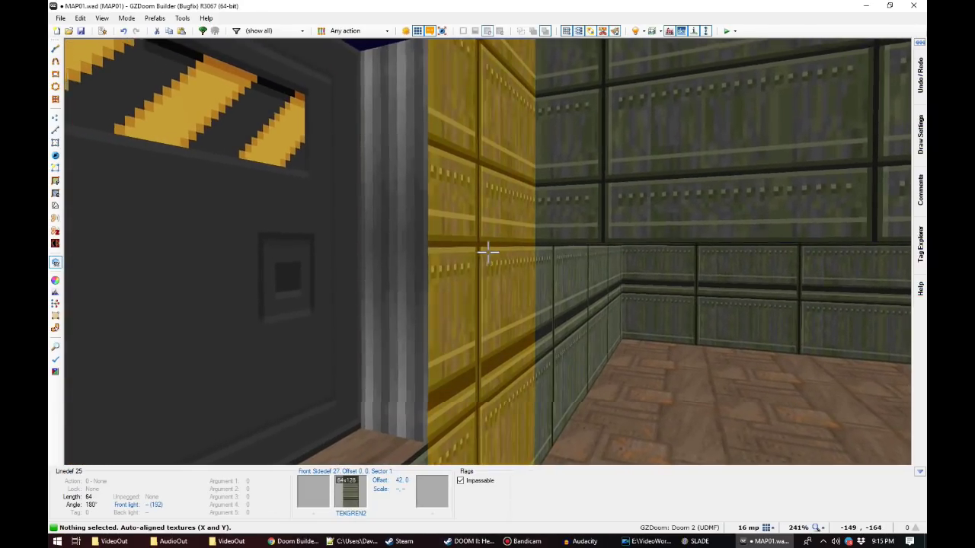
pyautogui.press('s')
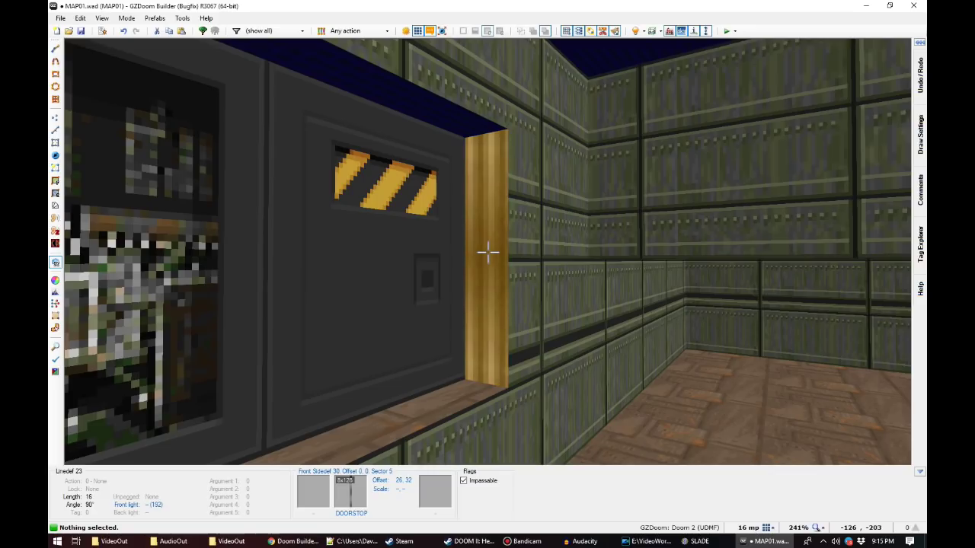
pyautogui.press('Right')
pyautogui.press('Right')
pyautogui.press('Right')
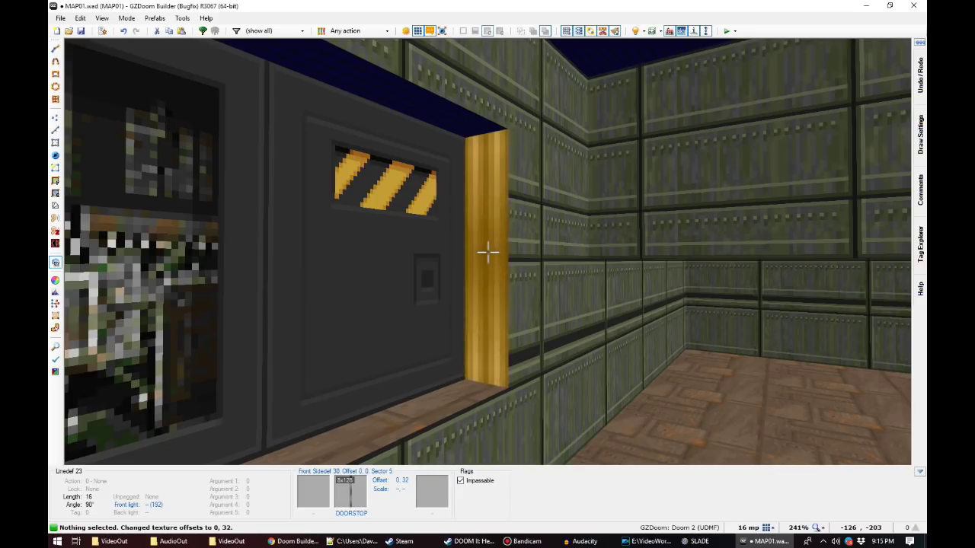
pyautogui.press('Left')
pyautogui.press('Left')
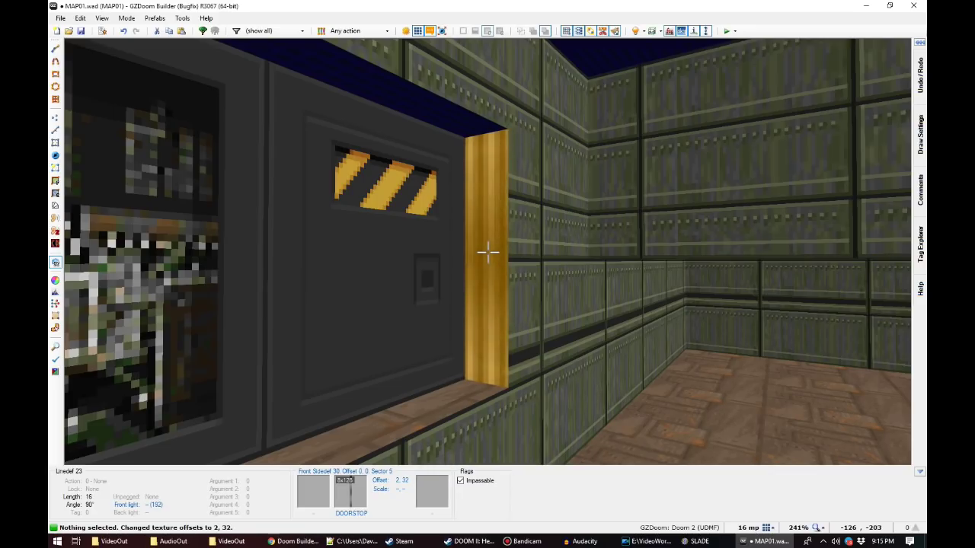
pyautogui.hotkey('shift', 'r')
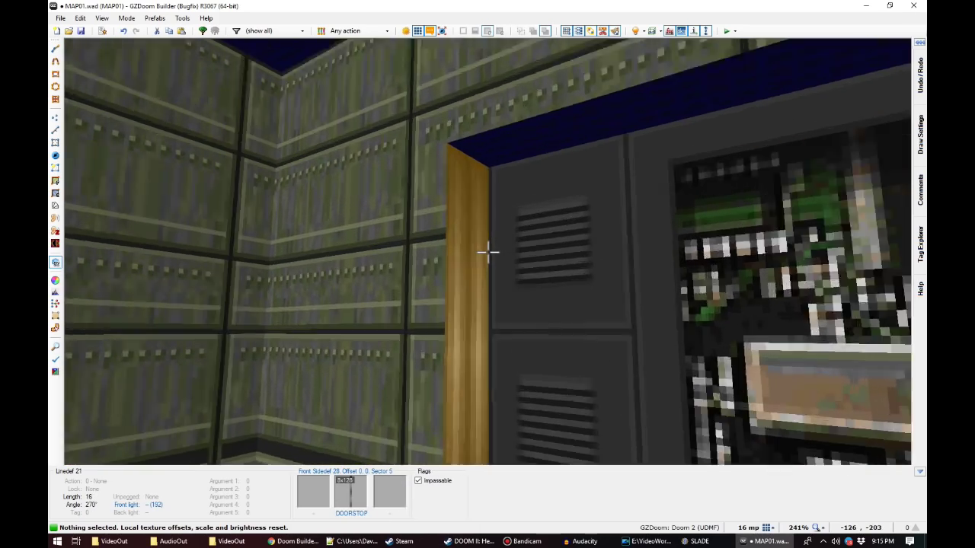
# Step: Change the alcove's floor to the FLOOR0_5 flat and copy that flat onto its ceiling
pyautogui.middleClick(488, 252)
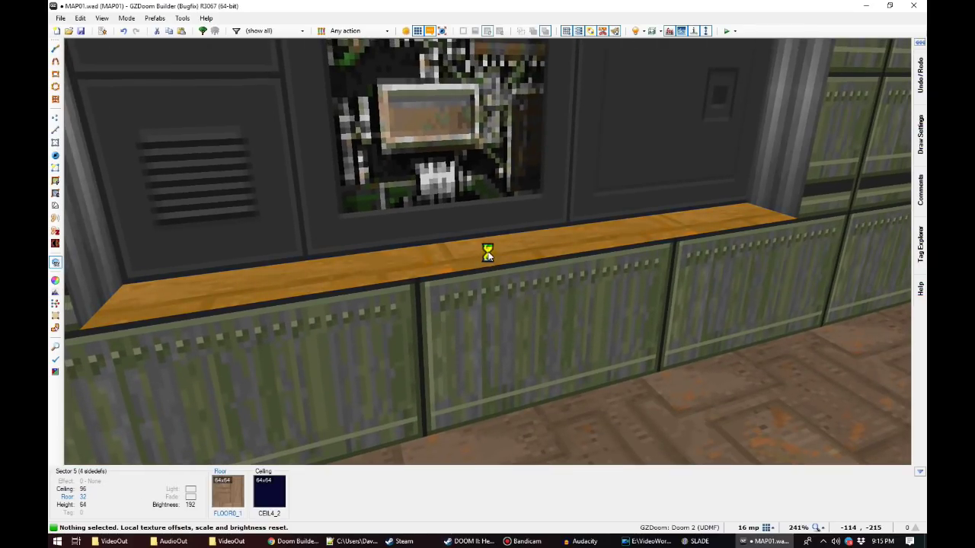
pyautogui.scroll(-1, 453, 263)
pyautogui.scroll(-2, 447, 223)
pyautogui.scroll(2, 448, 223)
pyautogui.doubleClick(447, 223)
pyautogui.hotkey('ctrl', 'c')
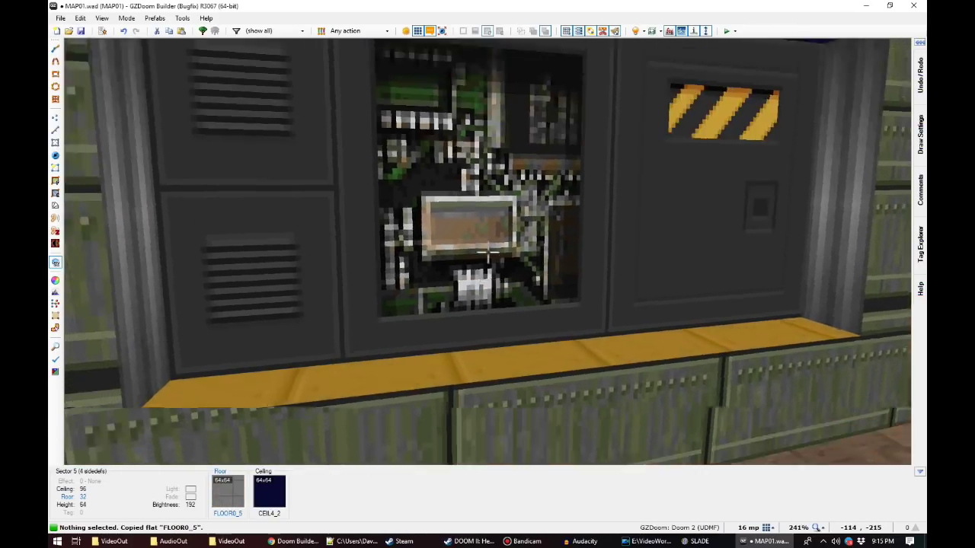
pyautogui.hotkey('ctrl', 'v')
pyautogui.press('s')
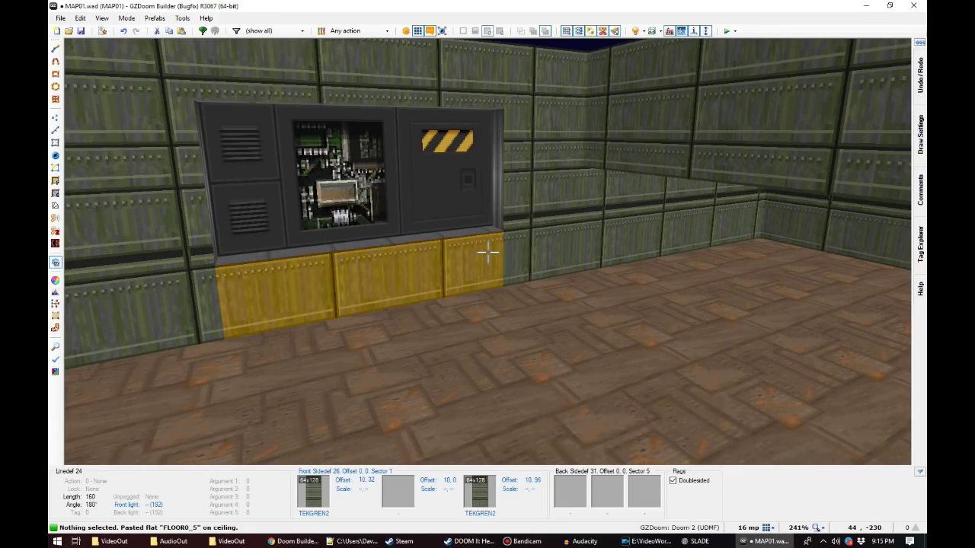
# Step: Return to the 2D map and review the brightness in the trapezoid starting sector's properties
pyautogui.press('w')
pyautogui.scroll(-4, 484, 264)
pyautogui.scroll(2, 483, 173)
pyautogui.scroll(-1, 480, 172)
pyautogui.scroll(2, 460, 201)
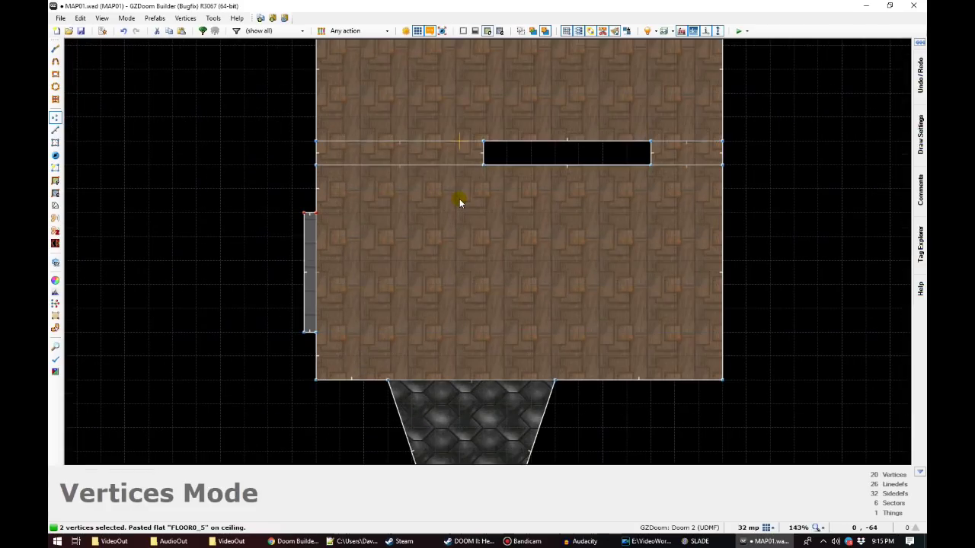
pyautogui.scroll(-2, 468, 329)
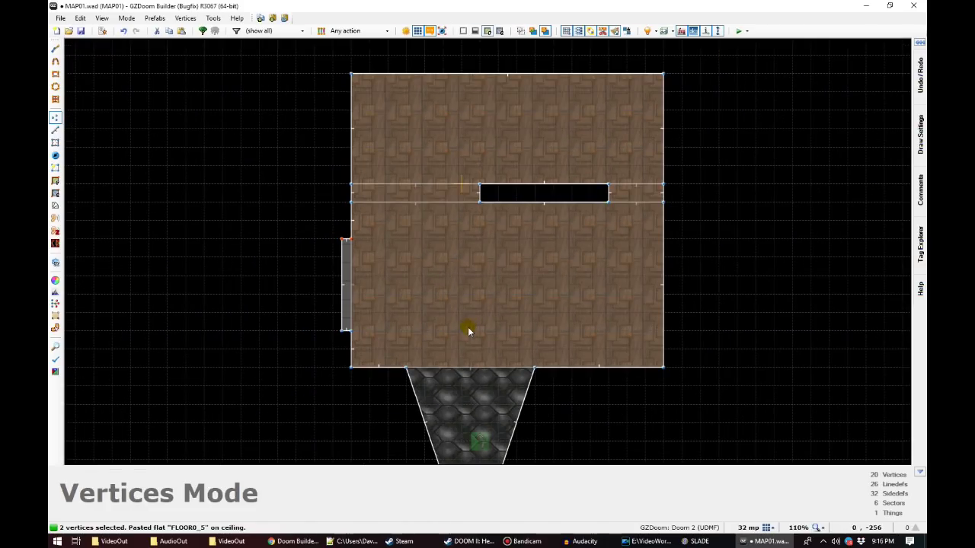
pyautogui.scroll(3, 448, 358)
pyautogui.scroll(-1, 486, 297)
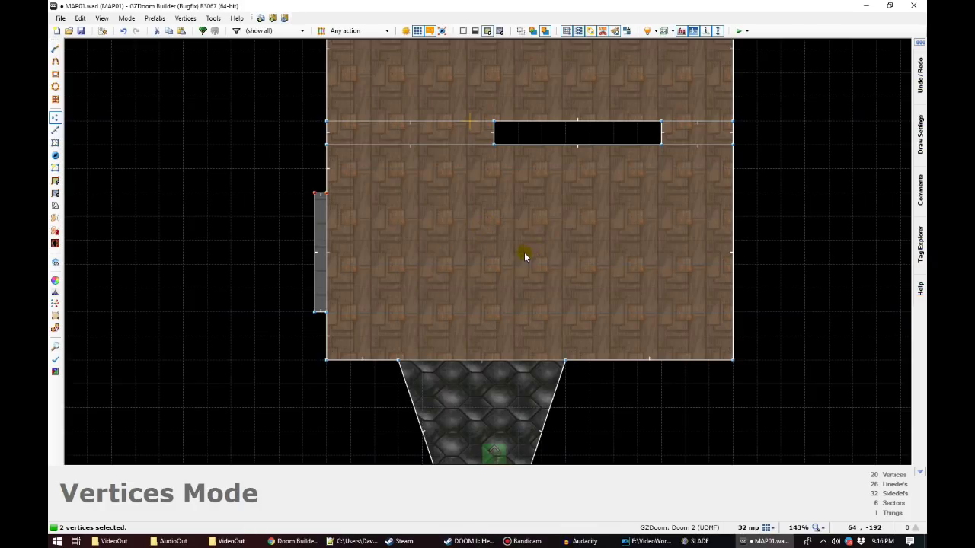
pyautogui.press('s')
pyautogui.rightClick(470, 373)
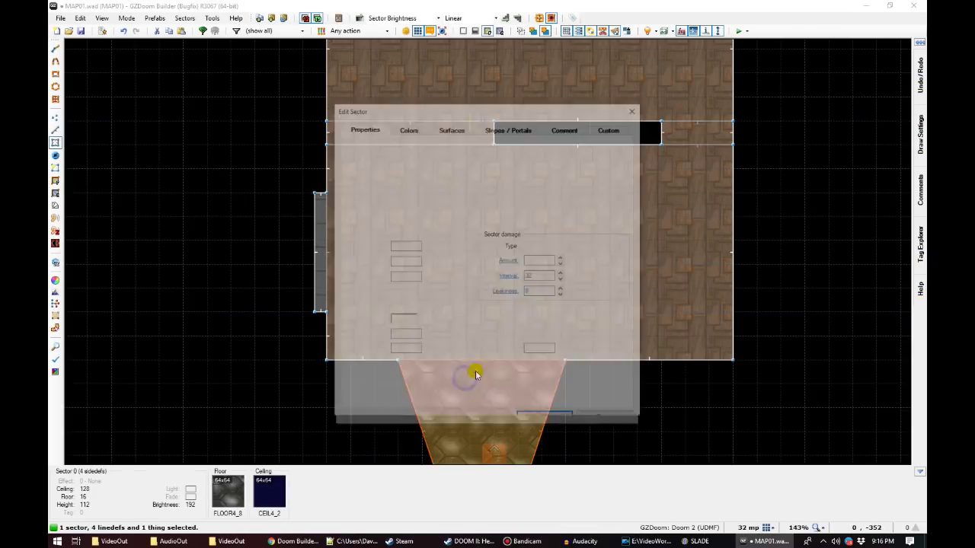
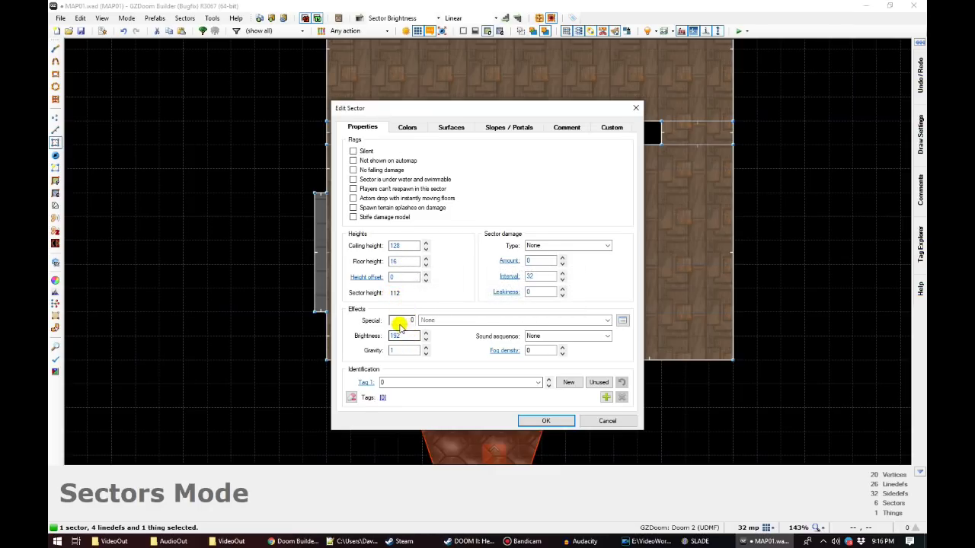
pyautogui.doubleClick(405, 335)
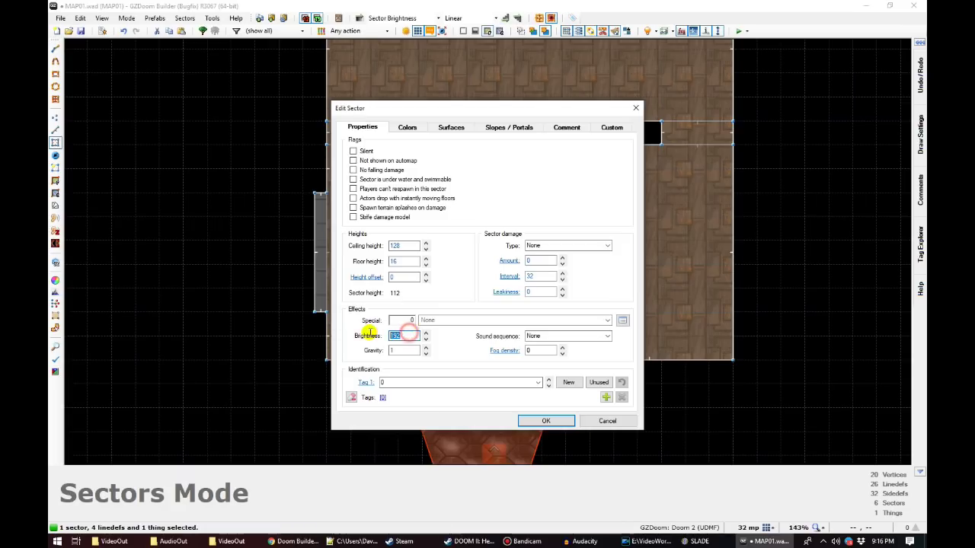
pyautogui.click(545, 421)
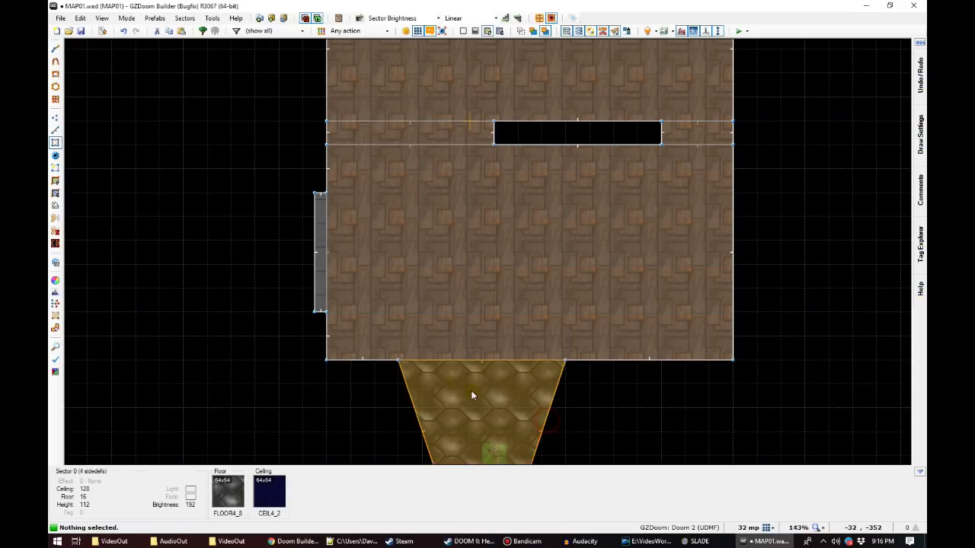
# Step: Set the brightness of the main room sector, north of the starting area, to 160
pyautogui.click(486, 162)
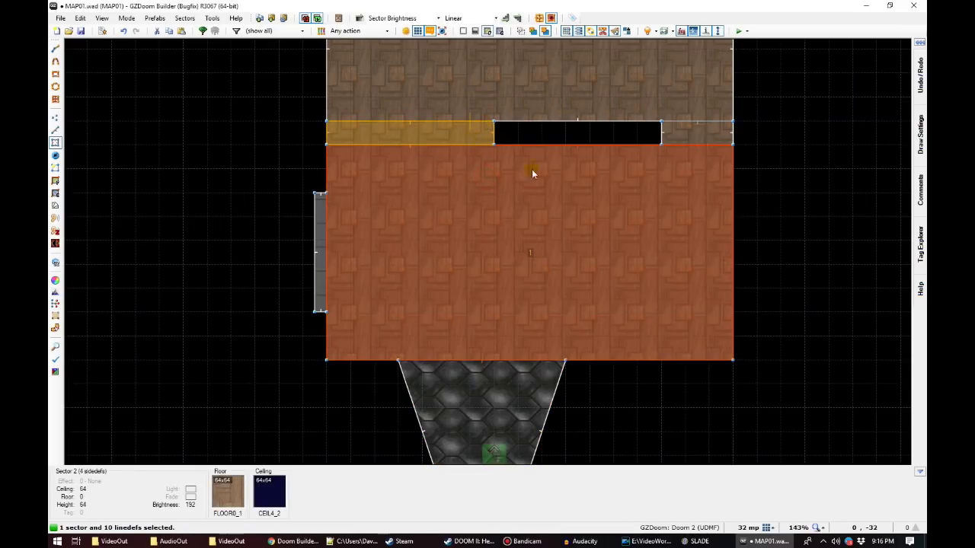
pyautogui.rightClick(453, 189)
pyautogui.click(401, 336)
pyautogui.click(408, 335)
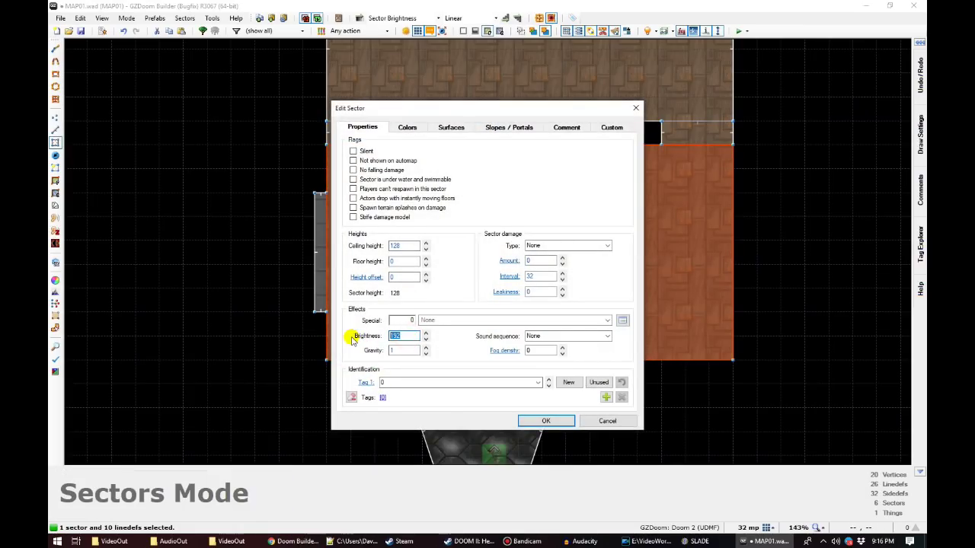
pyautogui.write('160')
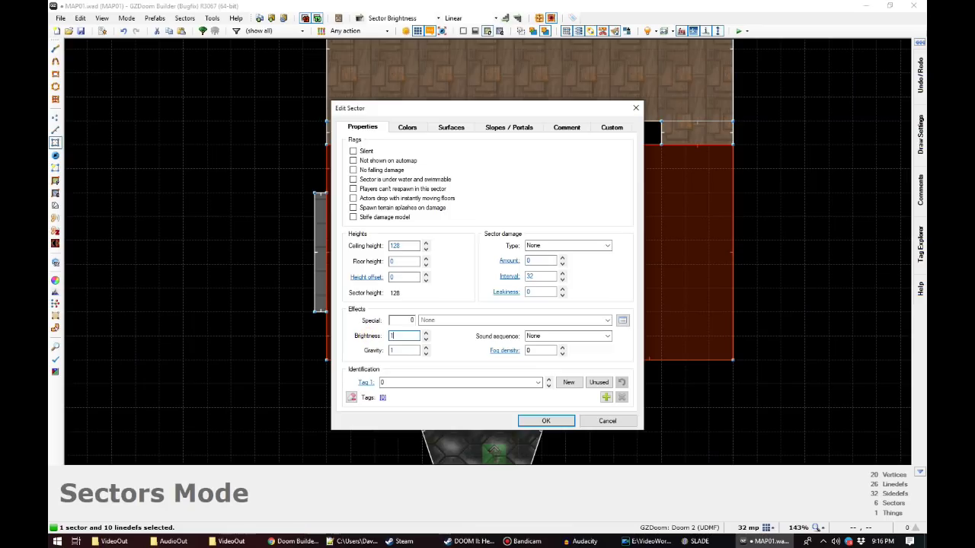
pyautogui.click(564, 427)
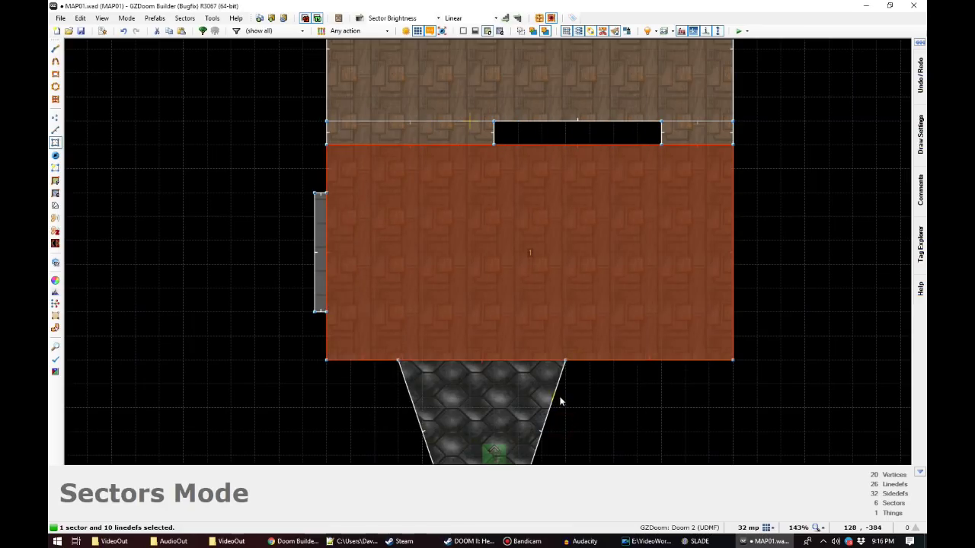
# Step: Set the brightness of the two passage sectors on either side of the central pillar to 128
pyautogui.click(459, 133)
pyautogui.click(698, 130)
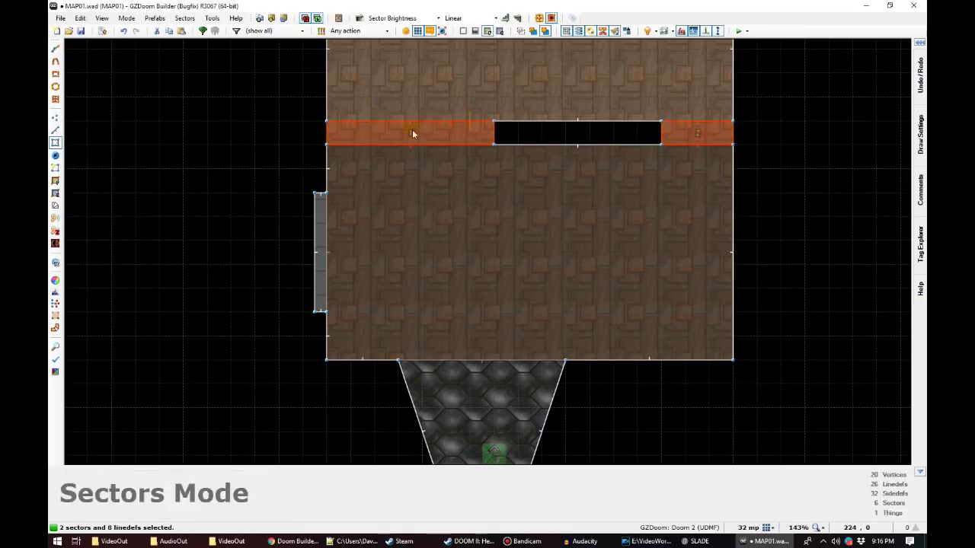
pyautogui.rightClick(392, 133)
pyautogui.write('128')
pyautogui.click(528, 421)
# Step: Set the brightness of the room sector north of the passages to 160
pyautogui.rightClick(463, 91)
pyautogui.doubleClick(411, 336)
pyautogui.write('160')
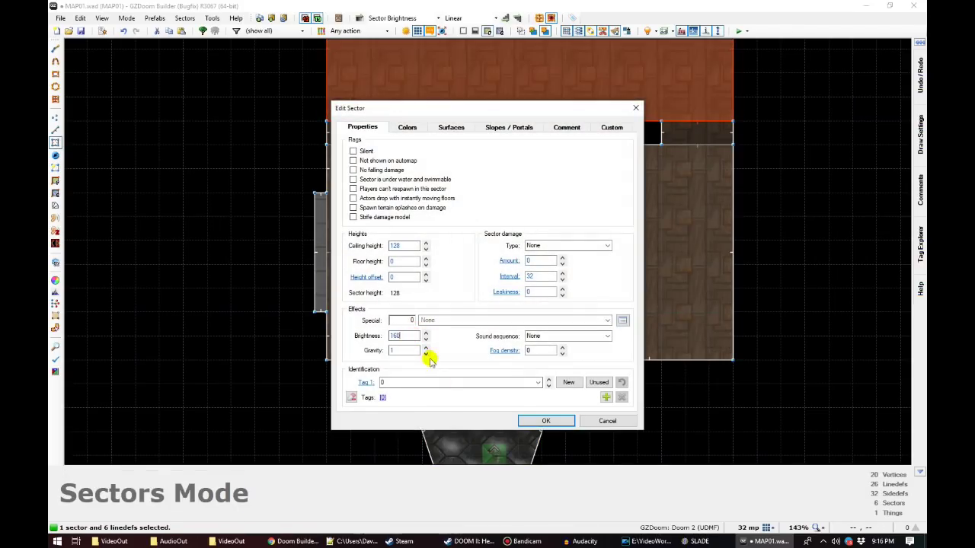
pyautogui.click(538, 423)
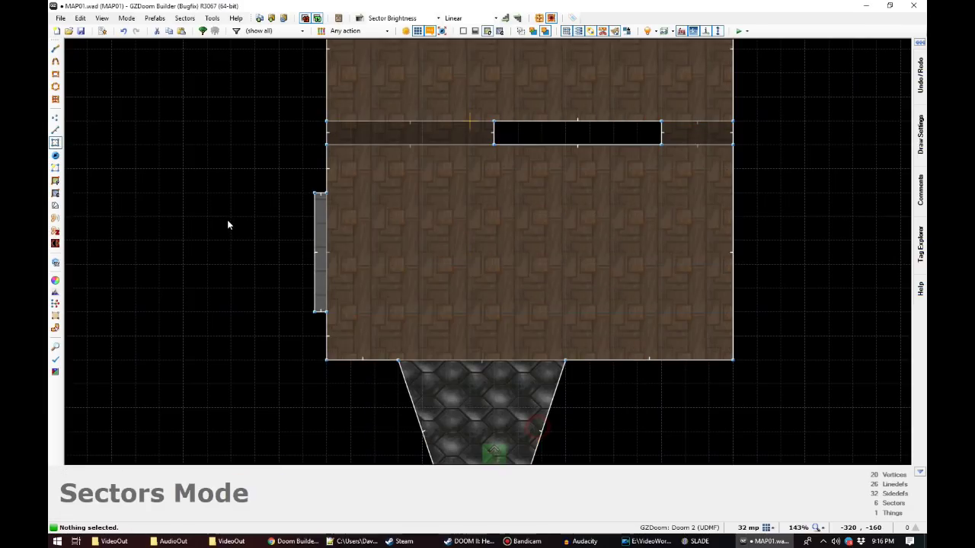
# Step: Set the brightness of the narrow computer alcove sector on the main room's west wall to 200
pyautogui.rightClick(322, 244)
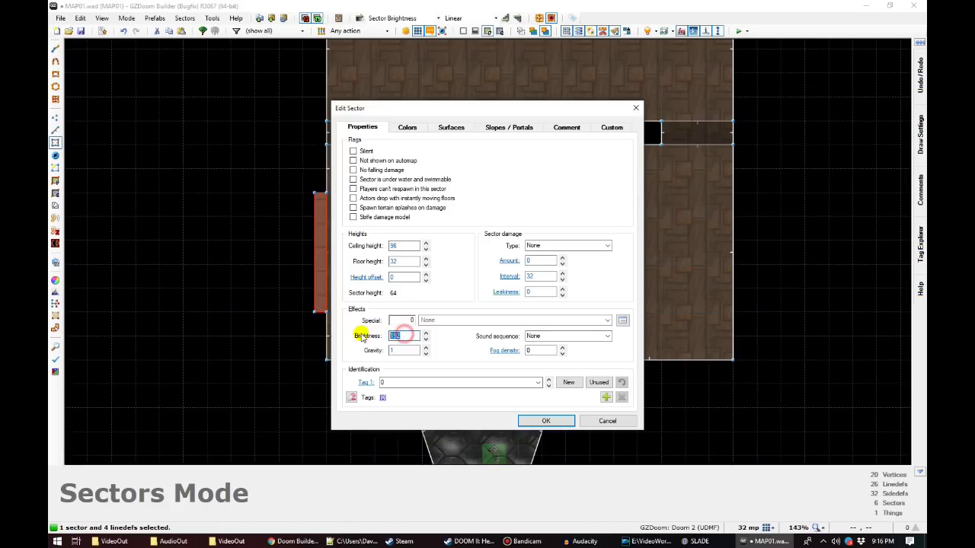
pyautogui.write('2')
pyautogui.press('Return')
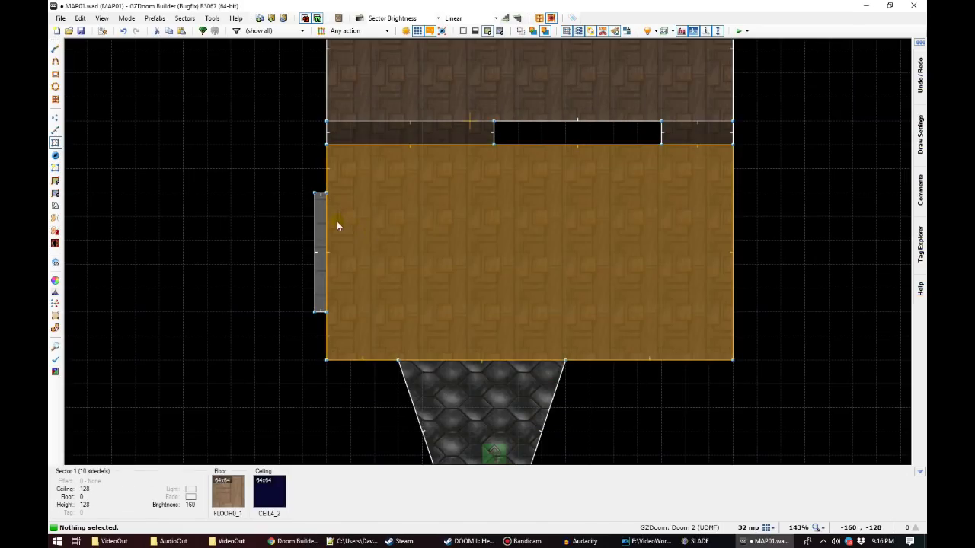
# Step: Save the map as tutor2.wad in the gzdoom folder
pyautogui.click(82, 31)
pyautogui.moveTo(289, 23); pyautogui.dragTo(312, 33)
pyautogui.scroll(-2, 373, 156)
pyautogui.scroll(1, 205, 237)
pyautogui.click(171, 241)
pyautogui.write('t')
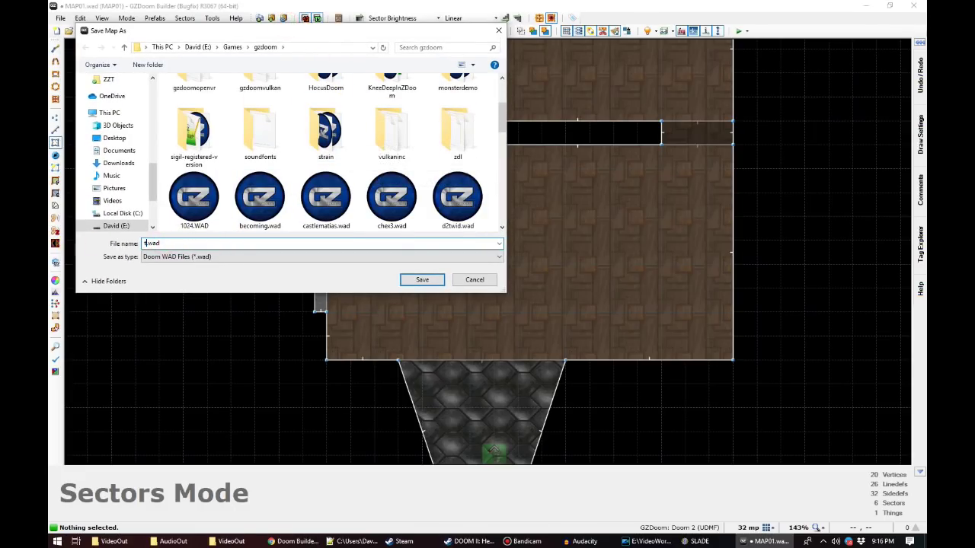
pyautogui.write('utor2')
pyautogui.click(431, 280)
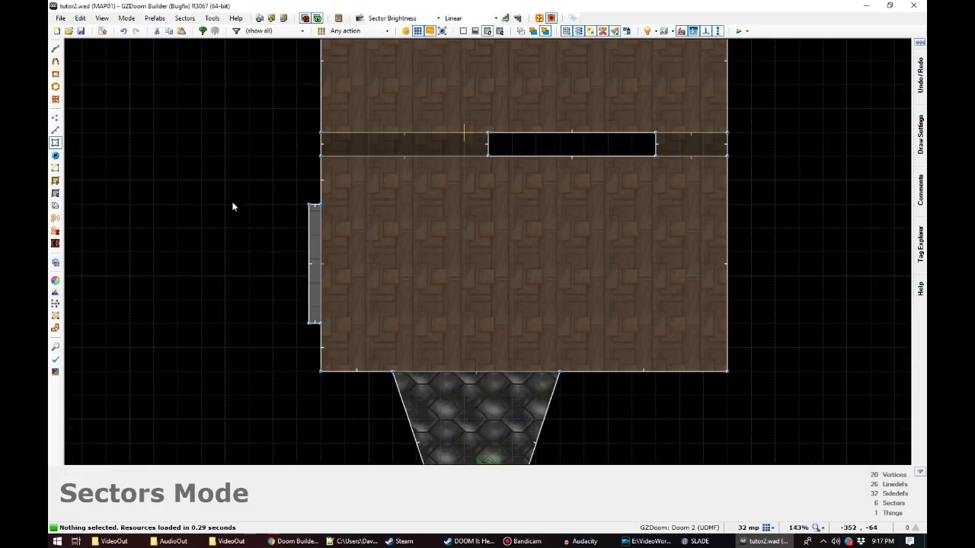
# Step: Test the map in GZDoom, walking through both rooms and passages to check lighting and the computer alcove, and quit the game
pyautogui.click(738, 30)
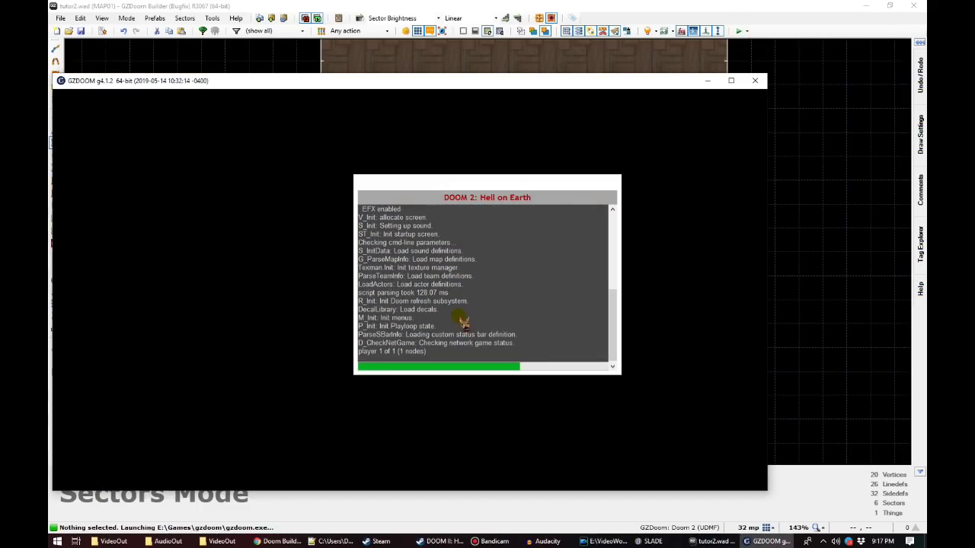
pyautogui.press('w')
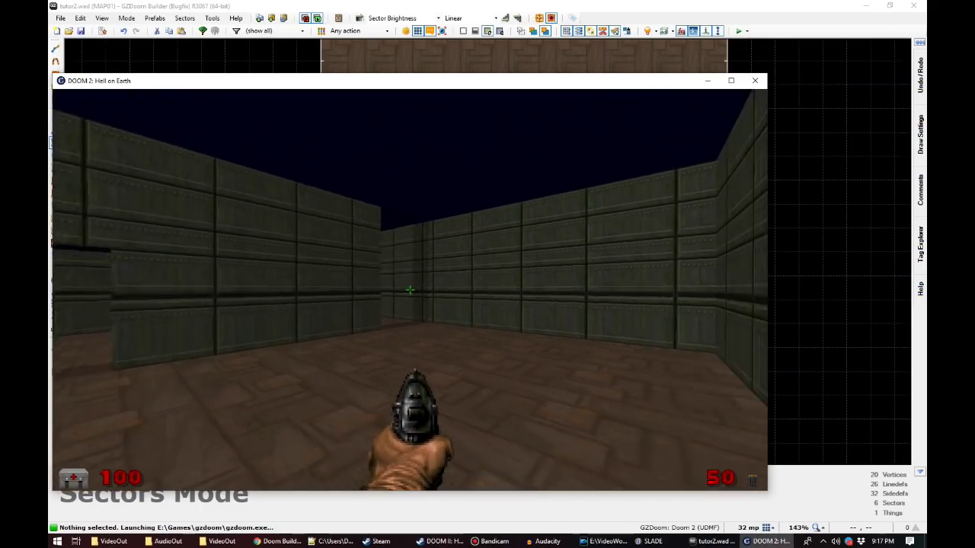
pyautogui.press('w')
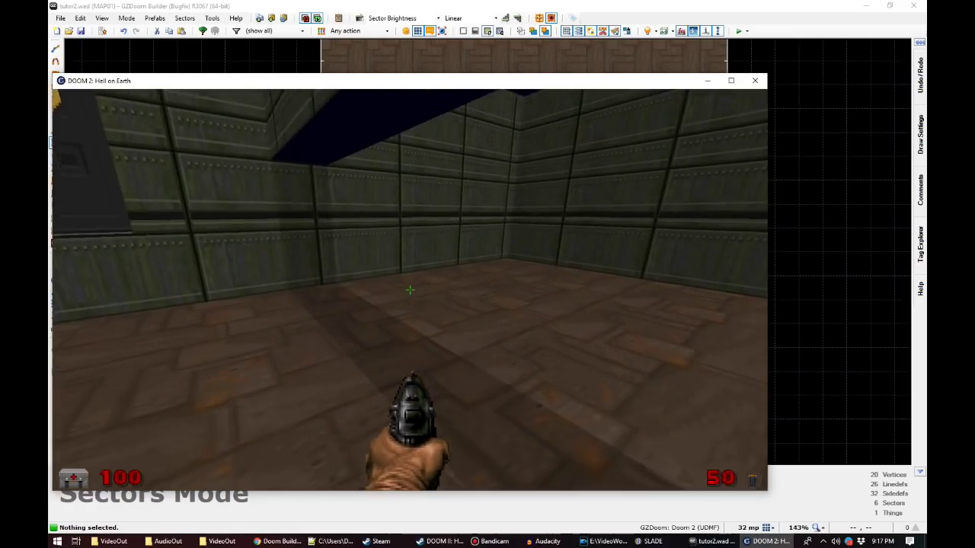
pyautogui.press('d')
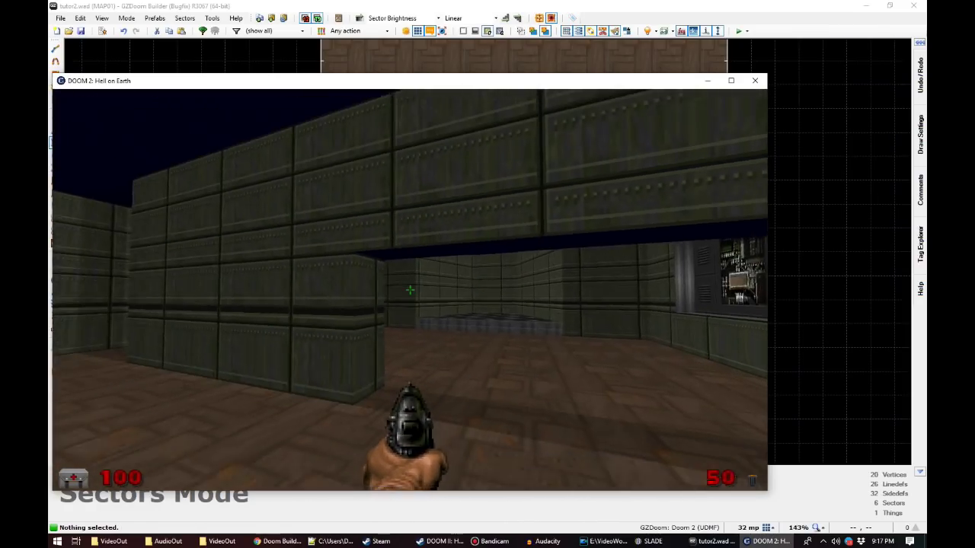
pyautogui.press('w')
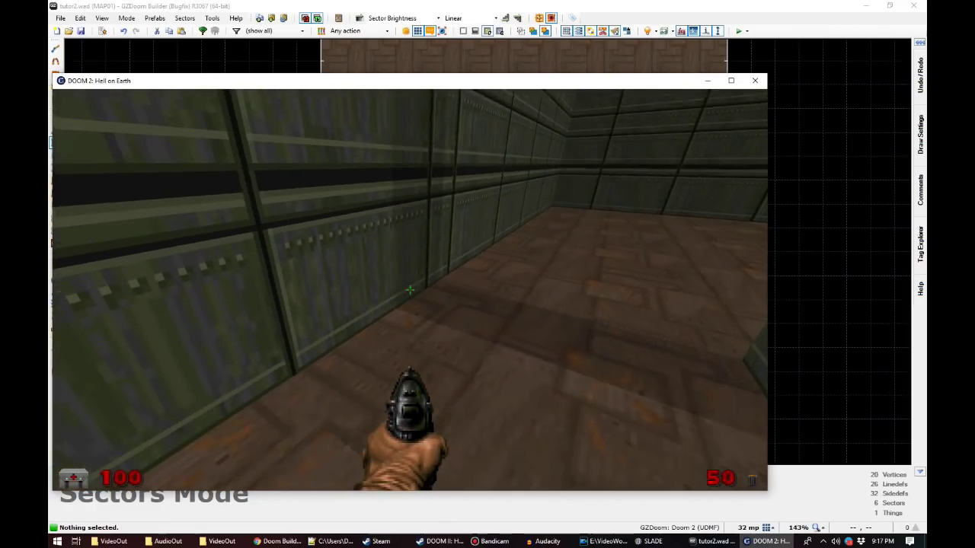
pyautogui.press('w')
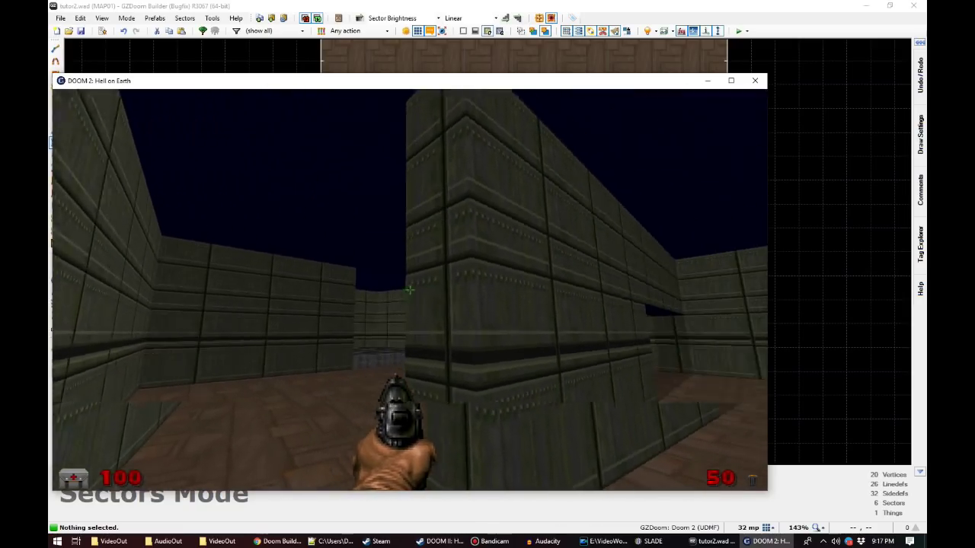
pyautogui.press('w')
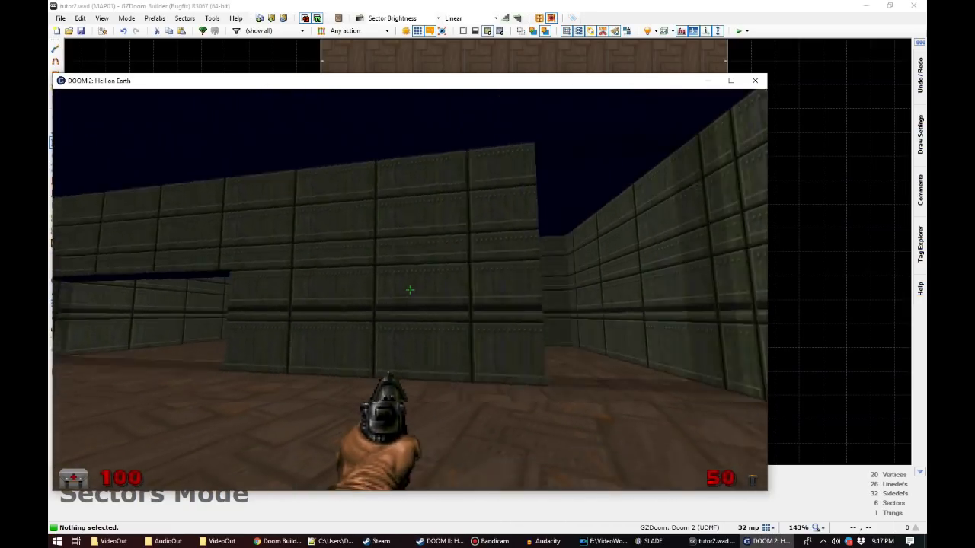
pyautogui.press('w')
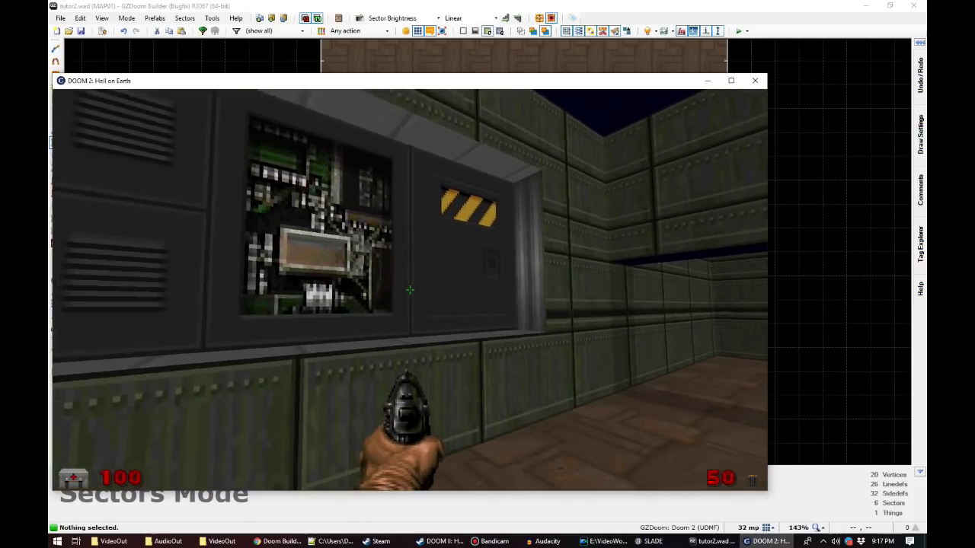
pyautogui.press('w')
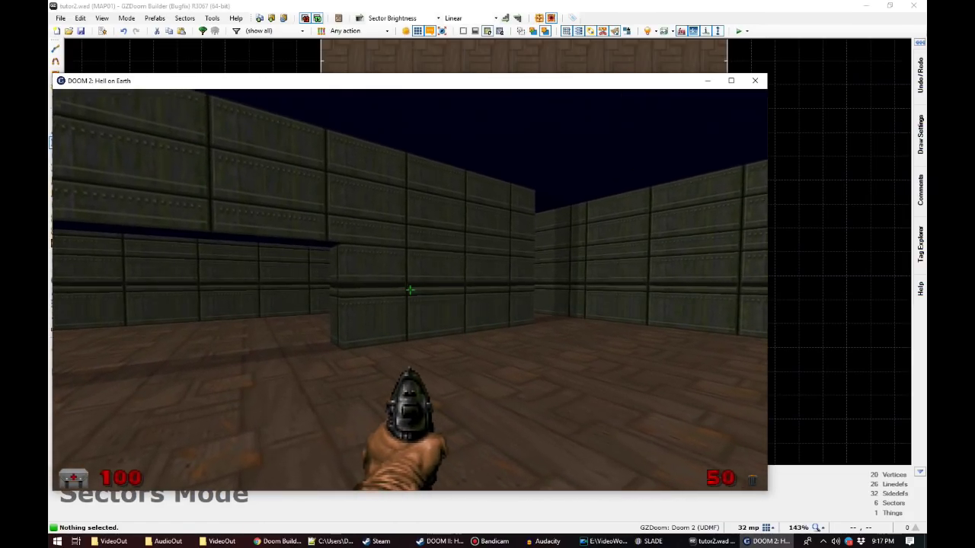
pyautogui.hotkey('alt', 'F4')
# Step: In the 3D view, lower the ceiling of the passage sector east of the central pillar to 64
pyautogui.scroll(-3, 457, 245)
pyautogui.scroll(3, 460, 244)
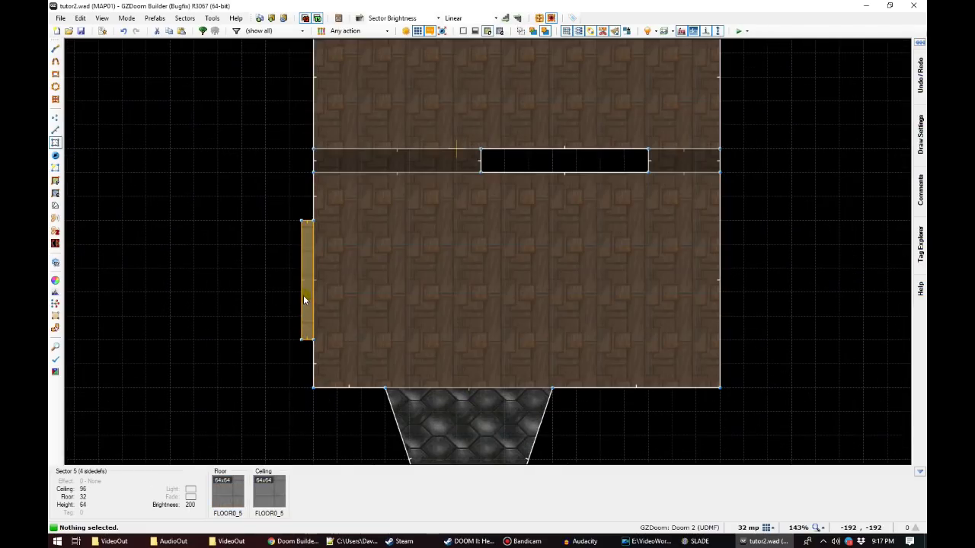
pyautogui.press('w')
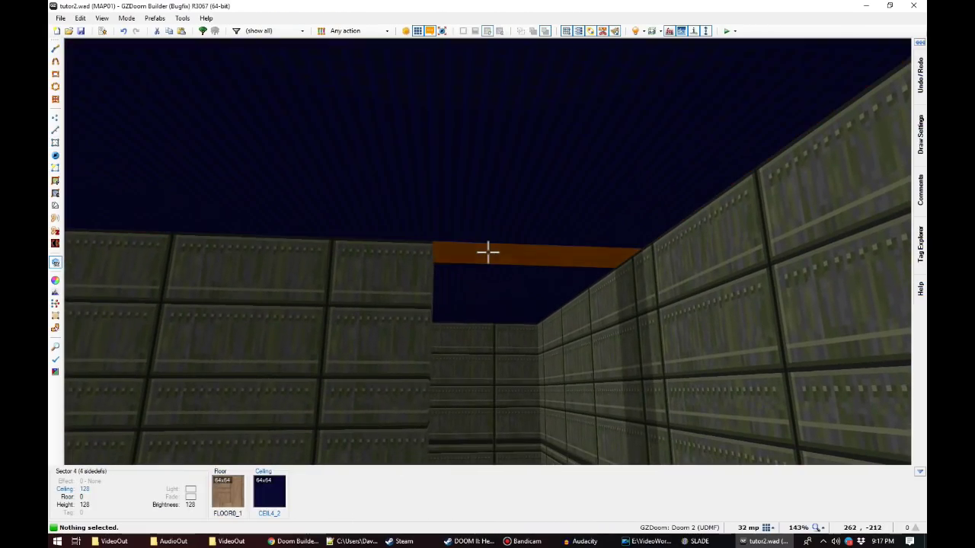
pyautogui.click(487, 251)
pyautogui.scroll(-8, 488, 251)
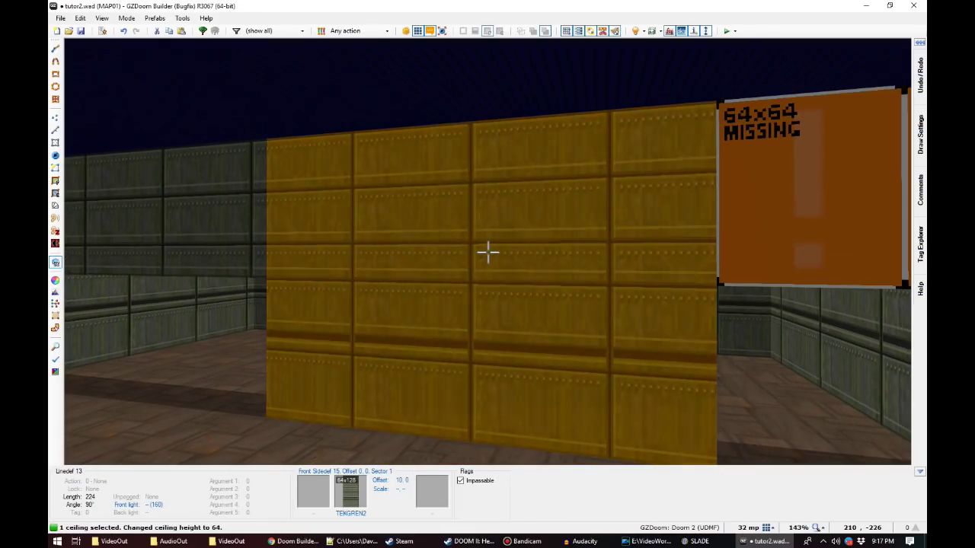
# Step: Apply the pillar's TEKGREN2 texture to the missing upper wall on the east passage's south side, auto-align it, and return to the 2D map
pyautogui.hotkey('ctrl', 'c')
pyautogui.hotkey('ctrl', 'v')
pyautogui.hotkey('shift', 'a')
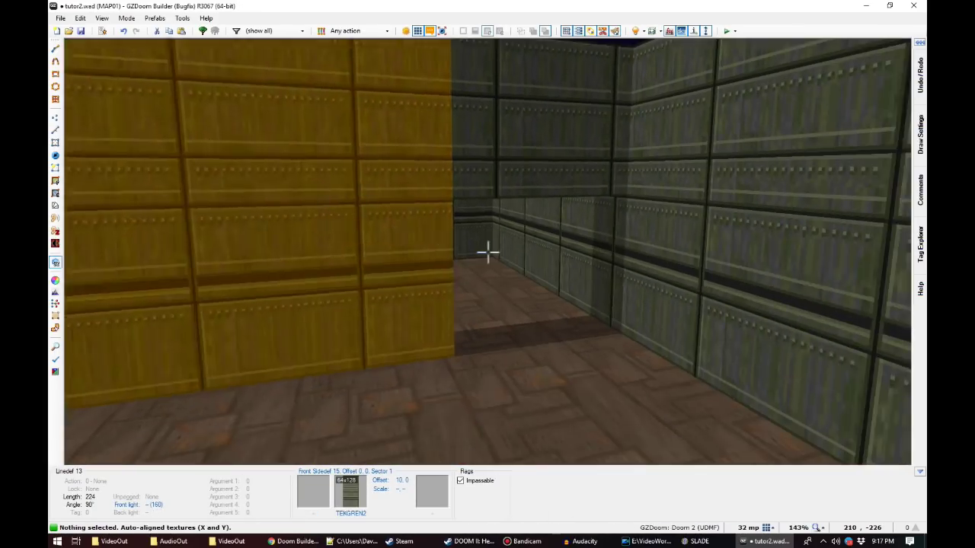
pyautogui.press('w')
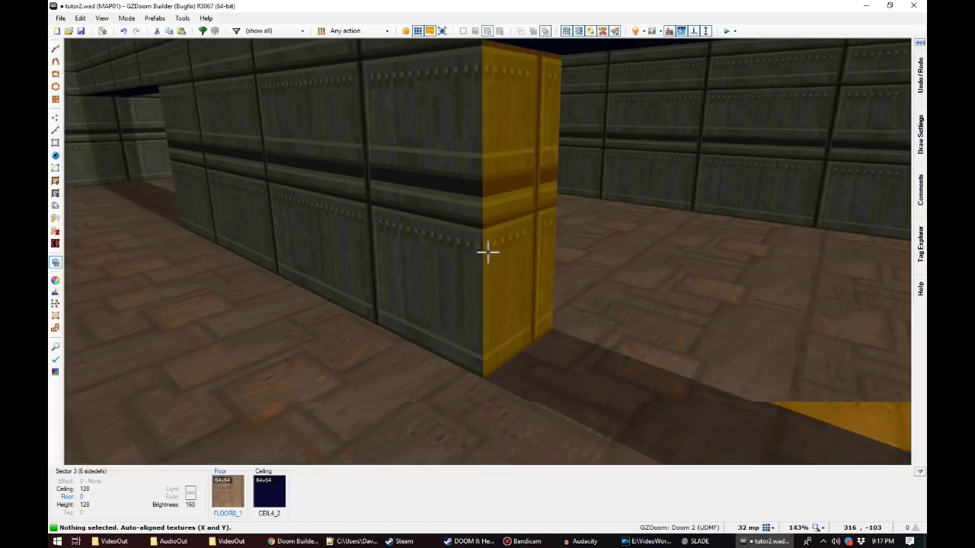
pyautogui.press('s')
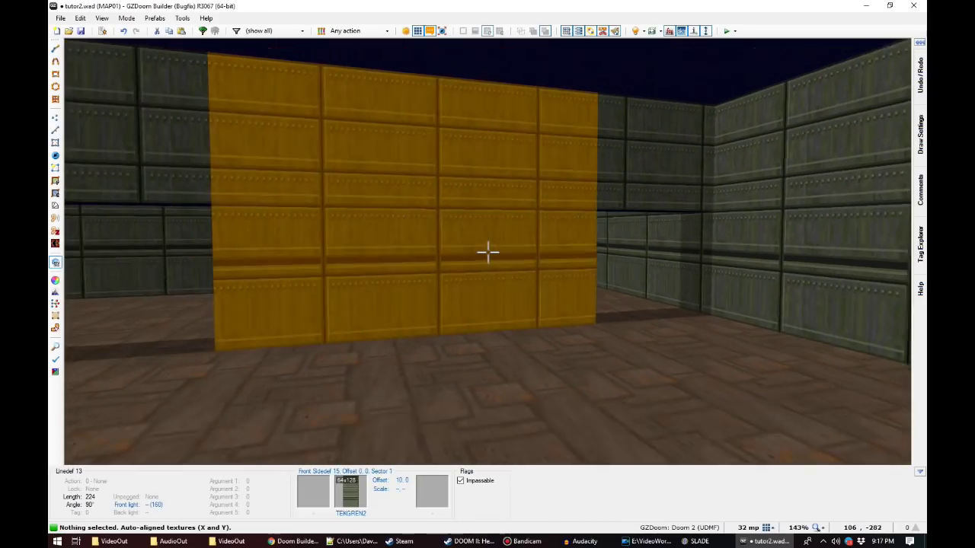
pyautogui.press('q')
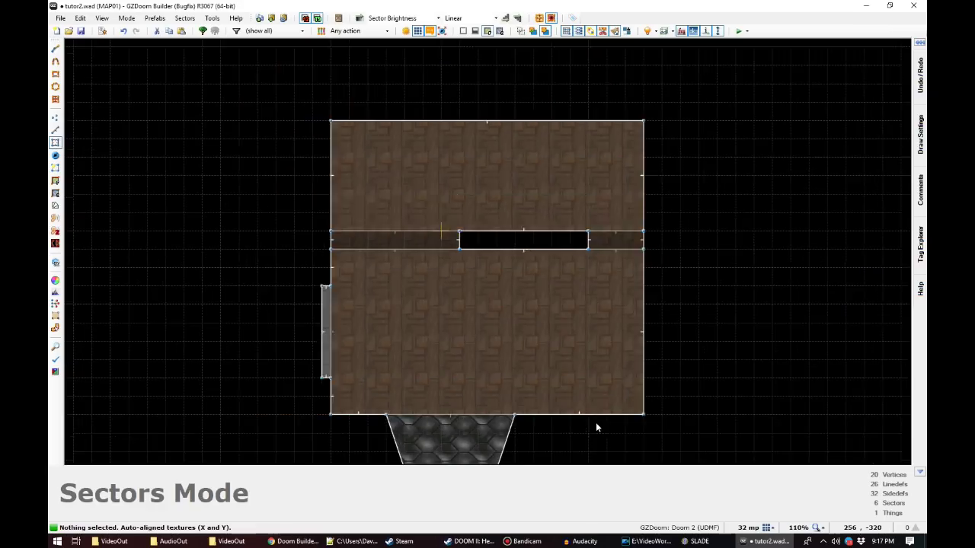
# Step: Place a Former Sergeant in the southeast corner of the main room, facing west
pyautogui.scroll(1, 576, 435)
pyautogui.press('t')
pyautogui.rightClick(539, 378)
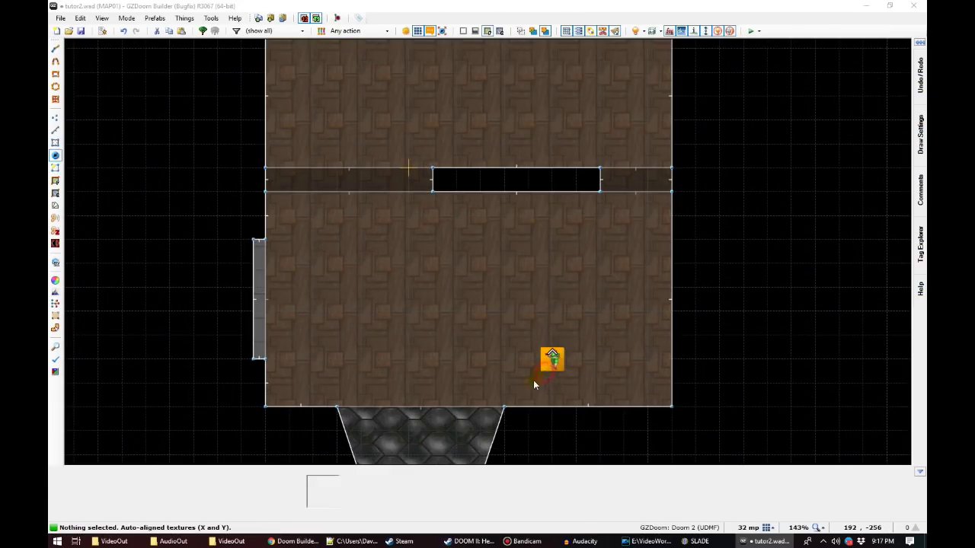
pyautogui.write('shot')
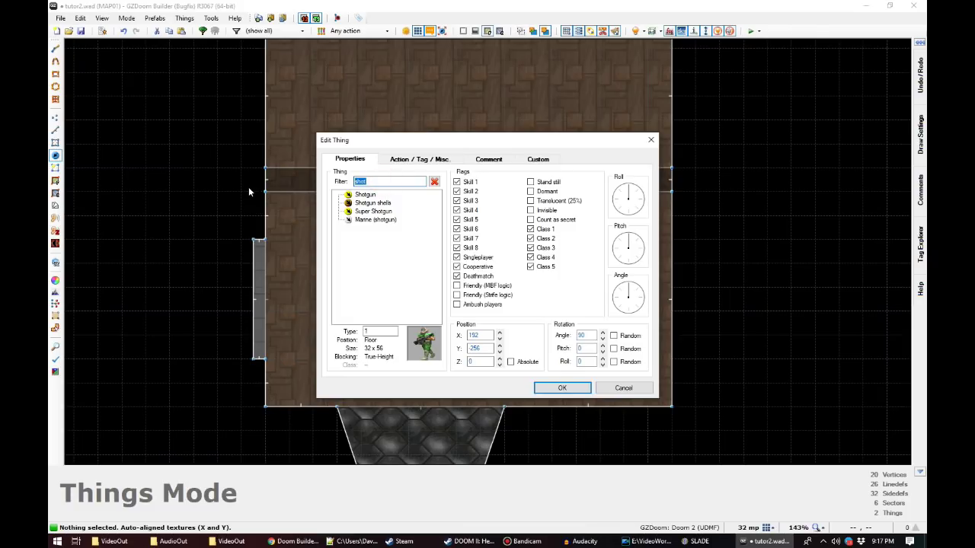
pyautogui.write('serg')
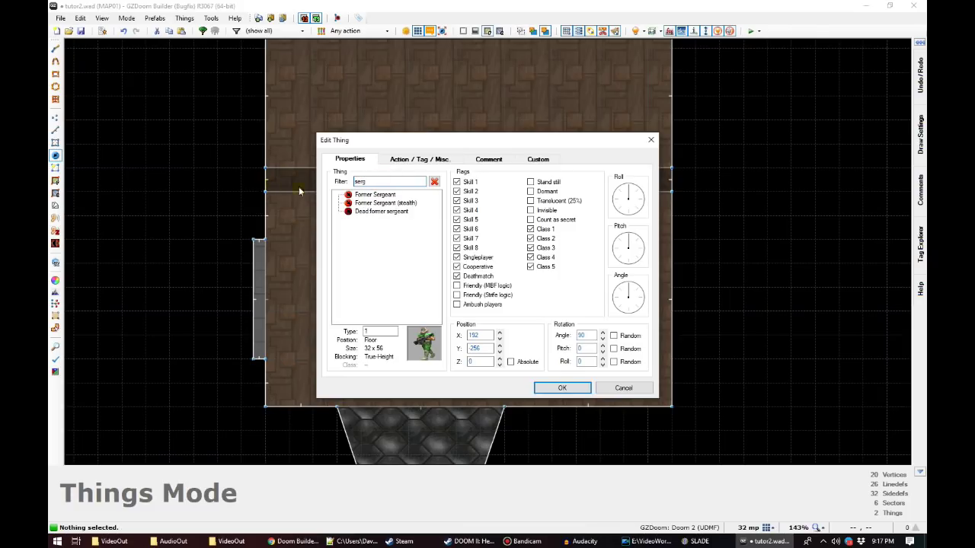
pyautogui.click(562, 389)
pyautogui.moveTo(563, 368); pyautogui.dragTo(626, 367)
pyautogui.moveTo(704, 353); pyautogui.dragTo(717, 335)
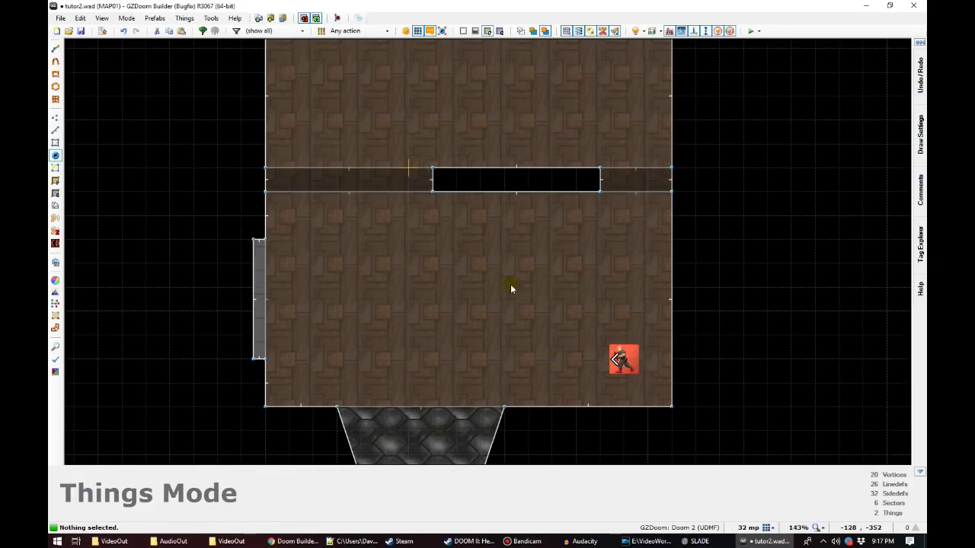
# Step: Place a Former Human in the north room just above the central pillar, facing southwest
pyautogui.rightClick(462, 130)
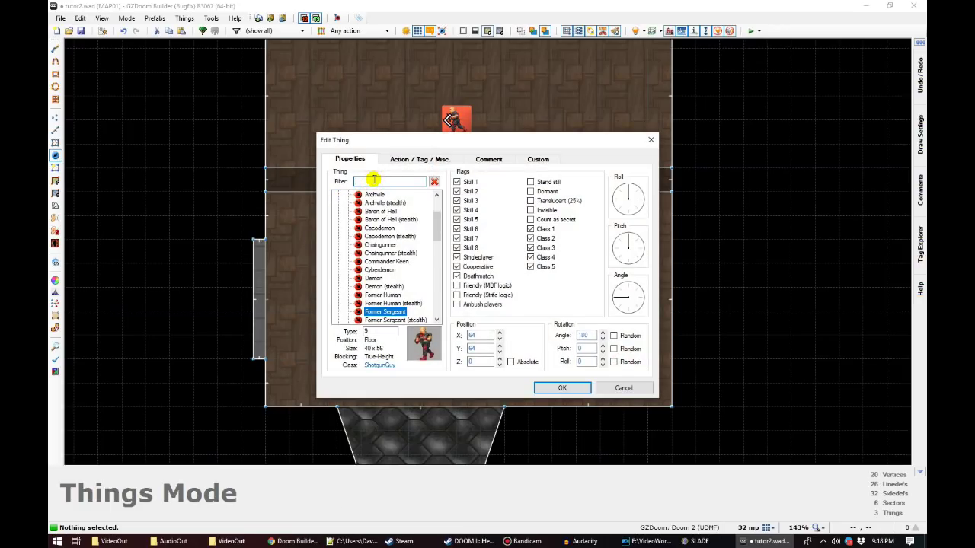
pyautogui.write('form')
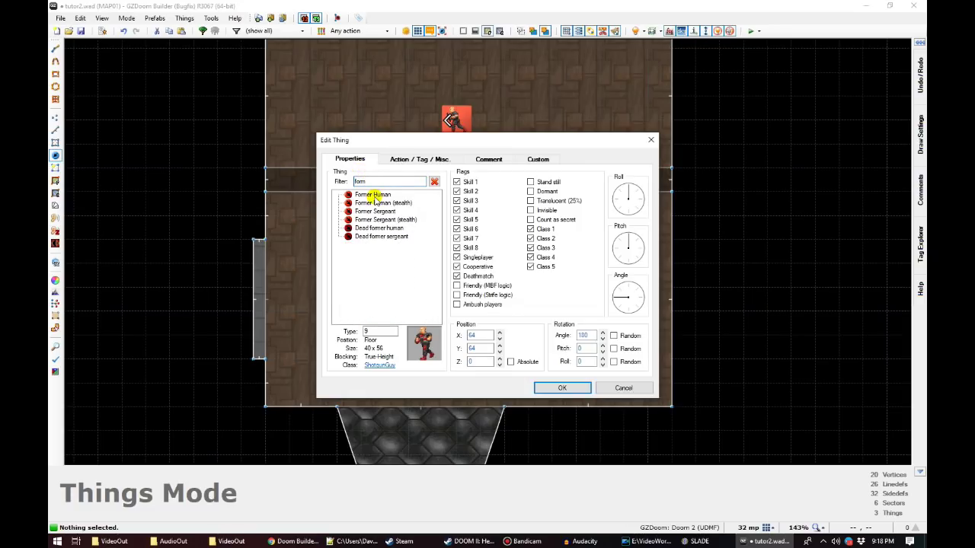
pyautogui.click(562, 387)
pyautogui.moveTo(469, 124); pyautogui.dragTo(470, 149)
# Step: Paste two copies of the Former Human farther east in the north room and save the map
pyautogui.hotkey('ctrl', 'c')
pyautogui.hotkey('ctrl', 'v')
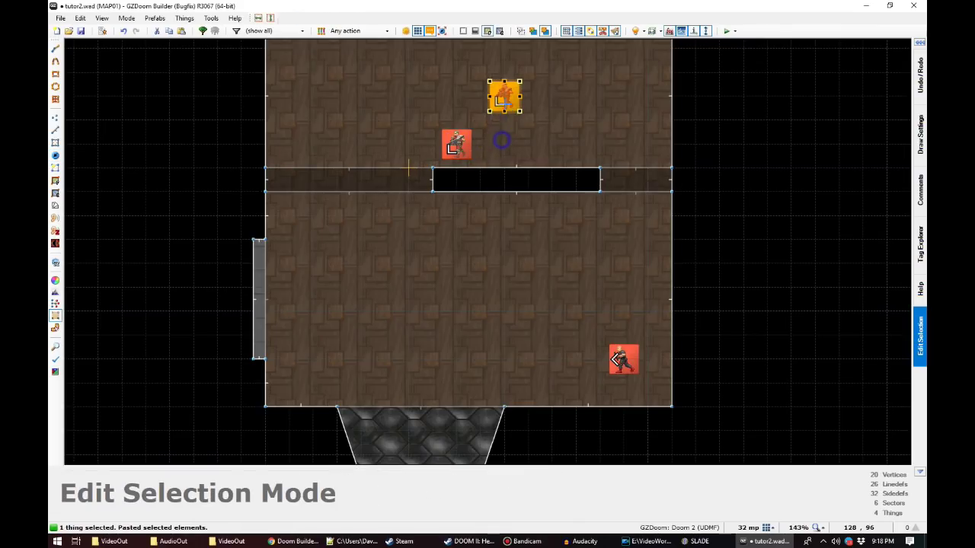
pyautogui.hotkey('ctrl', 'v')
pyautogui.click(578, 124)
pyautogui.click(806, 138)
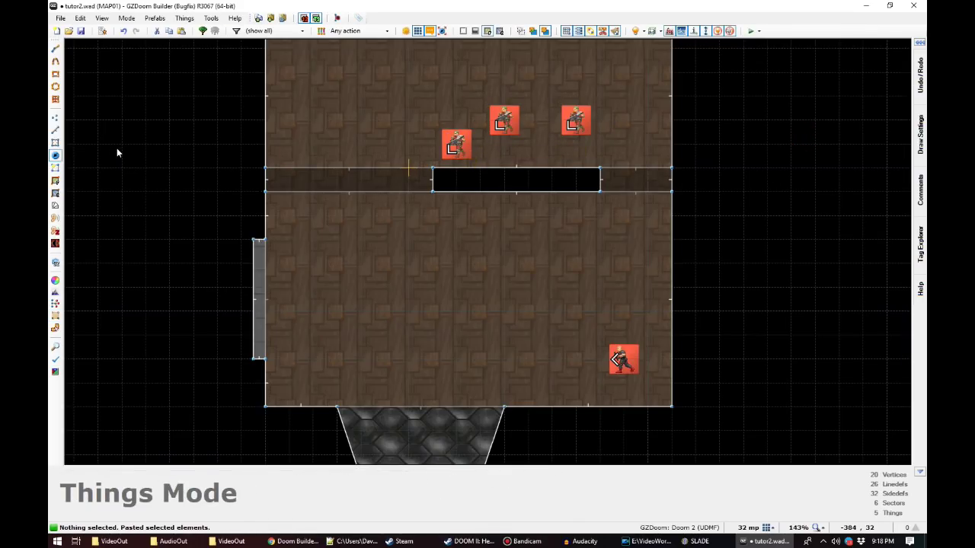
pyautogui.hotkey('ctrl', 's')
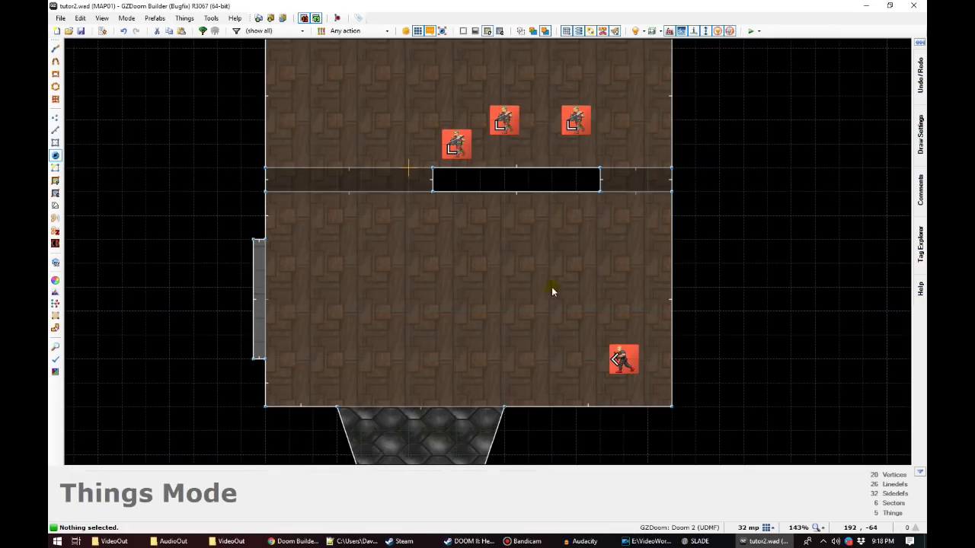
# Step: Apply TEKGREN2 to the missing upper wall on the east passage's north side, auto-align it, and return to the 2D map
pyautogui.scroll(-3, 460, 164)
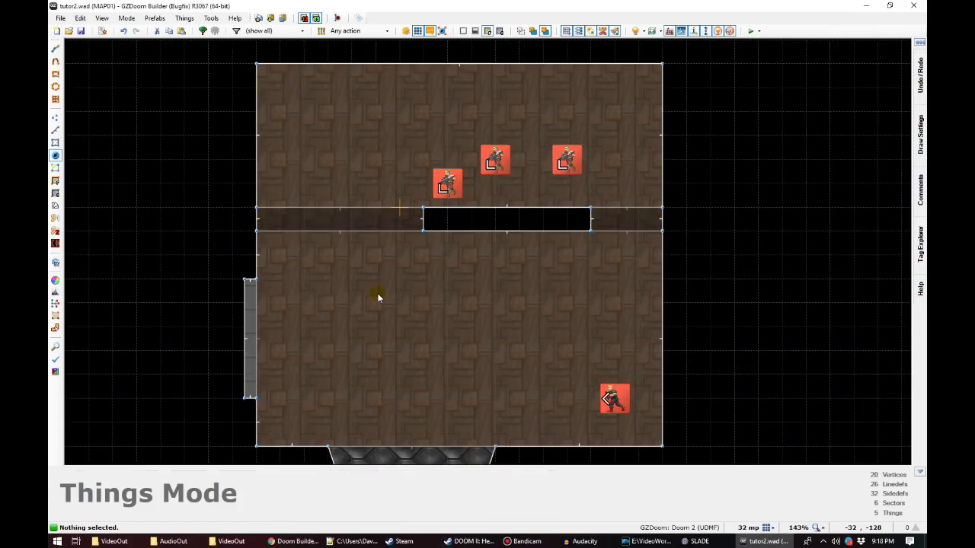
pyautogui.press('q')
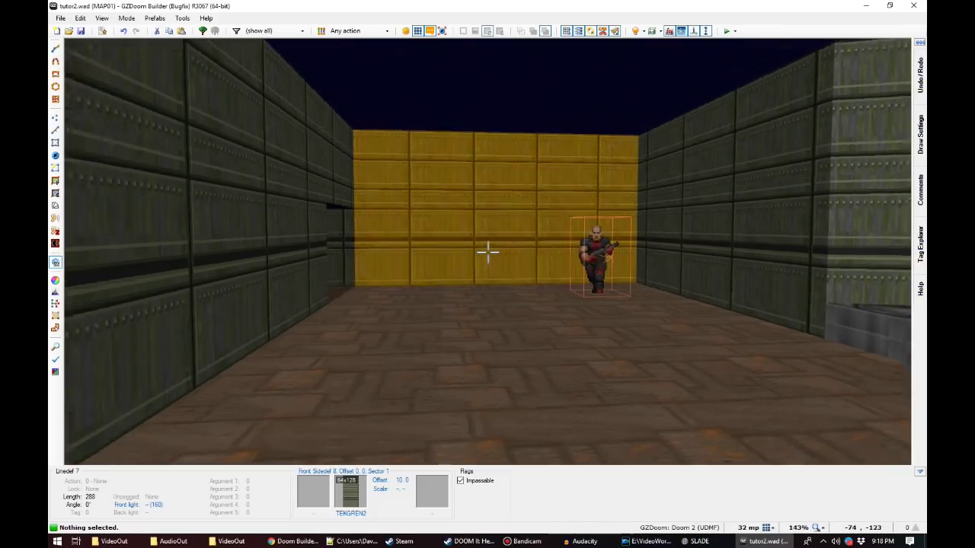
pyautogui.press('s')
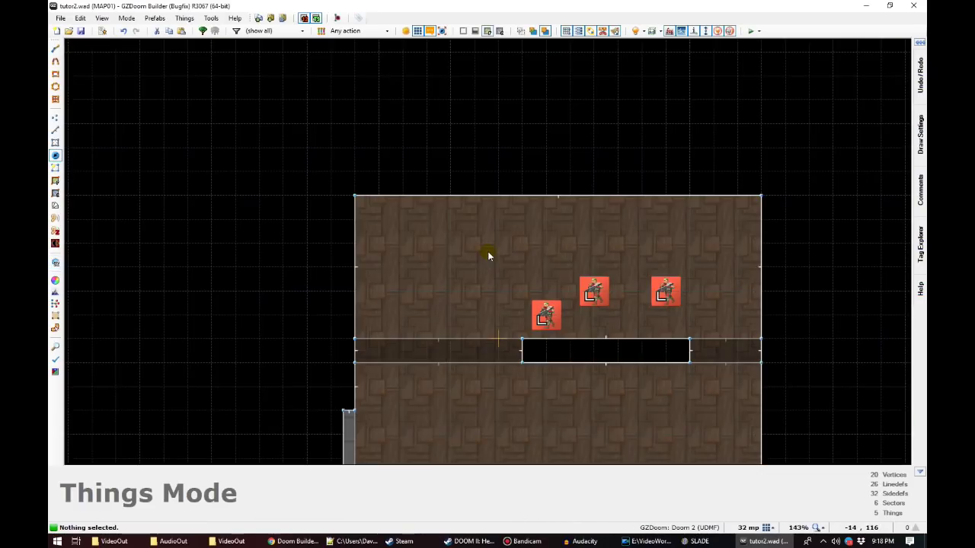
pyautogui.scroll(-5, 490, 250)
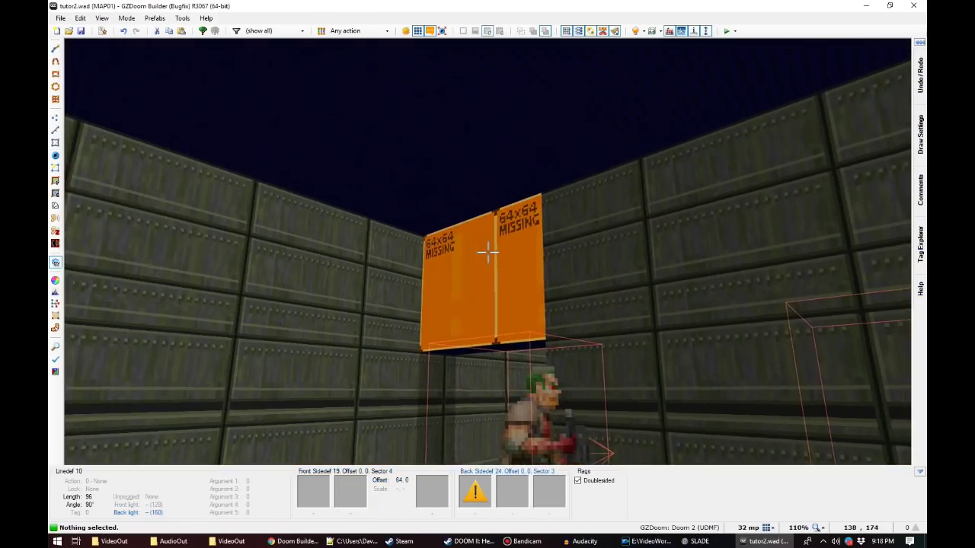
pyautogui.hotkey('ctrl', 'c')
pyautogui.hotkey('ctrl', 'v')
pyautogui.hotkey('ctrl', 'a')
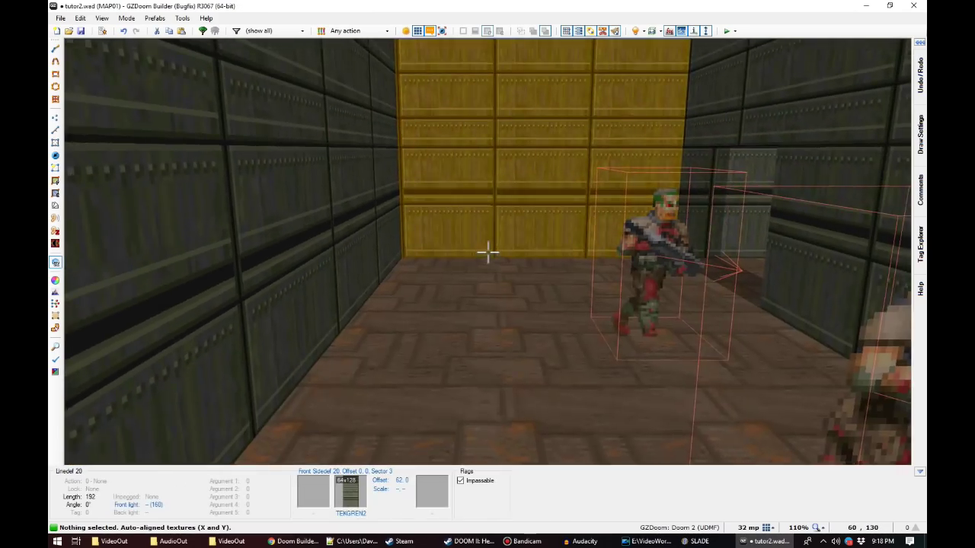
pyautogui.press('t')
pyautogui.scroll(8, 495, 242)
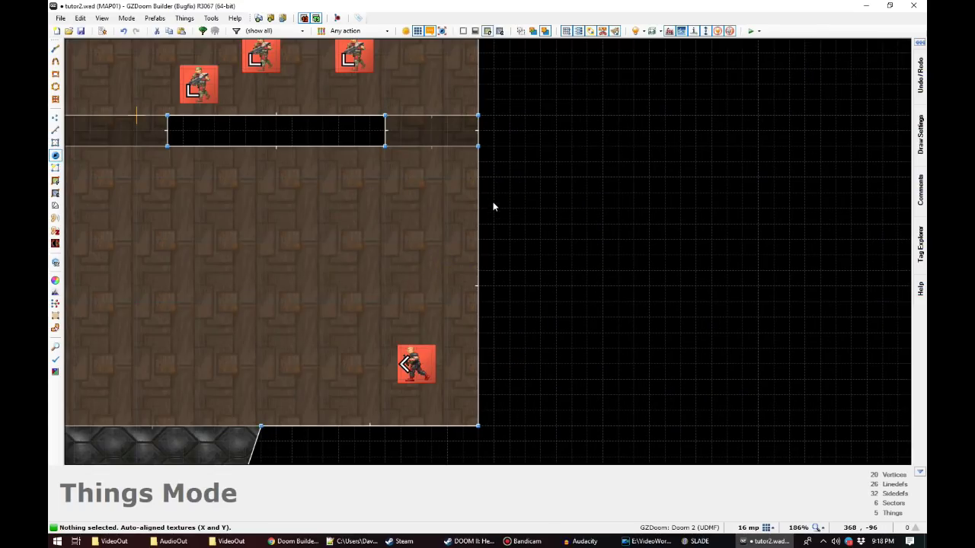
# Step: Draw a rectangular sector 192 units wide and 160 deep extending north from the western part of the north room's back wall
pyautogui.scroll(-1, 485, 229)
pyautogui.scroll(1, 485, 230)
pyautogui.press('Up')
pyautogui.press('Up')
pyautogui.press('Up')
pyautogui.press('Up')
pyautogui.press('Up')
pyautogui.press('Up')
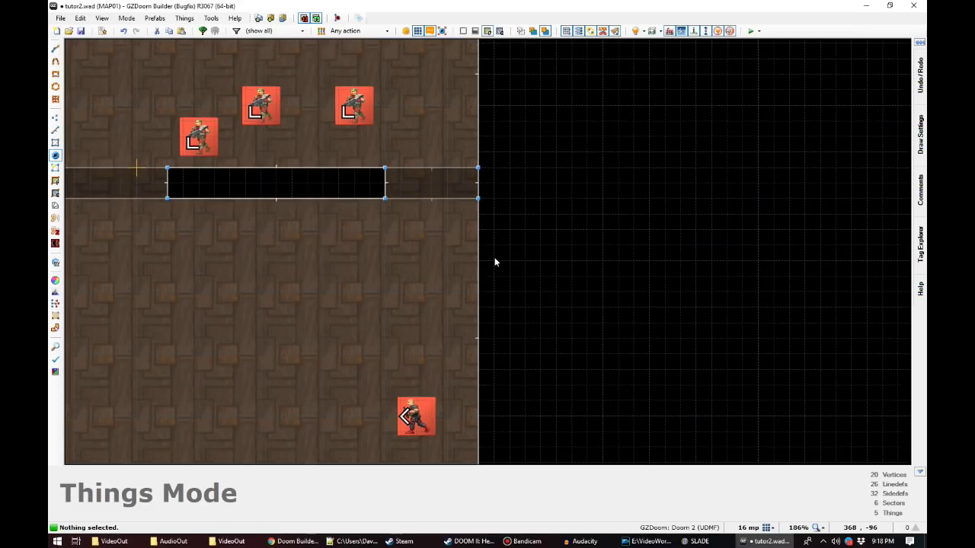
pyautogui.press('Left')
pyautogui.press('Left')
pyautogui.press('Left')
pyautogui.press('Left')
pyautogui.press('Left')
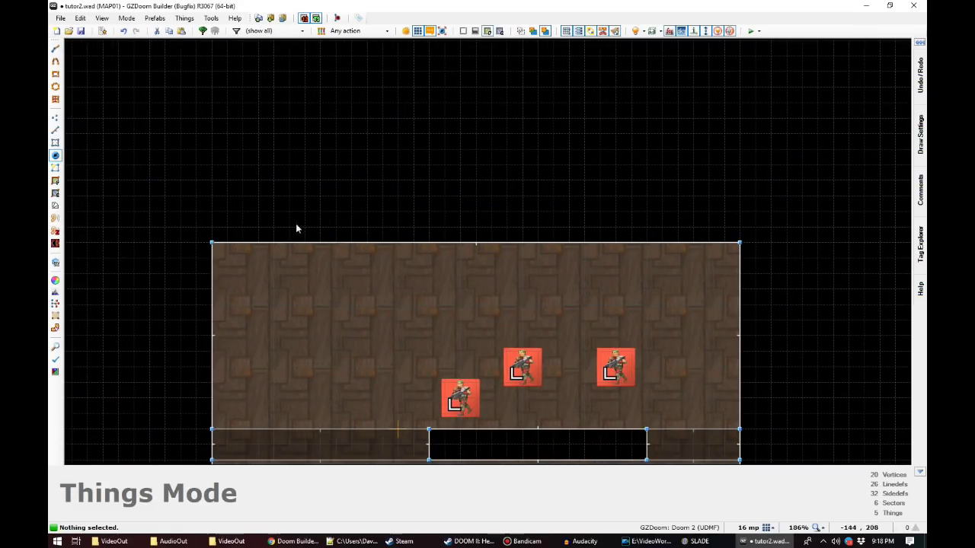
pyautogui.press('d')
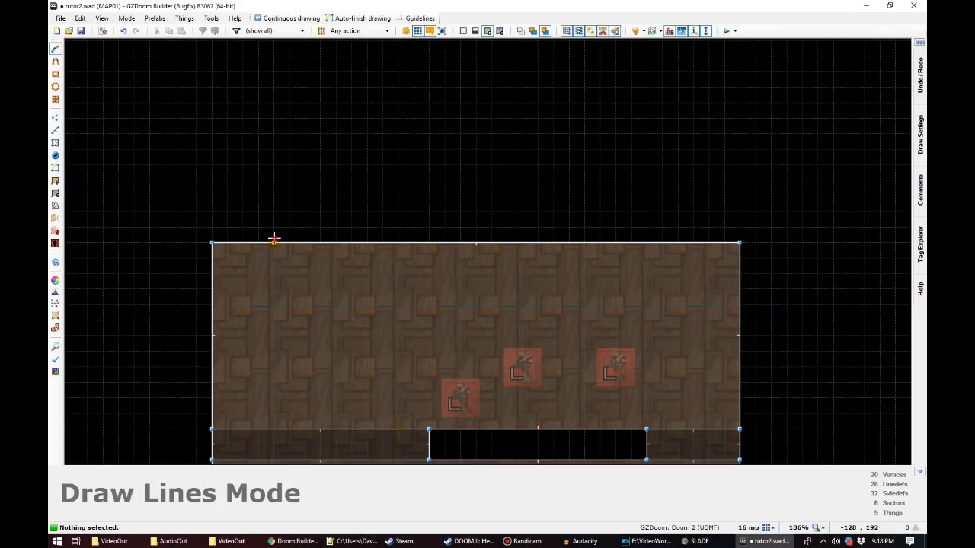
pyautogui.click(274, 88)
pyautogui.click(459, 86)
pyautogui.click(459, 243)
pyautogui.click(273, 242)
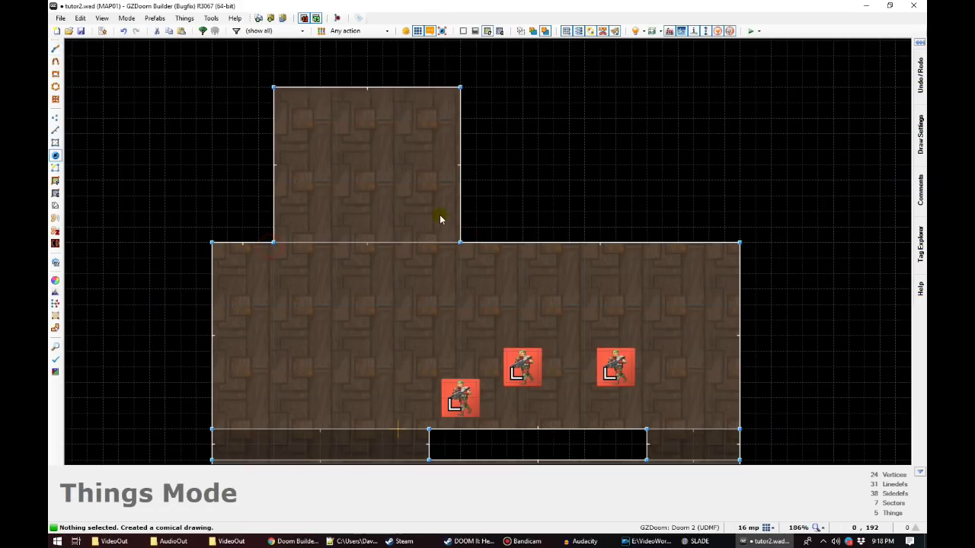
pyautogui.scroll(1, 499, 208)
pyautogui.scroll(-1, 524, 179)
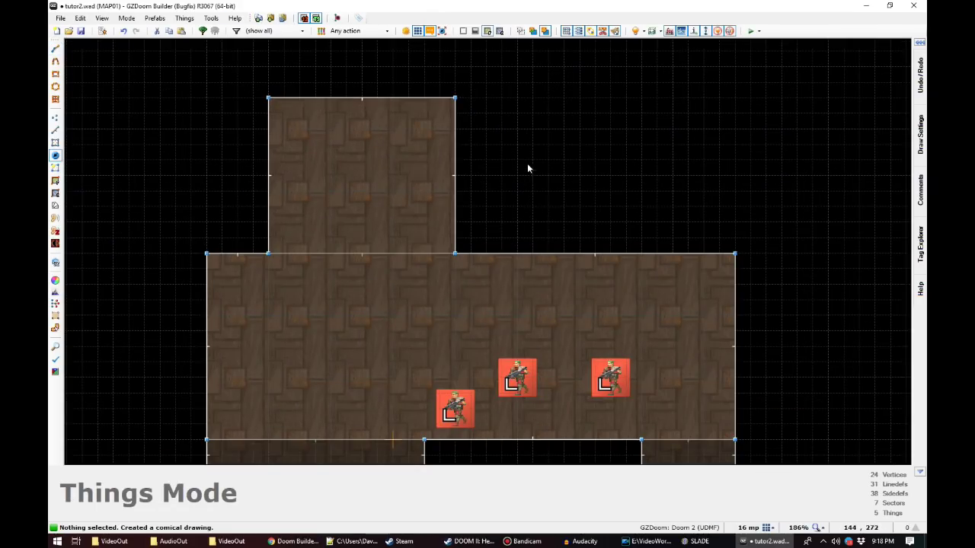
# Step: In the 3D view, raise the new alcove's floor to 64 to make a platform
pyautogui.press('w')
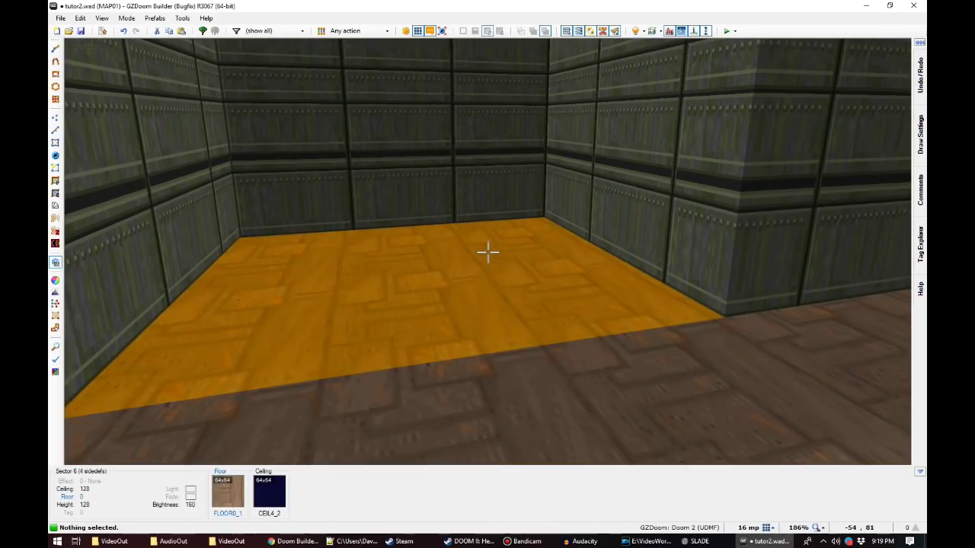
pyautogui.click(487, 252)
pyautogui.scroll(8, 487, 252)
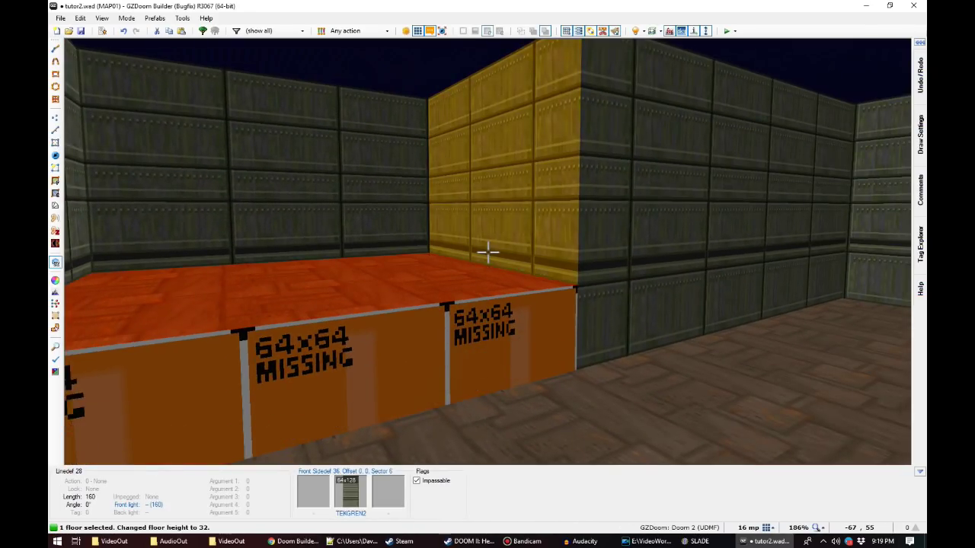
pyautogui.press('c')
pyautogui.press('d')
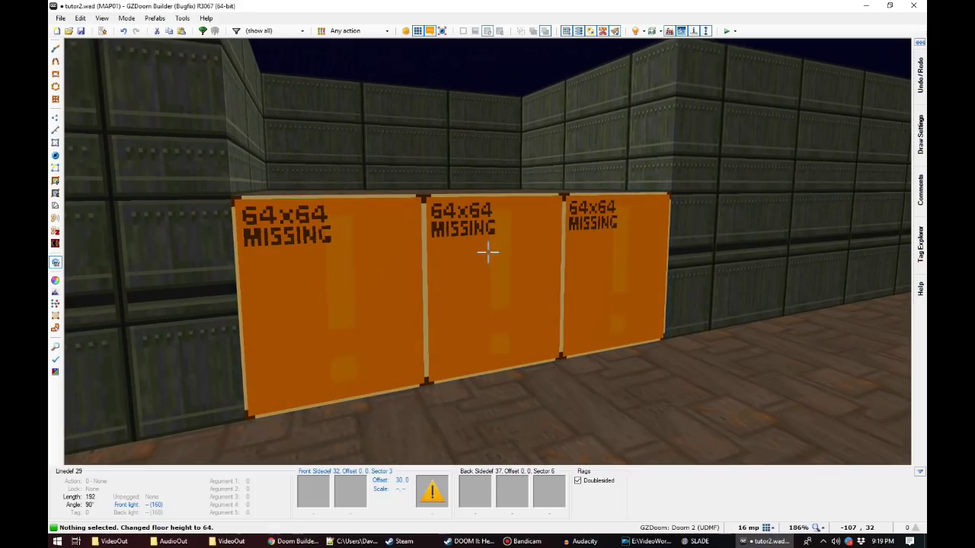
# Step: Apply the COMPWERD texture to the platform's missing front wall, check it in 3D, and return to the 2D map
pyautogui.rightClick(487, 252)
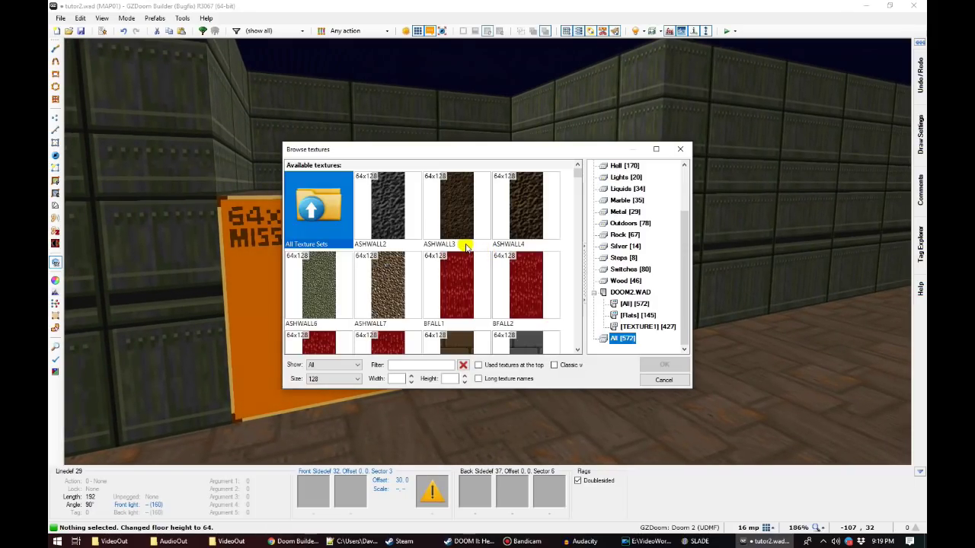
pyautogui.write('COMP')
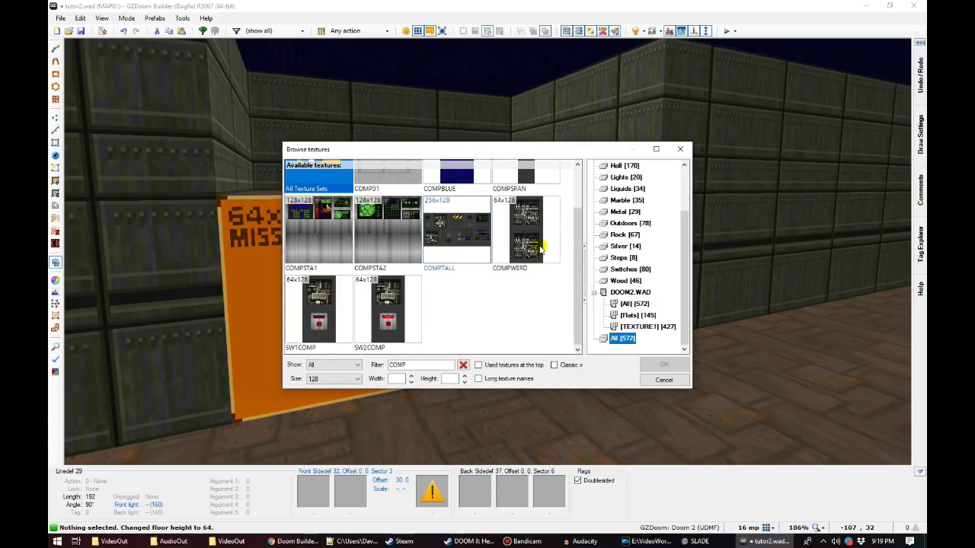
pyautogui.doubleClick(544, 259)
pyautogui.press('f')
pyautogui.press('d')
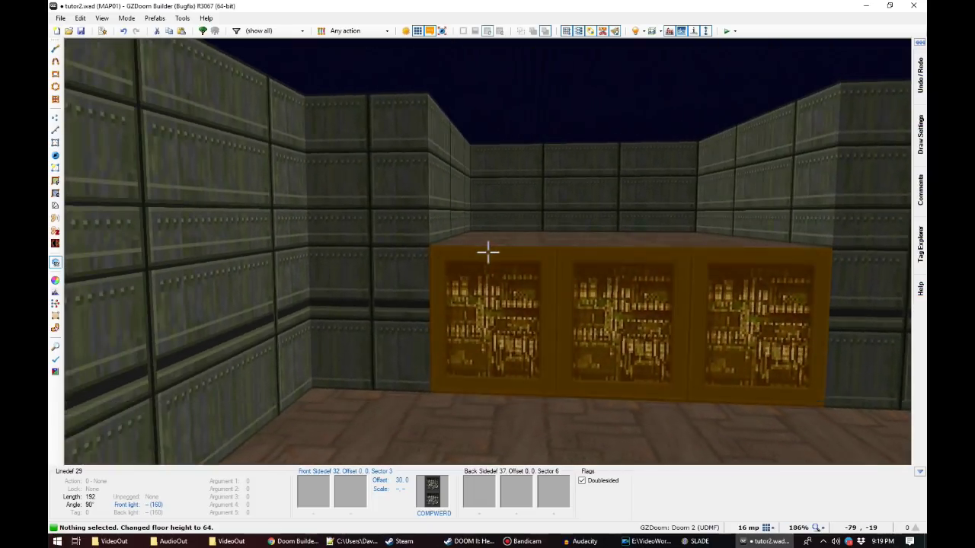
pyautogui.press('e')
pyautogui.press('d')
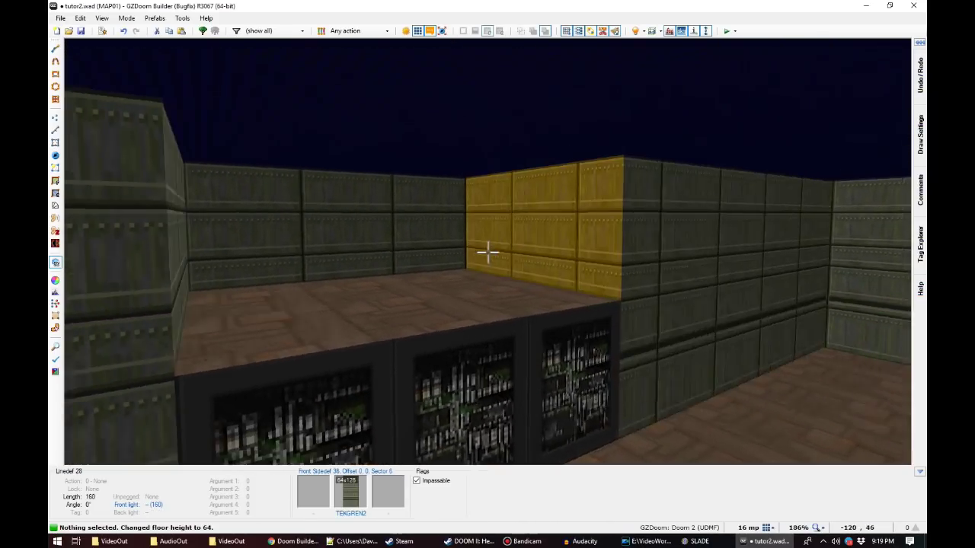
pyautogui.press('f')
pyautogui.press('d')
pyautogui.press('t')
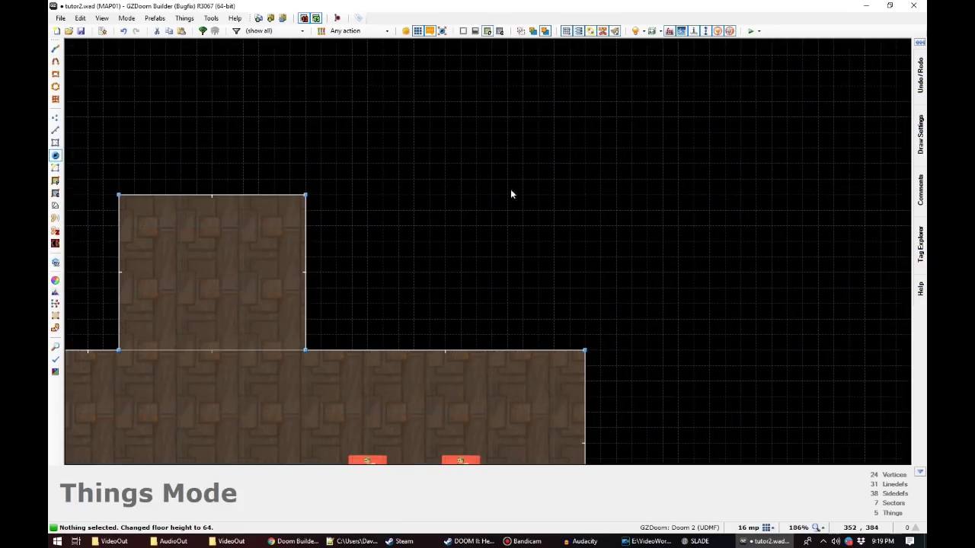
# Step: Draw the first two stair sectors curving east from the platform, starting with an 80-unit edge in line with its north wall
pyautogui.scroll(-1, 309, 213)
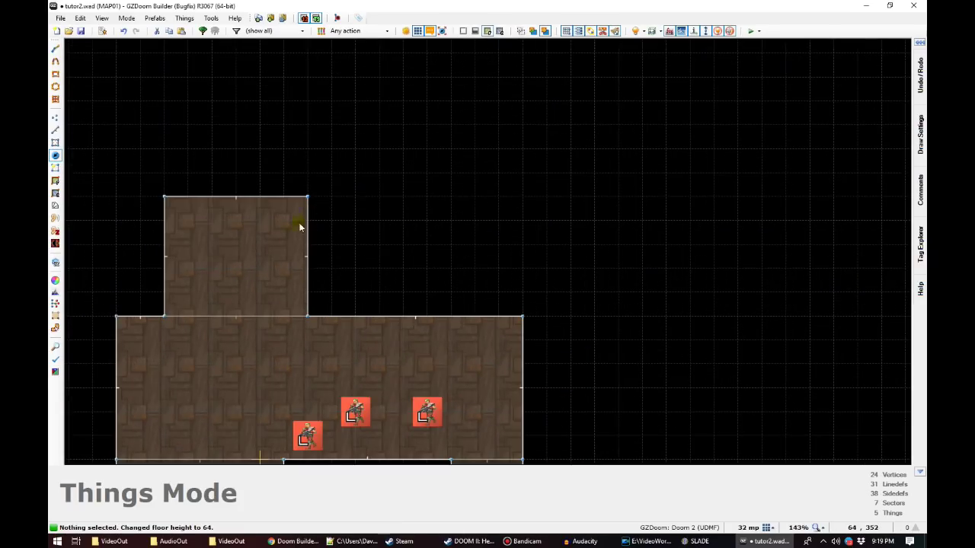
pyautogui.scroll(2, 306, 216)
pyautogui.hotkey('ctrl', 'd')
pyautogui.click(328, 175)
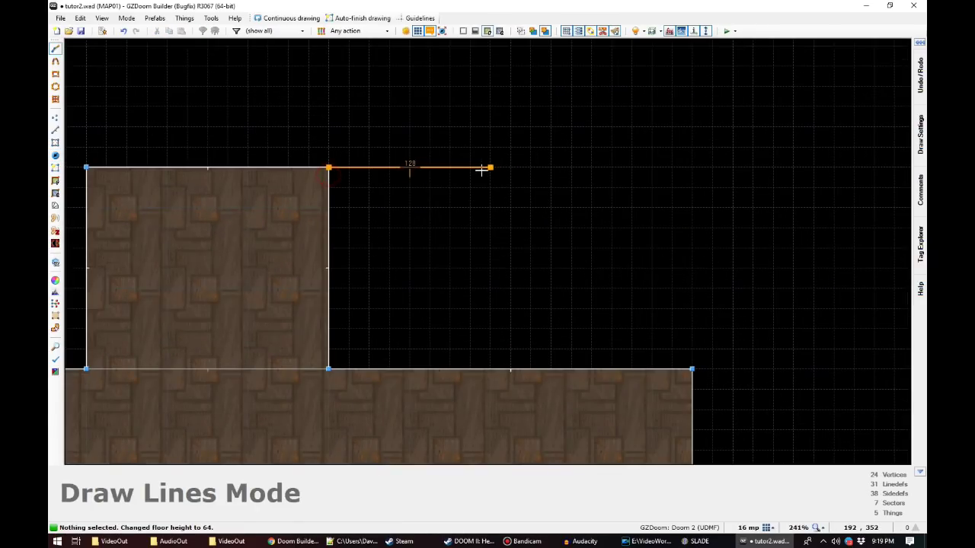
pyautogui.click(431, 168)
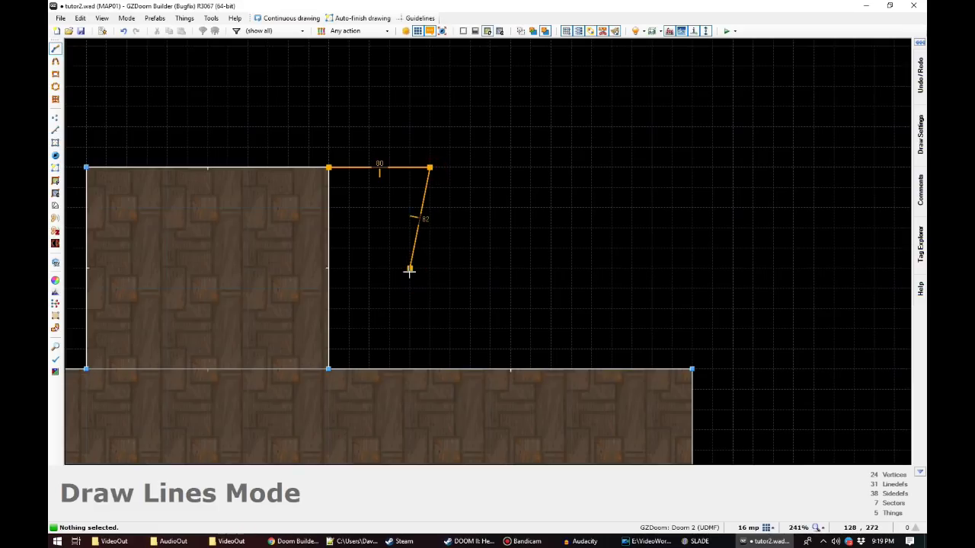
pyautogui.click(333, 261)
pyautogui.hotkey('ctrl', 'd')
pyautogui.click(430, 167)
pyautogui.click(510, 205)
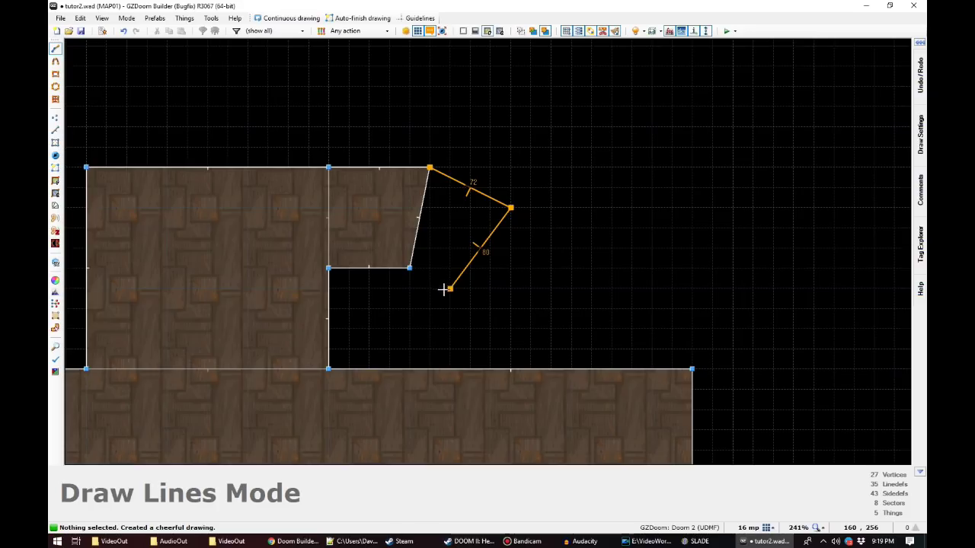
pyautogui.click(431, 167)
# Step: Draw the last two stair sectors, curving south to meet the north room with a 64-unit opening
pyautogui.hotkey('ctrl', 'd')
pyautogui.click(510, 207)
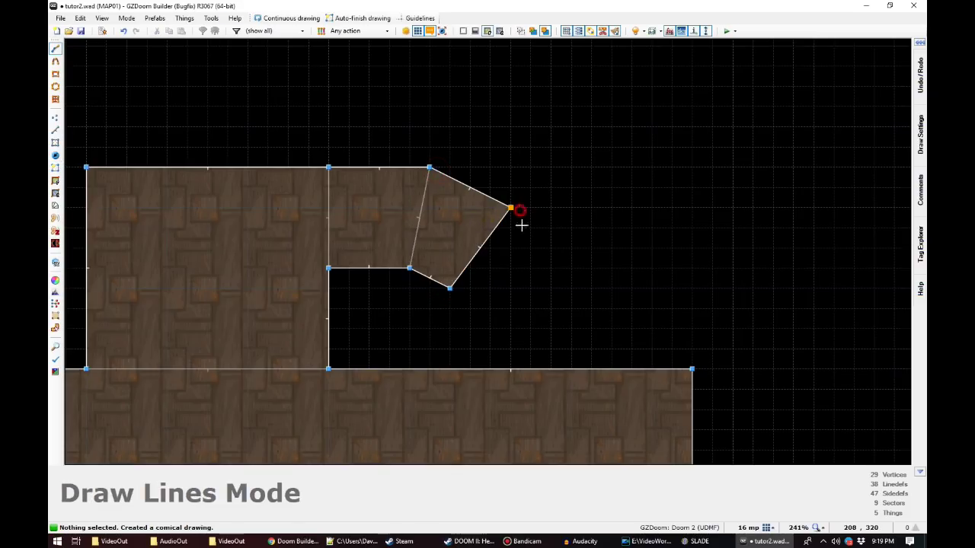
pyautogui.click(551, 309)
pyautogui.click(470, 329)
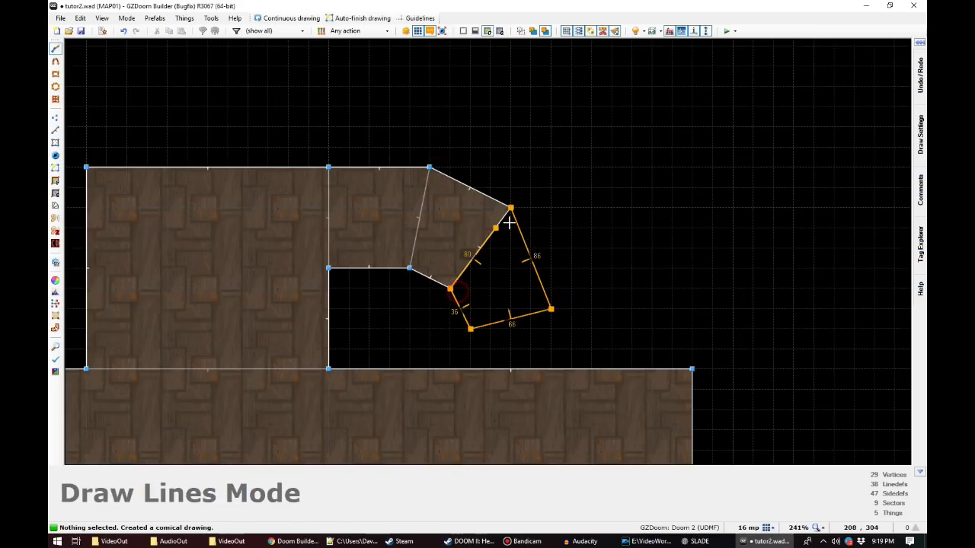
pyautogui.click(449, 288)
pyautogui.press('d')
pyautogui.click(551, 309)
pyautogui.click(471, 370)
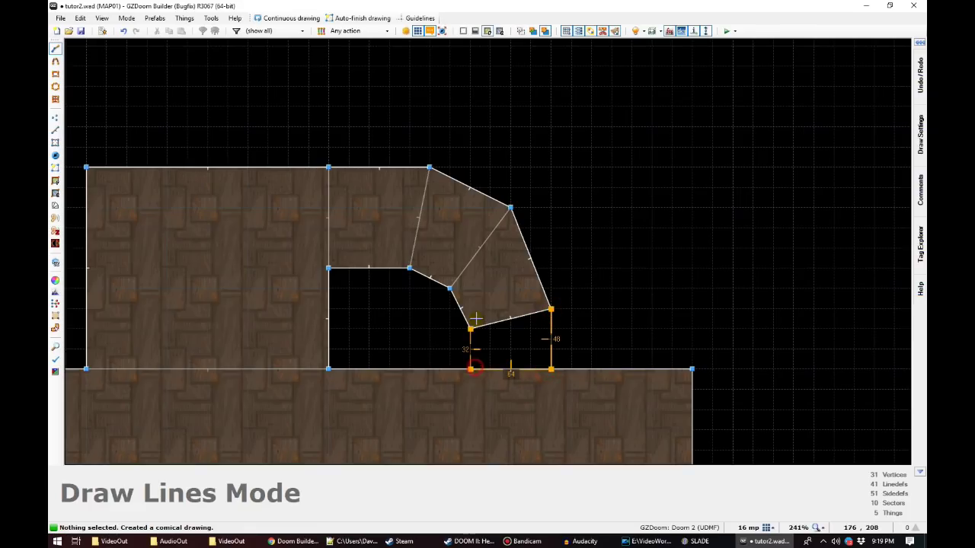
pyautogui.click(470, 329)
# Step: Move the outer vertices of the curved stairway's lower half east to widen the passage
pyautogui.press('v')
pyautogui.moveTo(535, 398); pyautogui.dragTo(576, 296)
pyautogui.moveTo(553, 309); pyautogui.dragTo(593, 309, button='right')
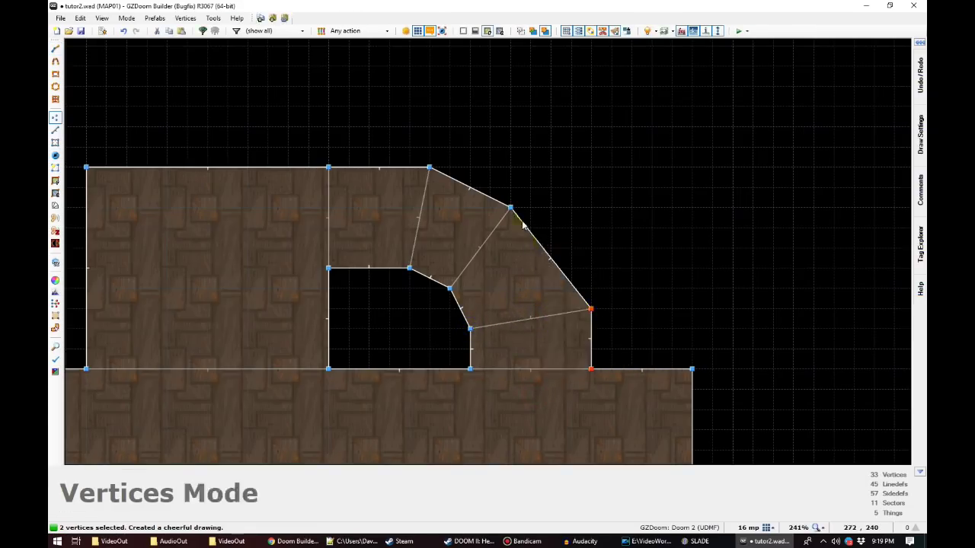
pyautogui.moveTo(512, 207); pyautogui.dragTo(530, 207, button='right')
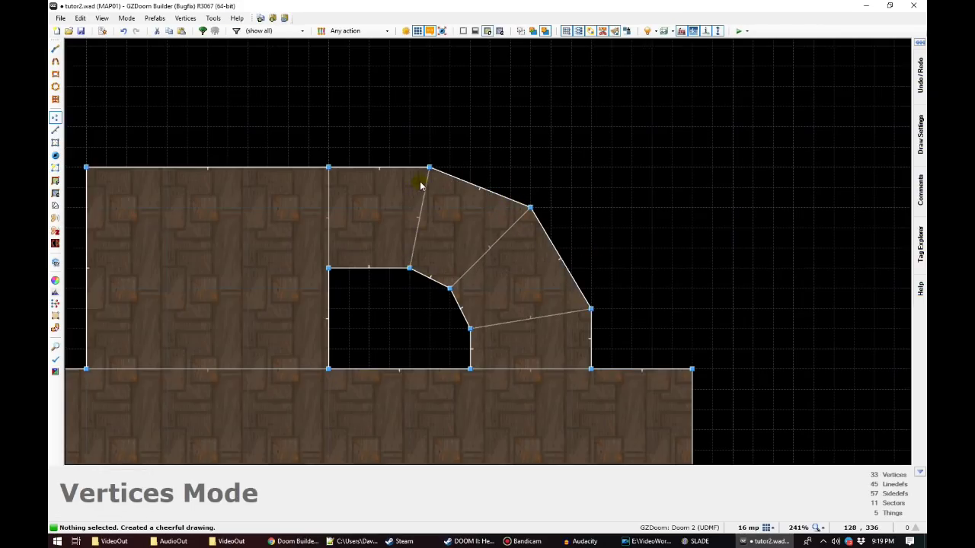
# Step: Move the inner vertices of the curved stairway's upper half south to widen it and smooth the inside curve
pyautogui.moveTo(409, 268); pyautogui.dragTo(409, 288, button='right')
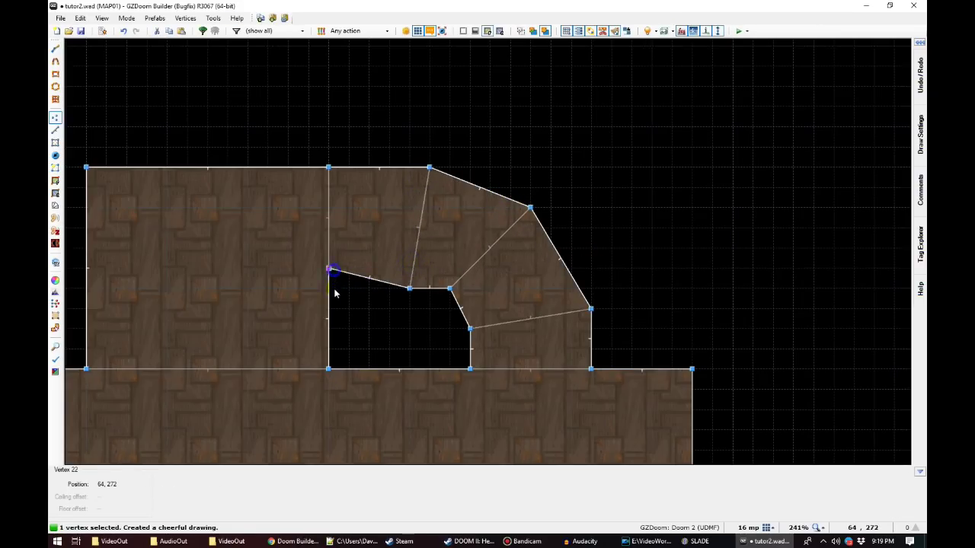
pyautogui.moveTo(333, 291); pyautogui.dragTo(334, 311, button='right')
pyautogui.moveTo(450, 288)
pyautogui.mouseDown(button='right')
pyautogui.moveTo(450, 309)
pyautogui.moveTo(449, 296)
pyautogui.moveTo(426, 308)
pyautogui.moveTo(446, 302)
pyautogui.mouseUp(button='right')
pyautogui.moveTo(516, 123); pyautogui.dragTo(551, 181)
pyautogui.scroll(-2, 409, 251)
pyautogui.scroll(2, 425, 328)
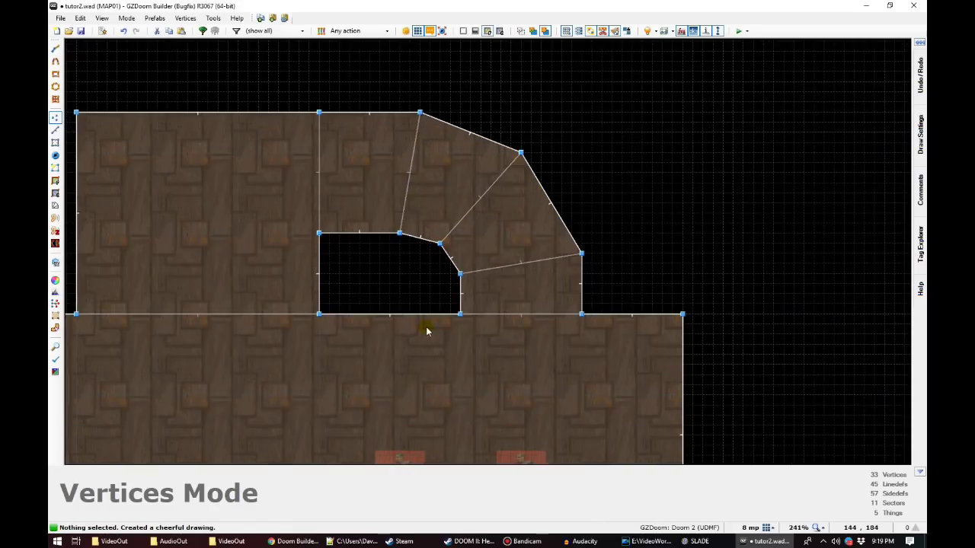
pyautogui.scroll(-2, 426, 331)
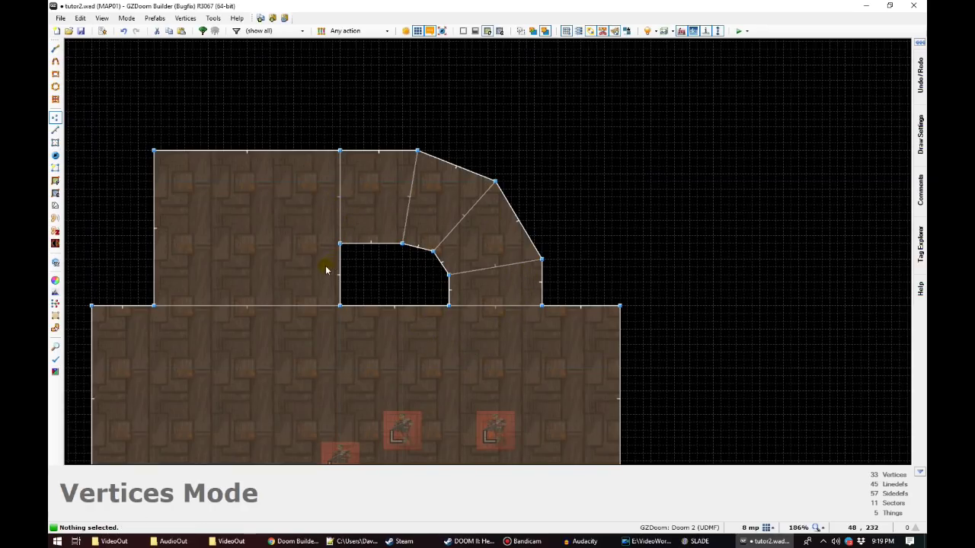
# Step: In the 3D view, lower the floor of the stair sector next to the platform to 48
pyautogui.press('q')
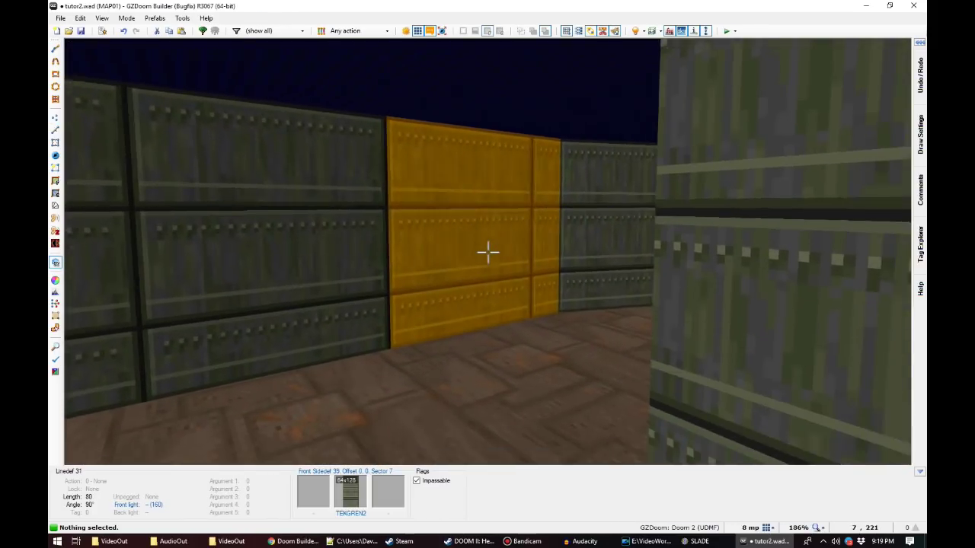
pyautogui.click(488, 252)
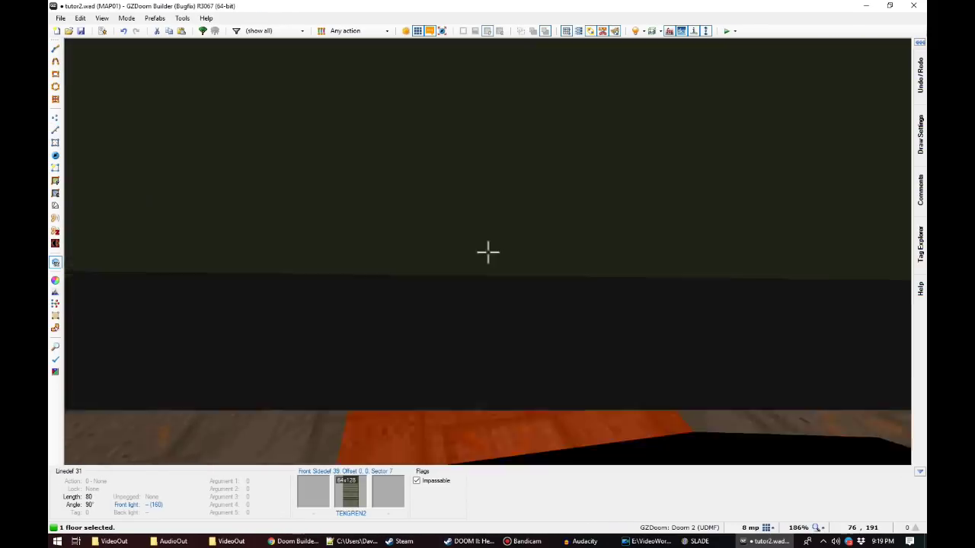
pyautogui.scroll(-2, 488, 252)
pyautogui.press('c')
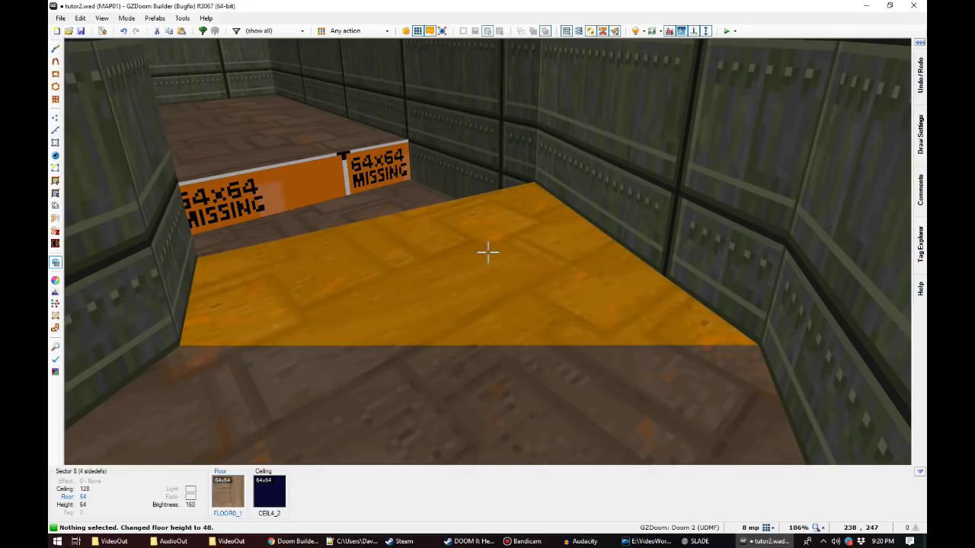
# Step: Lower the floor of the next stair sector to 32 and that of the one below it to 16
pyautogui.click(488, 252)
pyautogui.click(488, 252)
pyautogui.scroll(1, 488, 252)
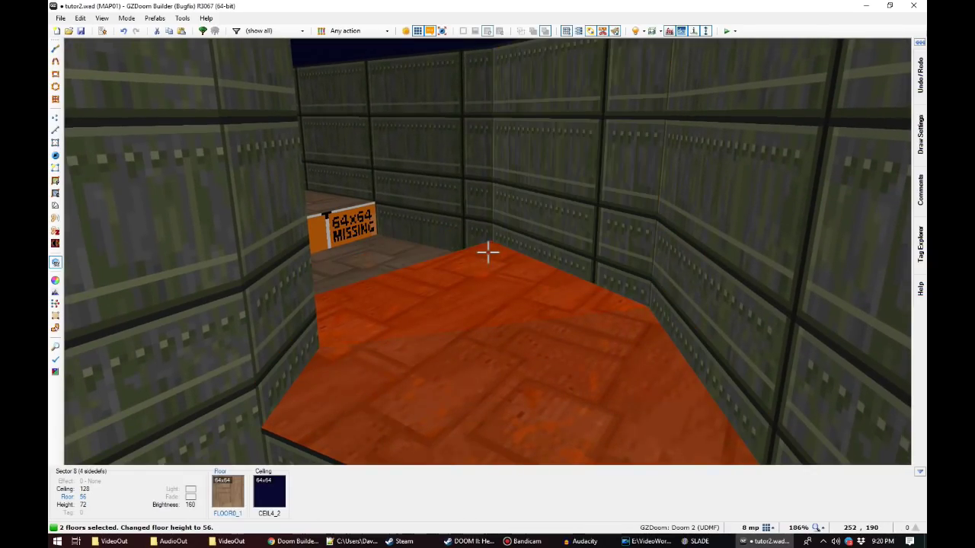
pyautogui.scroll(-3, 488, 252)
pyautogui.press('c')
pyautogui.click(488, 252)
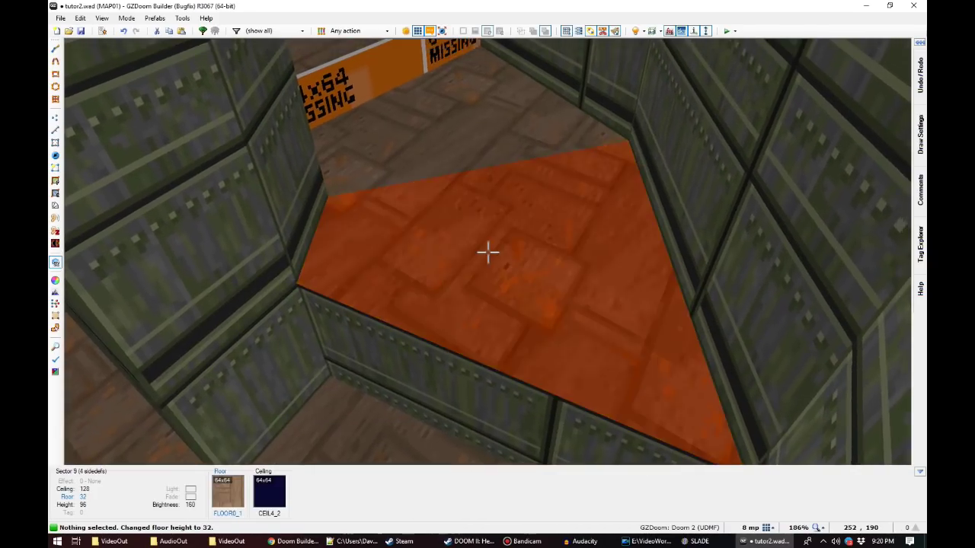
pyautogui.scroll(-1, 488, 252)
pyautogui.scroll(-1, 488, 252)
pyautogui.press('c')
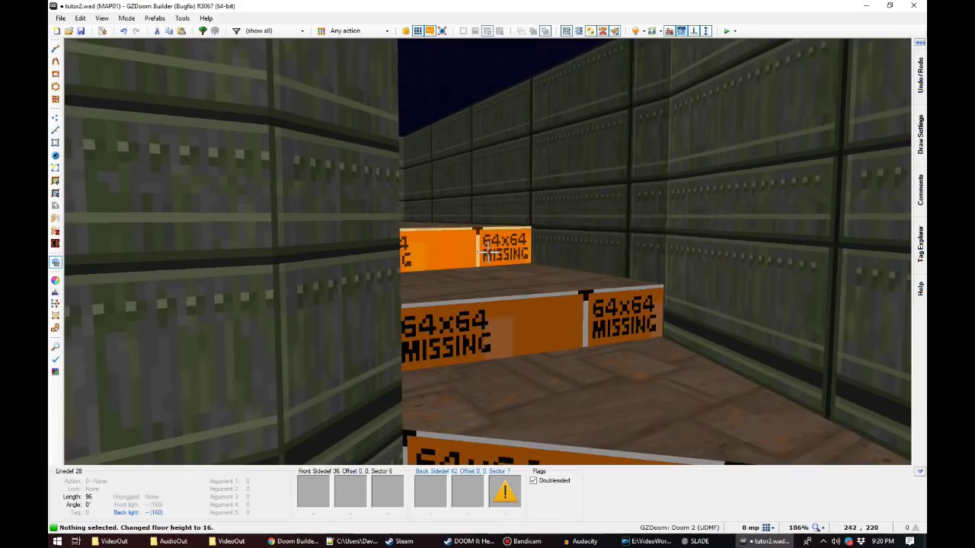
# Step: Select all four stair risers, apply the STEP5 texture to them, and clear the selection
pyautogui.click(488, 252)
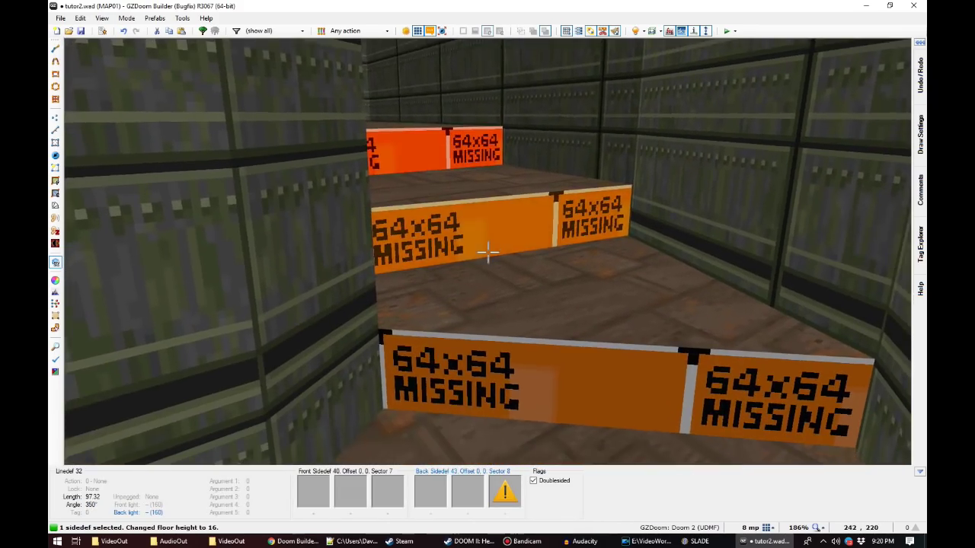
pyautogui.click(489, 252)
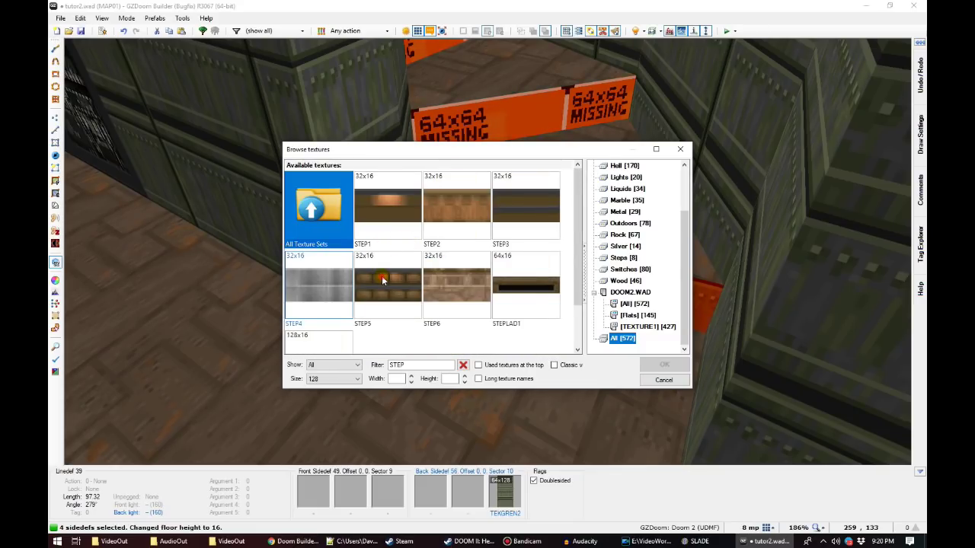
pyautogui.press('c')
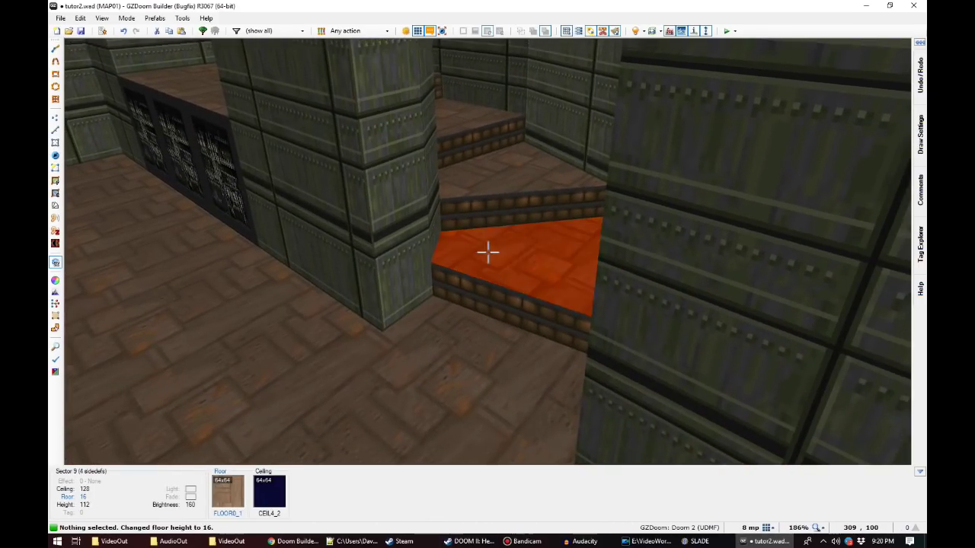
# Step: Apply the FLOOR0_3 flat to the platform floor and the three stair floors together, and clear the selection
pyautogui.click(488, 252)
pyautogui.click(488, 252)
pyautogui.click(488, 252)
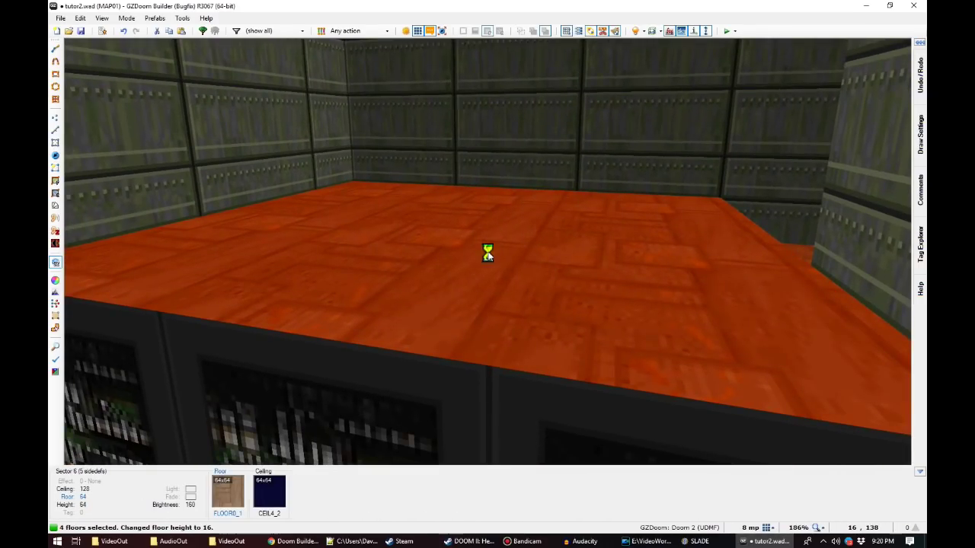
pyautogui.rightClick(488, 252)
pyautogui.doubleClick(394, 290)
pyautogui.press('c')
# Step: Look over the platform, the curved stairs, the wide opening and the wall textures of both rooms in the 3D view
pyautogui.press('d')
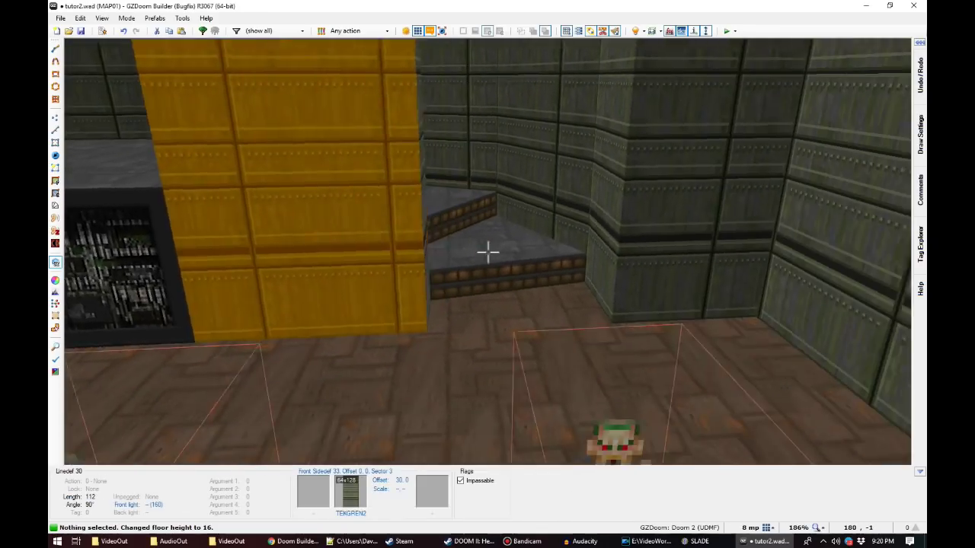
pyautogui.press('e')
pyautogui.press('d')
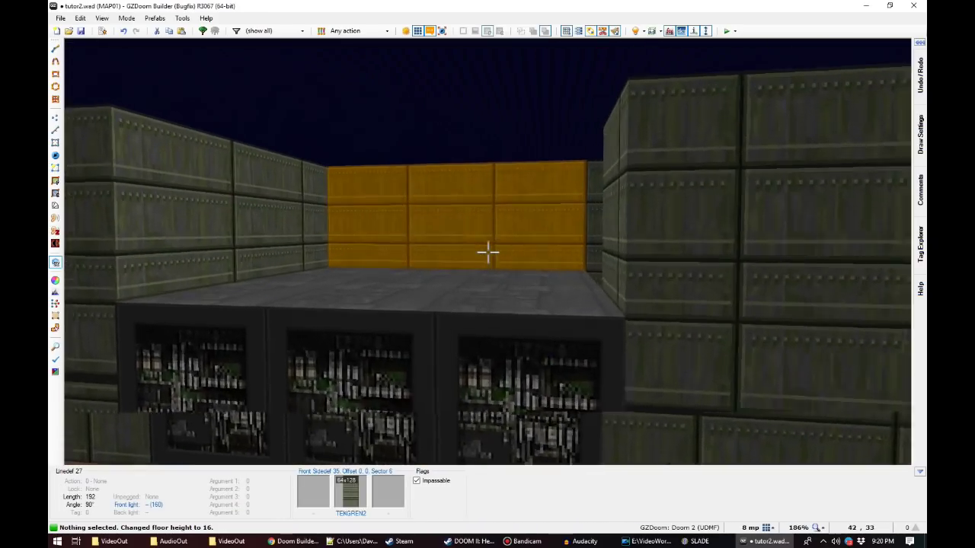
pyautogui.press('s')
pyautogui.press('e')
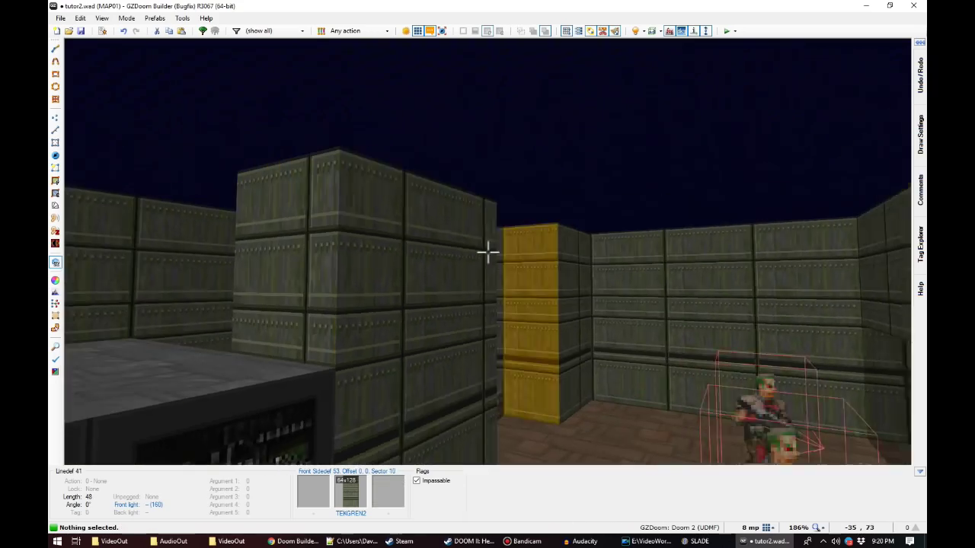
pyautogui.press('s')
pyautogui.press('e')
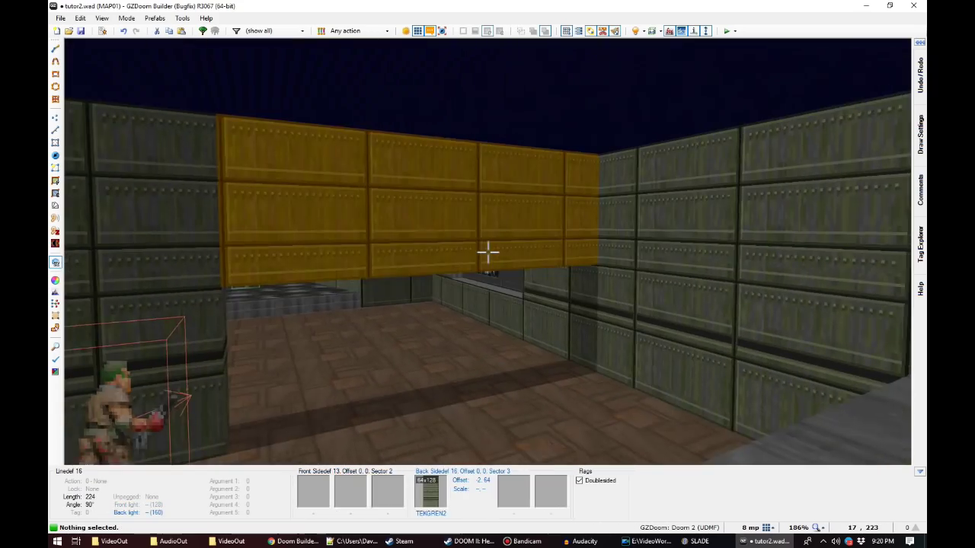
pyautogui.press('e')
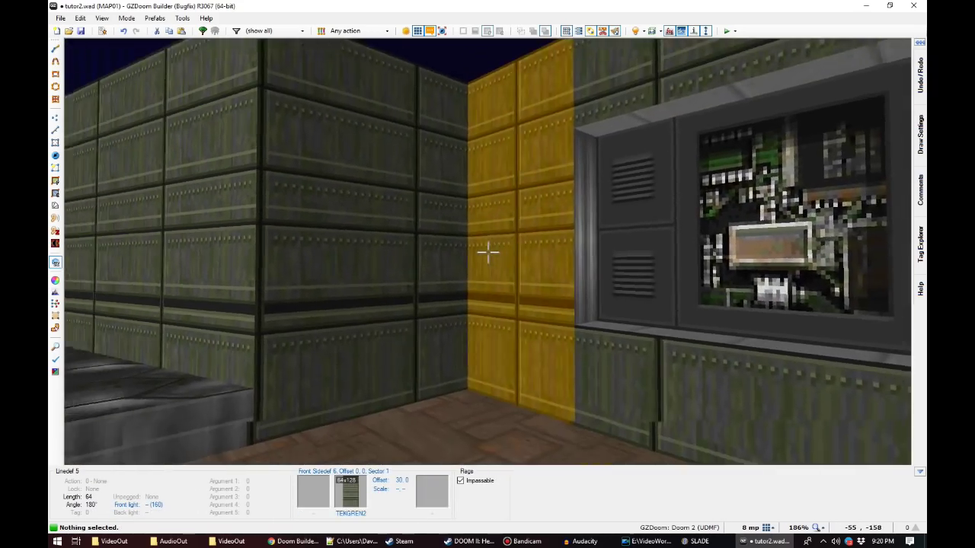
pyautogui.press('e')
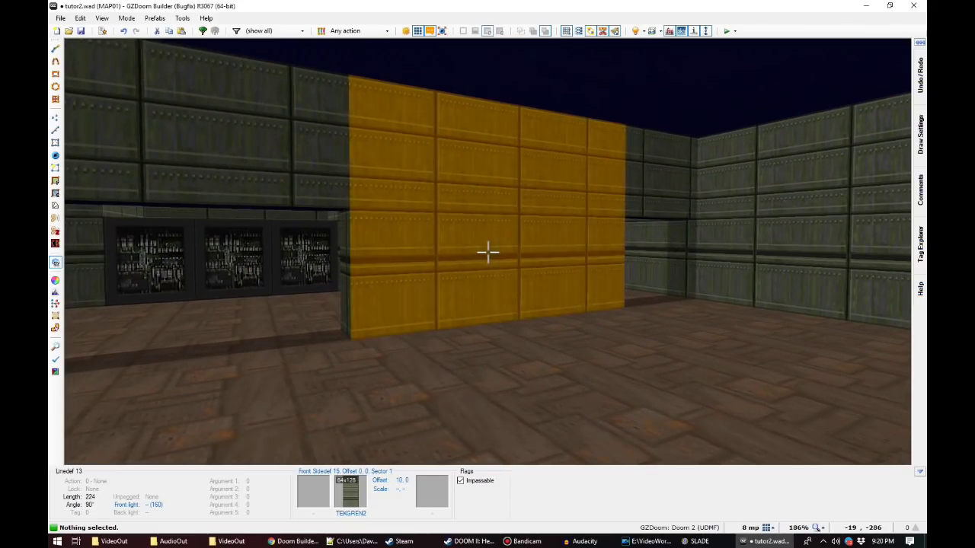
# Step: Draw a 128 by 64 rectangular sector in the southern room against the south face of the dividing wall
pyautogui.press('q')
pyautogui.scroll(-5, 489, 254)
pyautogui.scroll(6, 547, 142)
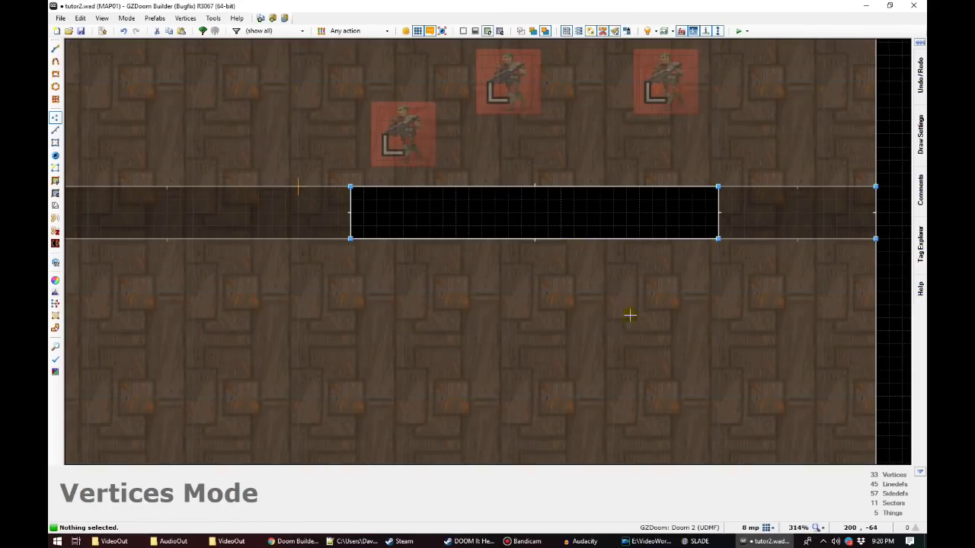
pyautogui.press('d')
pyautogui.click(652, 239)
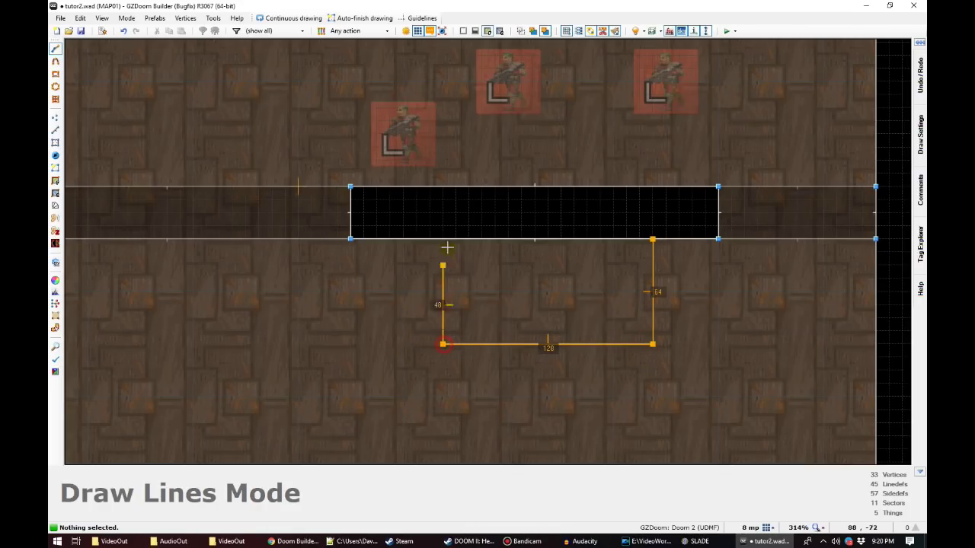
pyautogui.click(652, 239)
# Step: In the 3D view, raise the new rectangular sector's floor to 64 and flood-fill its missing side textures with COMPWERD
pyautogui.press('q')
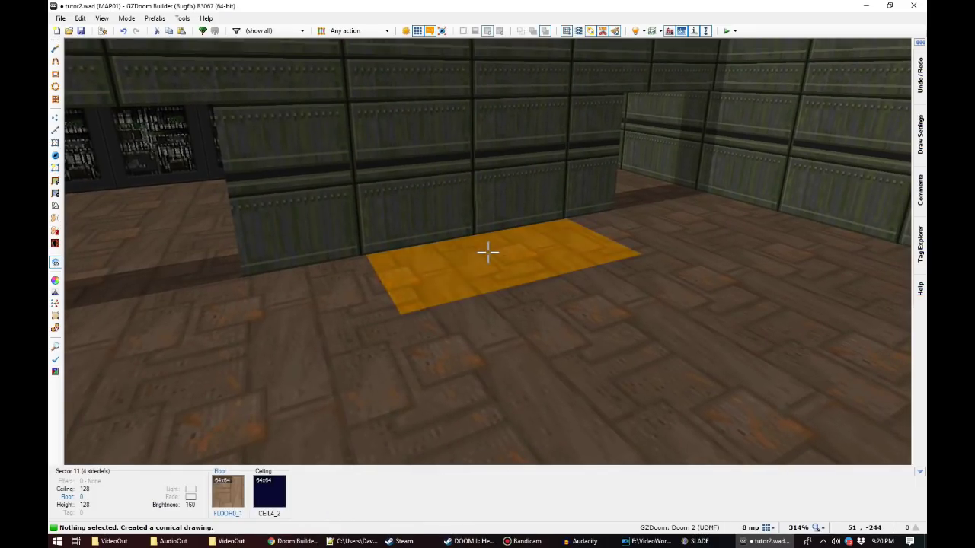
pyautogui.click(487, 251)
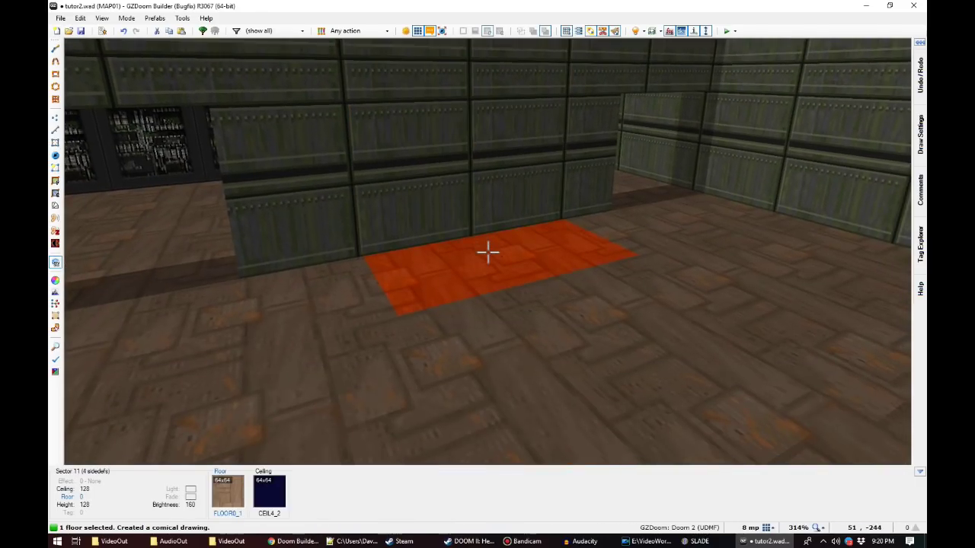
pyautogui.scroll(8, 487, 251)
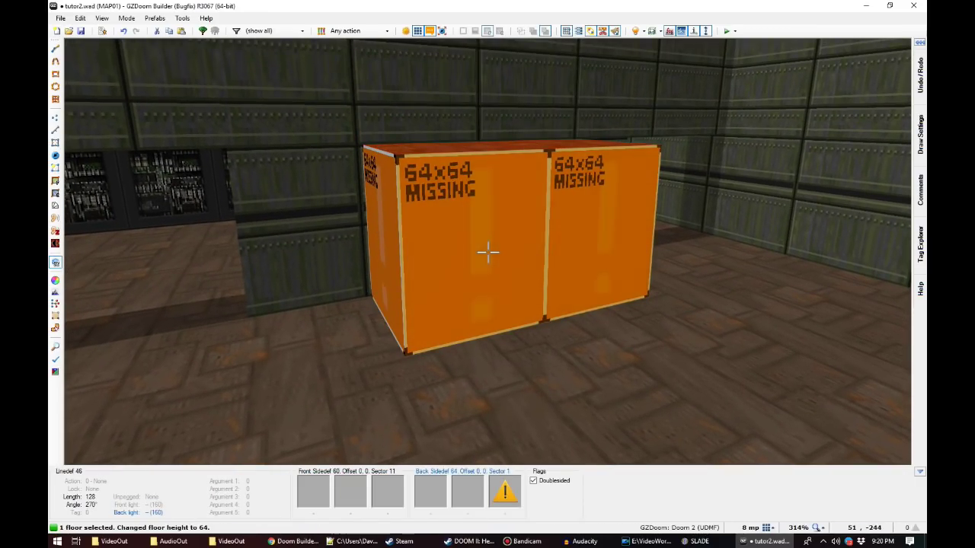
pyautogui.hotkey('ctrl', 'c')
pyautogui.hotkey('ctrl', 'shift', 'v')
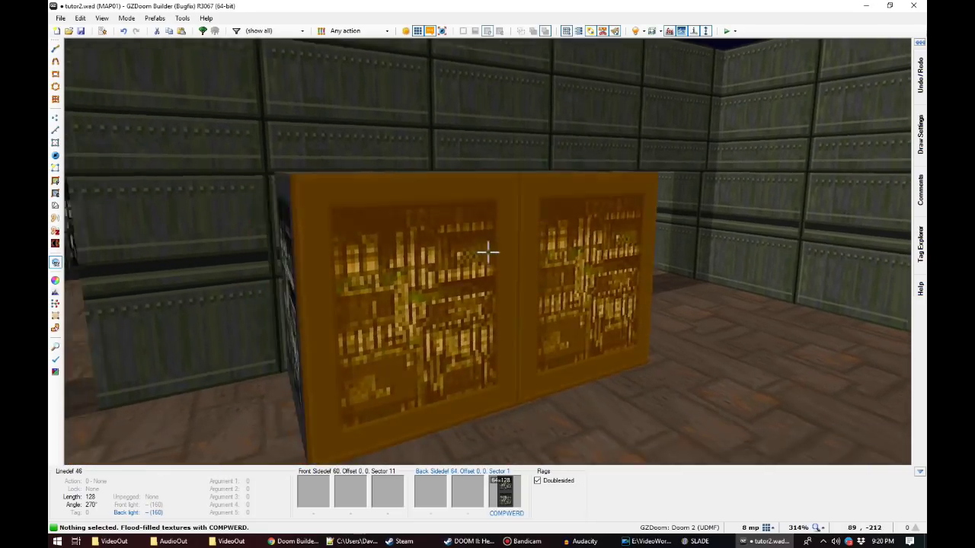
# Step: Browse flats for the top of the computer block, filtering by FLAT and by COMP, and clear the filter
pyautogui.press('t')
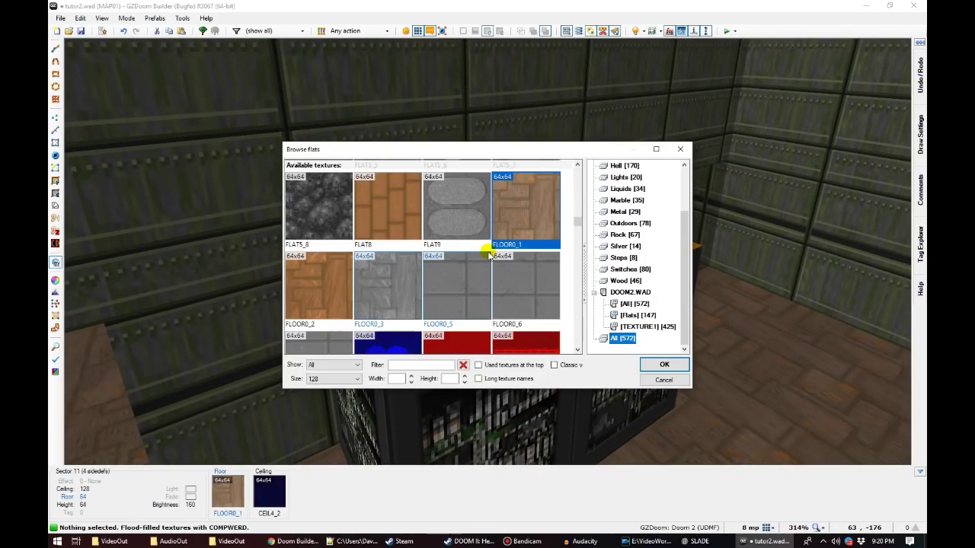
pyautogui.scroll(-10, 442, 261)
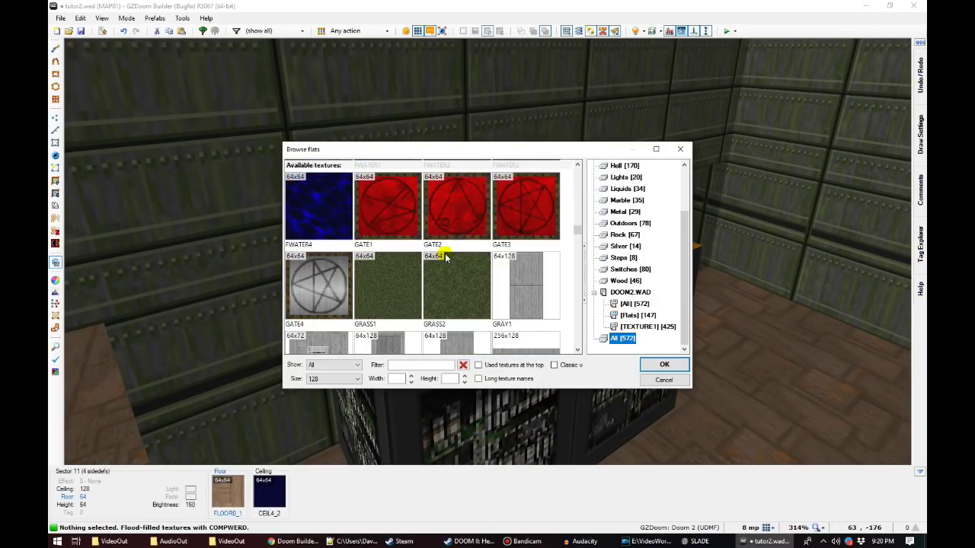
pyautogui.scroll(-10, 445, 259)
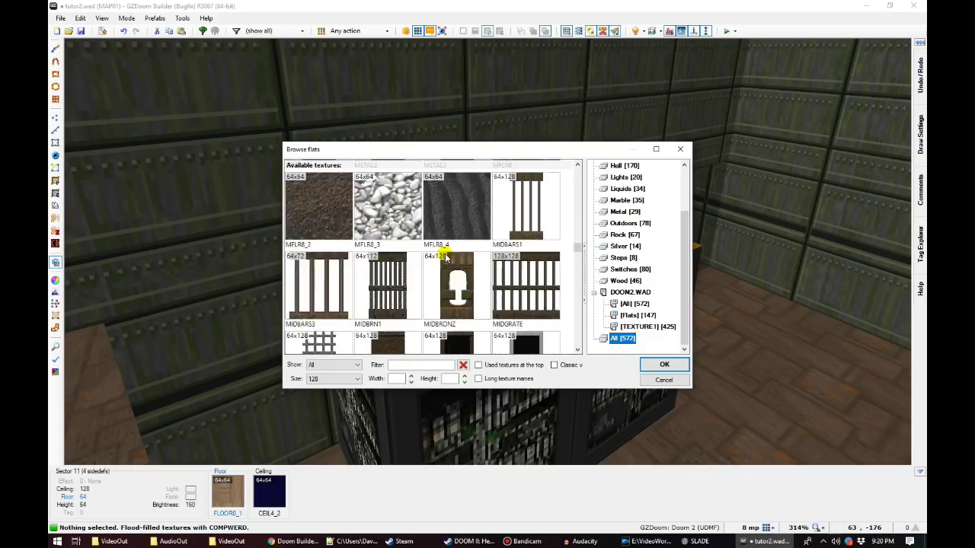
pyautogui.write('FLAT')
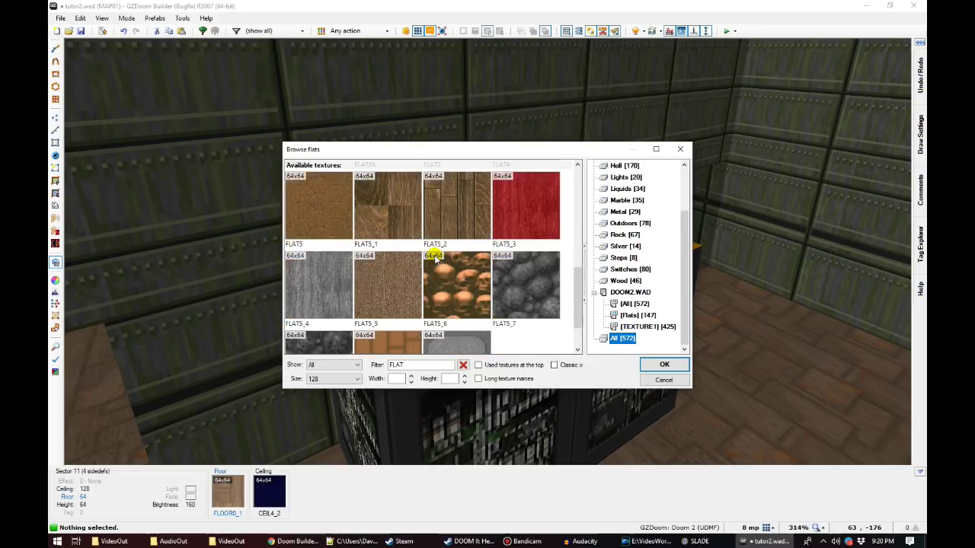
pyautogui.scroll(-1, 436, 259)
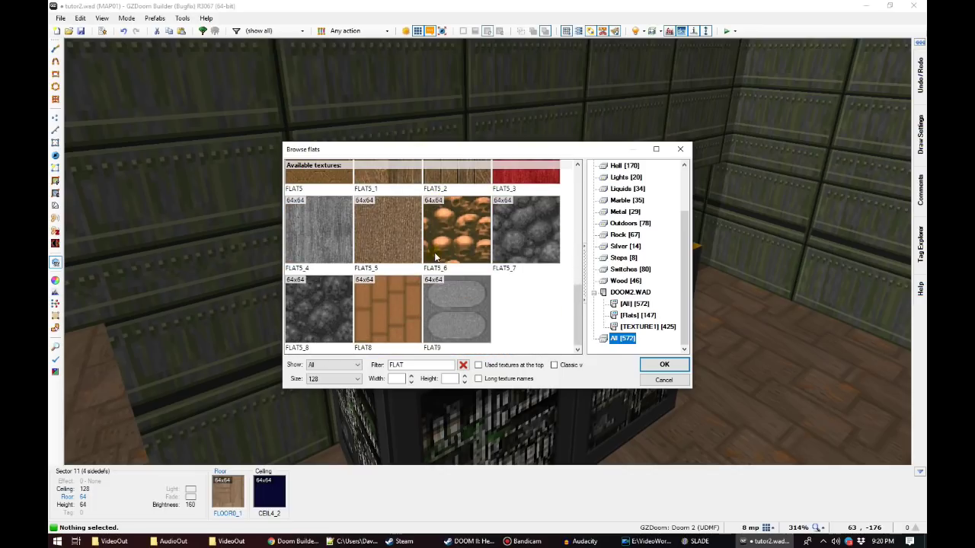
pyautogui.write('COMP')
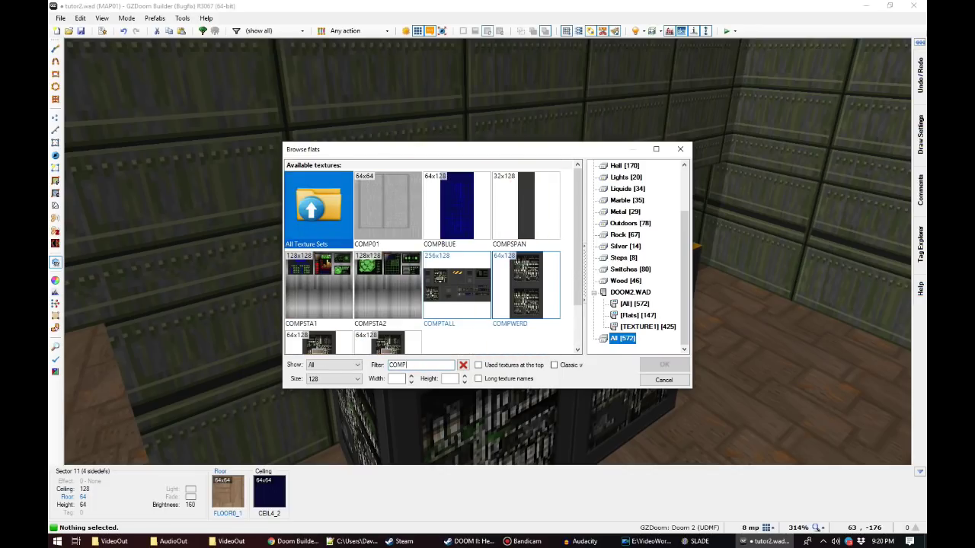
pyautogui.scroll(-1, 500, 219)
pyautogui.scroll(1, 464, 250)
pyautogui.moveTo(426, 365); pyautogui.dragTo(288, 372)
pyautogui.press('BackSpace')
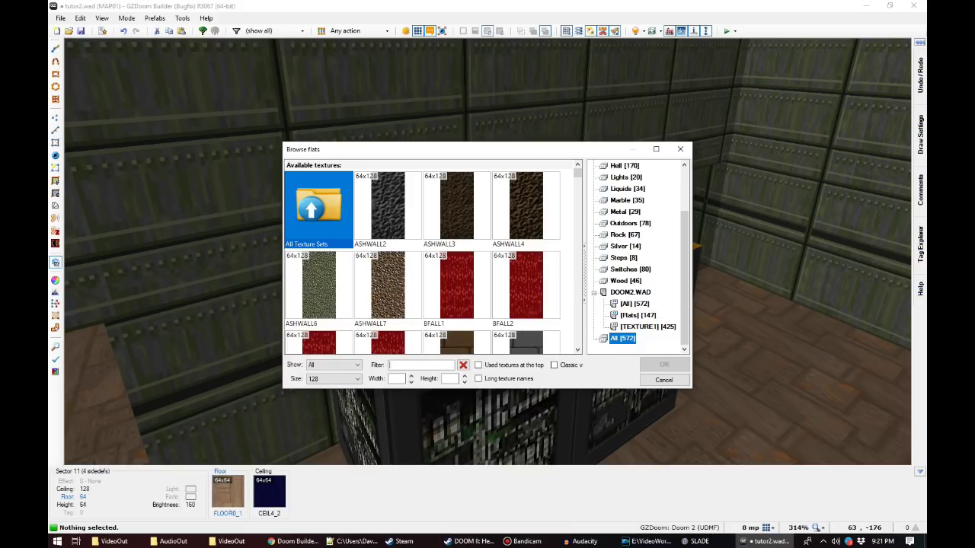
# Step: Filter the flats by FLOOR, apply FLOOR4_8 to the top of the computer block, and return to the 2D map
pyautogui.write('FLOOR')
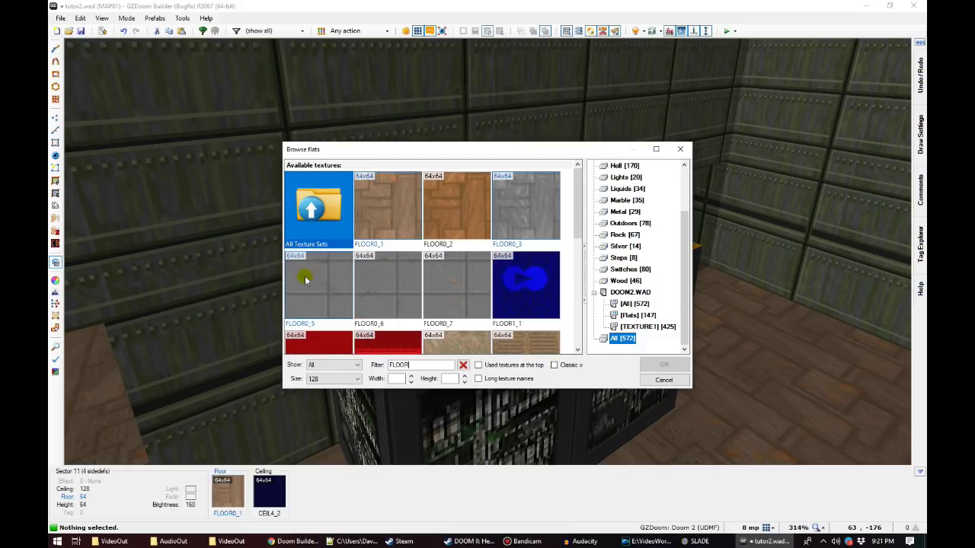
pyautogui.scroll(-5, 462, 248)
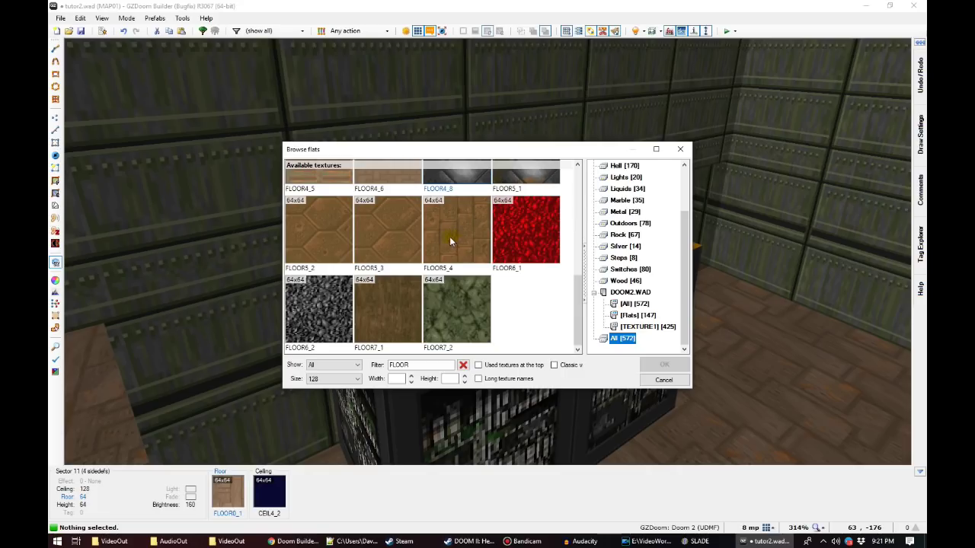
pyautogui.doubleClick(445, 250)
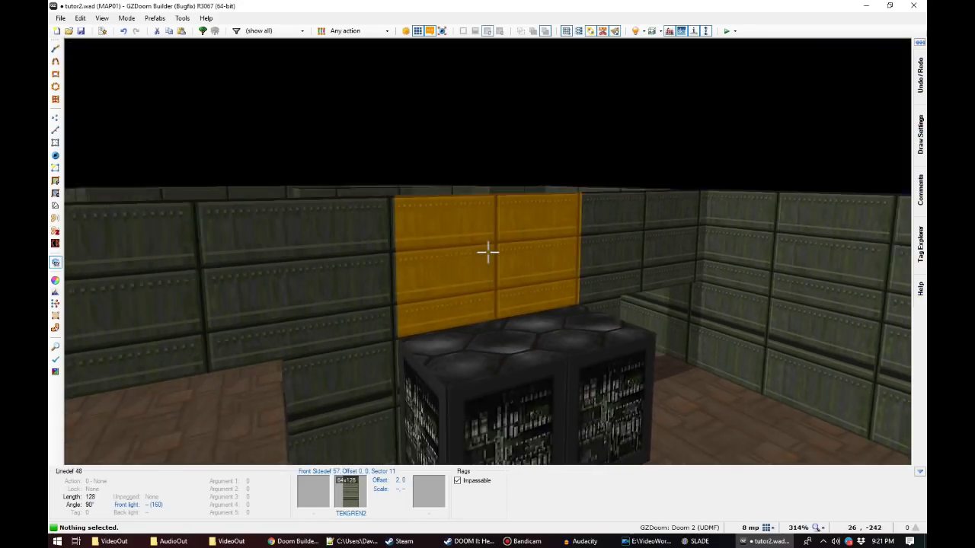
pyautogui.press('q')
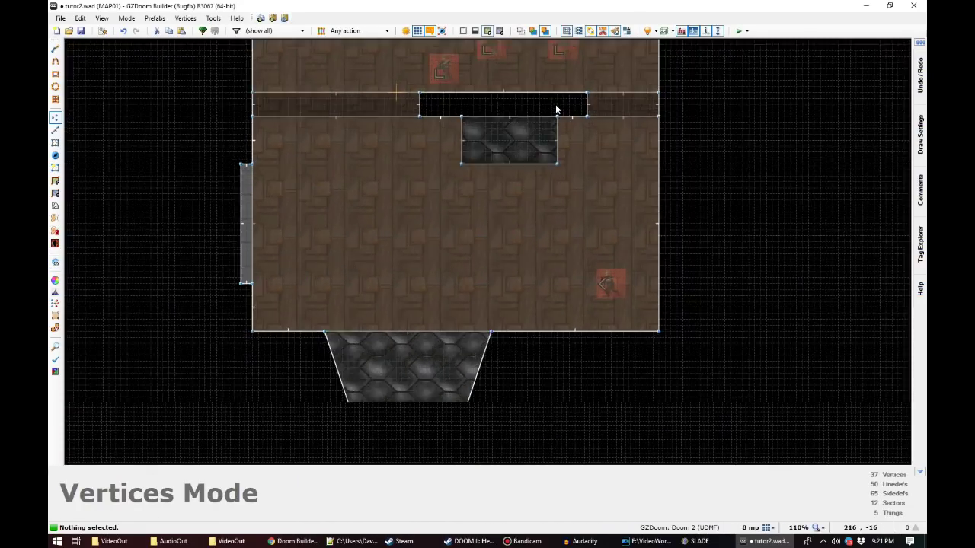
# Step: Place a blue keycard thing in the middle of the dark raised platform beside the dividing wall
pyautogui.scroll(3, 550, 147)
pyautogui.press('t')
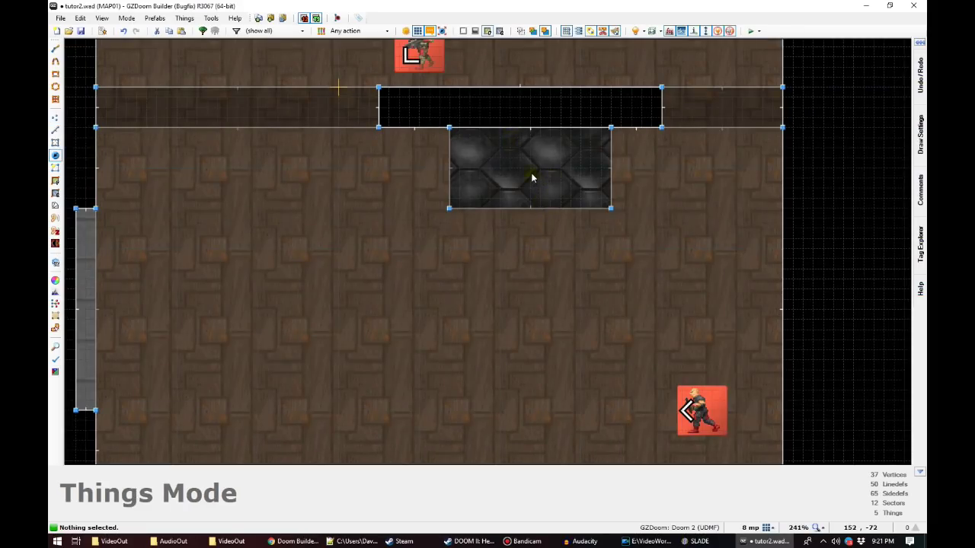
pyautogui.doubleClick(531, 174)
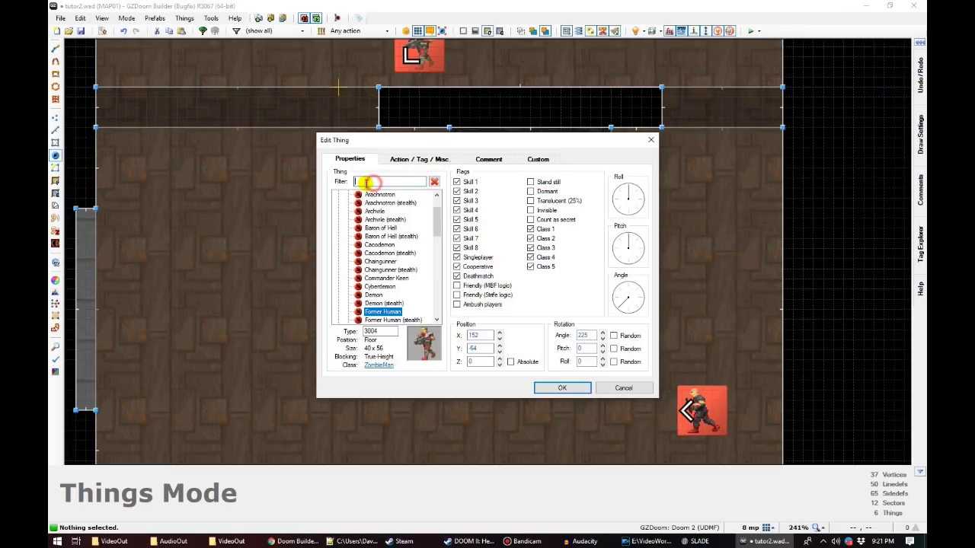
pyautogui.write('blue')
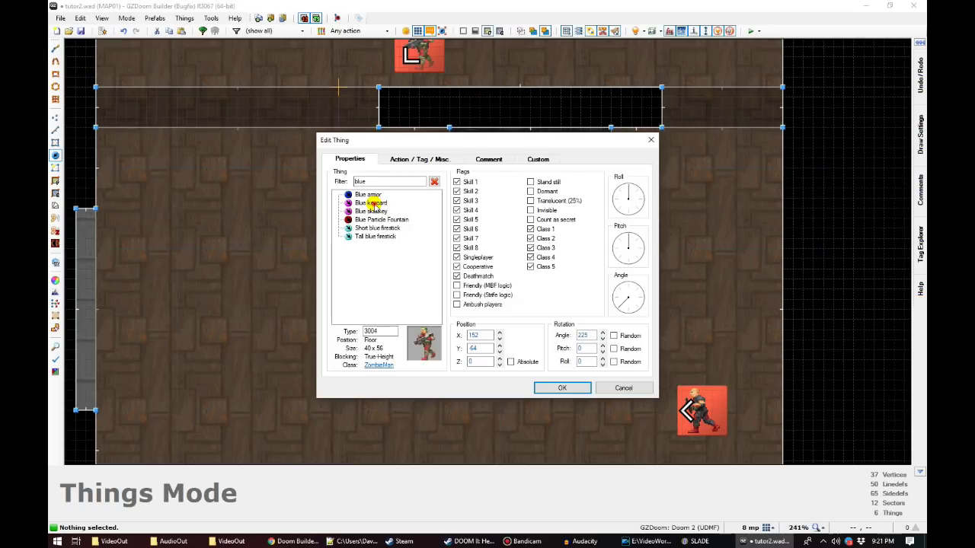
pyautogui.doubleClick(373, 204)
pyautogui.scroll(-3, 483, 135)
pyautogui.scroll(5, 467, 92)
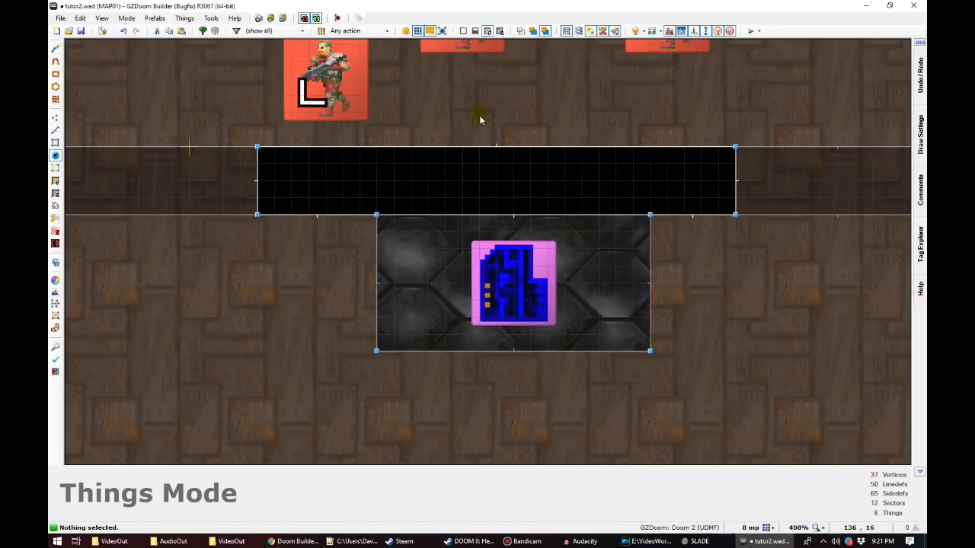
pyautogui.press('d')
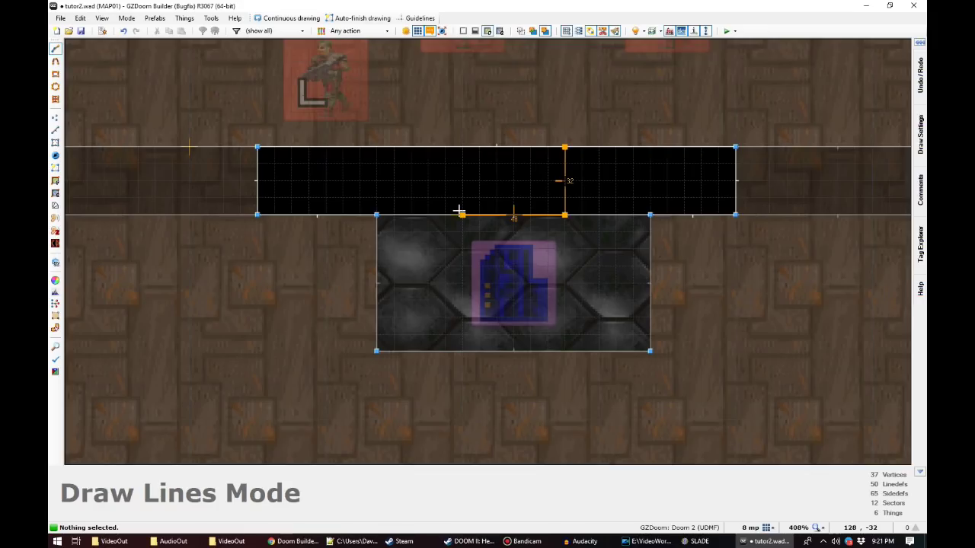
pyautogui.press('Escape')
pyautogui.scroll(-5, 460, 210)
pyautogui.scroll(3, 471, 216)
# Step: Draw a 64 by 32 passage sector through the solid wall block directly behind the blue keycard
pyautogui.press('d')
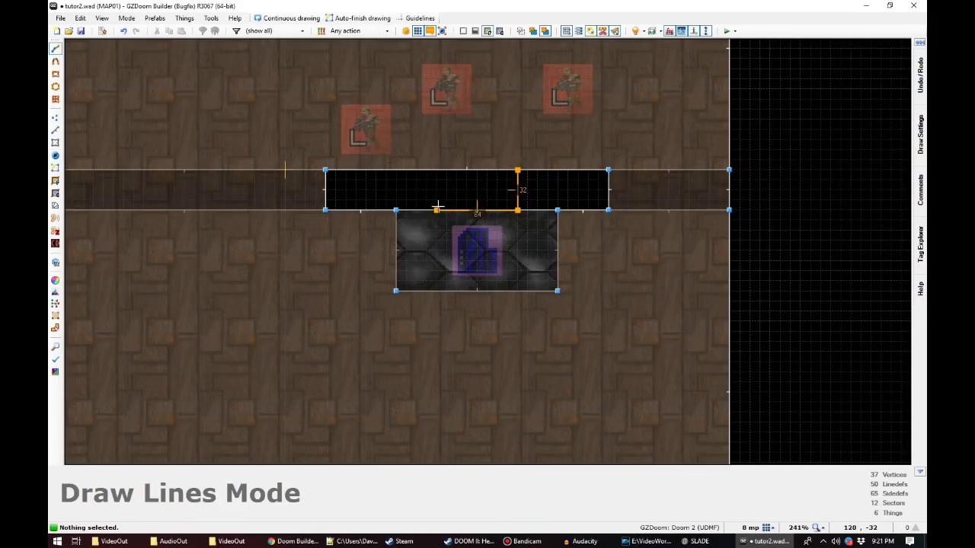
pyautogui.click(517, 171)
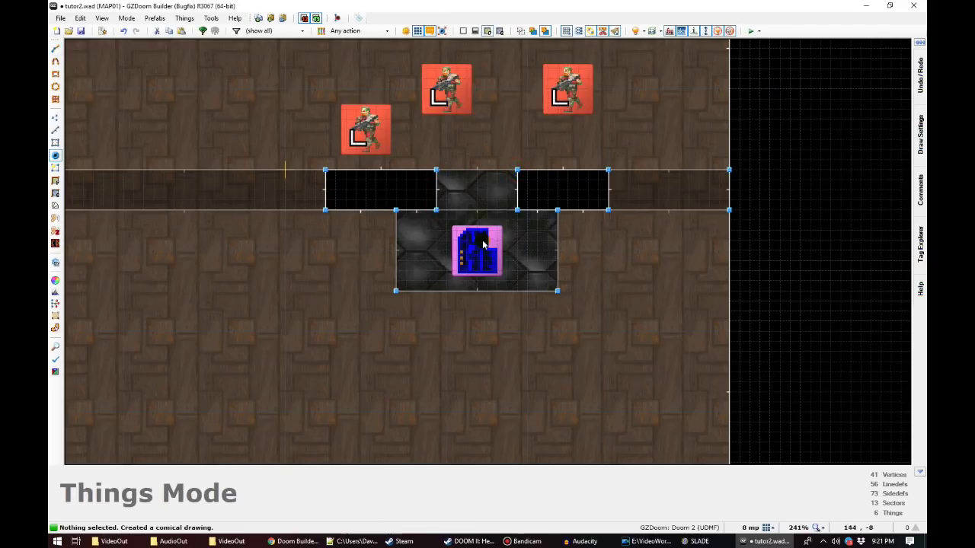
# Step: In the 3D view, raise the new passage's floor to 72 and paste the TEKGREN2 texture onto its untextured surfaces
pyautogui.press('q')
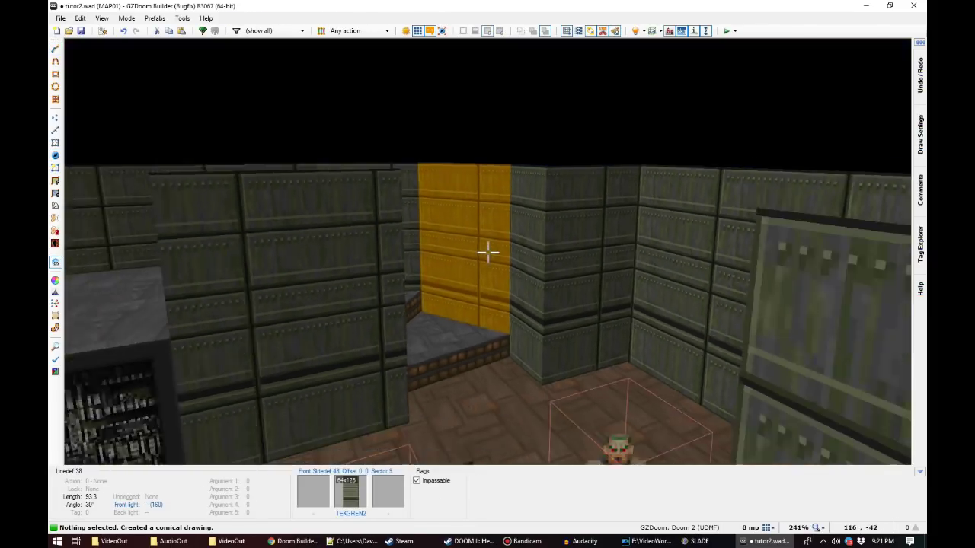
pyautogui.scroll(1, 487, 251)
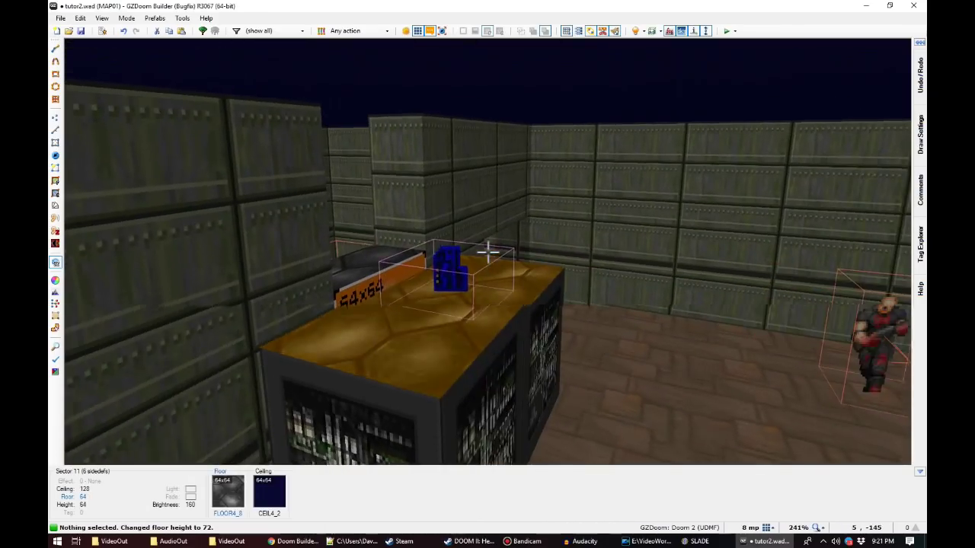
pyautogui.hotkey('ctrl', 'c')
pyautogui.hotkey('ctrl', 'v')
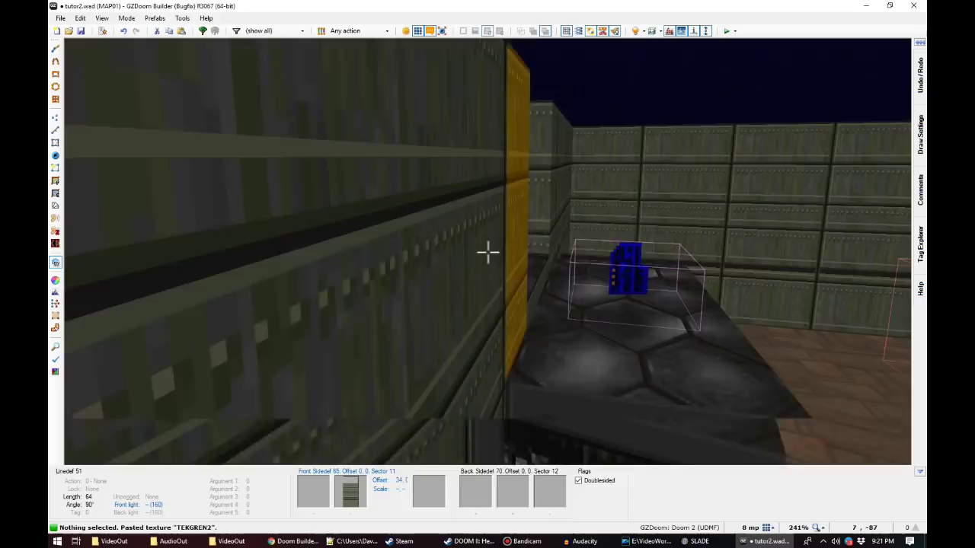
pyautogui.press('e')
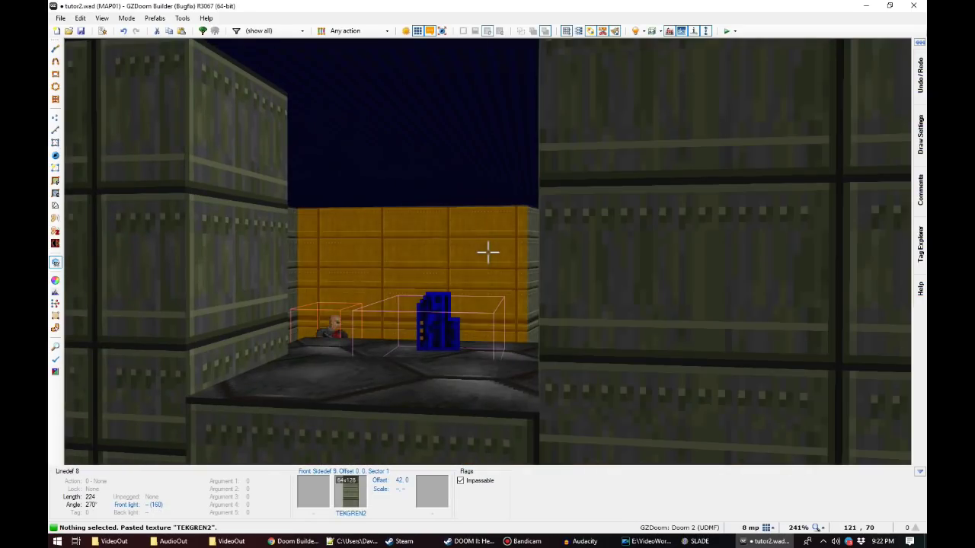
# Step: Auto-align the TEKGREN2 wall textures in X and Y from the passage's side wall, and return to the 2D map
pyautogui.press('q')
pyautogui.press('q')
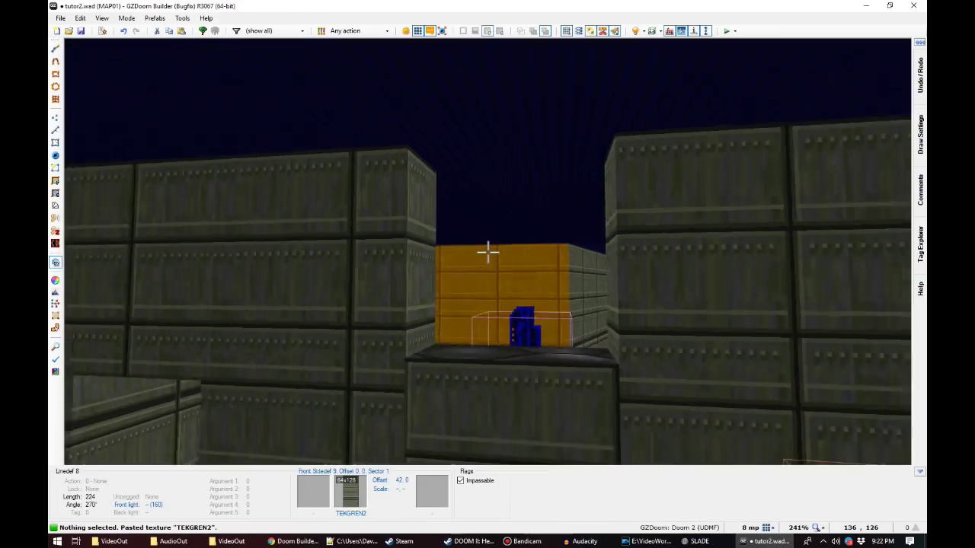
pyautogui.press('e')
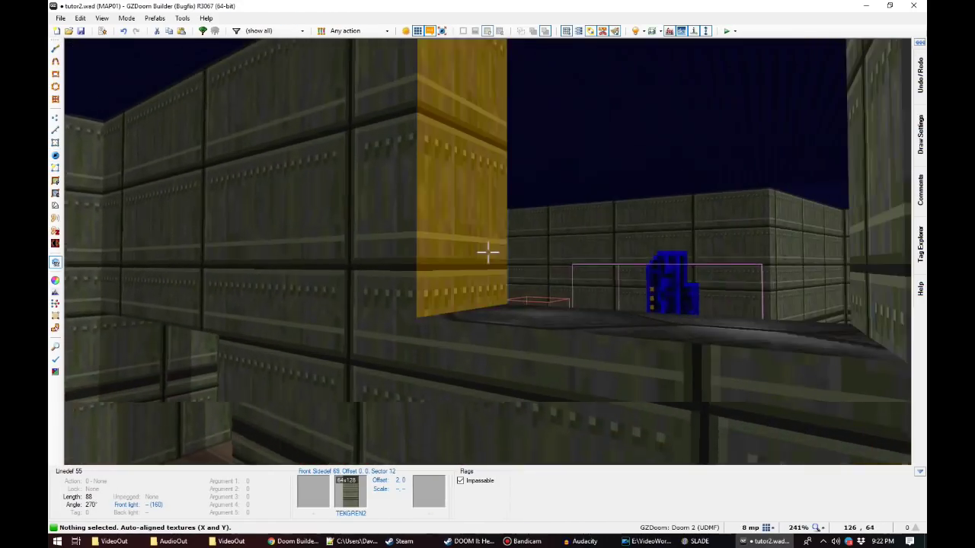
pyautogui.press('f')
pyautogui.press('e')
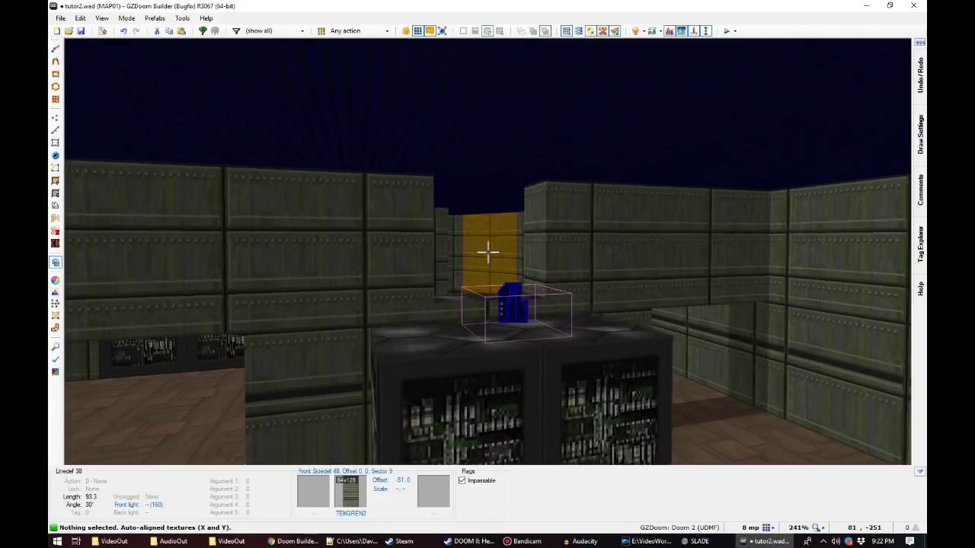
pyautogui.press('e')
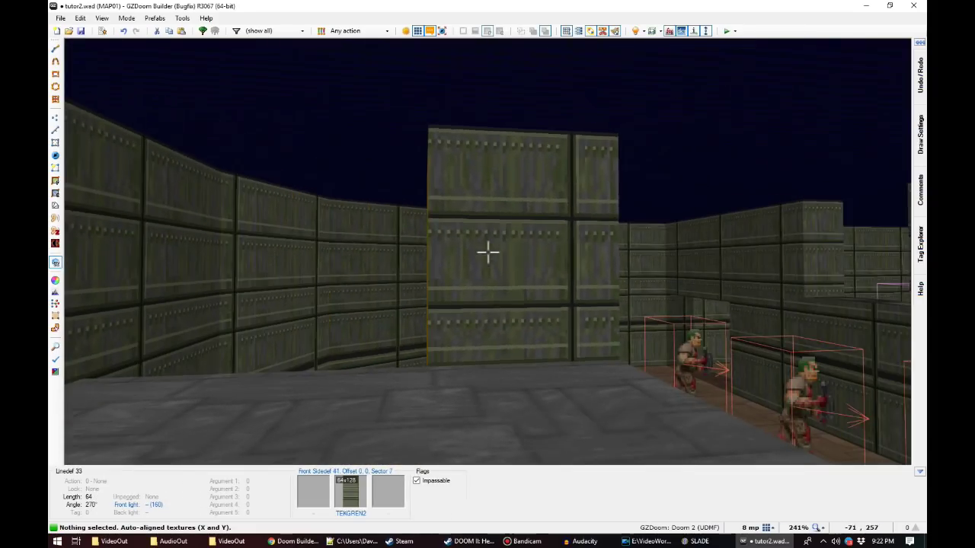
pyautogui.press('q')
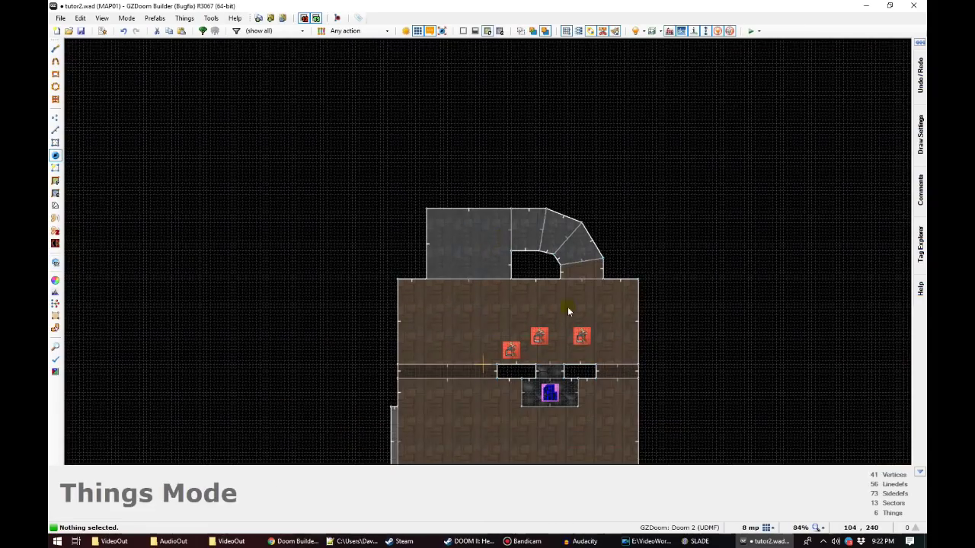
# Step: Draw an alcove 64 long and 16 deep outward from the west wall of the grey room at the map's north end
pyautogui.scroll(5, 533, 296)
pyautogui.press('v')
pyautogui.moveTo(490, 214); pyautogui.dragTo(488, 214)
pyautogui.moveTo(477, 214); pyautogui.dragTo(443, 214)
pyautogui.moveTo(596, 188); pyautogui.dragTo(659, 330)
pyautogui.moveTo(623, 293); pyautogui.dragTo(654, 285)
pyautogui.scroll(-6, 517, 266)
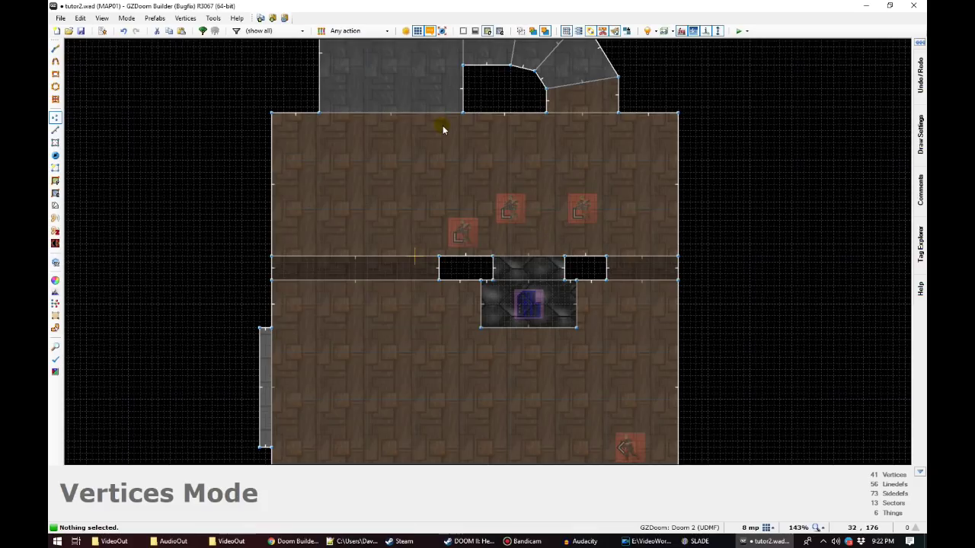
pyautogui.scroll(1, 414, 183)
pyautogui.press('Up')
pyautogui.press('Up')
pyautogui.press('Up')
pyautogui.press('Up')
pyautogui.scroll(3, 259, 231)
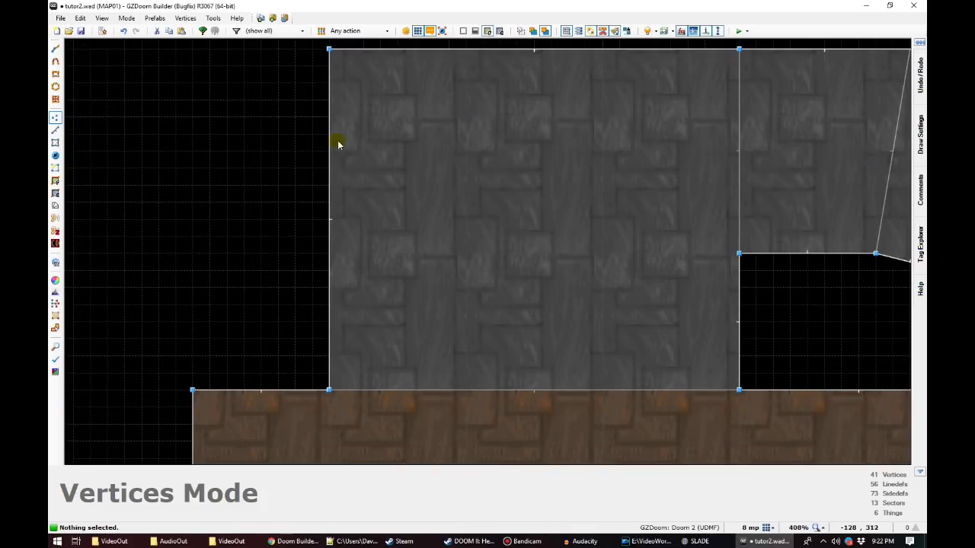
pyautogui.scroll(-1, 335, 145)
pyautogui.press('space')
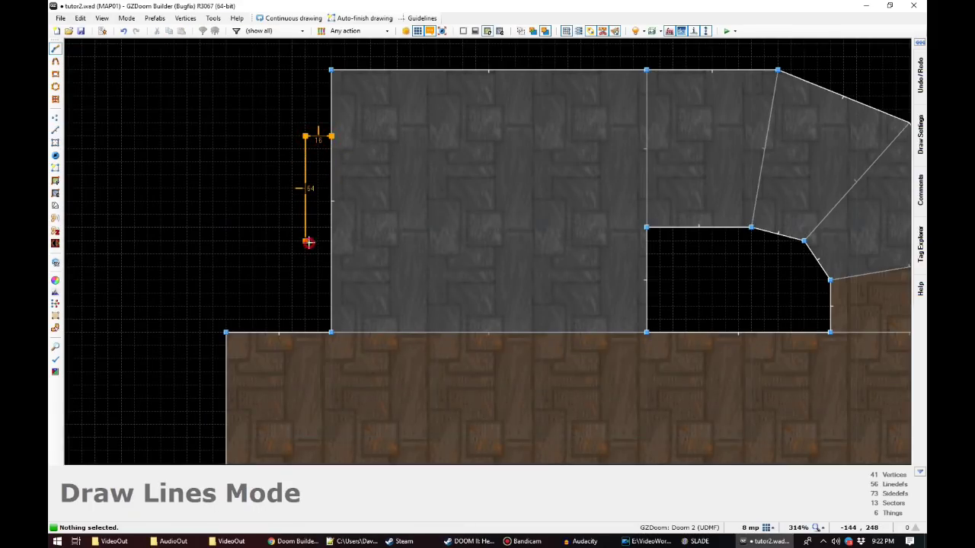
pyautogui.click(331, 137)
# Step: Browse textures for the new alcove's back wall in the 3D view, filtering by SW1
pyautogui.press('w')
pyautogui.press('e')
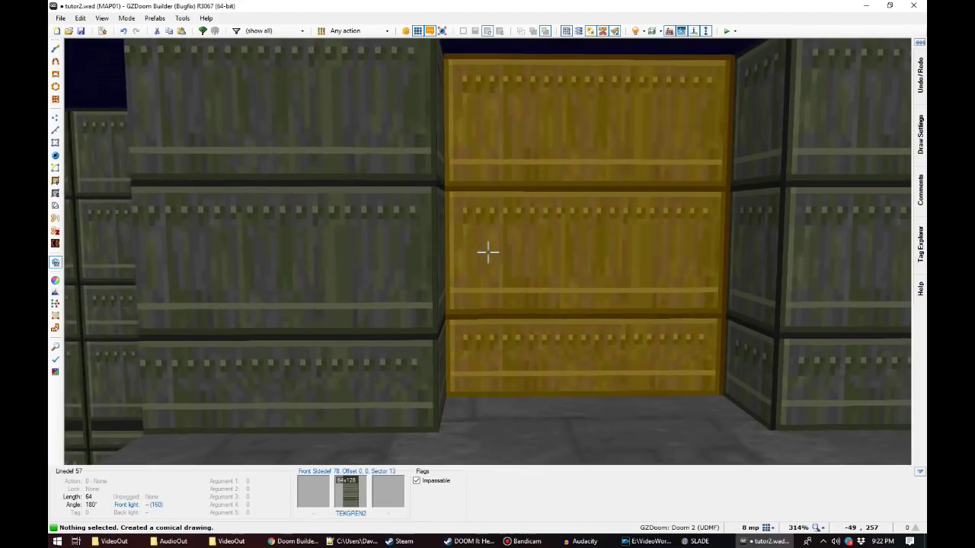
pyautogui.click(487, 251)
pyautogui.write('SW1')
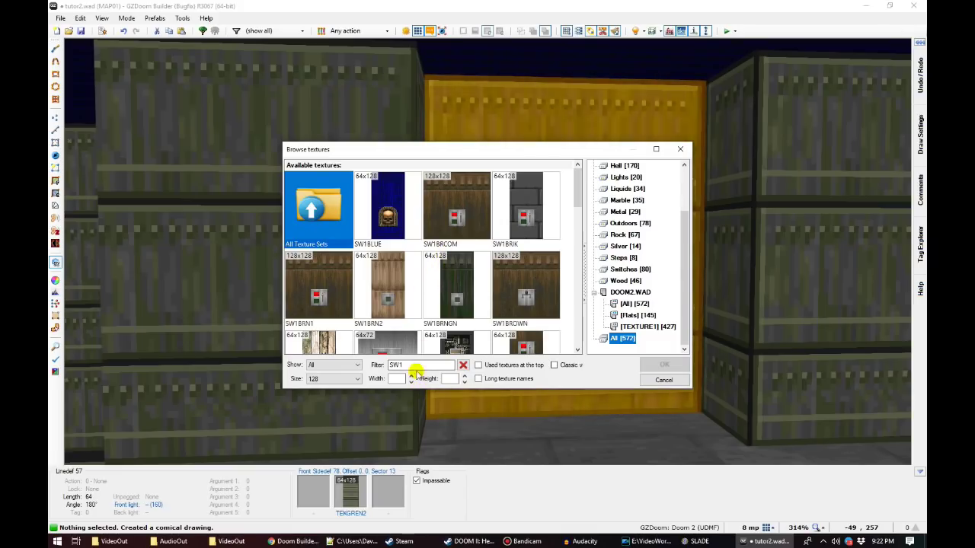
pyautogui.scroll(-2, 404, 214)
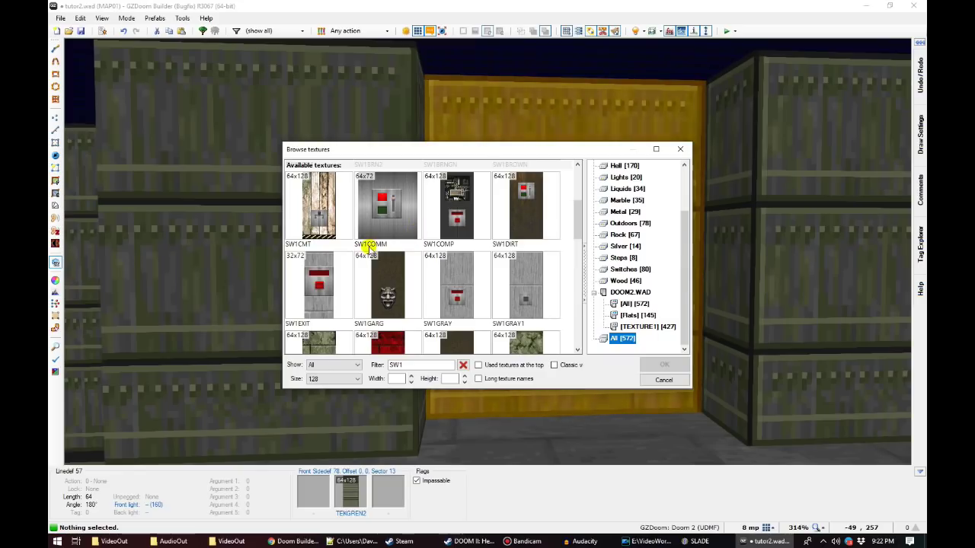
pyautogui.scroll(-1, 374, 251)
pyautogui.scroll(-3, 395, 257)
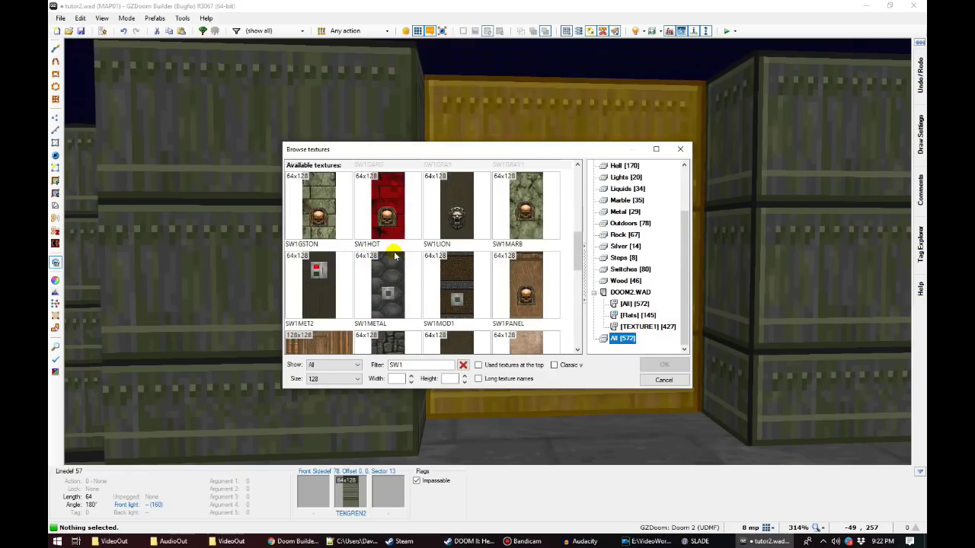
pyautogui.scroll(2, 394, 257)
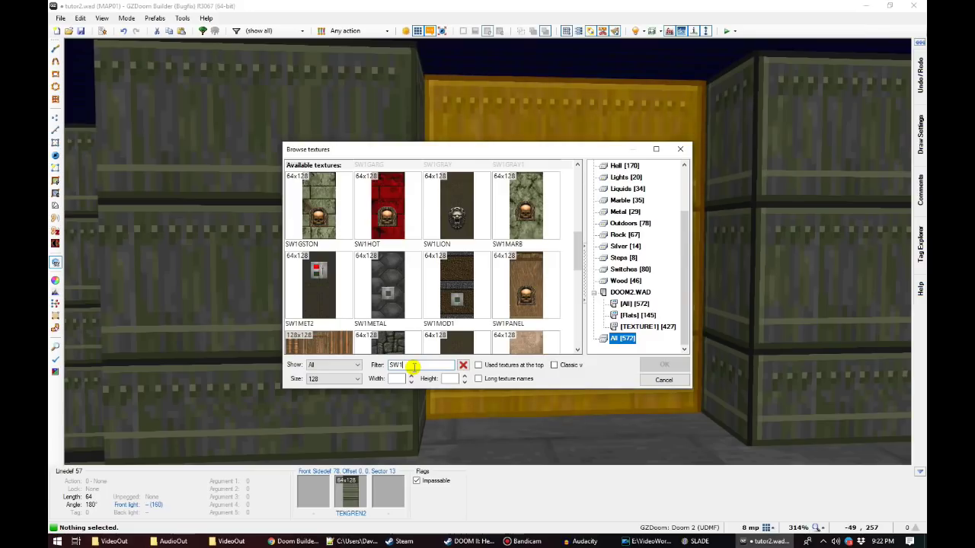
# Step: Change the texture filter to SW2 and look through the activated switch variants
pyautogui.press('BackSpace')
pyautogui.write('2')
pyautogui.scroll(-4, 377, 267)
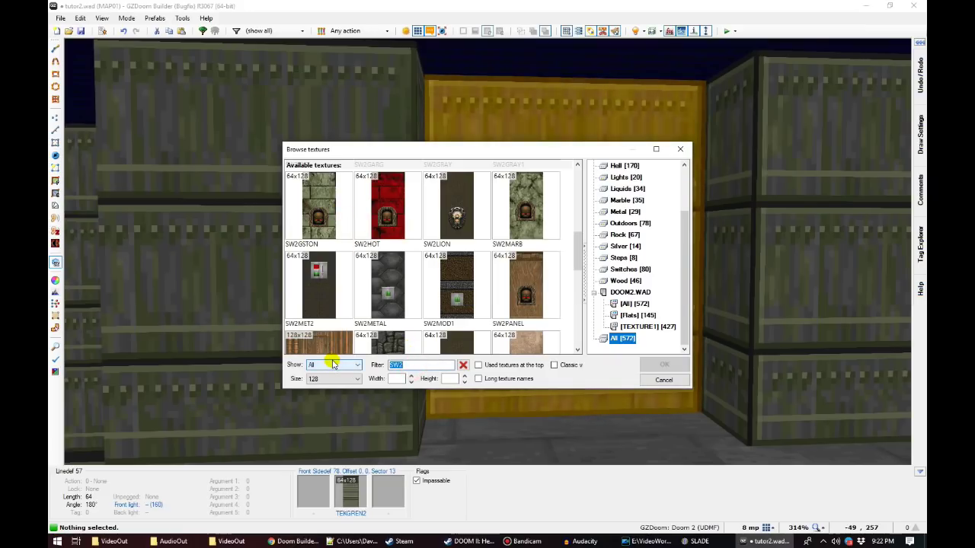
# Step: Filter the textures by SW1 again and apply SW1METAL to the alcove's back wall
pyautogui.write('SW1')
pyautogui.scroll(-4, 402, 261)
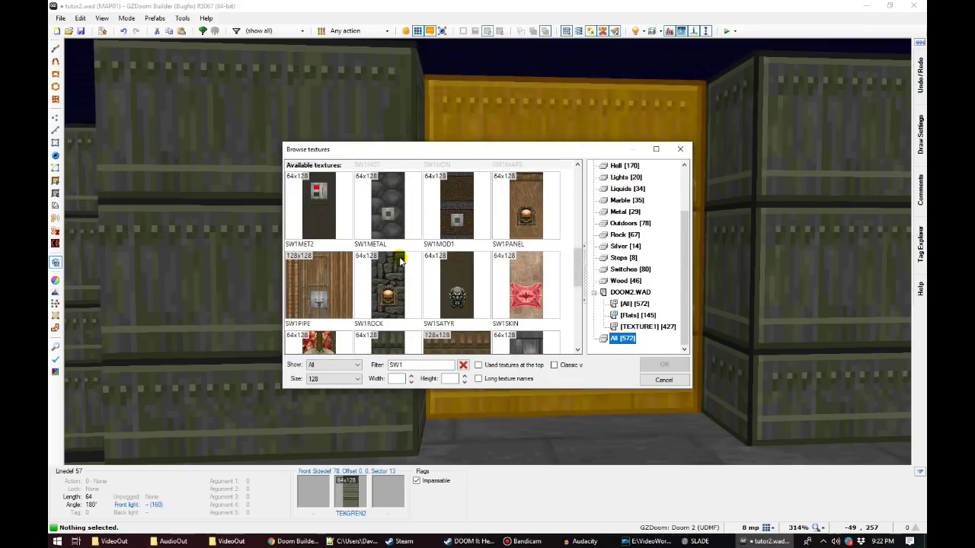
pyautogui.scroll(1, 402, 260)
pyautogui.doubleClick(392, 280)
# Step: Set the SW1METAL texture's vertical offset to 48 on the alcove's back wall, bringing the switch into view
pyautogui.press('d')
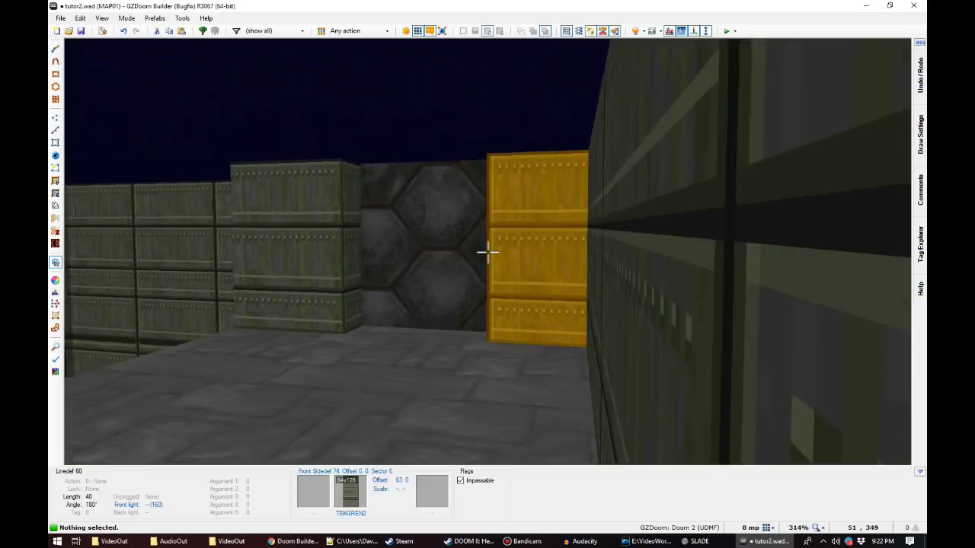
pyautogui.press('e')
pyautogui.press('s')
pyautogui.press('d')
pyautogui.press('e')
pyautogui.press('d')
pyautogui.press('e')
pyautogui.press('f')
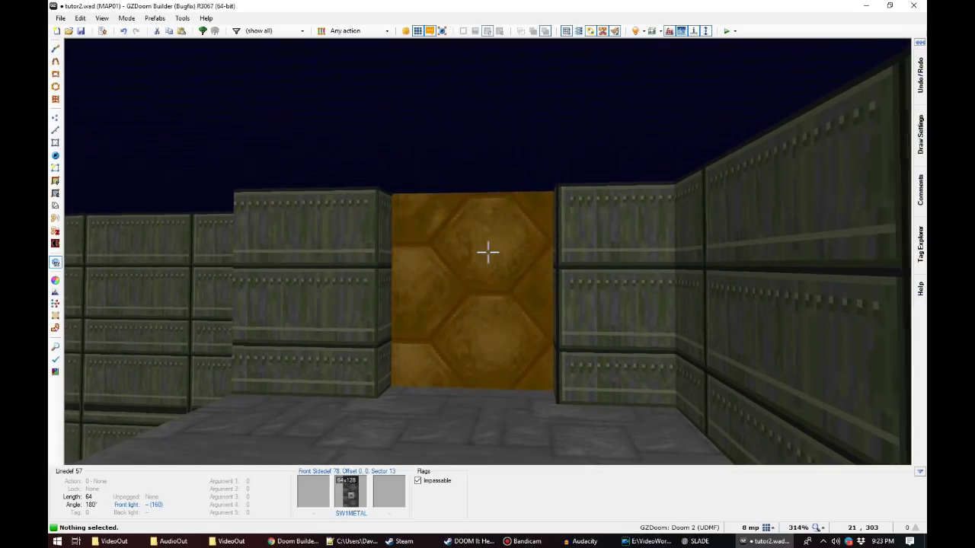
pyautogui.press('s')
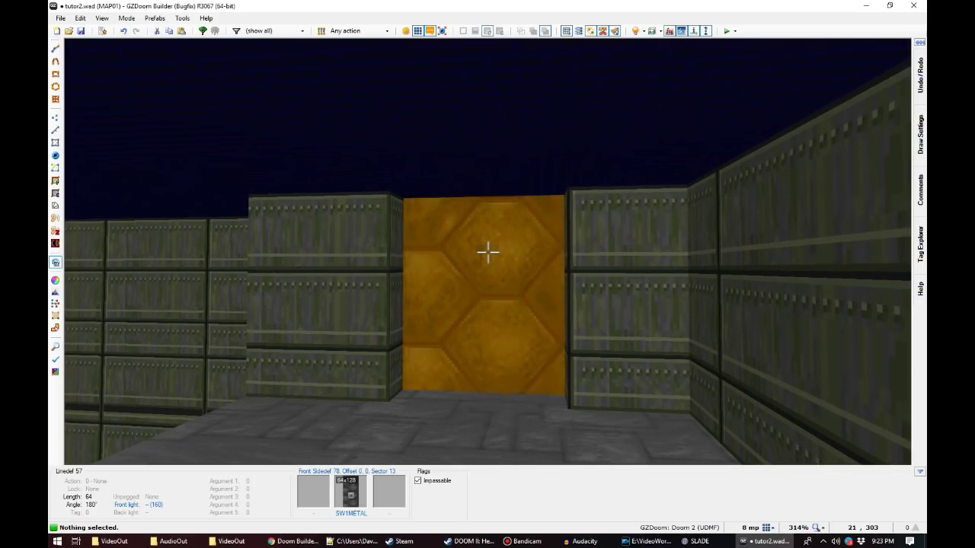
pyautogui.press('Up')
pyautogui.press('Up')
pyautogui.press('Up')
pyautogui.press('Up')
pyautogui.press('Up')
pyautogui.press('Up')
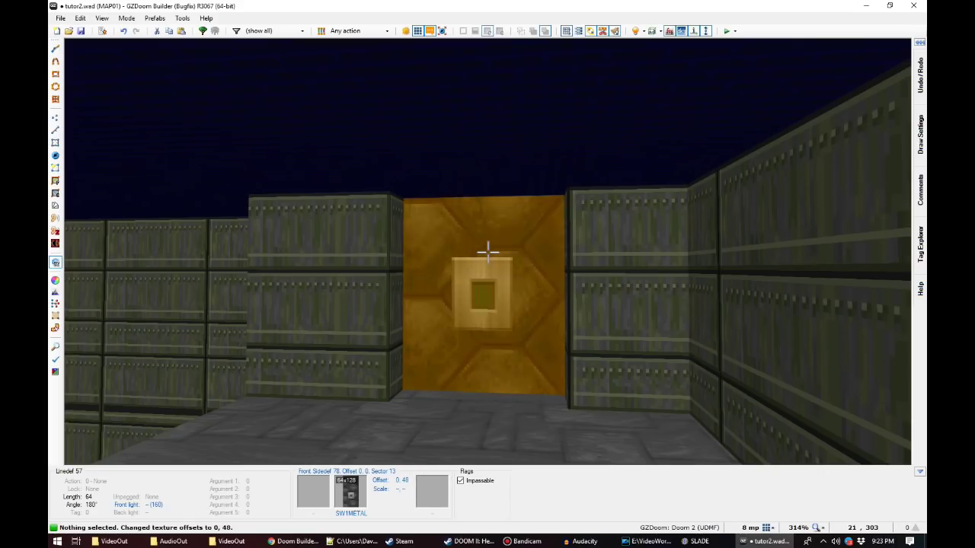
# Step: Copy the DOORSTOP texture from the computer recess's side and paste it onto both side walls of the switch alcove
pyautogui.press('e')
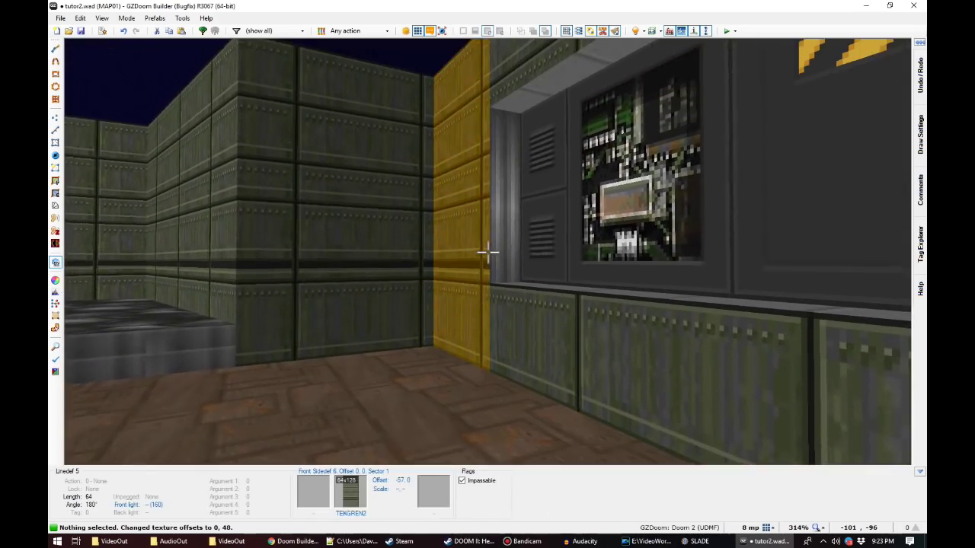
pyautogui.hotkey('ctrl', 'c')
pyautogui.press('e')
pyautogui.hotkey('ctrl', 'v')
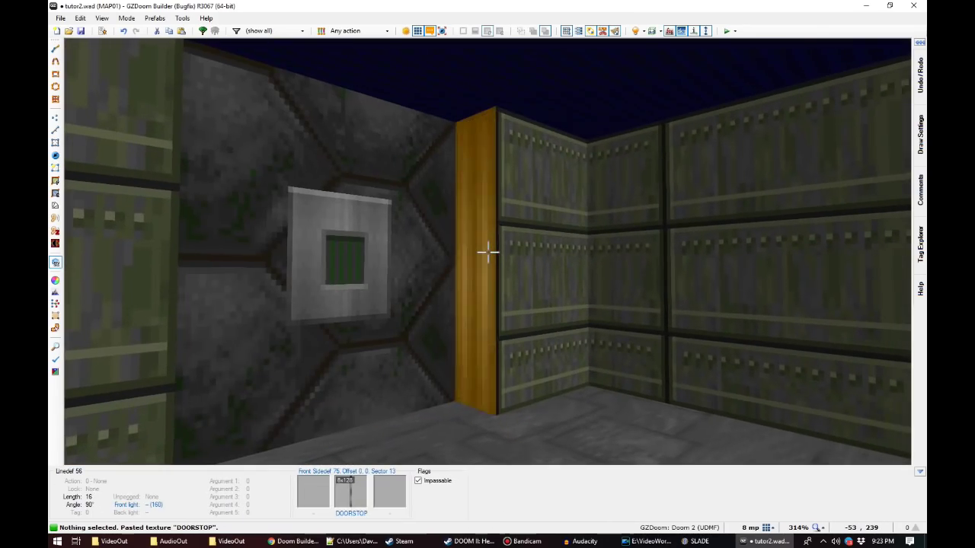
pyautogui.press('f')
pyautogui.hotkey('ctrl', 'v')
pyautogui.press('d')
pyautogui.press('e')
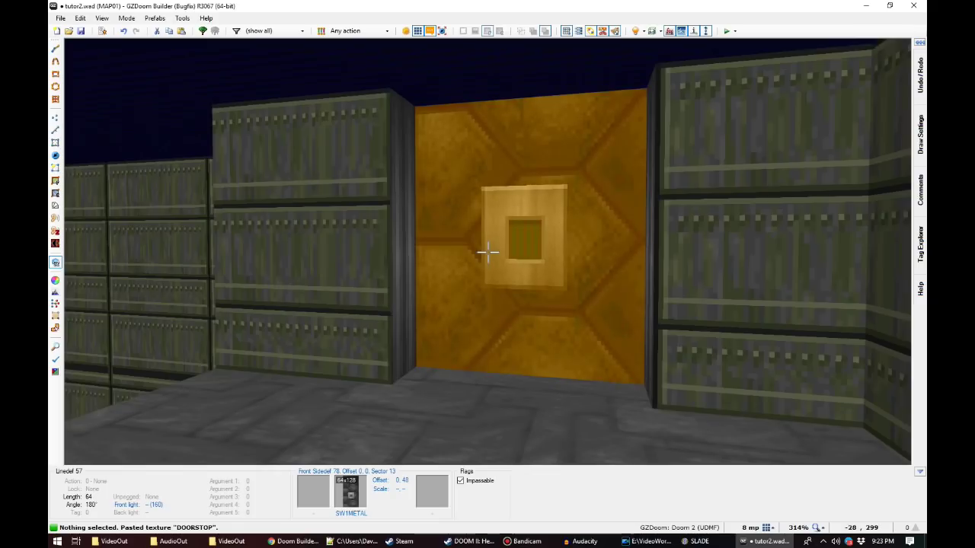
pyautogui.press('d')
pyautogui.press('e')
pyautogui.press('w')
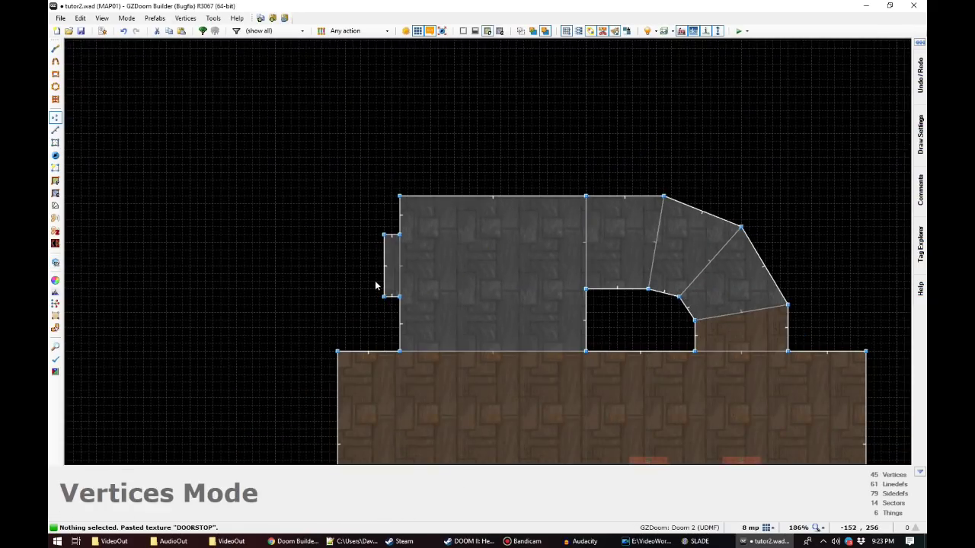
pyautogui.scroll(-1, 373, 300)
pyautogui.press('Down')
pyautogui.press('Right')
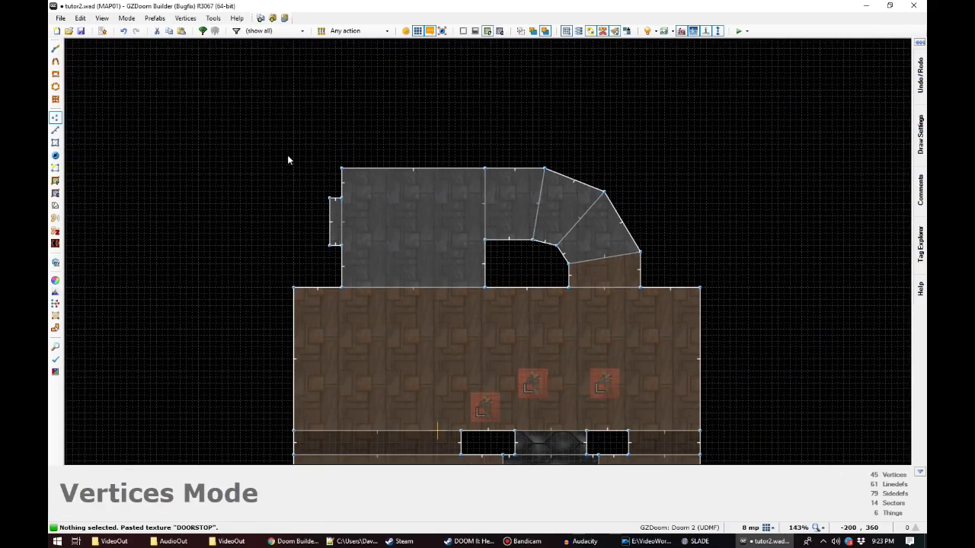
# Step: Assign a new sector tag, 1, to the blue keycard platform's sector
pyautogui.press('Down')
pyautogui.press('Right')
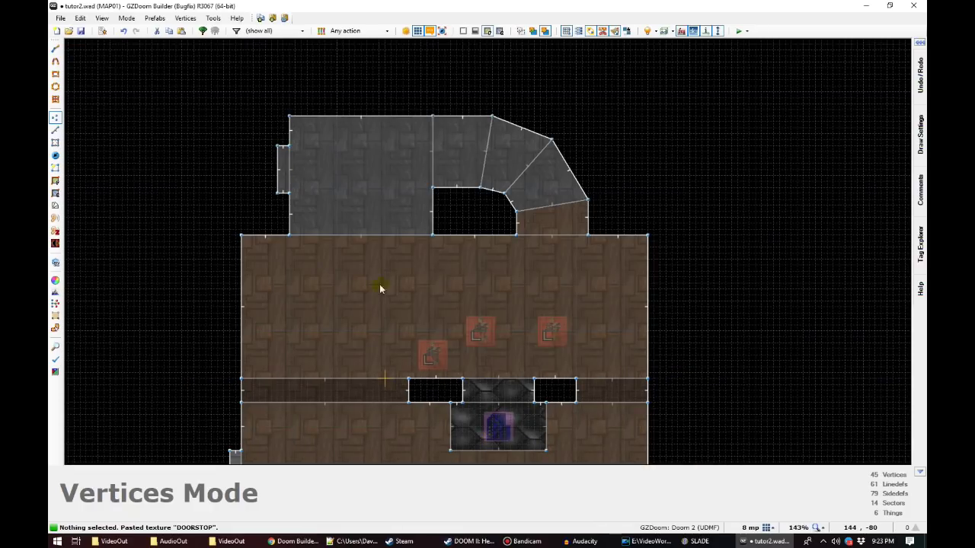
pyautogui.press('s')
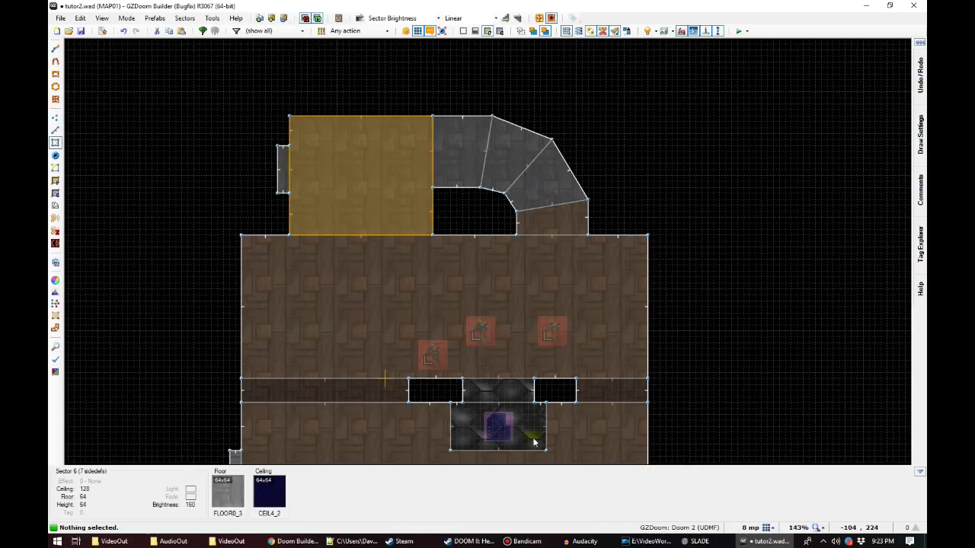
pyautogui.rightClick(474, 421)
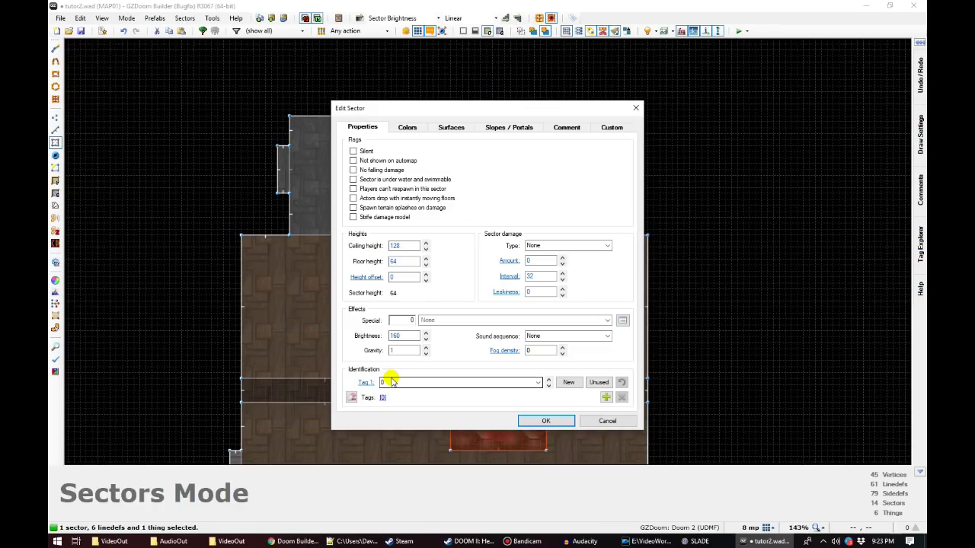
pyautogui.click(571, 383)
pyautogui.click(534, 421)
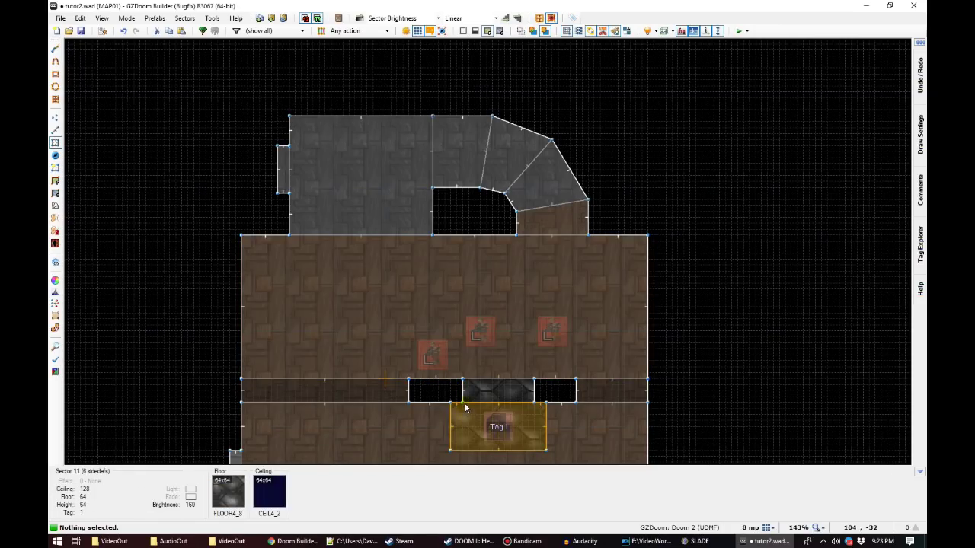
# Step: Copy the DOORSTOP texture and paste it onto the two narrow wall strips flanking the keycard platform, resetting their local texture offsets
pyautogui.press('q')
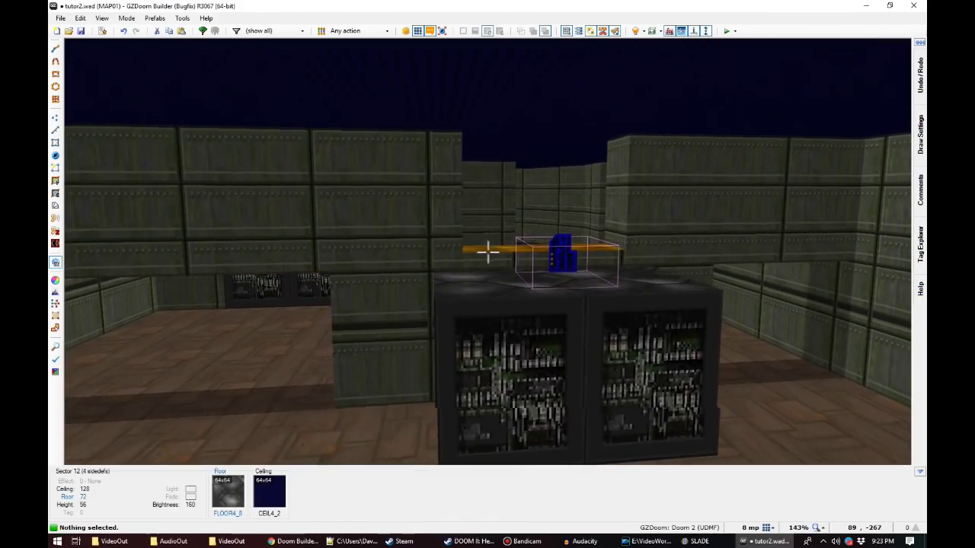
pyautogui.press('e')
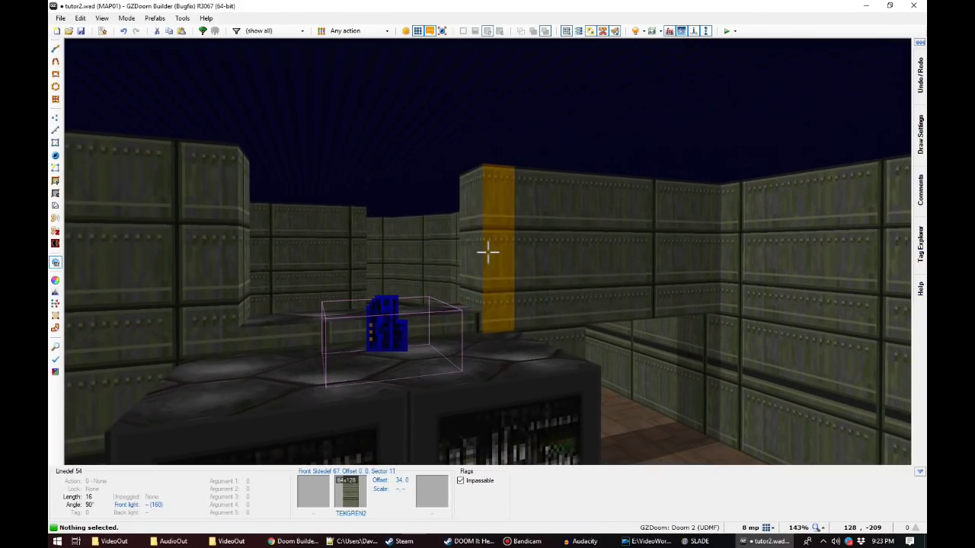
pyautogui.press('d')
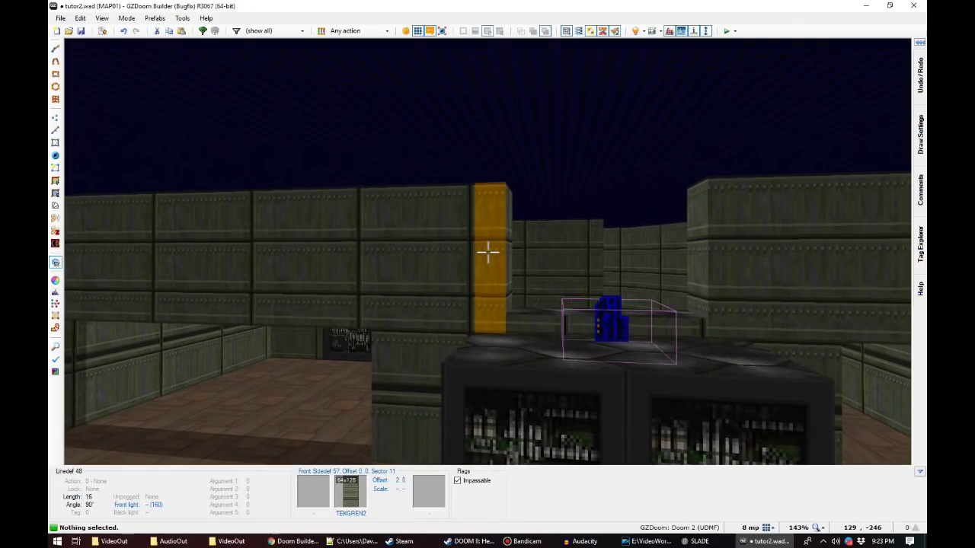
pyautogui.click(488, 251)
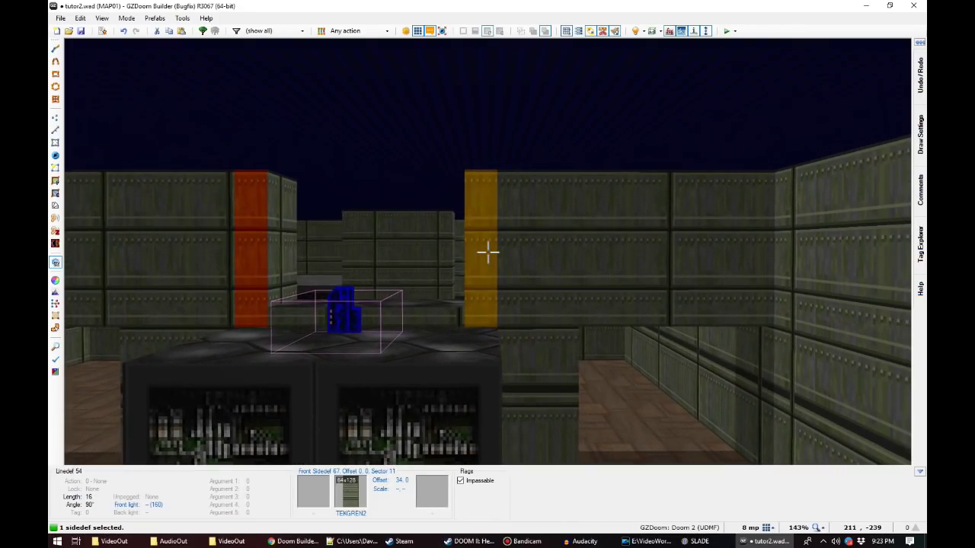
pyautogui.click(488, 251)
pyautogui.press('e')
pyautogui.press('c')
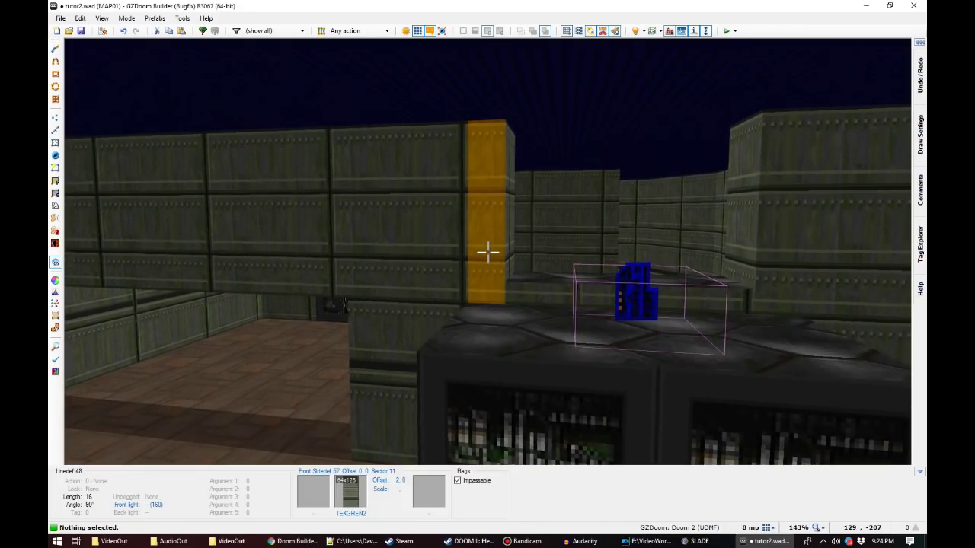
pyautogui.press('f')
pyautogui.press('e')
pyautogui.press('f')
pyautogui.press('s')
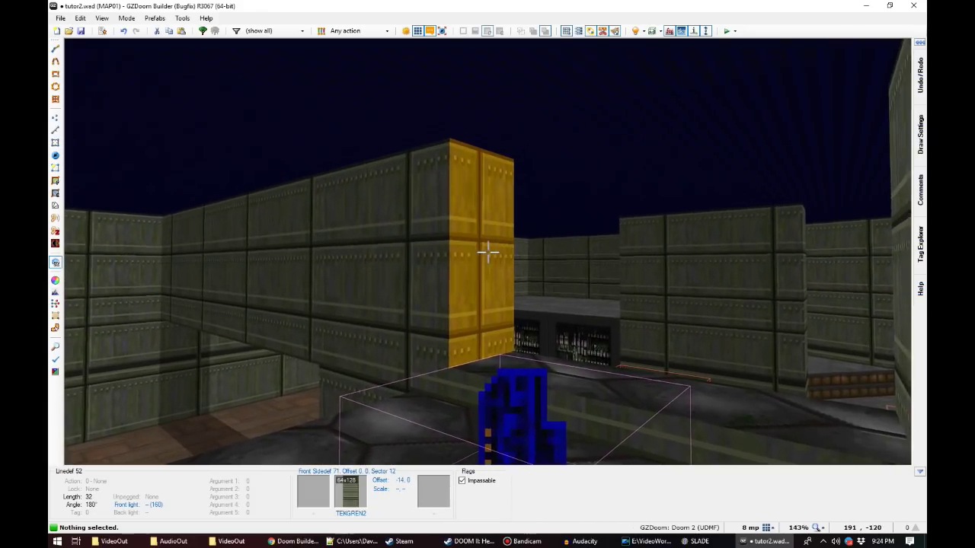
pyautogui.press('e')
pyautogui.hotkey('ctrl', 'c')
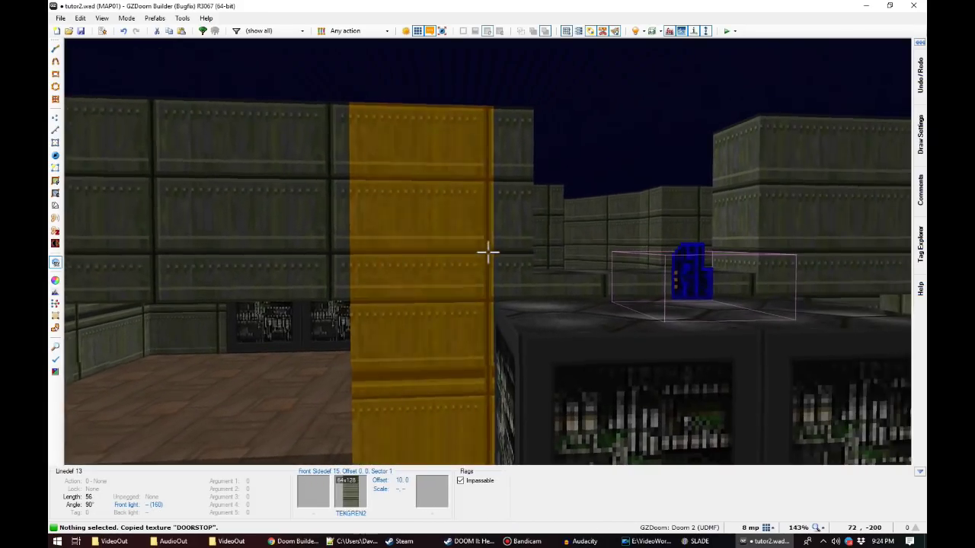
pyautogui.hotkey('ctrl', 'v')
pyautogui.press('f')
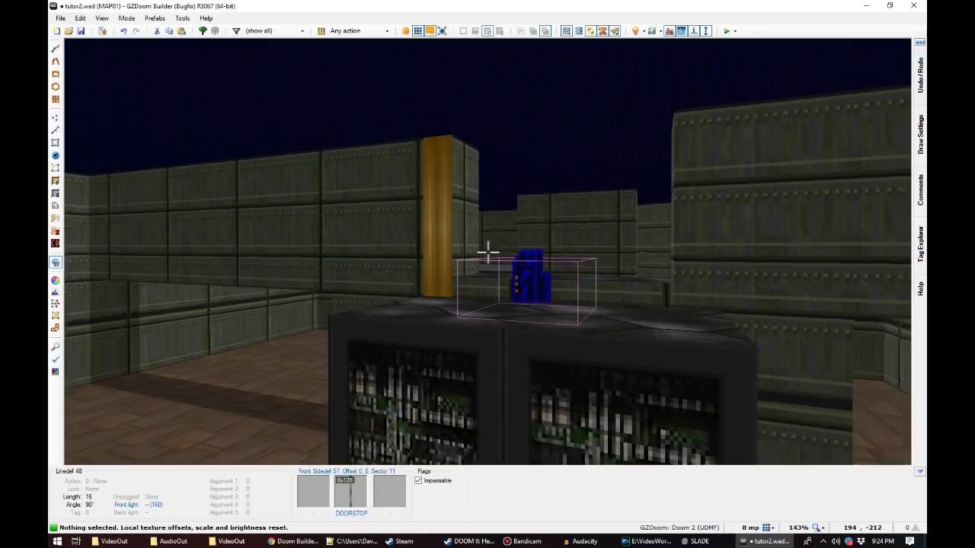
pyautogui.press('f')
pyautogui.press('w')
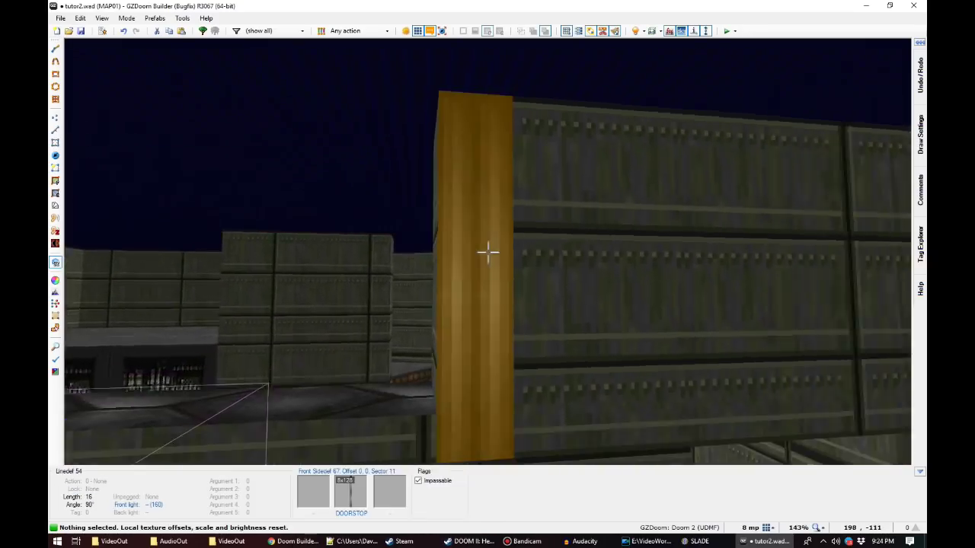
# Step: Inspect the new trim around the keycard platform in 3D and check the sightline to it from the grey switch room
pyautogui.press('w')
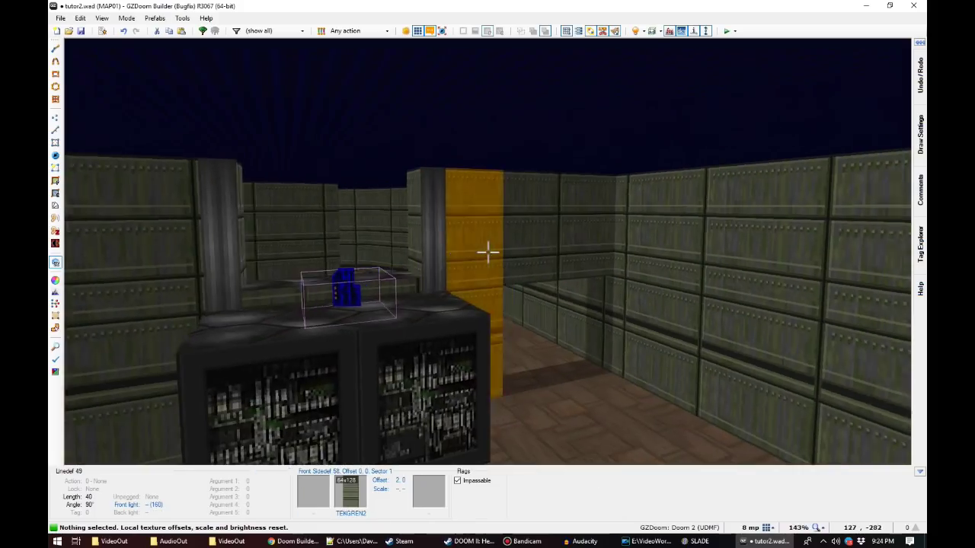
pyautogui.press('w')
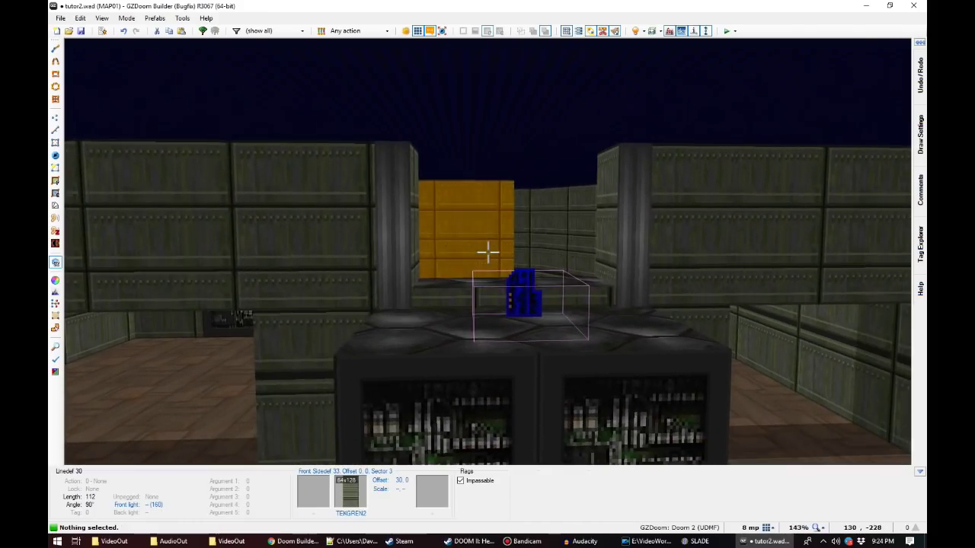
pyautogui.press('w')
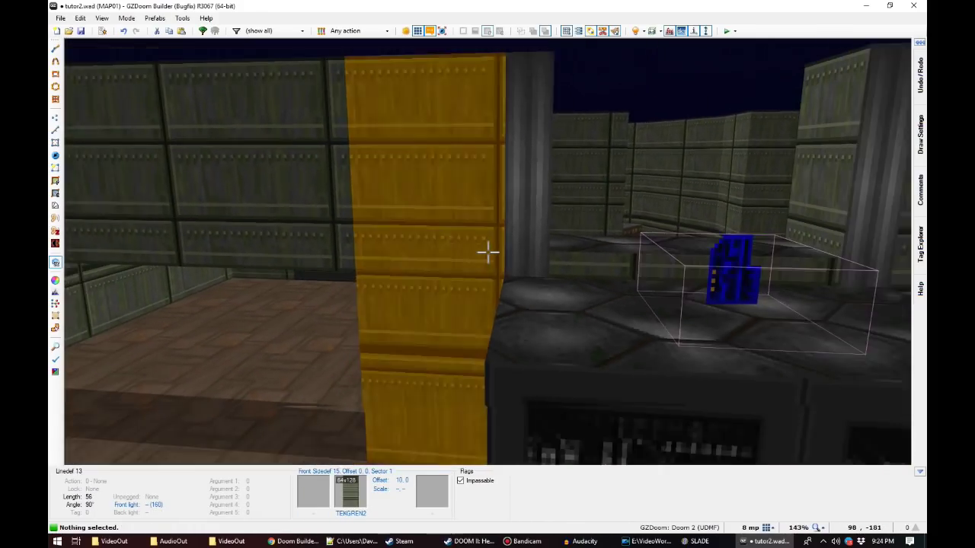
pyautogui.press('w')
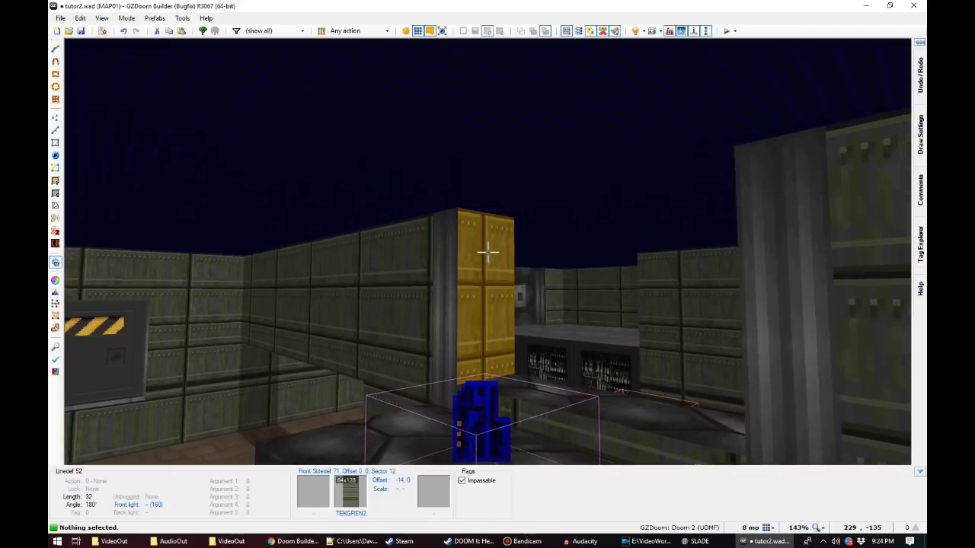
pyautogui.press('w')
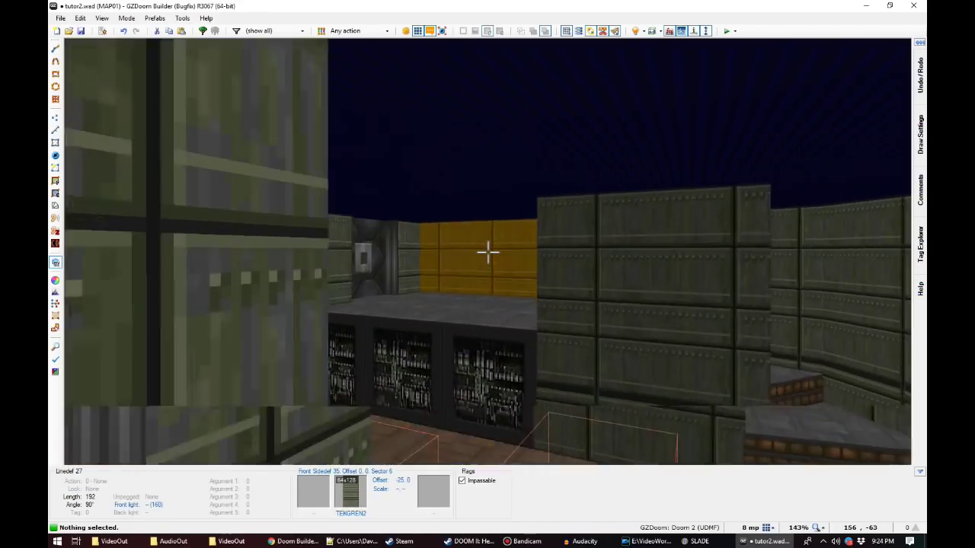
pyautogui.press('s')
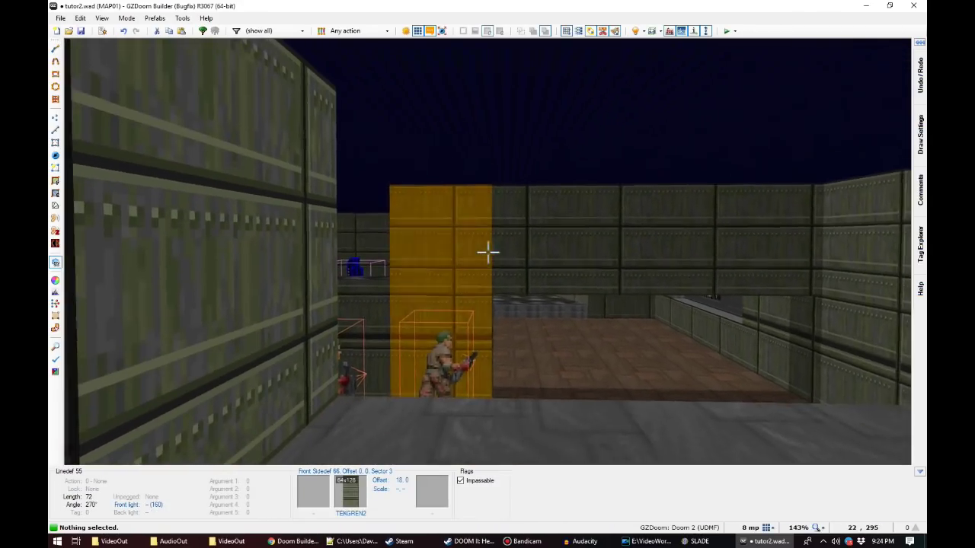
pyautogui.press('s')
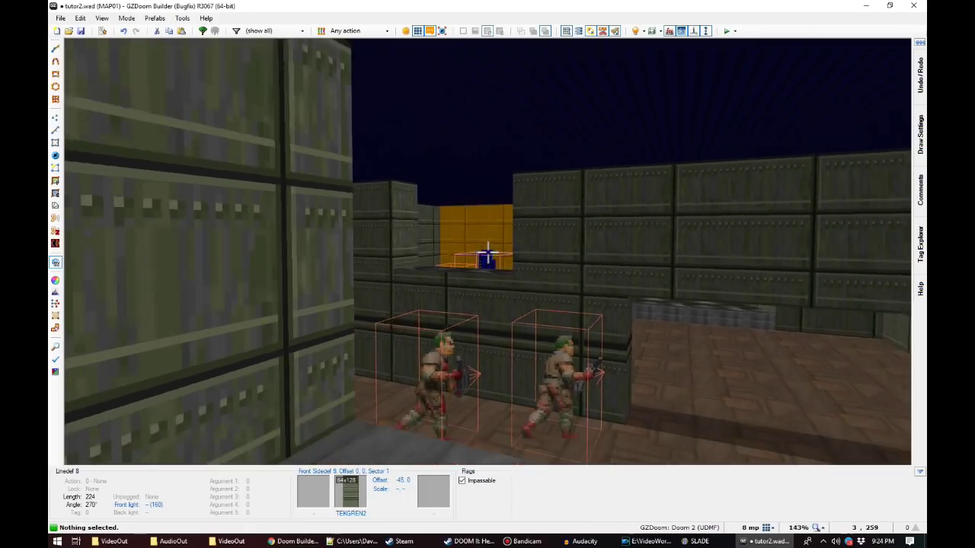
pyautogui.press('w')
pyautogui.press('q')
# Step: Open the properties of the switch alcove's SW1METAL back linedef and enable activation when the player presses use
pyautogui.scroll(-5, 491, 259)
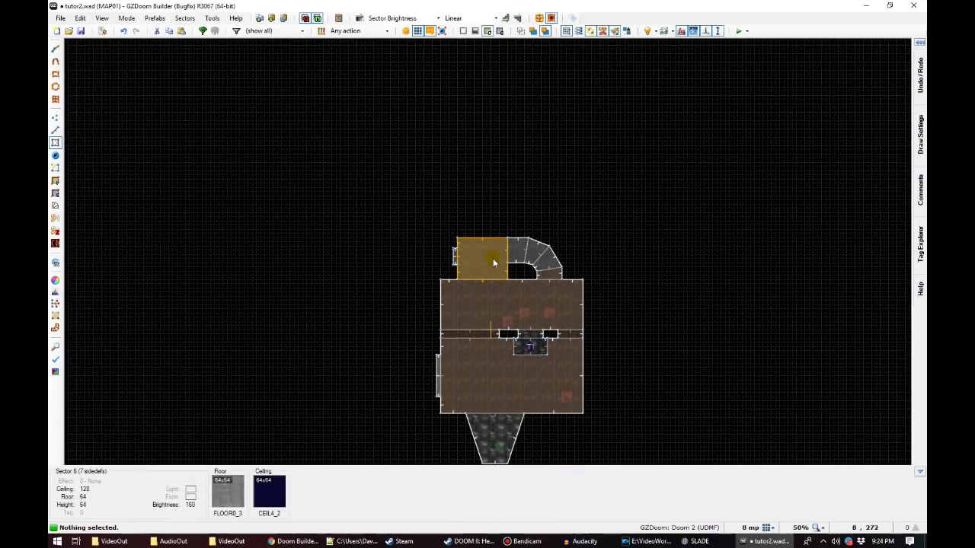
pyautogui.scroll(10, 461, 255)
pyautogui.press('l')
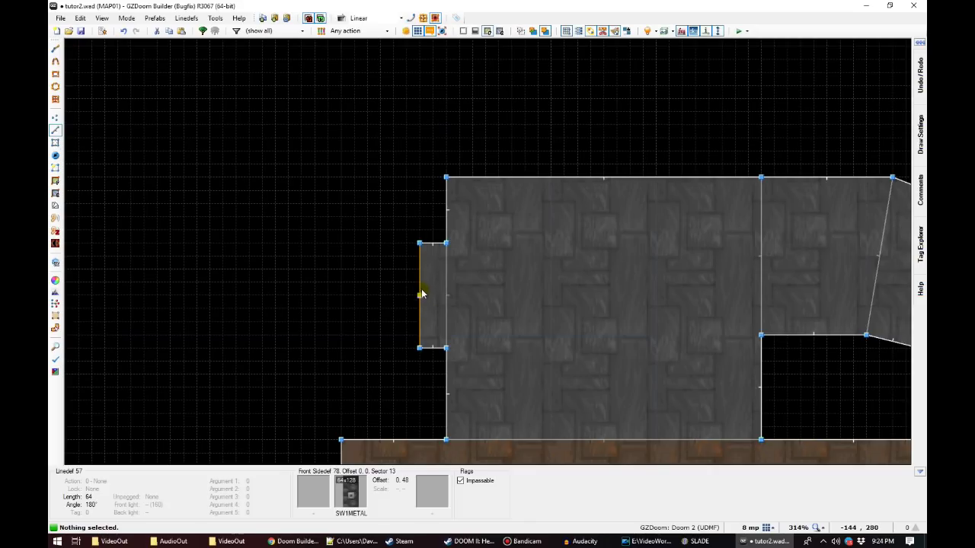
pyautogui.rightClick(404, 325)
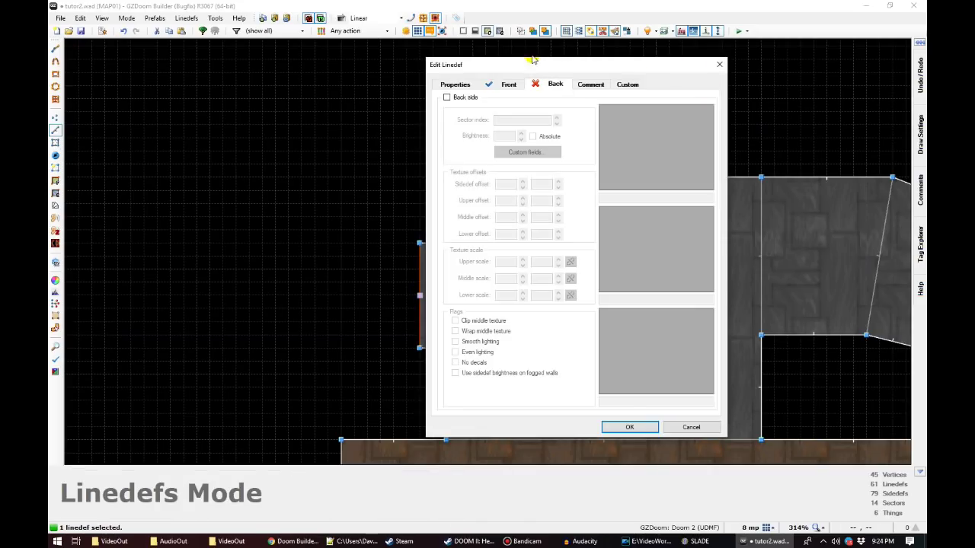
pyautogui.moveTo(528, 66); pyautogui.dragTo(453, 74)
pyautogui.click(419, 89)
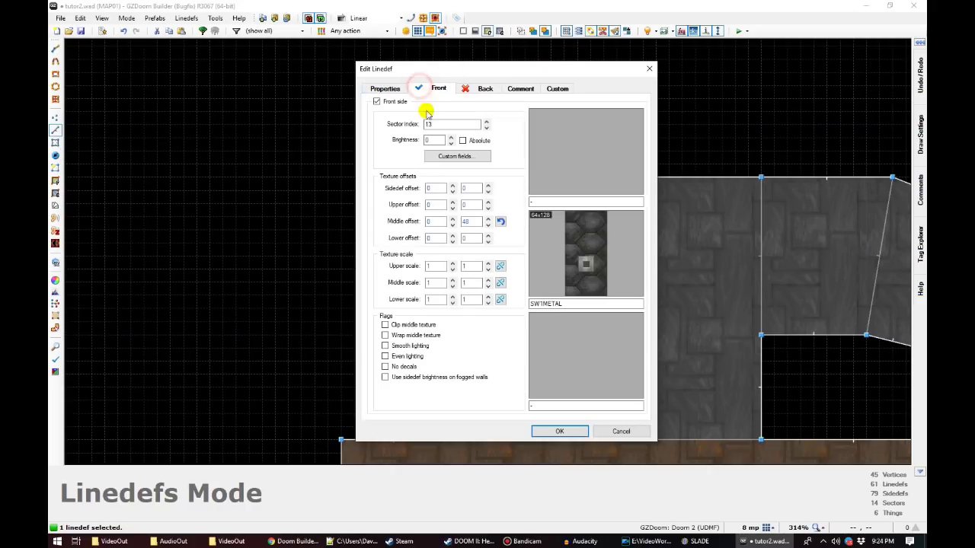
pyautogui.click(386, 89)
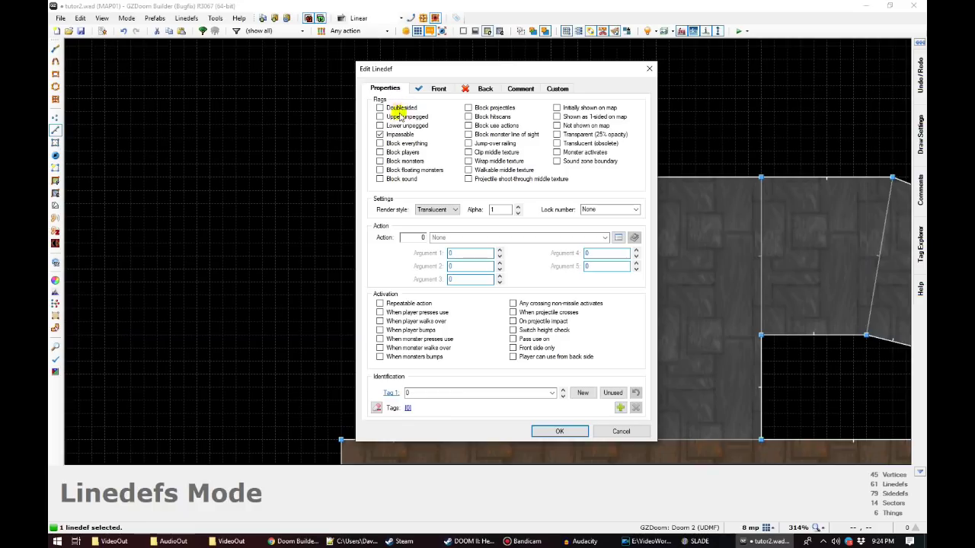
pyautogui.click(412, 313)
# Step: Assign action 22, Floor Lower to Nearest Floor, from the Floor category to the switch linedef
pyautogui.click(619, 238)
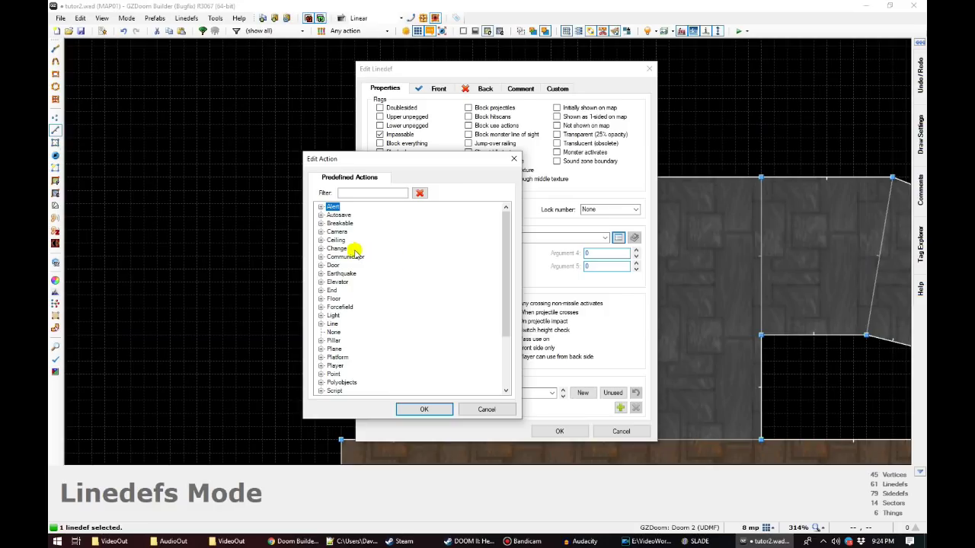
pyautogui.moveTo(347, 157); pyautogui.dragTo(213, 132)
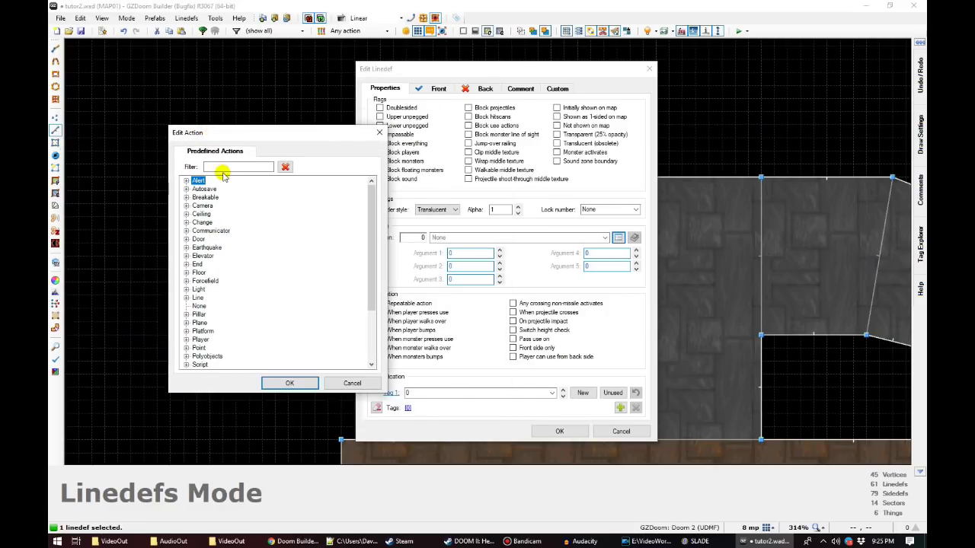
pyautogui.scroll(-3, 211, 246)
pyautogui.scroll(3, 211, 270)
pyautogui.scroll(-1, 202, 241)
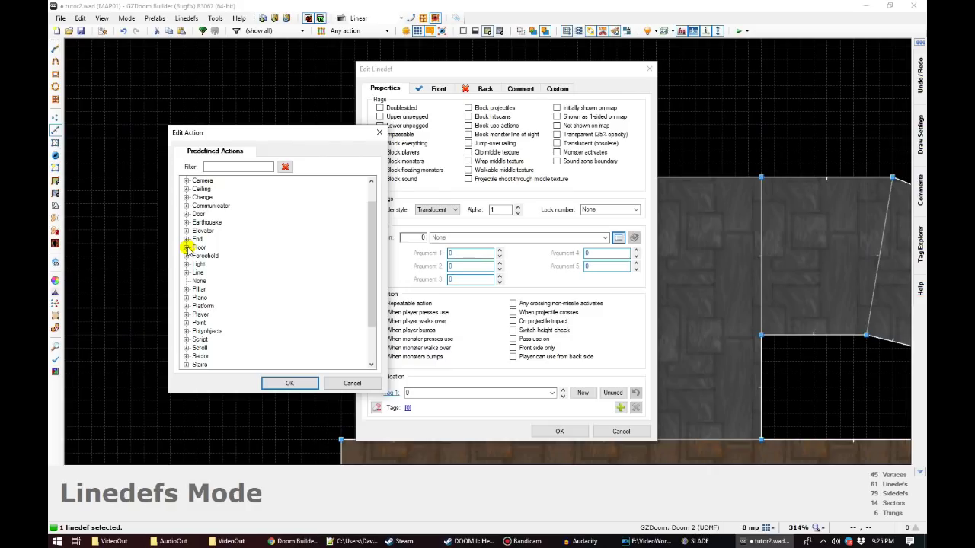
pyautogui.click(186, 247)
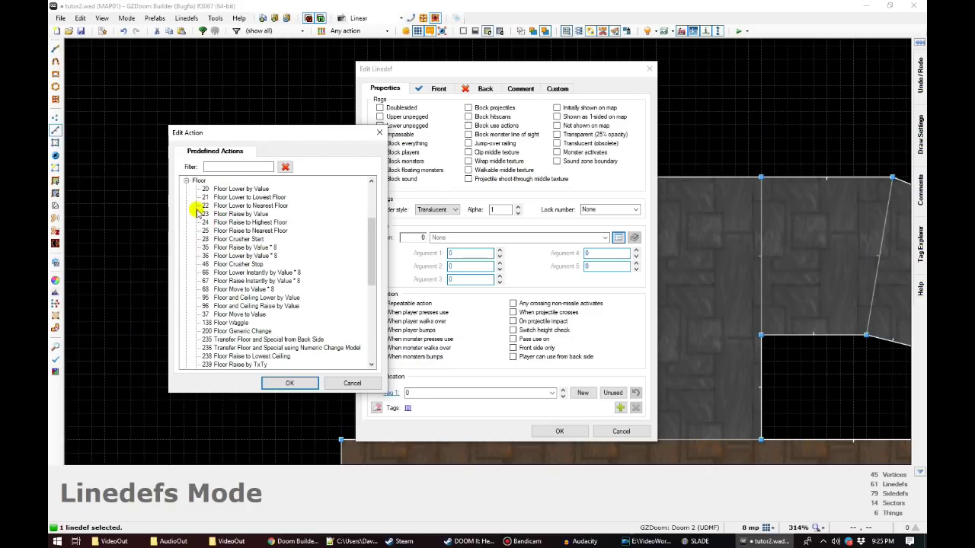
pyautogui.scroll(1, 198, 205)
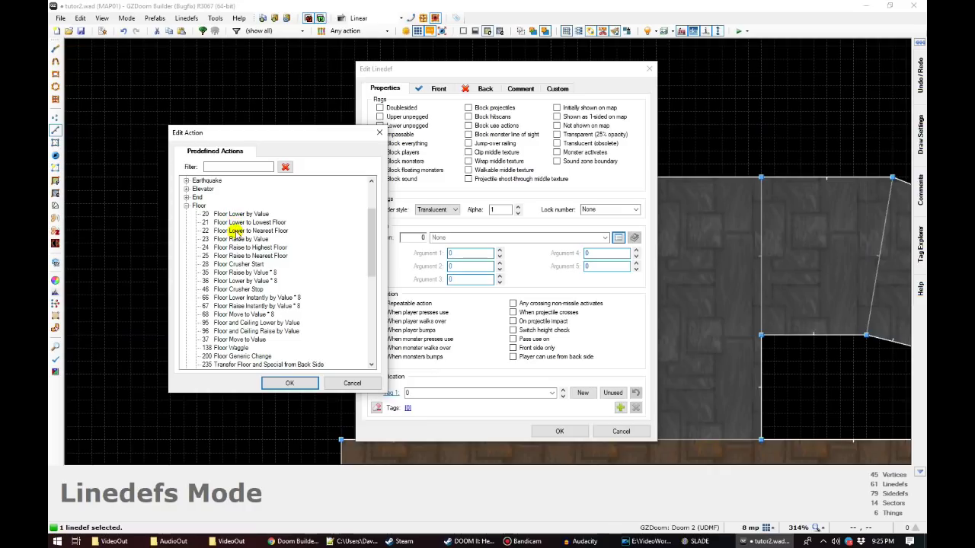
pyautogui.click(236, 231)
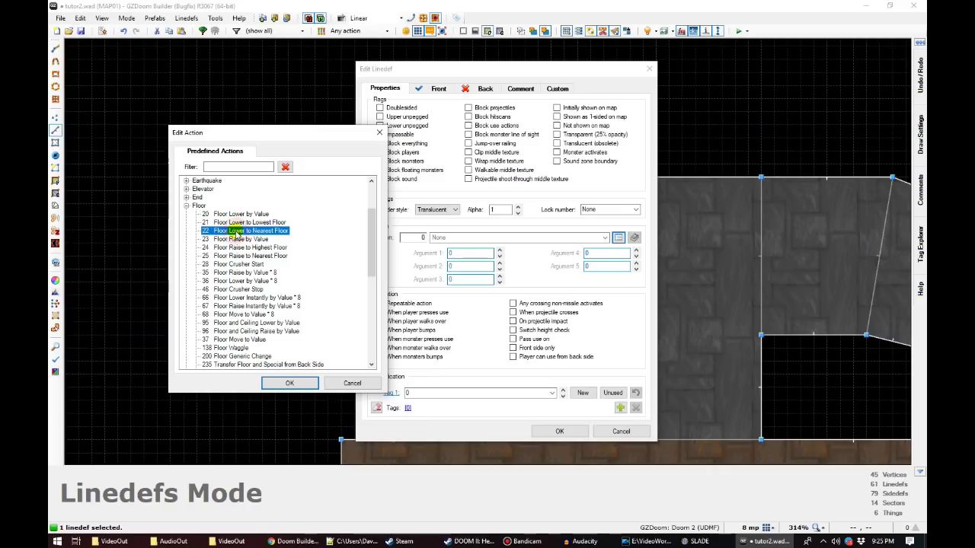
pyautogui.click(288, 383)
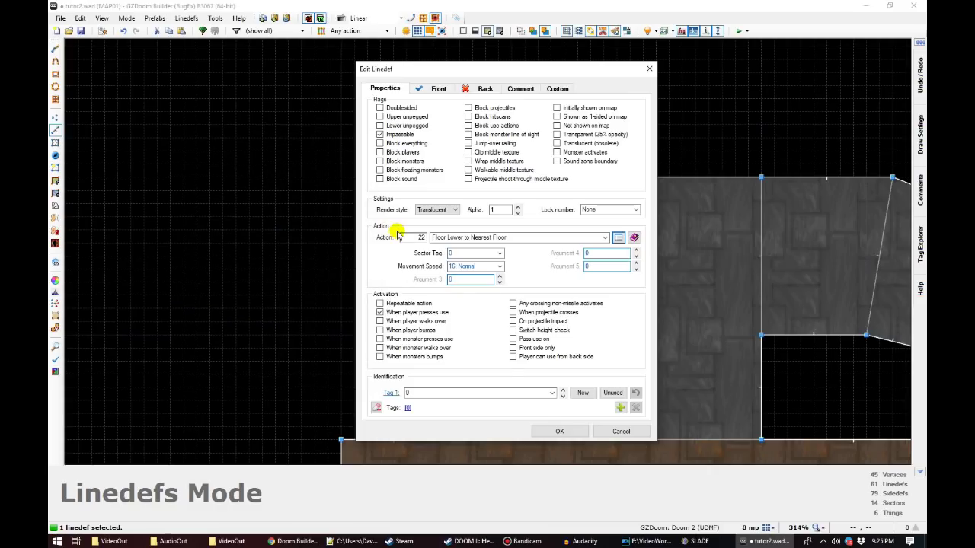
# Step: Set the action's sector tag to 1, try the Slow movement speed, and settle on 16: Normal
pyautogui.click(455, 254)
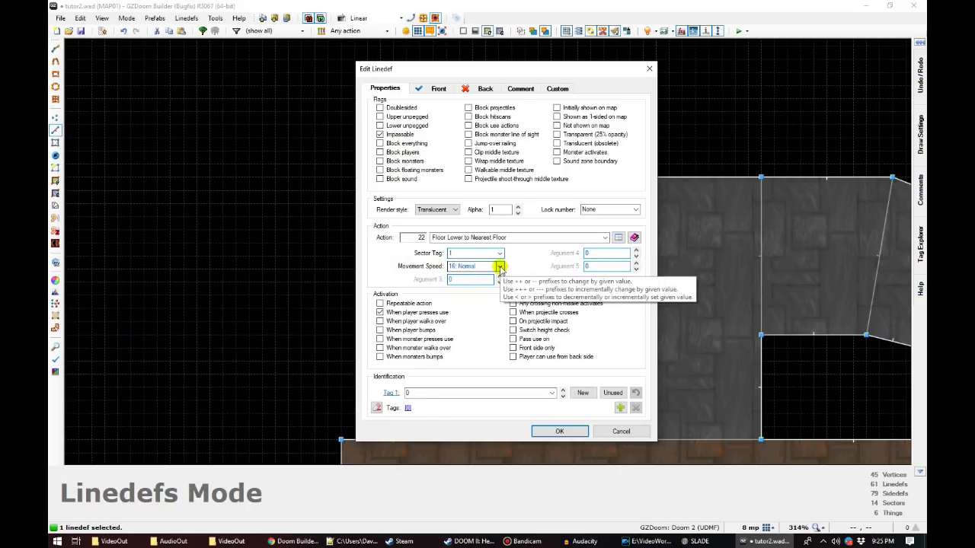
pyautogui.click(499, 266)
pyautogui.click(479, 277)
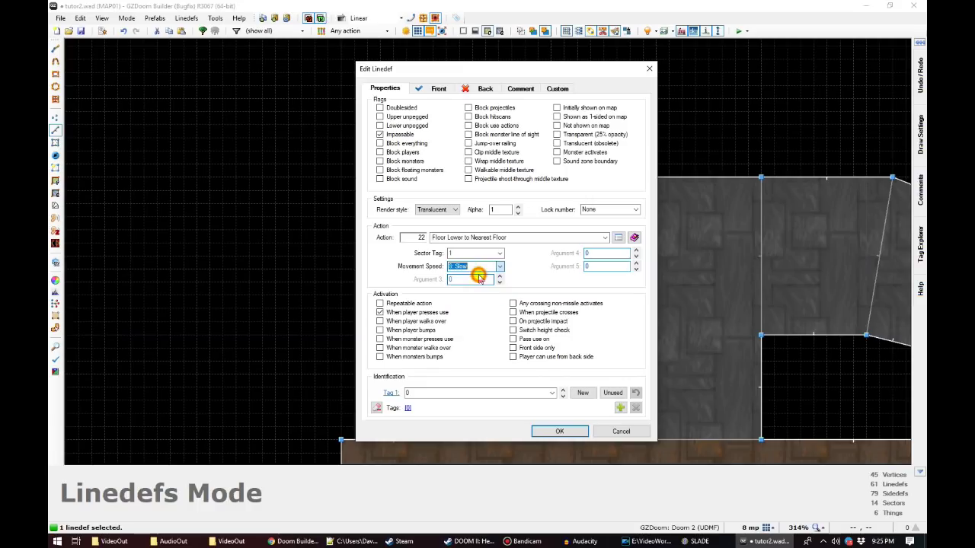
pyautogui.click(499, 266)
pyautogui.click(475, 284)
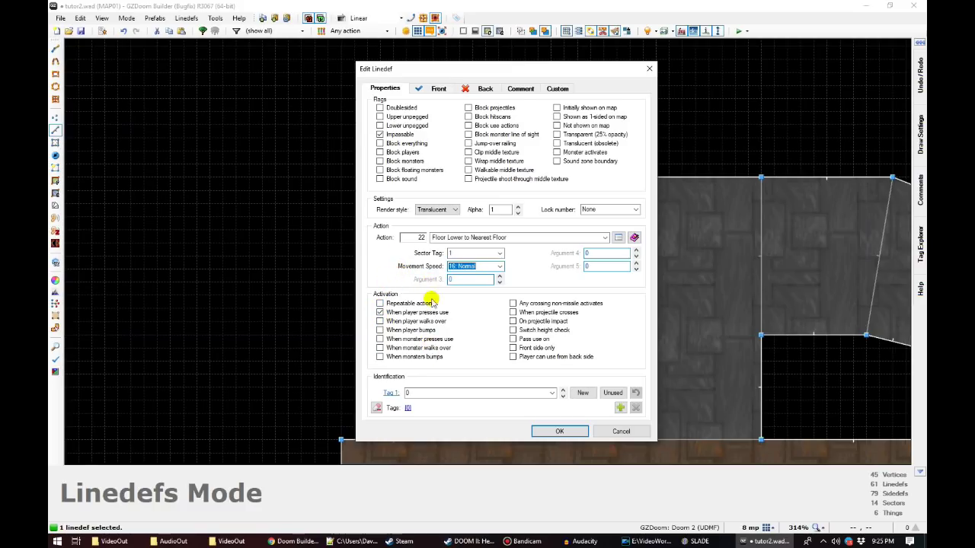
# Step: Apply the switch linedef's properties with sector tag 1 and check its link to the tagged keycard platform on the map
pyautogui.doubleClick(409, 392)
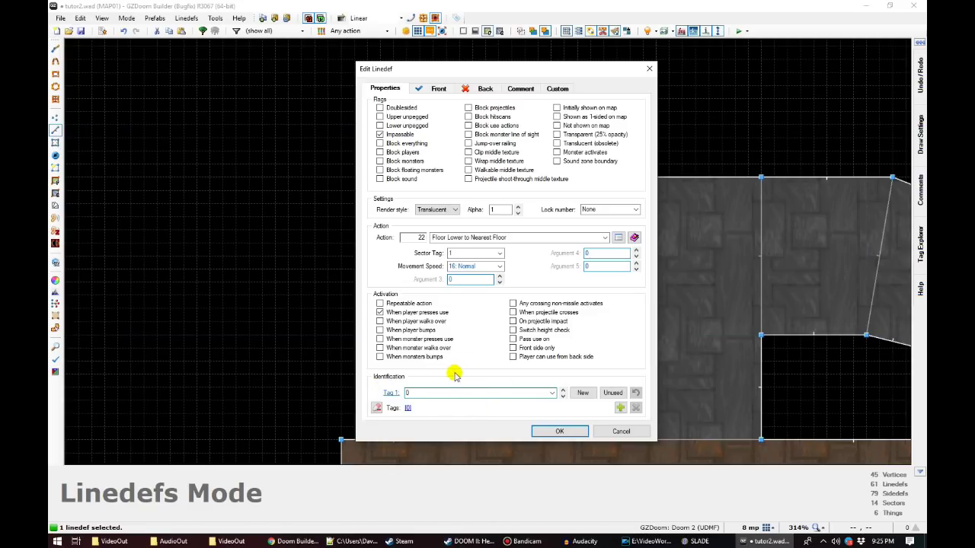
pyautogui.doubleClick(459, 254)
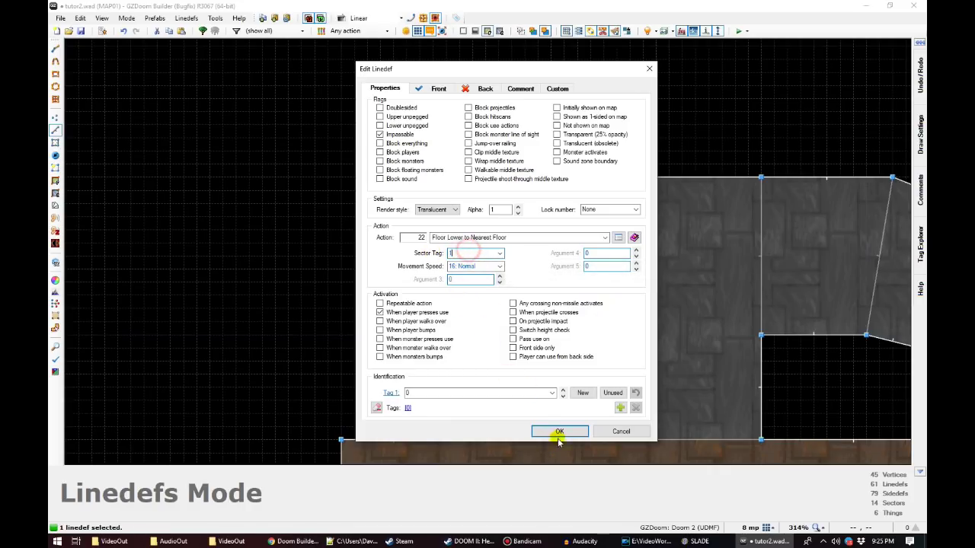
pyautogui.click(560, 431)
pyautogui.scroll(-6, 428, 396)
pyautogui.scroll(1, 446, 437)
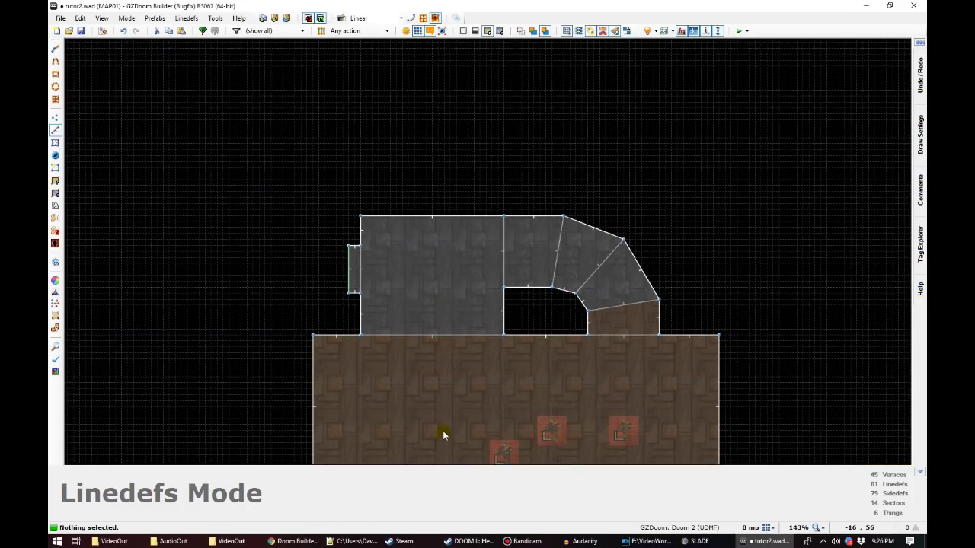
pyautogui.scroll(-2, 417, 384)
pyautogui.scroll(1, 373, 312)
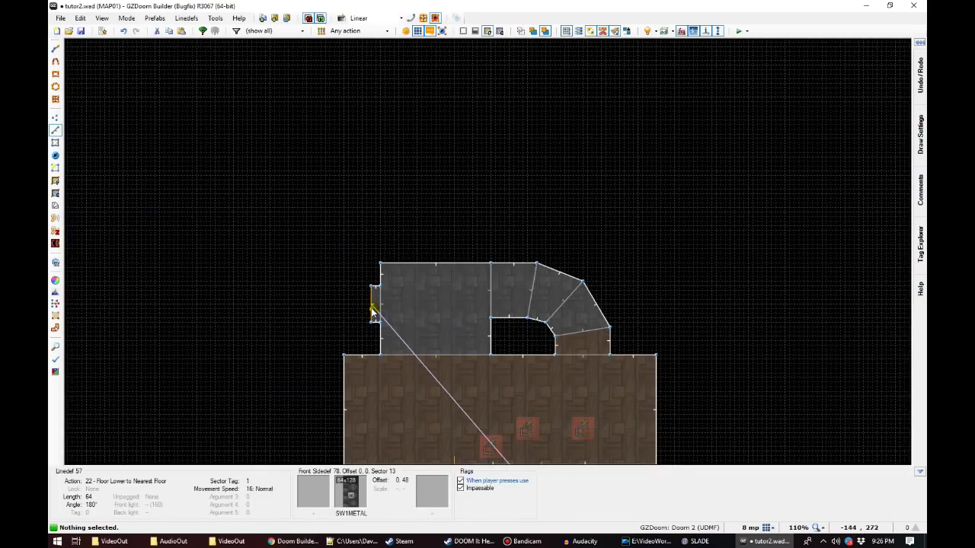
pyautogui.scroll(-2, 373, 312)
pyautogui.scroll(3, 388, 382)
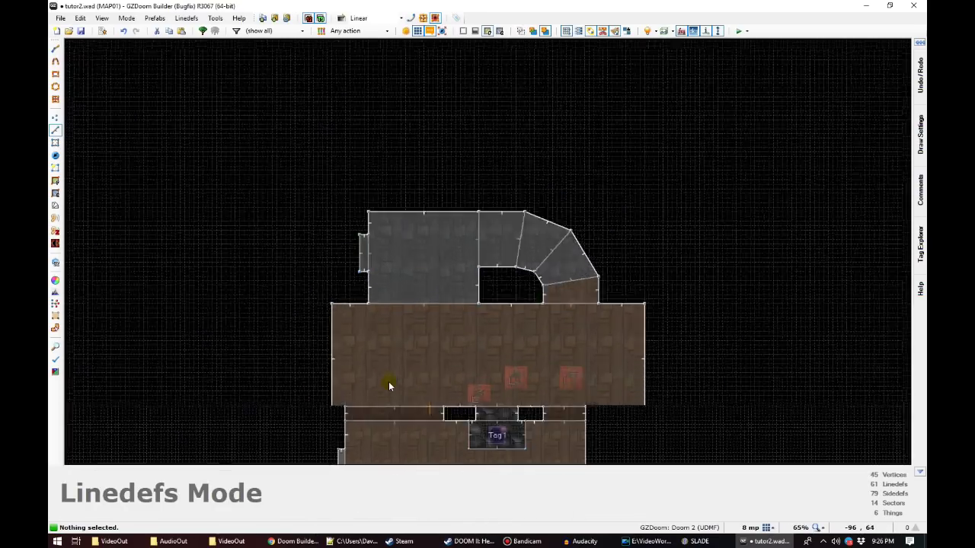
# Step: Save the map and launch it in the game for a playtest
pyautogui.click(81, 30)
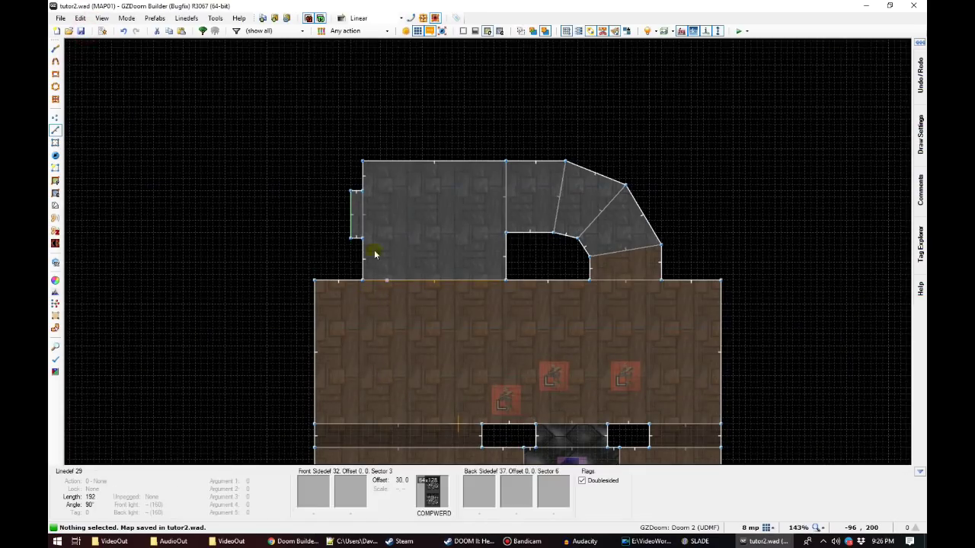
pyautogui.scroll(-1, 491, 342)
pyautogui.scroll(1, 493, 344)
pyautogui.scroll(-2, 499, 358)
pyautogui.scroll(1, 502, 375)
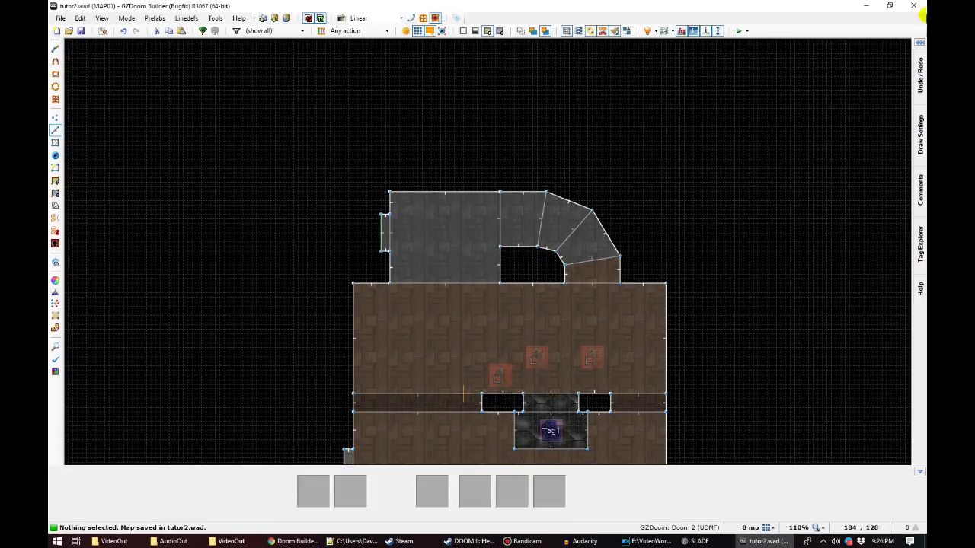
pyautogui.click(747, 31)
pyautogui.click(761, 67)
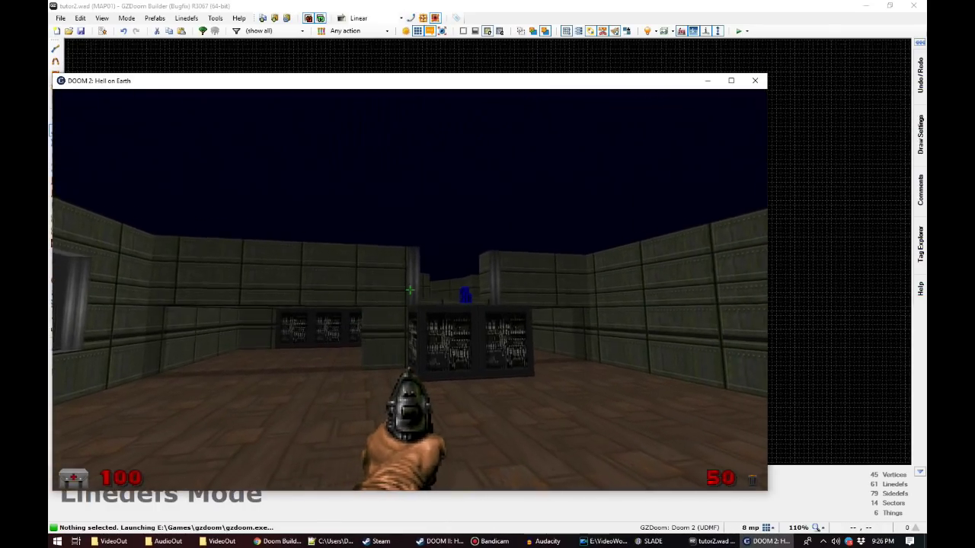
# Step: Fight through the armed zombies around the blue keycard platform in the test game
pyautogui.press('w')
pyautogui.click(409, 290)
pyautogui.click(409, 290)
pyautogui.press('w')
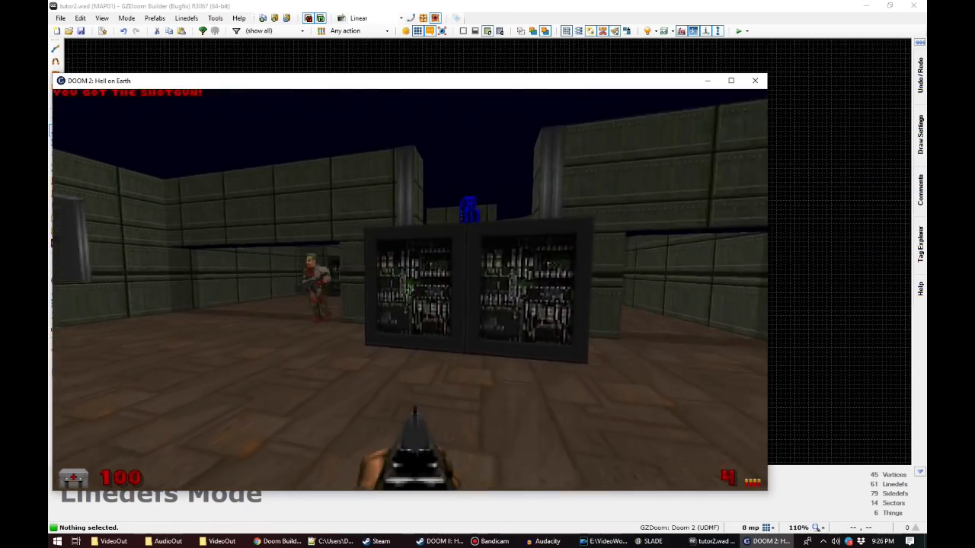
pyautogui.press('w')
pyautogui.click(410, 290)
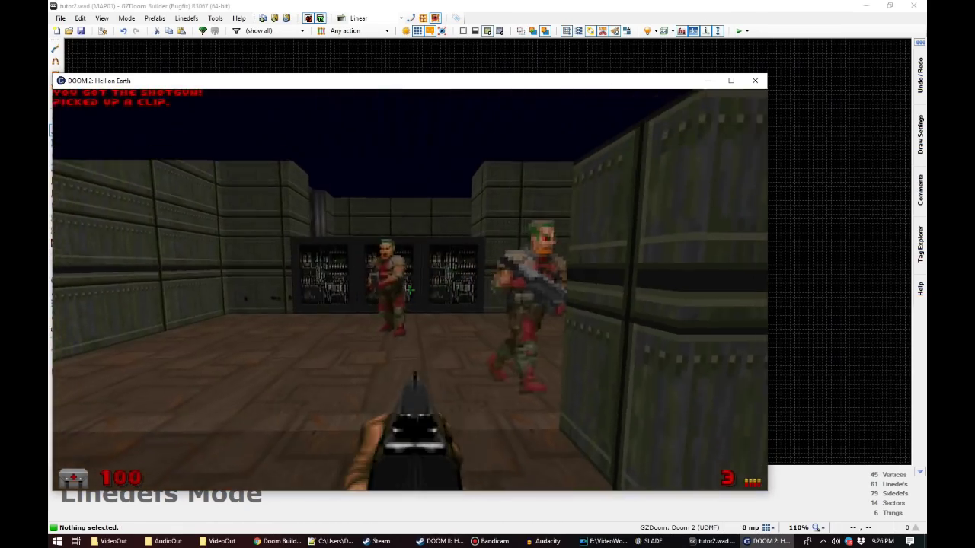
pyautogui.click(410, 290)
pyautogui.press('s')
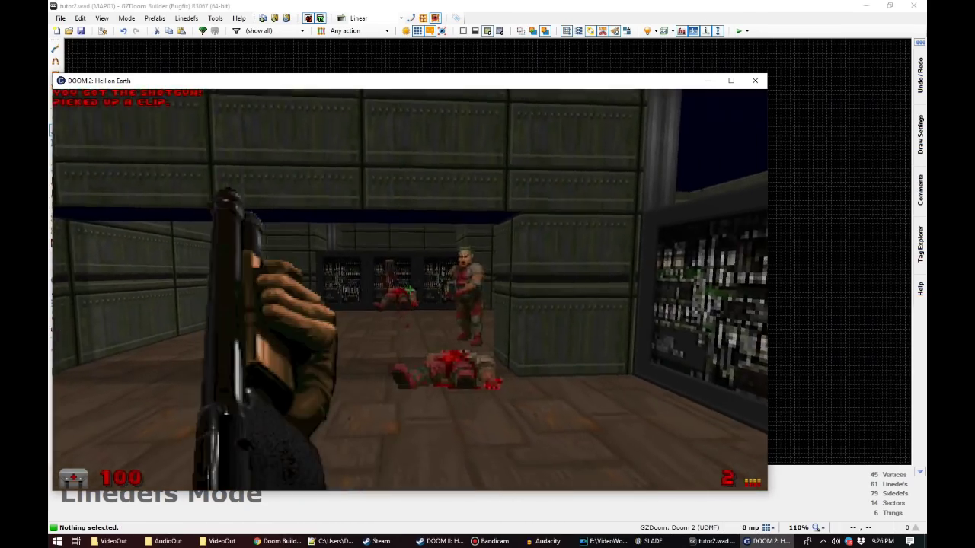
pyautogui.click(410, 290)
pyautogui.press('w')
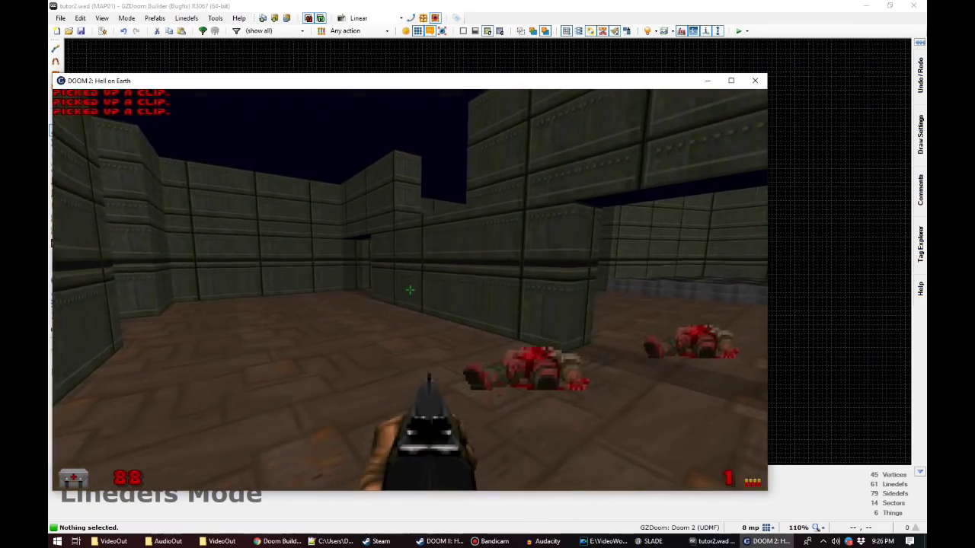
# Step: Test the alcove switch in the game, collect the blue keycard from its platform, and quit the playtest
pyautogui.press('w')
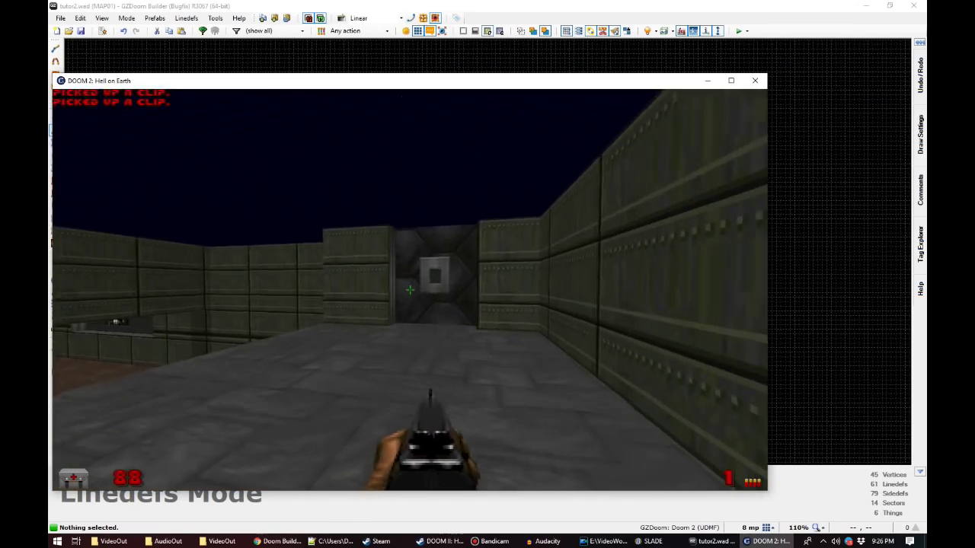
pyautogui.press('w')
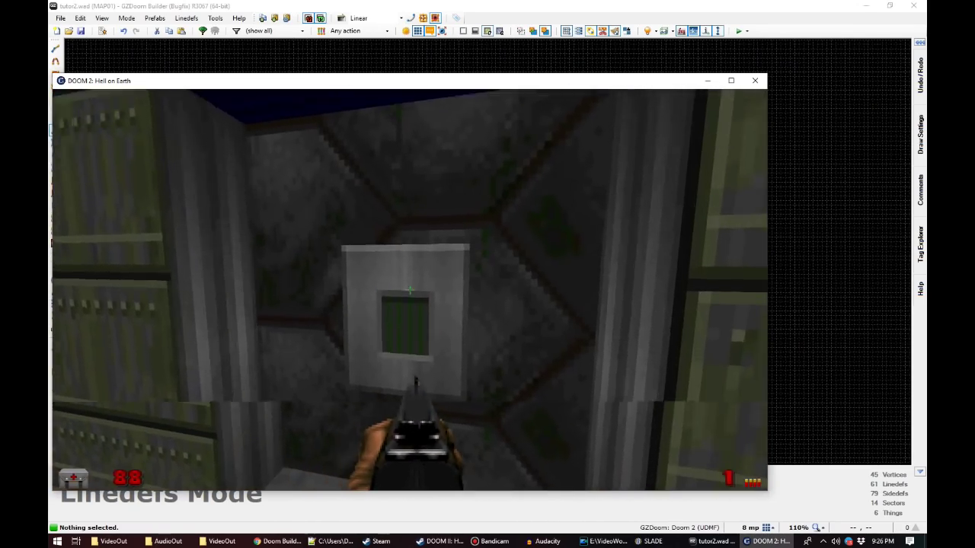
pyautogui.press('w')
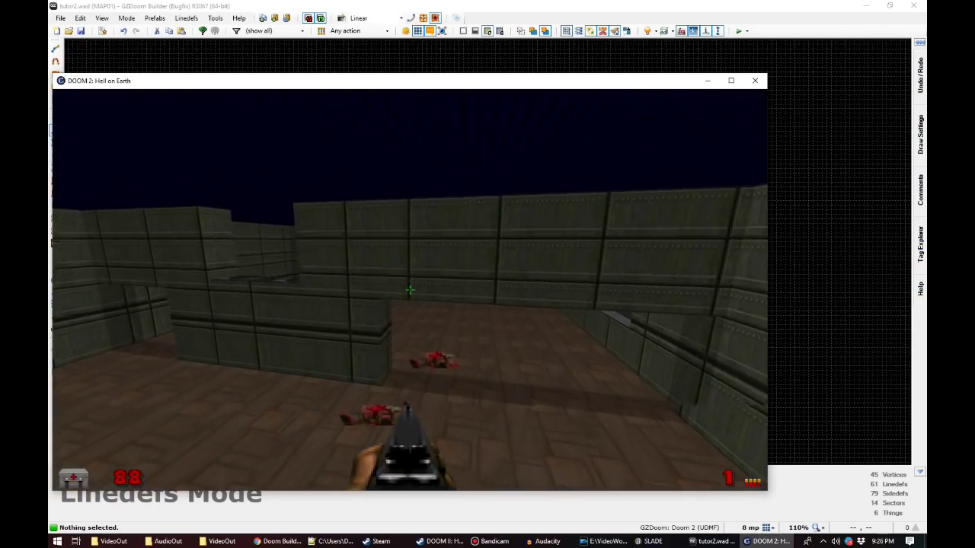
pyautogui.press('w')
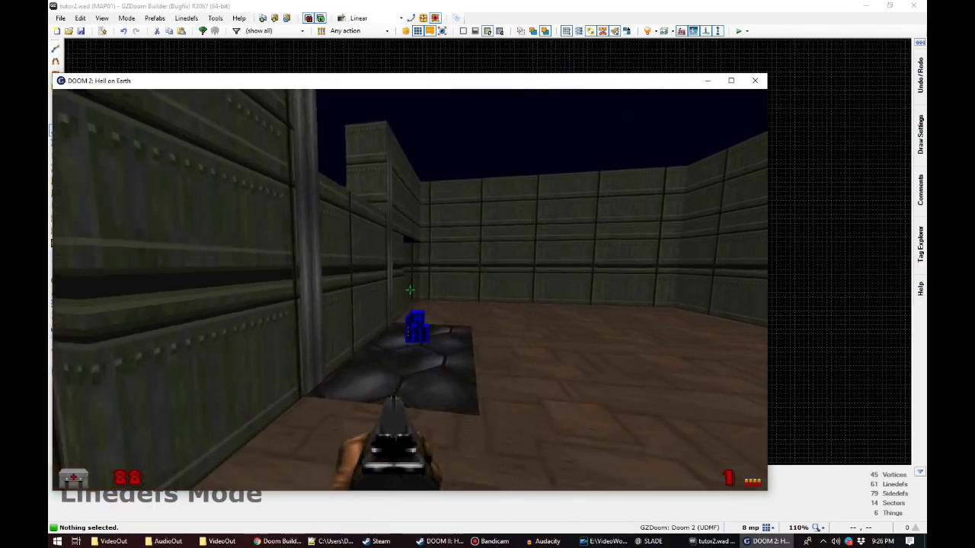
pyautogui.press('w')
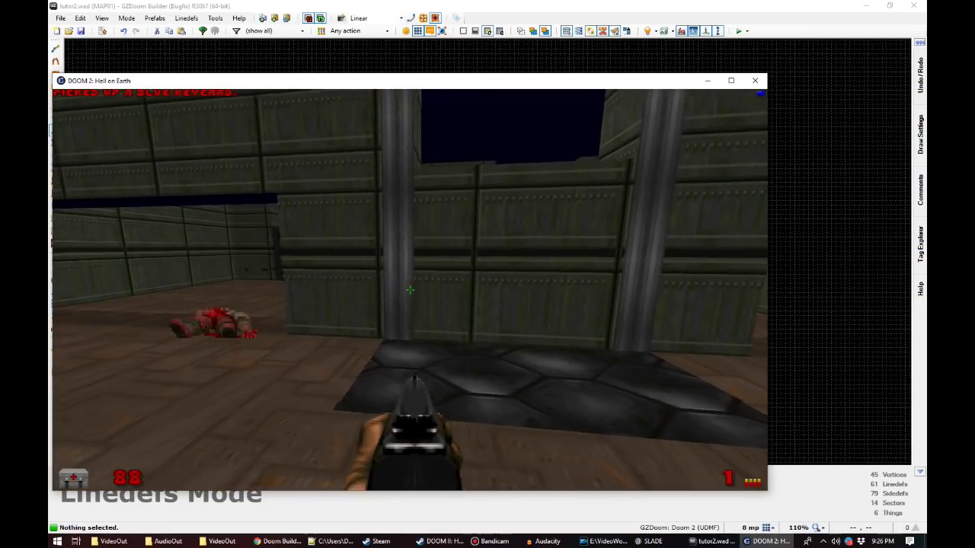
pyautogui.press('w')
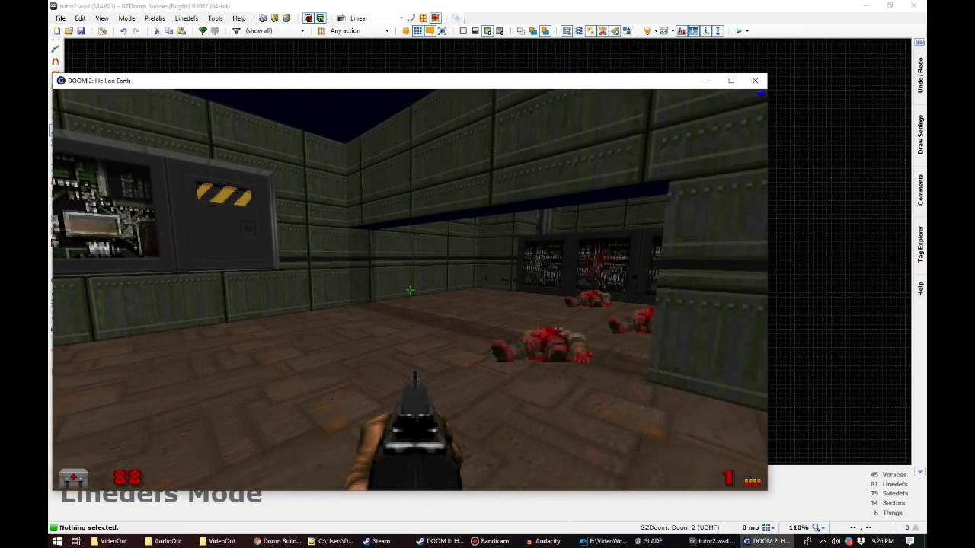
pyautogui.hotkey('alt', 'F4')
# Step: Draw a recess 32 units deep and 128 units long off the west wall of the northern brown room
pyautogui.scroll(-3, 467, 320)
pyautogui.scroll(4, 514, 414)
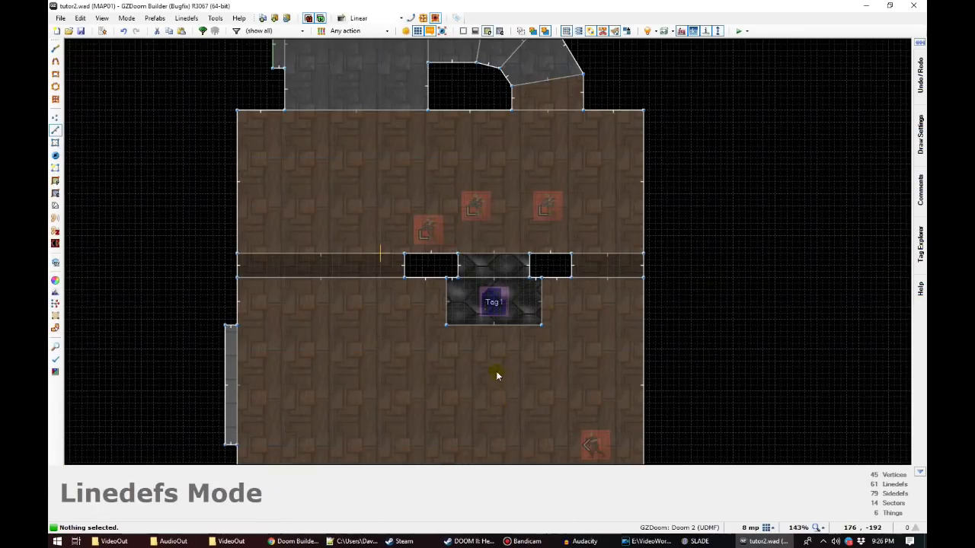
pyautogui.scroll(-3, 495, 373)
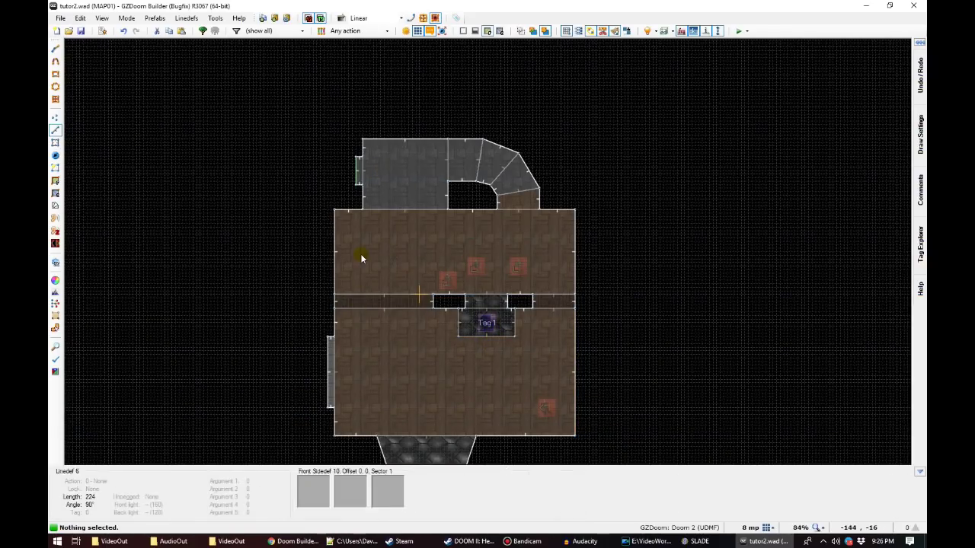
pyautogui.scroll(3, 305, 262)
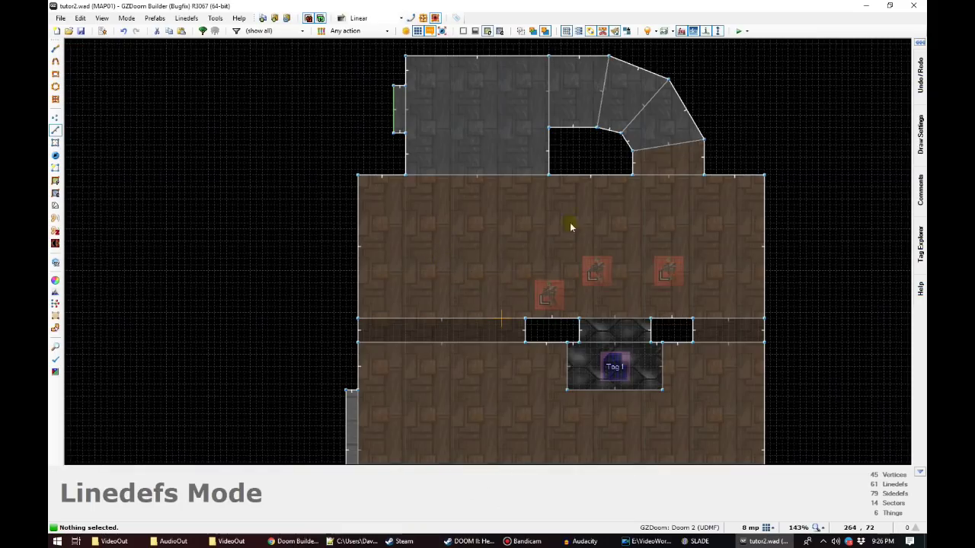
pyautogui.scroll(3, 306, 272)
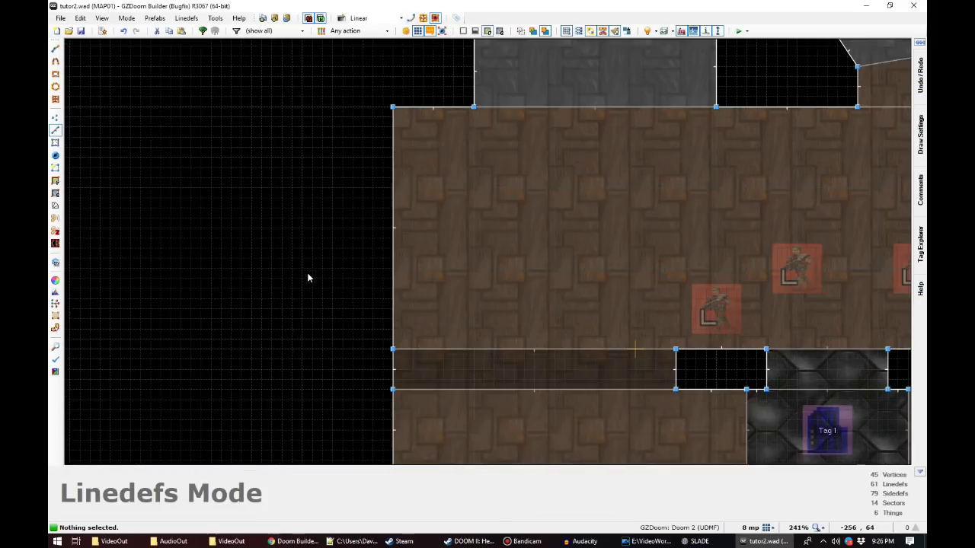
pyautogui.press('d')
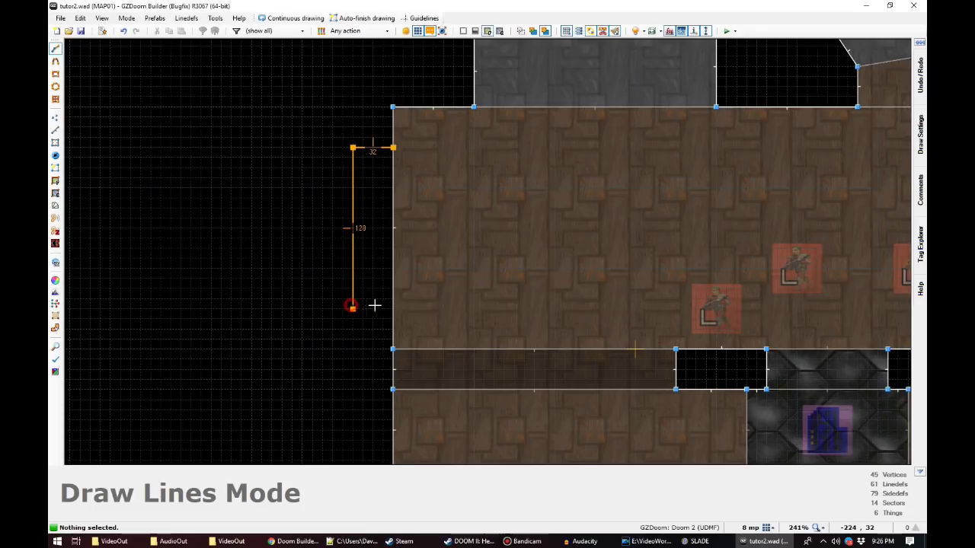
pyautogui.click(389, 150)
pyautogui.scroll(-3, 248, 247)
pyautogui.scroll(3, 251, 241)
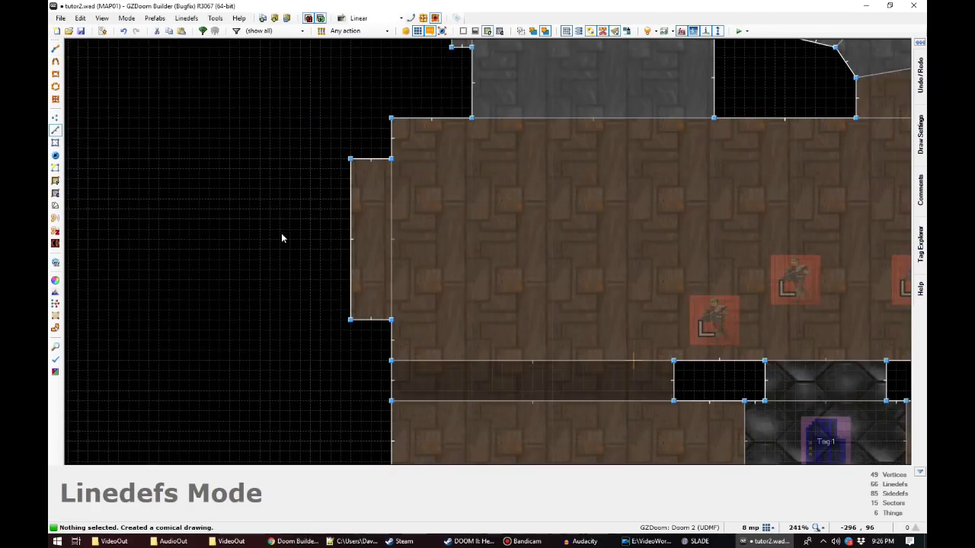
# Step: Draw a flared room behind the recess with slanted sides about 101 units long and a 192-unit back wall
pyautogui.scroll(-1, 296, 224)
pyautogui.press('d')
pyautogui.click(338, 172)
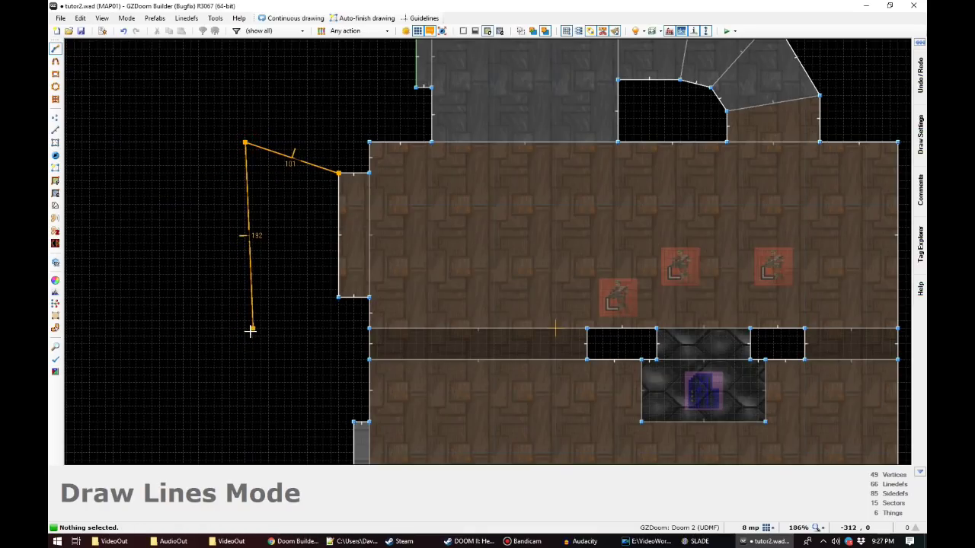
pyautogui.click(338, 296)
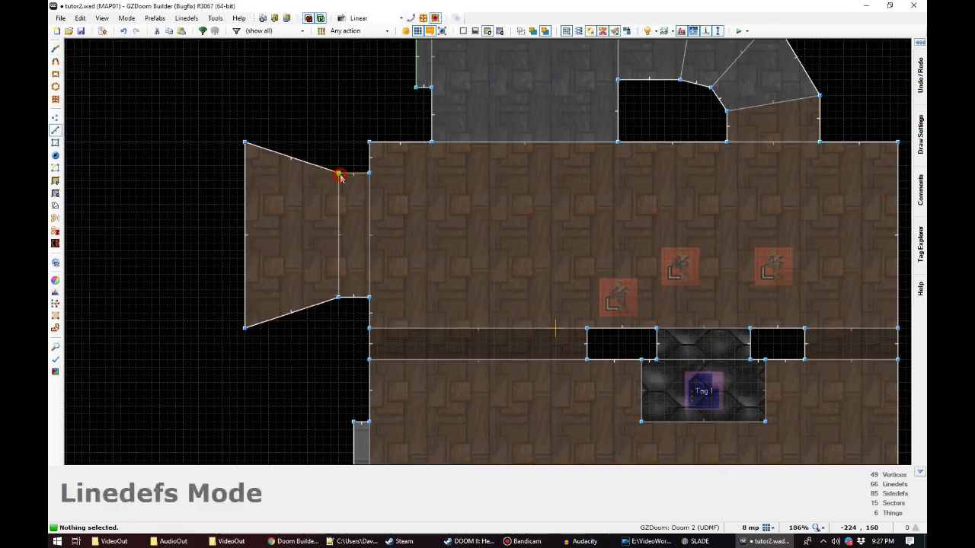
# Step: Insert an Imp in the flared room and set its angle to 0 so it faces the recess
pyautogui.scroll(1, 246, 274)
pyautogui.press('t')
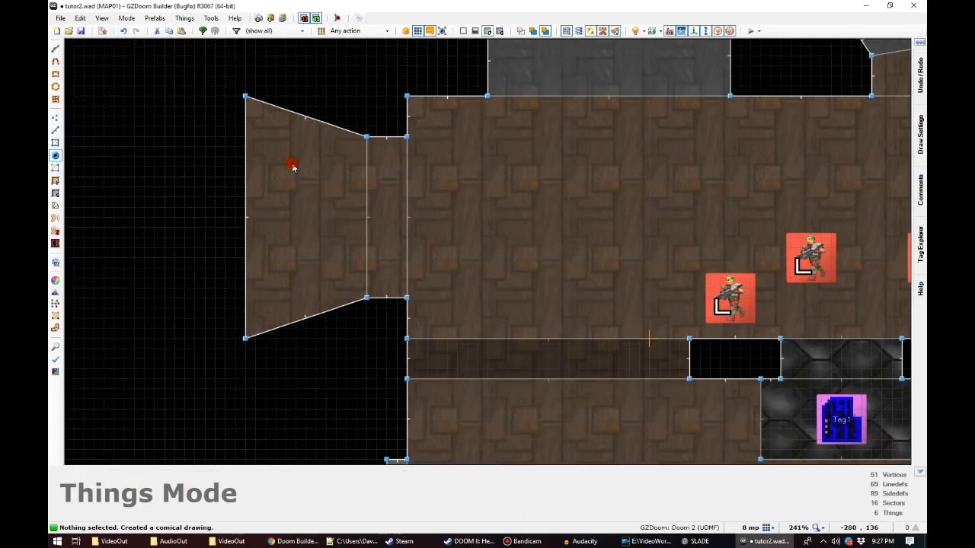
pyautogui.press('Insert')
pyautogui.write('imp')
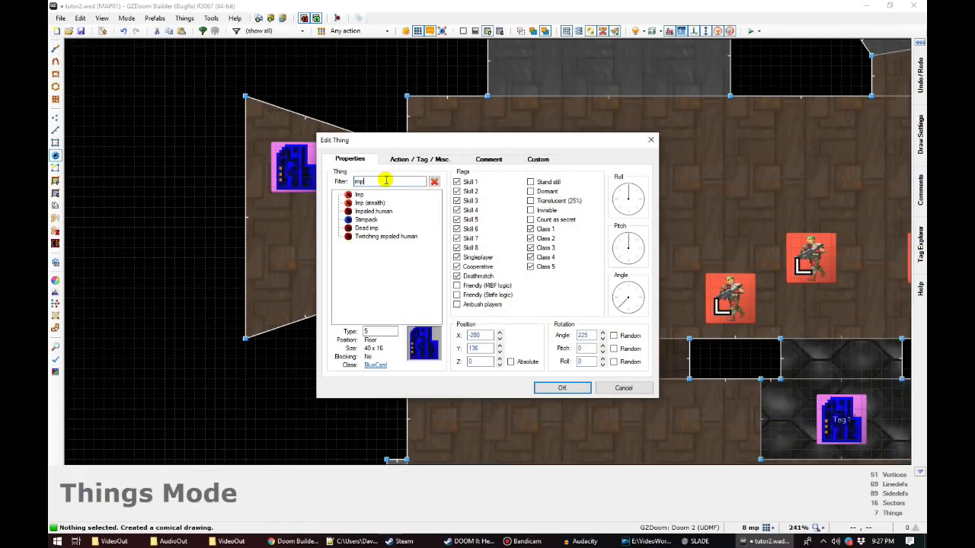
pyautogui.click(349, 195)
pyautogui.click(638, 300)
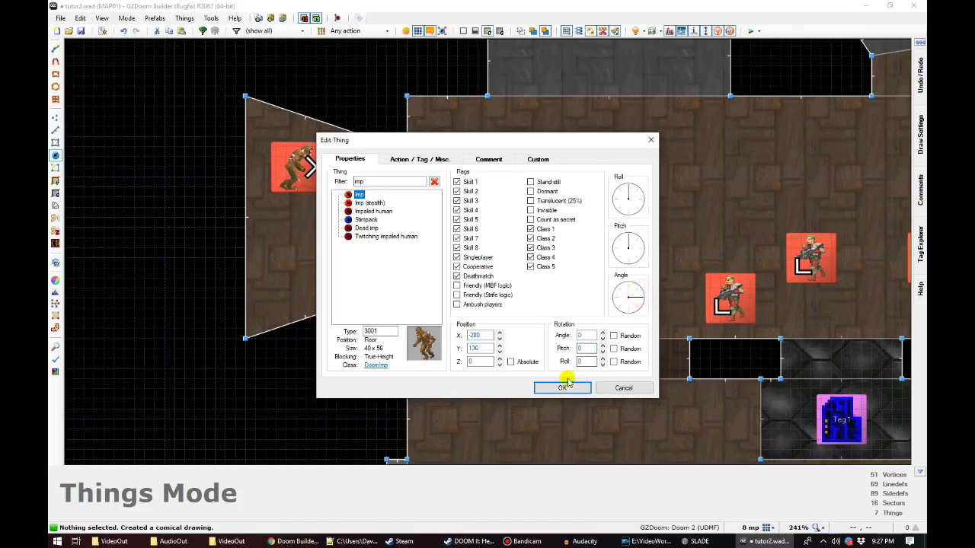
pyautogui.click(561, 387)
# Step: Duplicate the imp and place the two side by side near the flared room's opening, both facing the recess
pyautogui.hotkey('ctrl', 'c')
pyautogui.hotkey('ctrl', 'v')
pyautogui.moveTo(295, 234); pyautogui.dragTo(310, 264)
pyautogui.click(297, 164)
pyautogui.moveTo(297, 166); pyautogui.dragTo(307, 187, button='right')
pyautogui.moveTo(308, 267); pyautogui.dragTo(328, 246, button='right')
pyautogui.moveTo(308, 190); pyautogui.dragTo(328, 201, button='right')
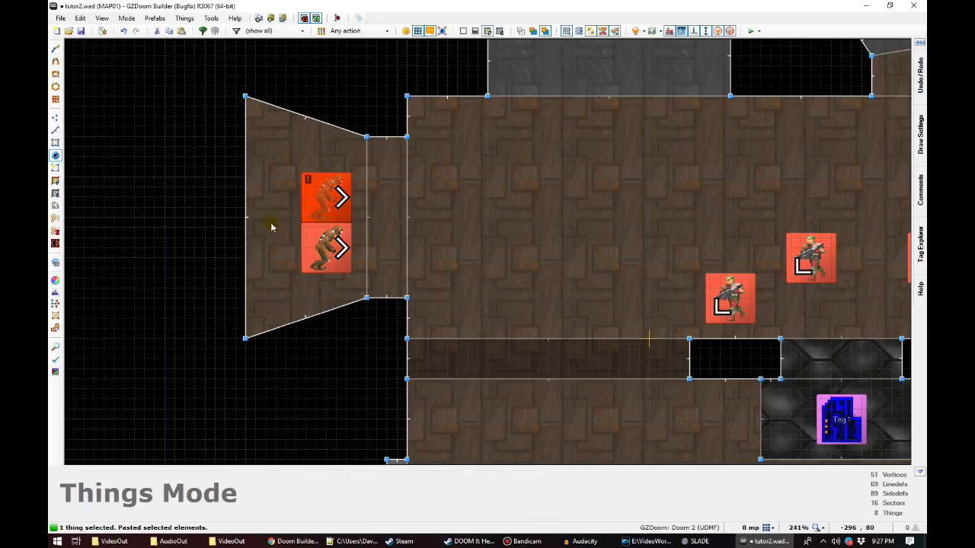
pyautogui.click(191, 187)
# Step: Raise the floor of the recess in front of the imps to 128 in the 3D view, sealing off the flared room
pyautogui.press('w')
pyautogui.press('d')
pyautogui.press('e')
pyautogui.press('f')
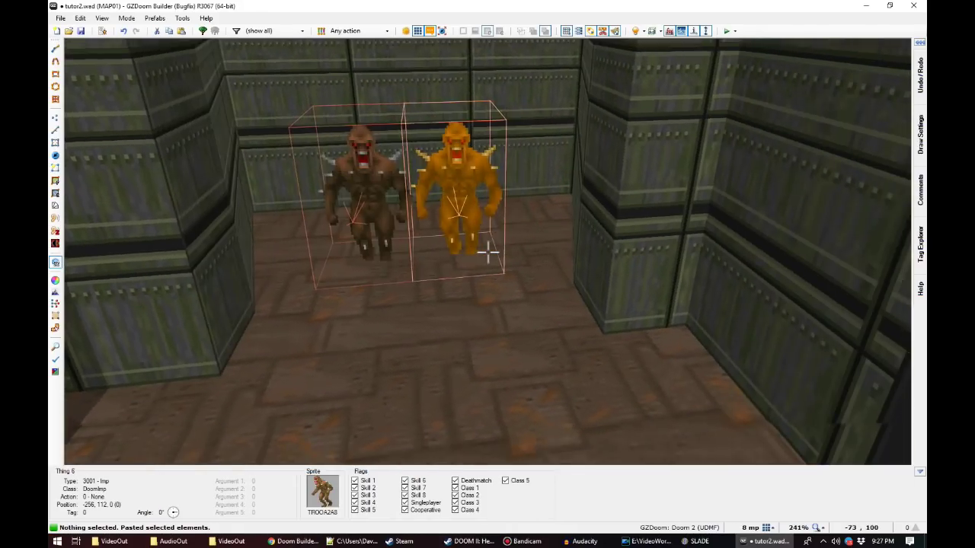
pyautogui.press('s')
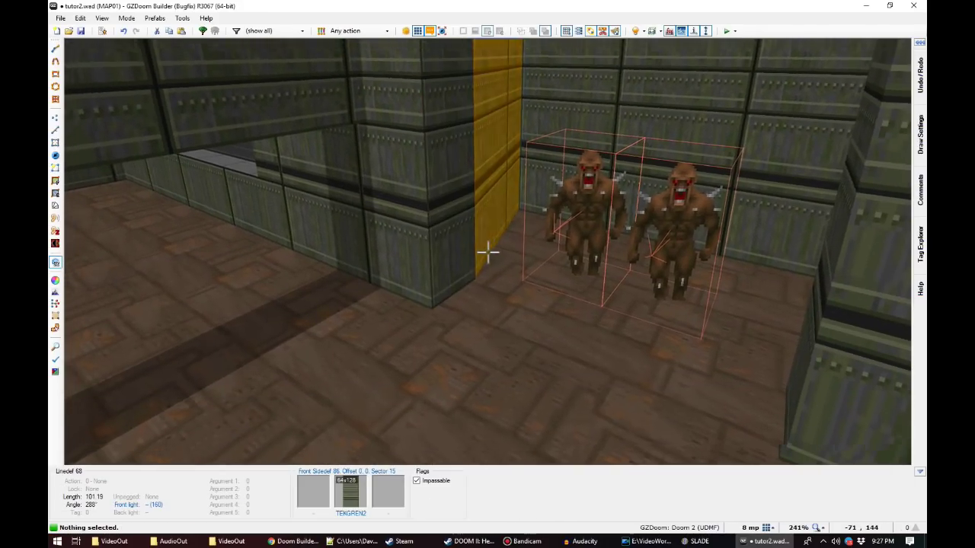
pyautogui.press('e')
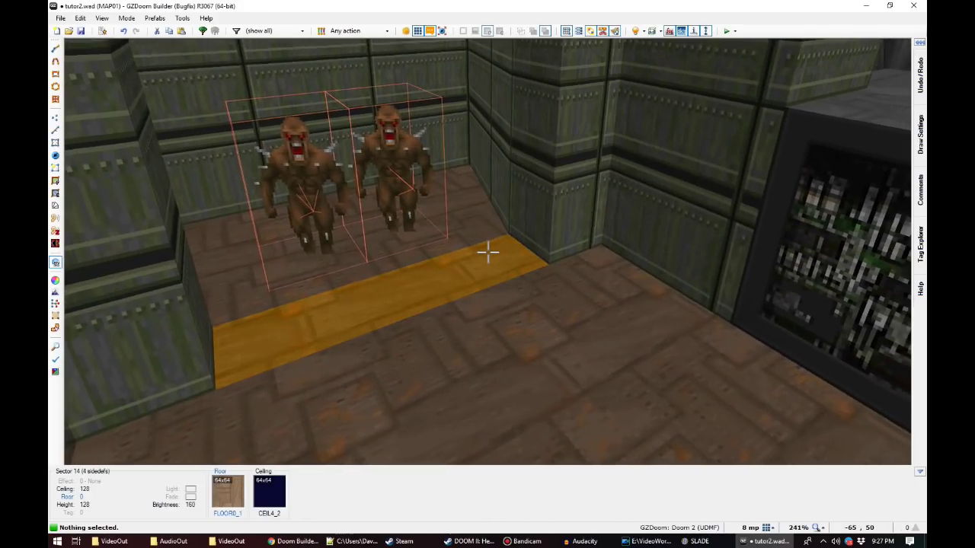
pyautogui.press('f')
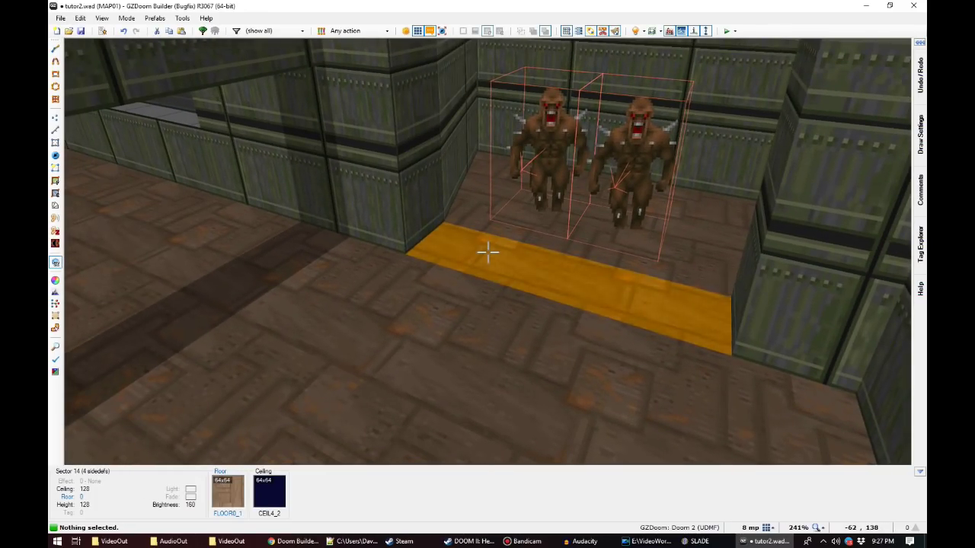
pyautogui.click(487, 252)
pyautogui.scroll(6, 487, 252)
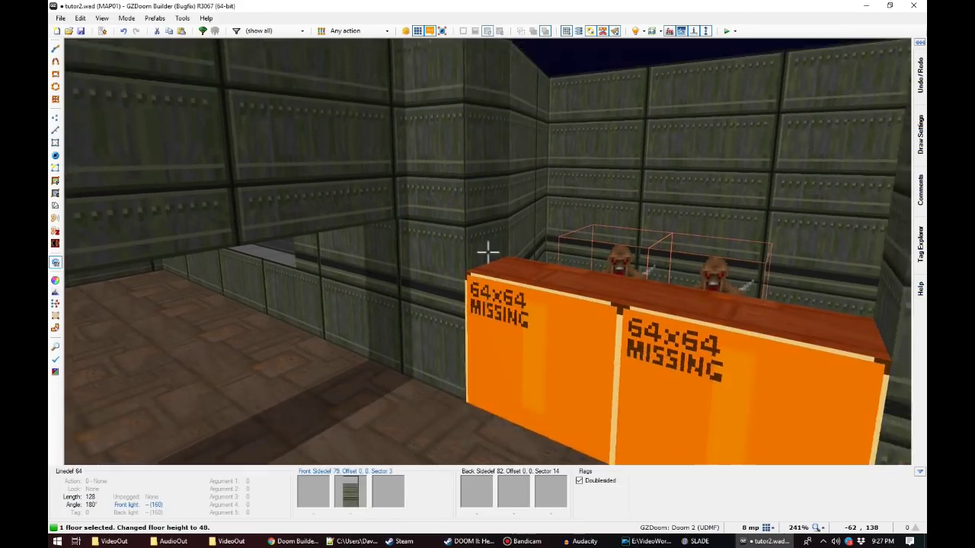
pyautogui.scroll(10, 488, 252)
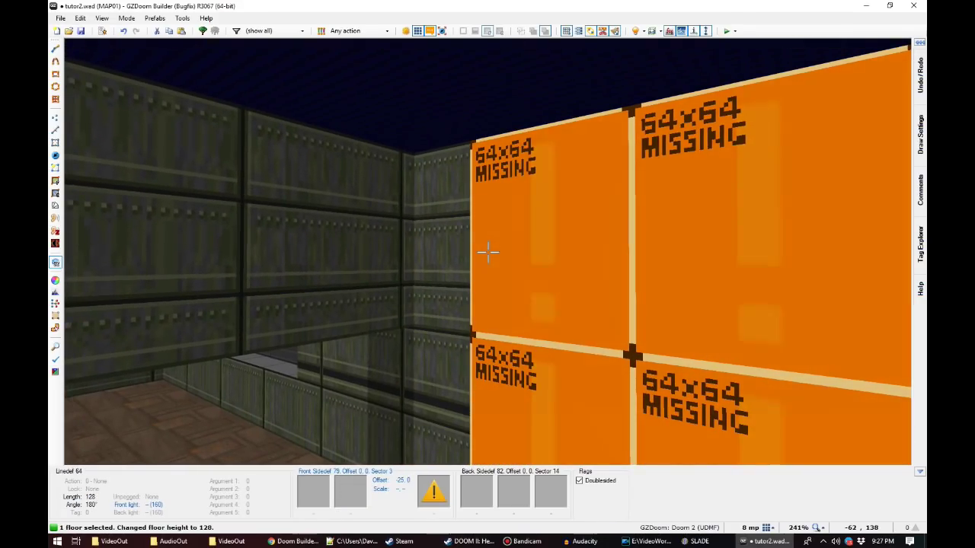
# Step: Apply the neighbouring TEKGREN2 texture to both missing faces of the raised recess and auto-align it with the adjoining walls
pyautogui.press('c')
pyautogui.press('d')
pyautogui.press('s')
pyautogui.hotkey('ctrl', 'c')
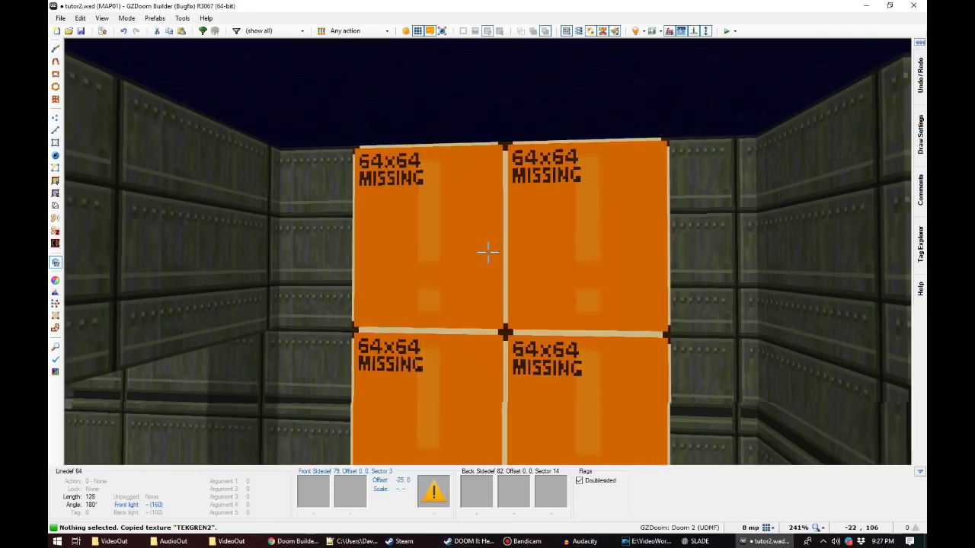
pyautogui.hotkey('ctrl', 'v')
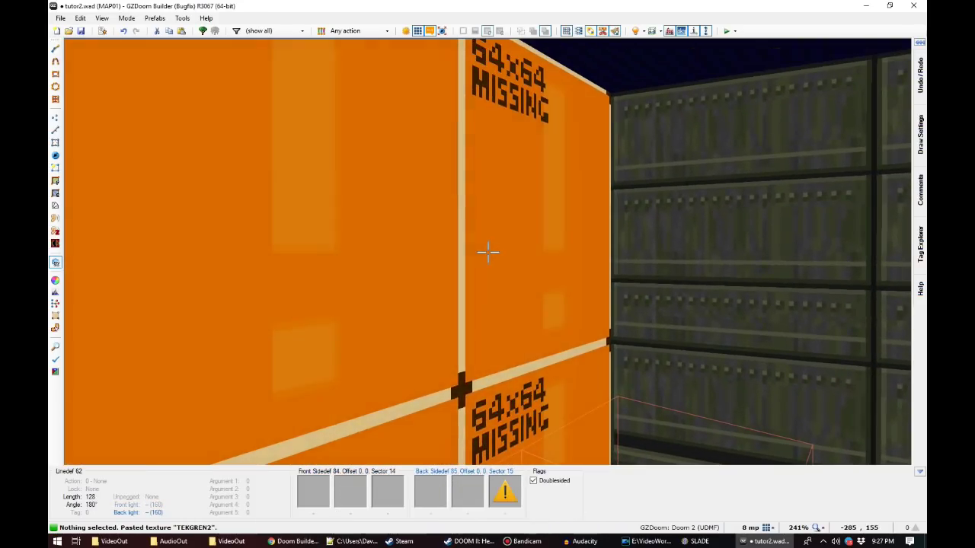
pyautogui.hotkey('ctrl', 'v')
pyautogui.press('d')
pyautogui.hotkey('ctrl', 'a')
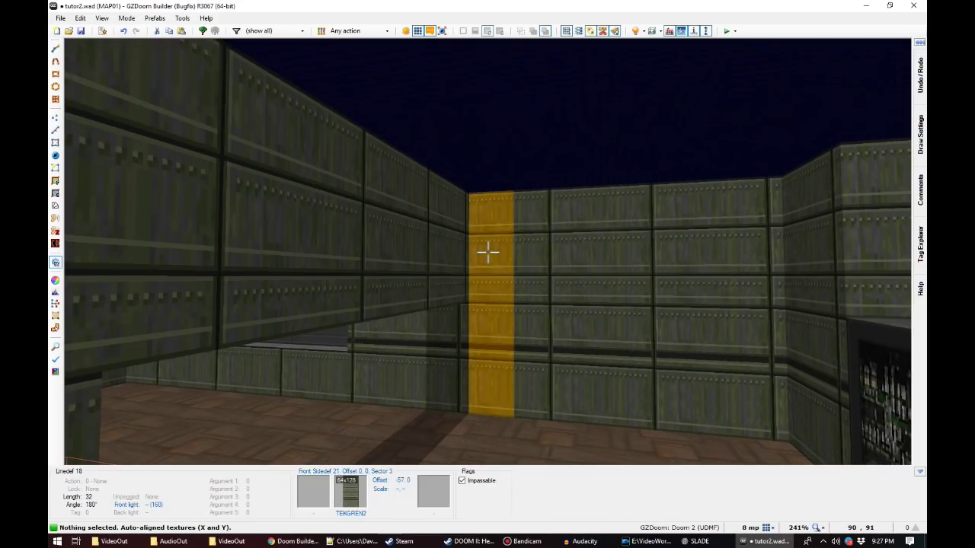
# Step: Inspect the sealed imp closet in 3D from the northern room and from behind the imps
pyautogui.press('f')
pyautogui.press('e')
pyautogui.press('e')
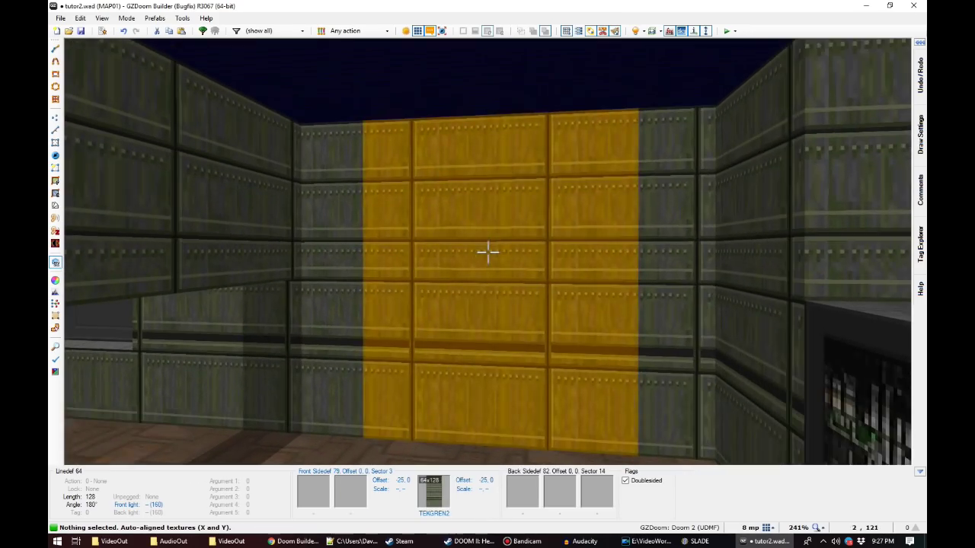
pyautogui.press('d')
pyautogui.press('e')
pyautogui.press('f')
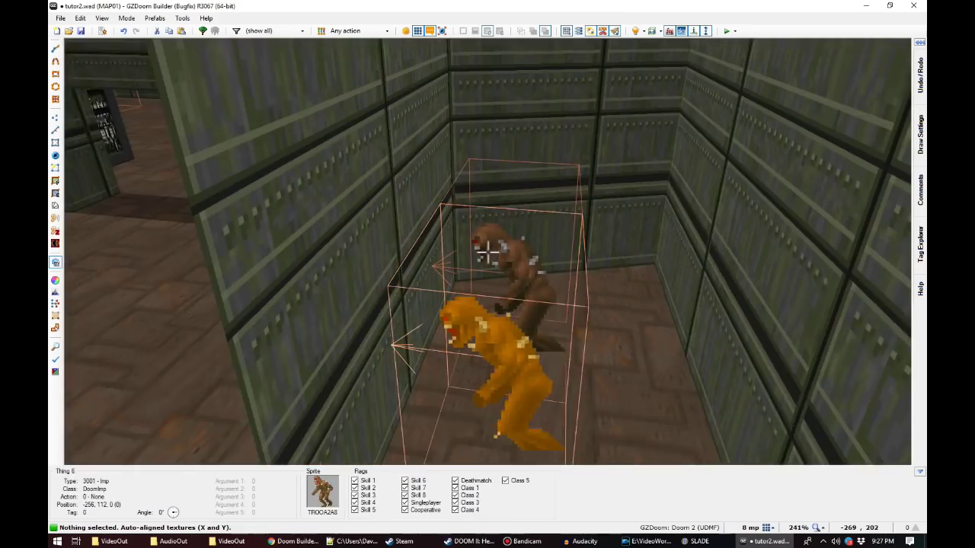
pyautogui.press('f')
pyautogui.press('s')
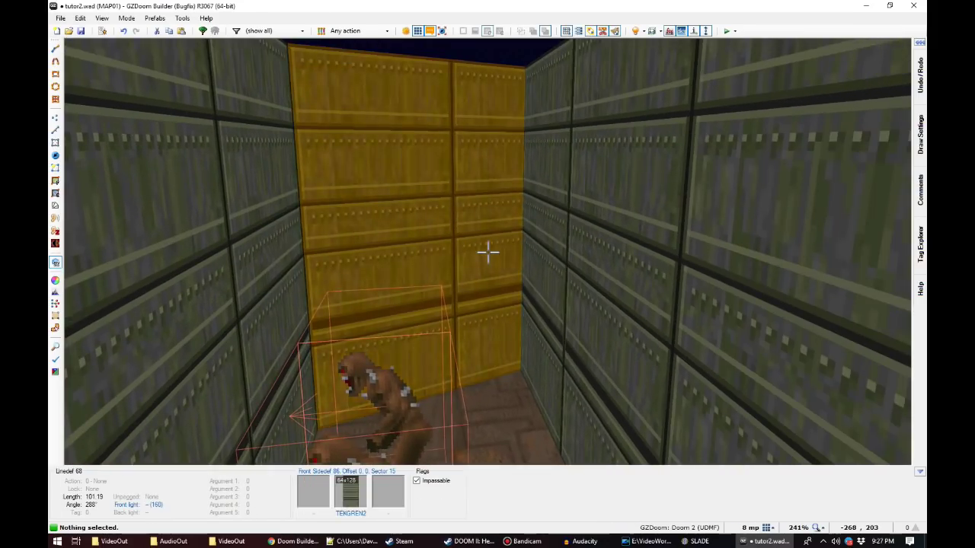
# Step: Assign tag 1 to the raised recess sector so it shares the blue keycard platform's tag
pyautogui.press('t')
pyautogui.scroll(-7, 478, 192)
pyautogui.scroll(6, 478, 191)
pyautogui.press('s')
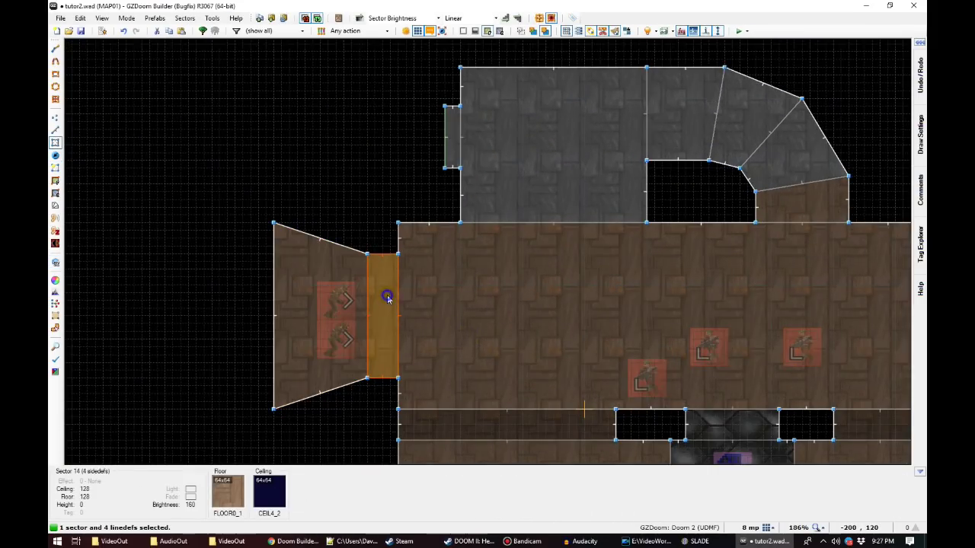
pyautogui.rightClick(387, 299)
pyautogui.click(434, 381)
pyautogui.click(523, 420)
# Step: Switch to editing linedefs and save the map
pyautogui.press('l')
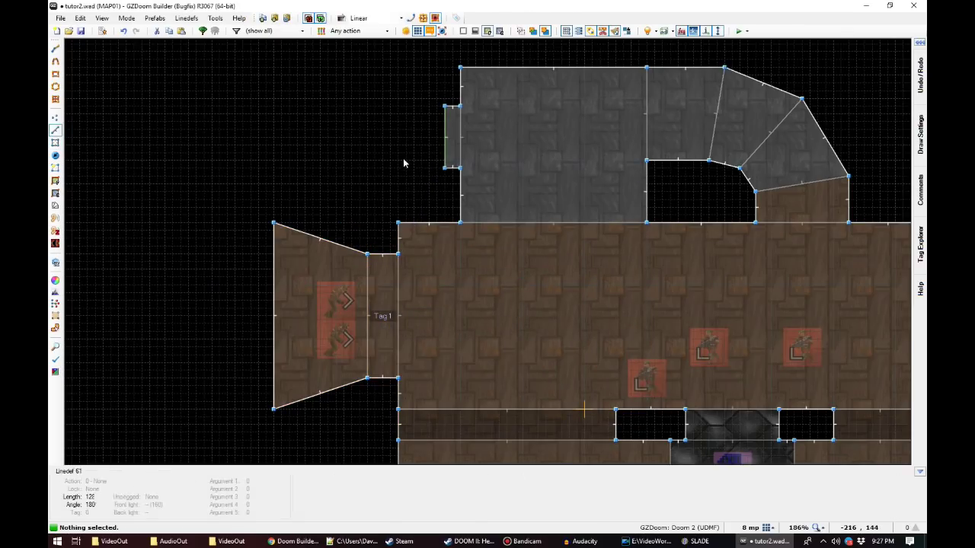
pyautogui.scroll(-4, 619, 326)
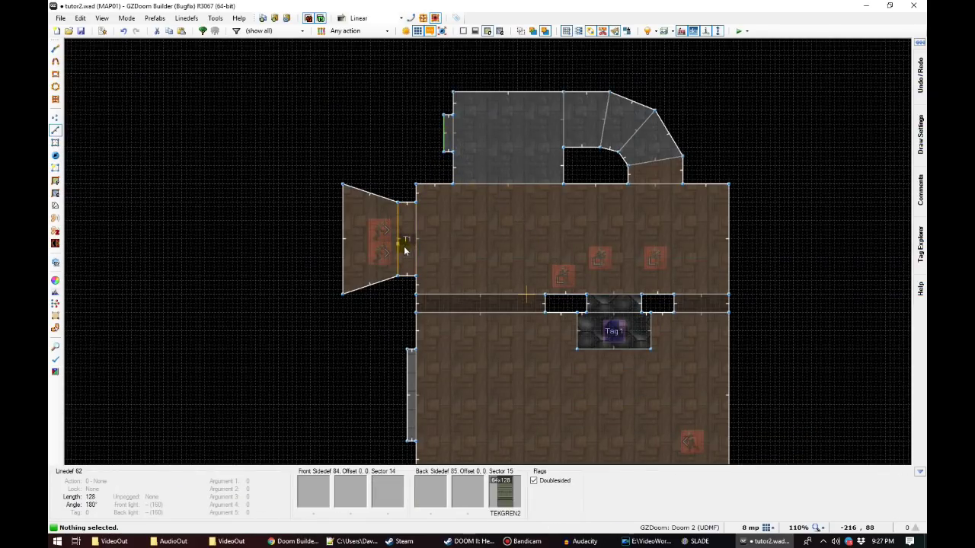
pyautogui.scroll(4, 409, 241)
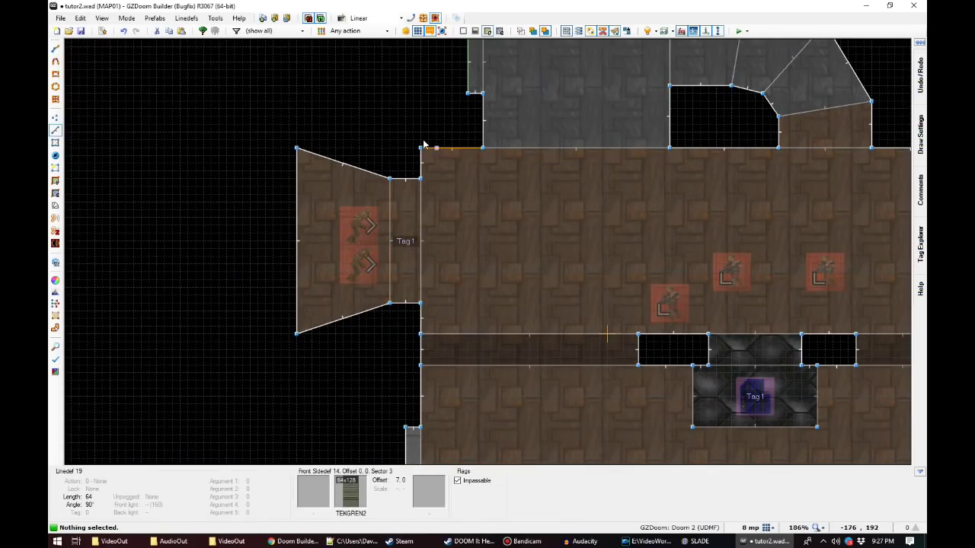
pyautogui.scroll(-2, 425, 144)
pyautogui.click(82, 31)
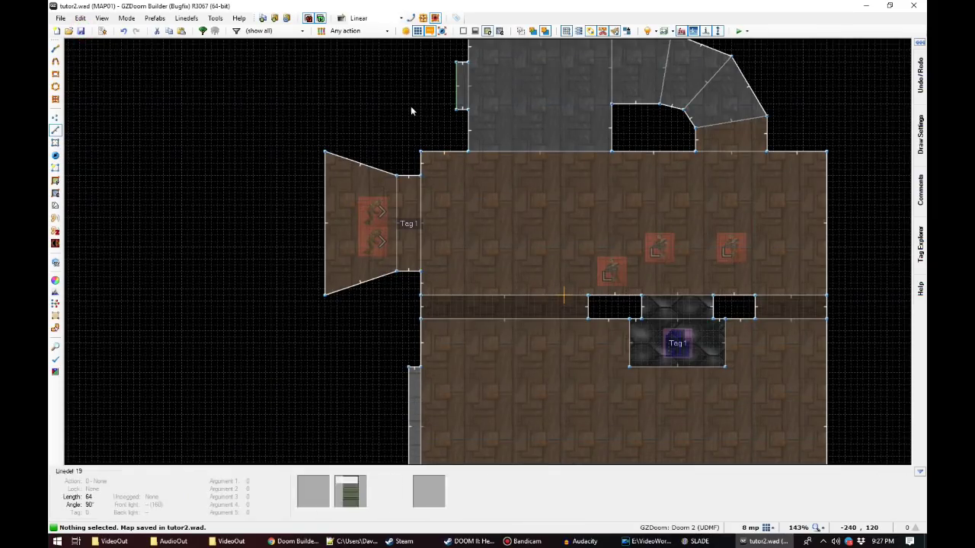
# Step: Draw a recess 16 units deep and 128 units long off the southern brown room's east wall, using a 16-unit grid
pyautogui.scroll(-2, 629, 260)
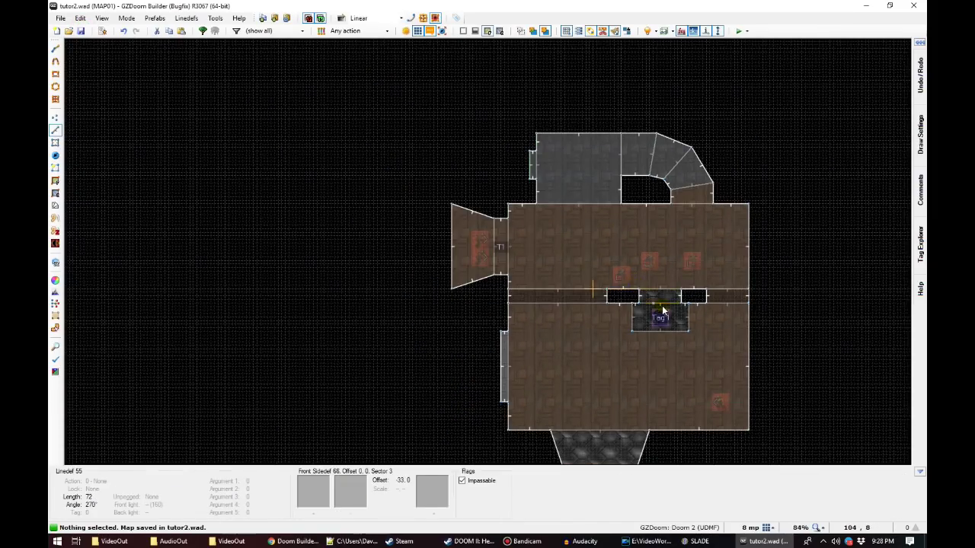
pyautogui.scroll(1, 675, 296)
pyautogui.press('Right')
pyautogui.press('Down')
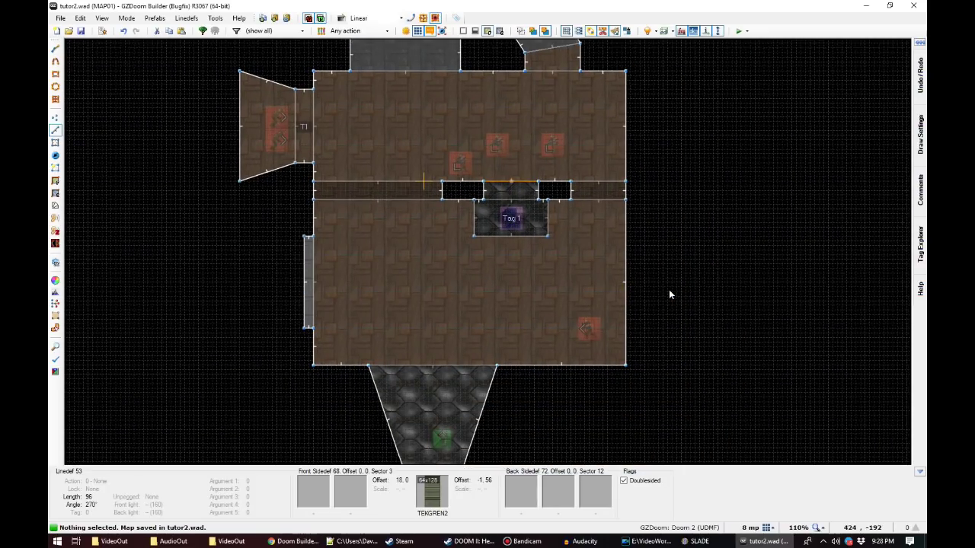
pyautogui.scroll(3, 571, 328)
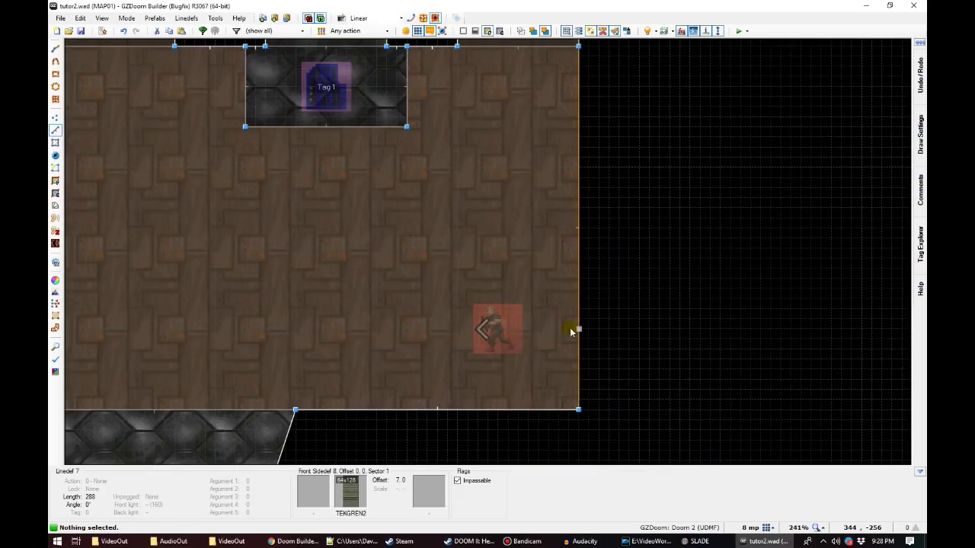
pyautogui.press('space')
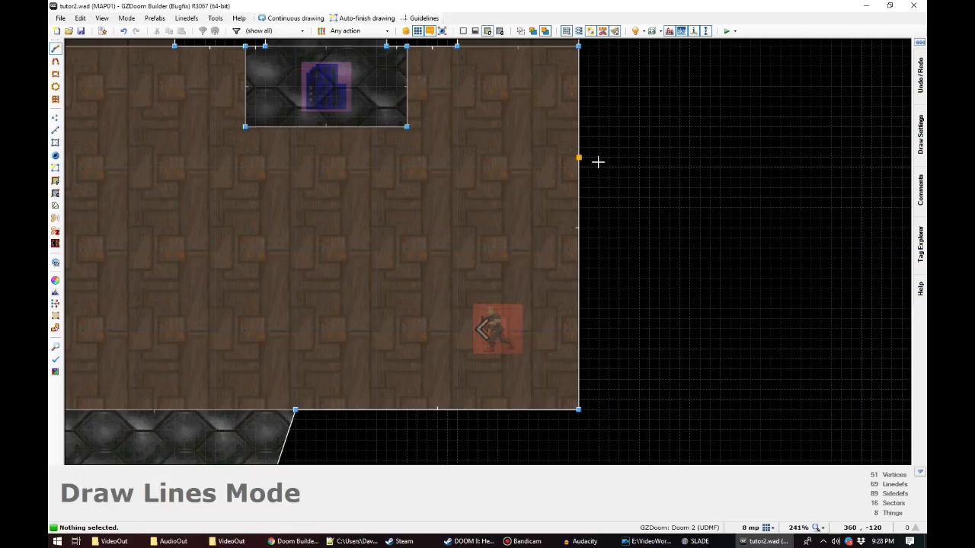
pyautogui.press(']')
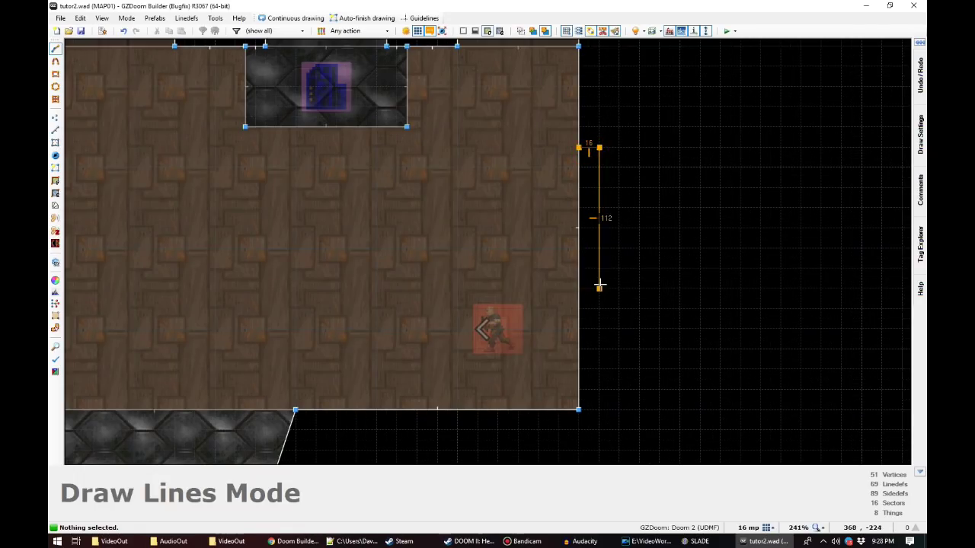
pyautogui.click(577, 304)
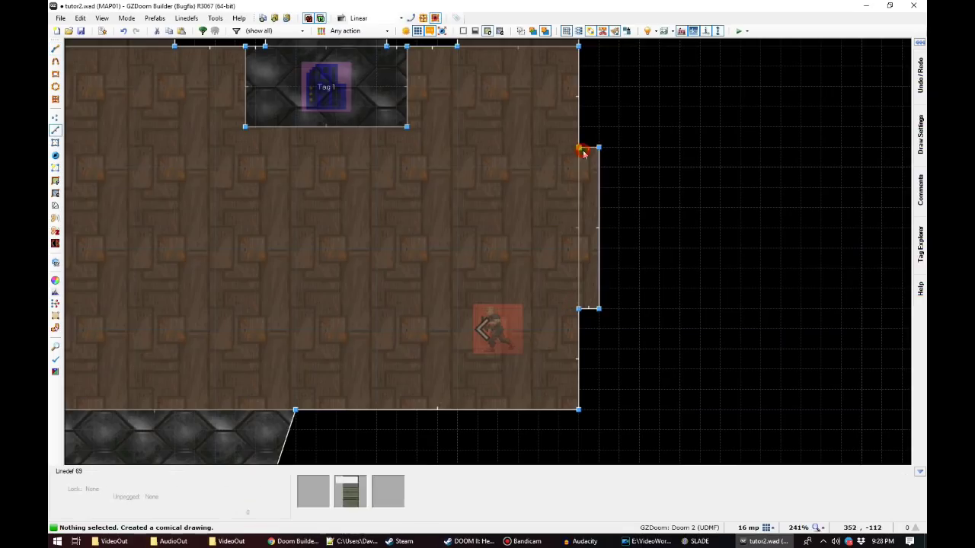
# Step: Duplicate the recess sector twice and place the copies side by side to its east, making three adjoining strips
pyautogui.press('s')
pyautogui.click(587, 189)
pyautogui.hotkey('ctrl', 'c')
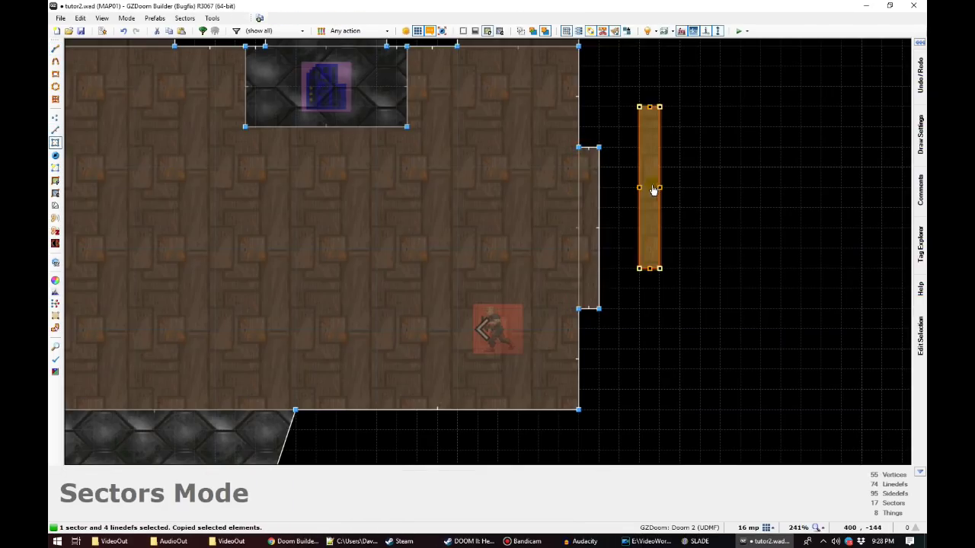
pyautogui.hotkey('ctrl', 'v')
pyautogui.moveTo(652, 205); pyautogui.dragTo(631, 172)
pyautogui.press('Return')
pyautogui.click(669, 174)
# Step: Draw a rectangular room 208 units wide and 288 units tall against the east side of the three strips
pyautogui.scroll(-1, 690, 200)
pyautogui.press('d')
pyautogui.click(653, 160)
pyautogui.moveTo(803, 79); pyautogui.dragTo(756, 95, button='middle')
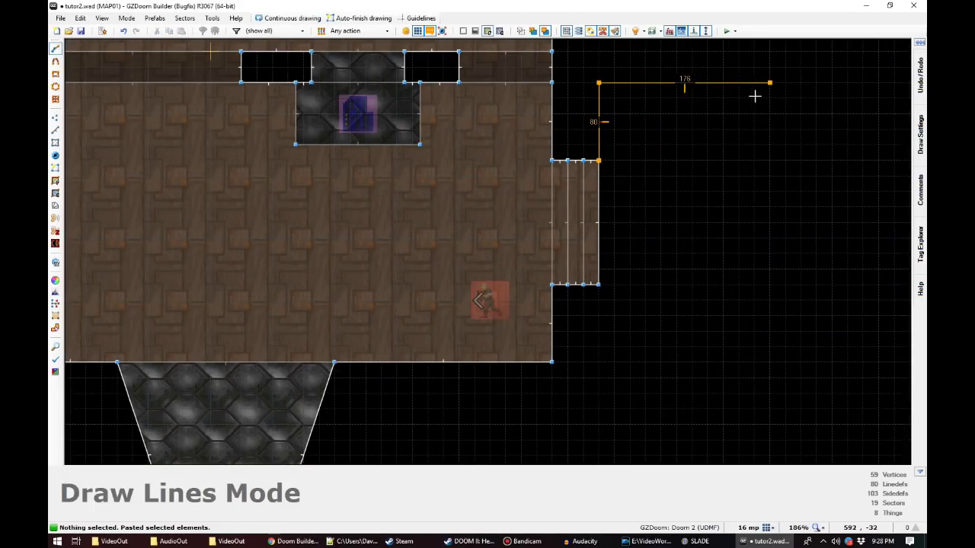
pyautogui.click(800, 362)
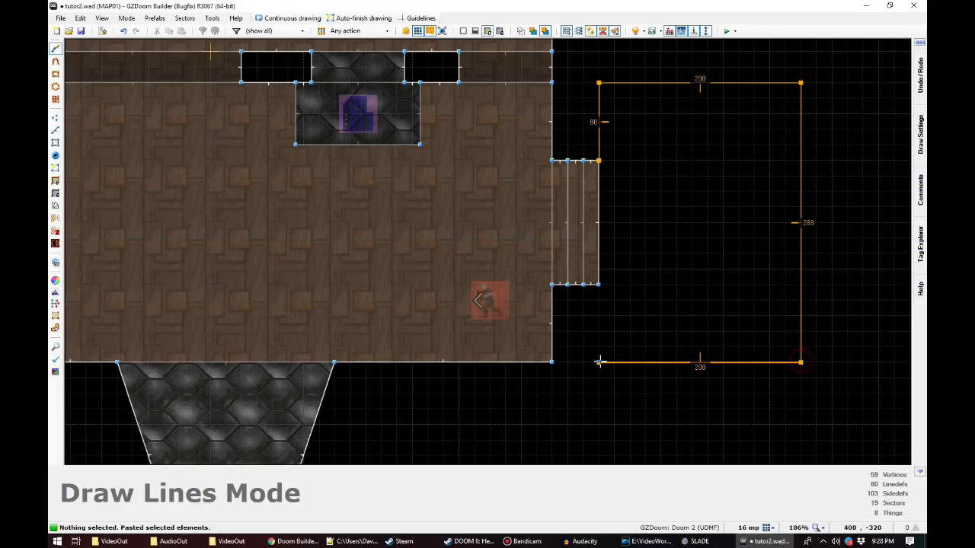
pyautogui.click(598, 285)
# Step: Move the new room's south wall 32 units down and slant its southwest corner by adding a vertex
pyautogui.scroll(-4, 493, 148)
pyautogui.scroll(3, 395, 129)
pyautogui.press('Down')
pyautogui.press('Right')
pyautogui.press('Right')
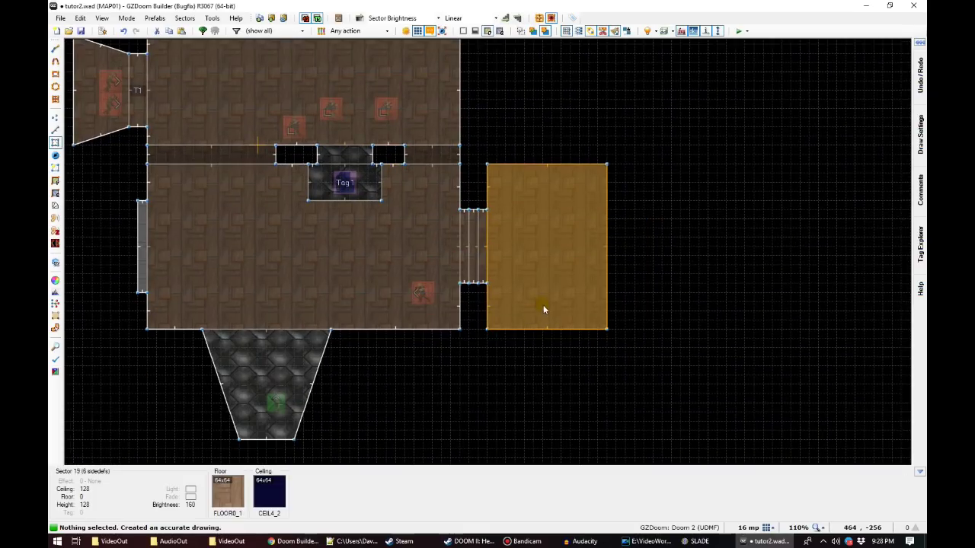
pyautogui.scroll(2, 546, 277)
pyautogui.press('v')
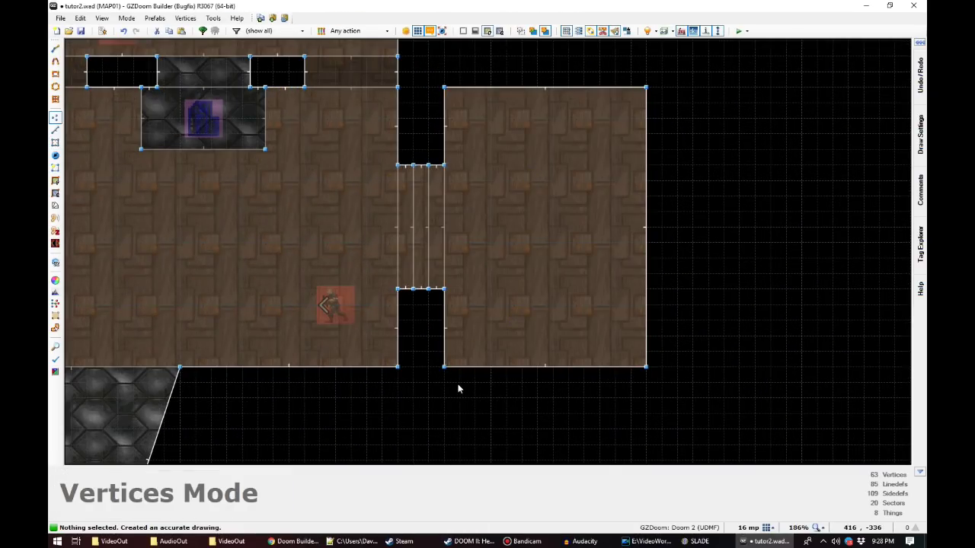
pyautogui.moveTo(444, 367); pyautogui.dragTo(506, 397)
pyautogui.moveTo(646, 367); pyautogui.dragTo(646, 397)
# Step: Add two vertices to the new room's east wall and pull them inward about 48 units
pyautogui.click(645, 326)
pyautogui.moveTo(643, 283); pyautogui.dragTo(599, 276)
pyautogui.moveTo(617, 216); pyautogui.dragTo(599, 181)
# Step: Slant both northern corners of the new room and move its north wall up by about 48 units in total
pyautogui.click(572, 88)
pyautogui.moveTo(572, 88); pyautogui.dragTo(599, 57)
pyautogui.click(463, 85)
pyautogui.moveTo(464, 85); pyautogui.dragTo(496, 54)
pyautogui.moveTo(496, 54); pyautogui.dragTo(496, 55, button='right')
pyautogui.press('Up')
pyautogui.press('Up')
pyautogui.moveTo(493, 160); pyautogui.dragTo(495, 143, button='right')
pyautogui.moveTo(599, 160); pyautogui.dragTo(600, 145)
# Step: Move the two inner vertices of the east wall 16 units outward so the wall between them runs straight
pyautogui.scroll(-1, 555, 359)
pyautogui.scroll(2, 572, 263)
pyautogui.moveTo(573, 257); pyautogui.dragTo(593, 176)
pyautogui.click(586, 379)
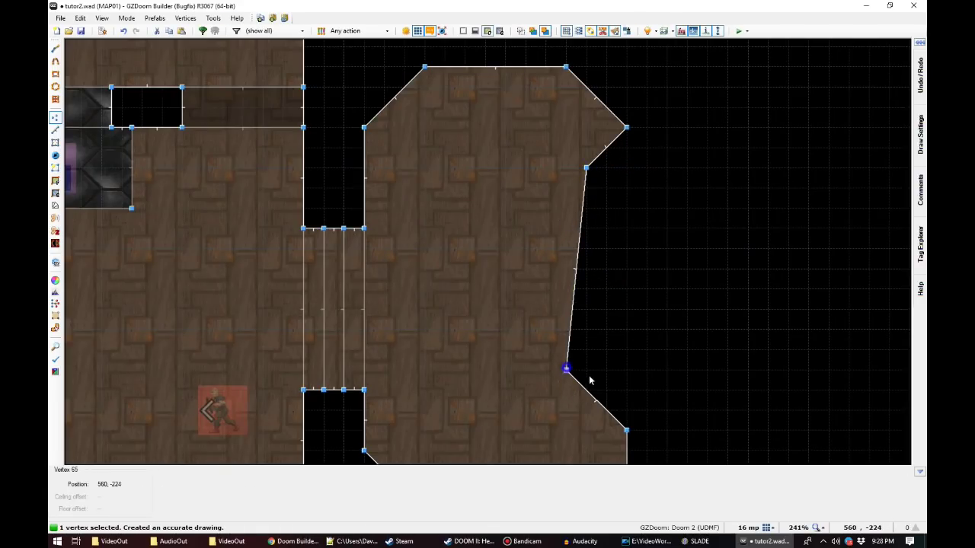
pyautogui.moveTo(587, 379); pyautogui.dragTo(587, 394)
pyautogui.scroll(-2, 487, 300)
pyautogui.scroll(2, 528, 307)
pyautogui.scroll(-1, 530, 298)
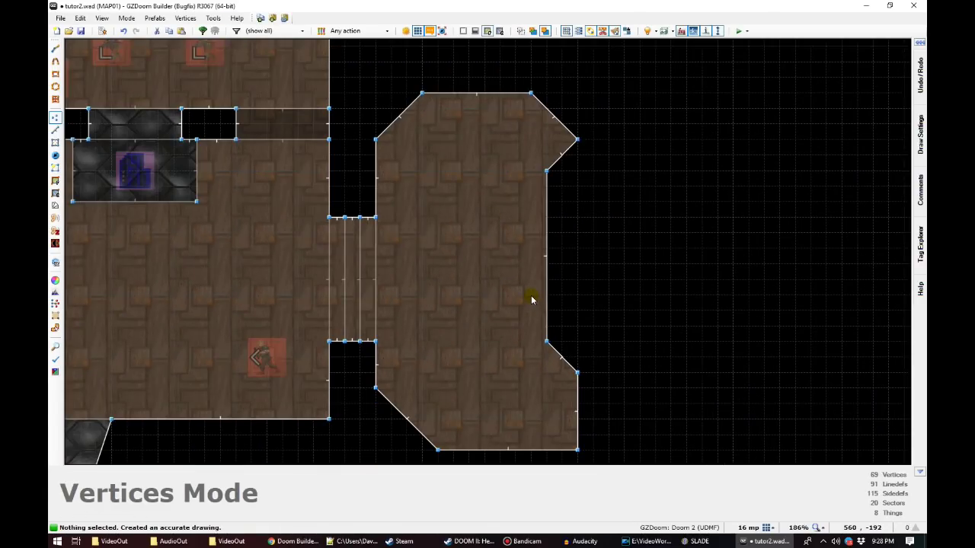
# Step: Inspect the new east room and its strip-lined opening in 3D from the southern brown room
pyautogui.scroll(-2, 531, 299)
pyautogui.scroll(2, 366, 299)
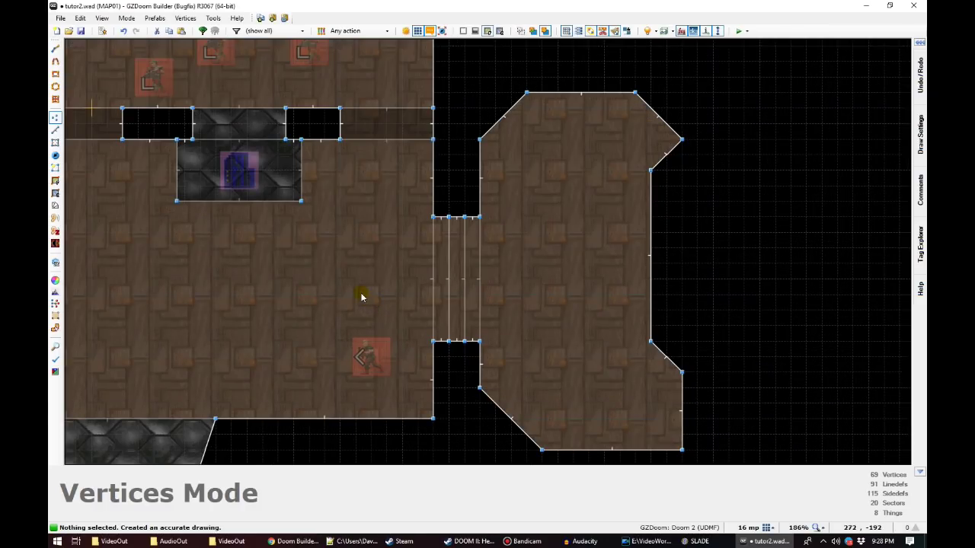
pyautogui.press('w')
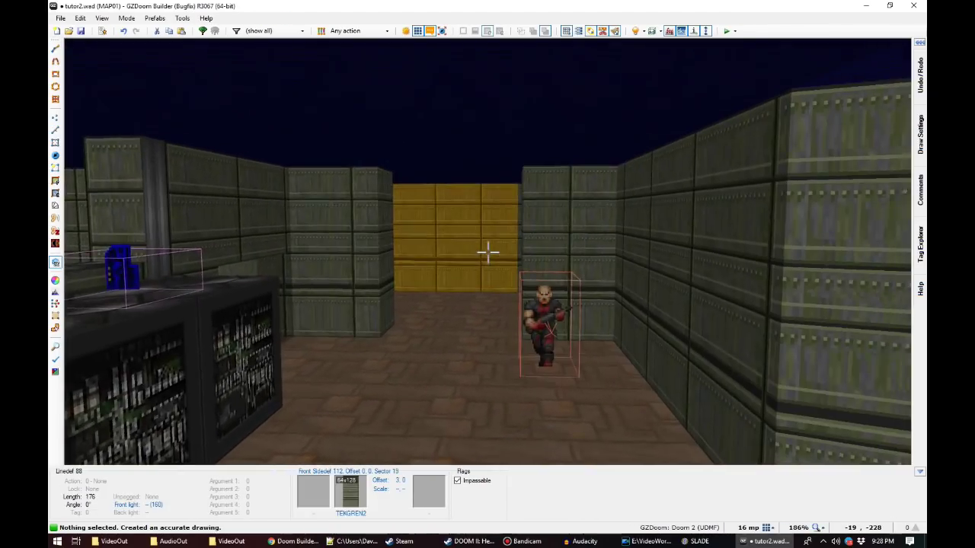
pyautogui.press('e')
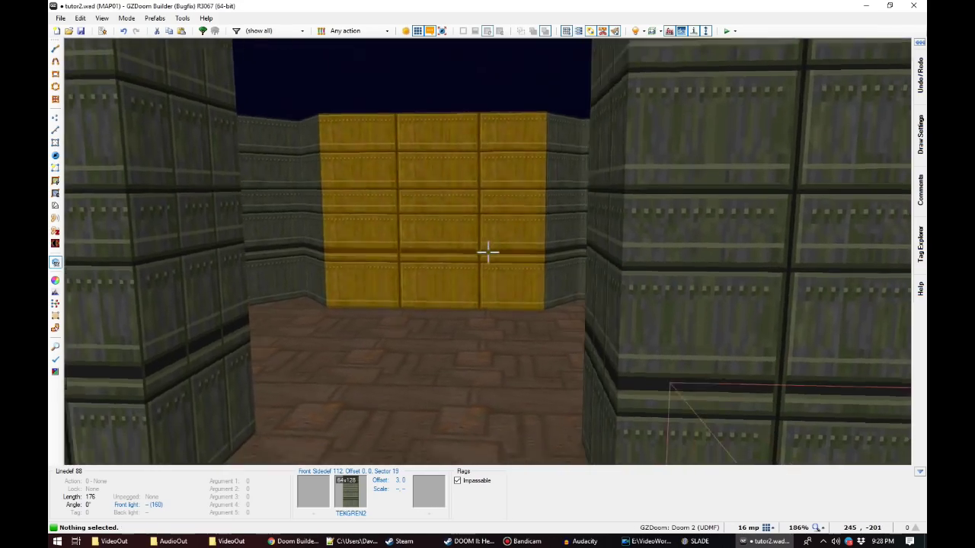
pyautogui.press('e')
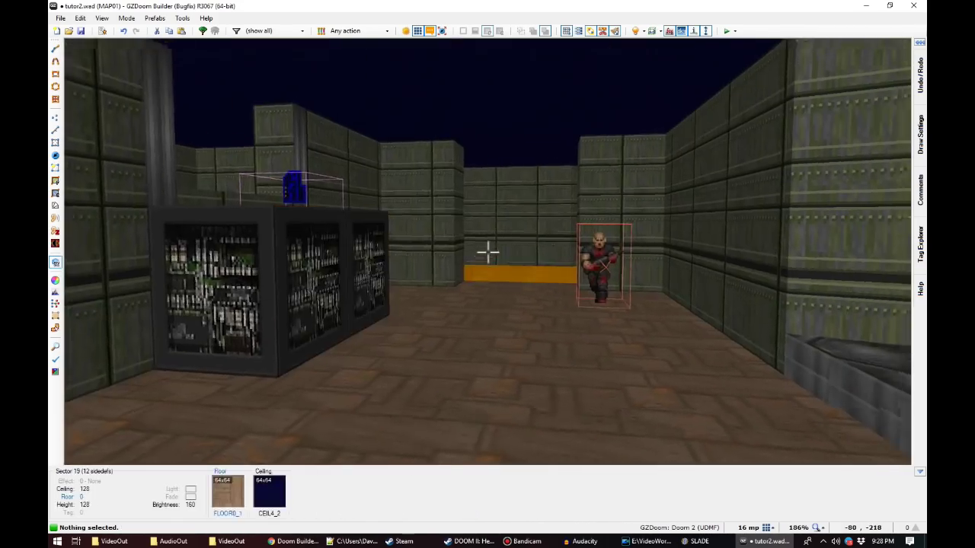
pyautogui.press('e')
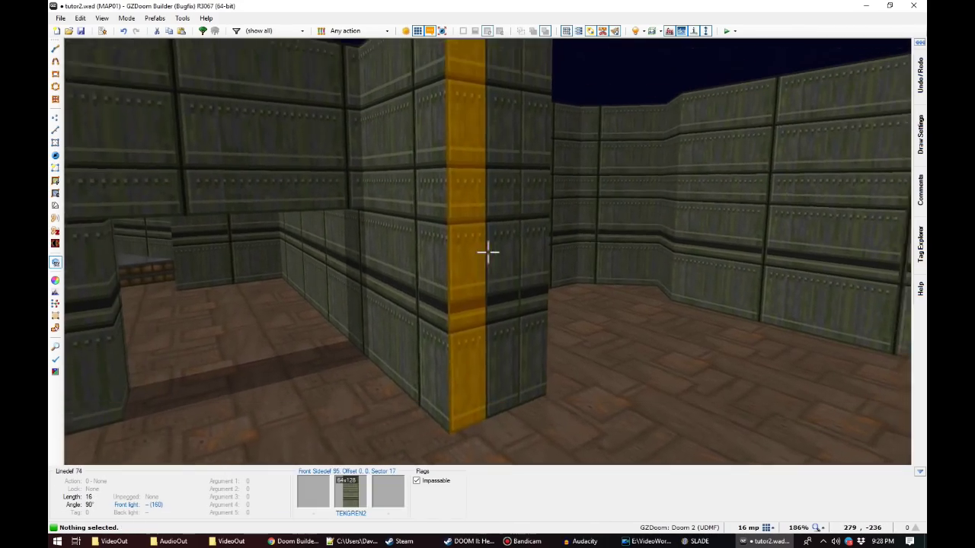
# Step: Apply the DOORSTOP texture to the four outer side walls of the strips lining the east room's opening
pyautogui.press('e')
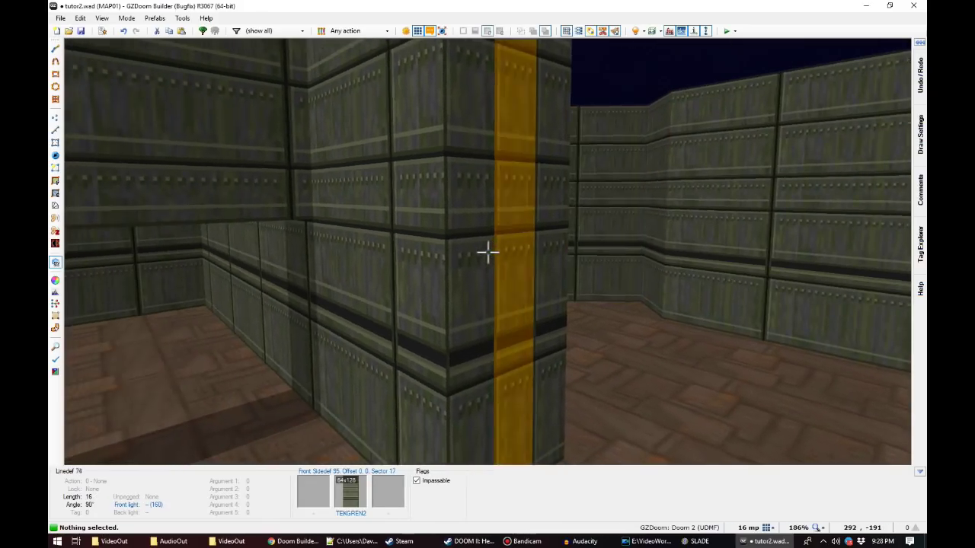
pyautogui.press('e')
pyautogui.click(487, 251)
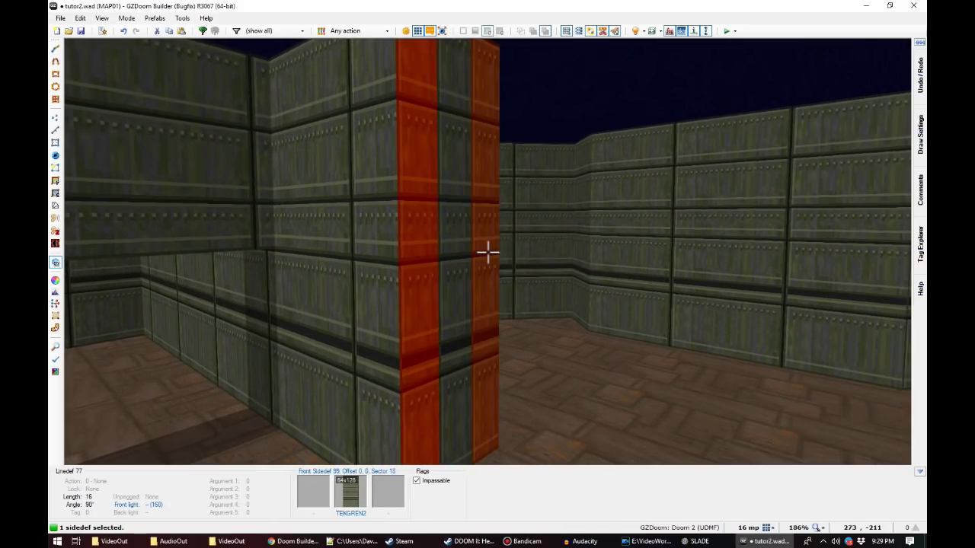
pyautogui.press('e')
pyautogui.click(487, 252)
pyautogui.click(487, 252)
pyautogui.middleClick(488, 252)
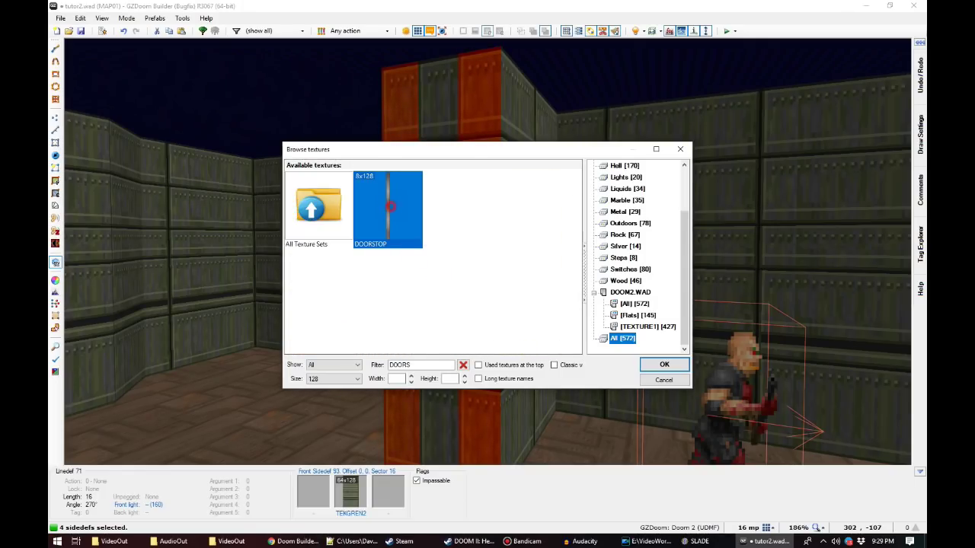
pyautogui.press('Return')
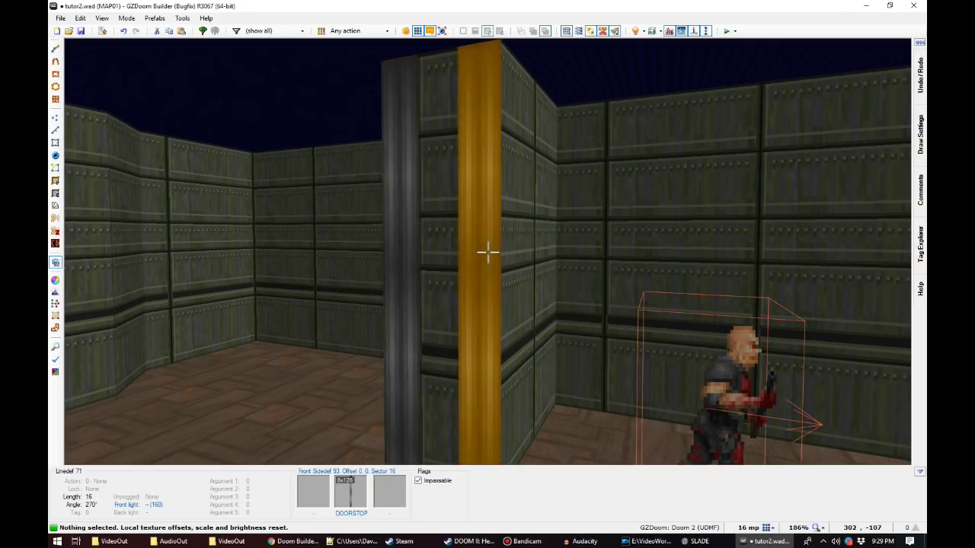
# Step: Apply the DOORTRAK texture to the two middle side walls of the east opening
pyautogui.press('e')
pyautogui.click(487, 252)
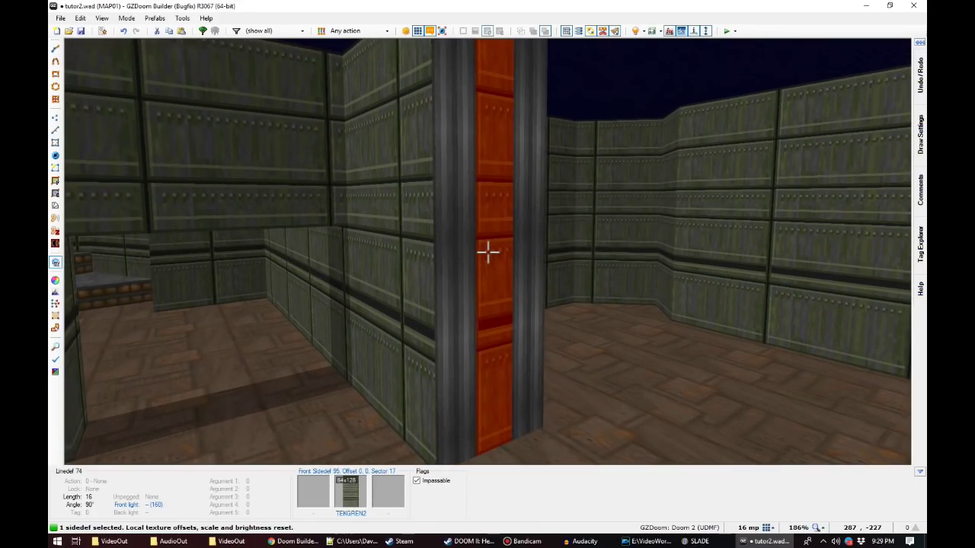
pyautogui.press('f')
pyautogui.click(488, 252)
pyautogui.middleClick(488, 252)
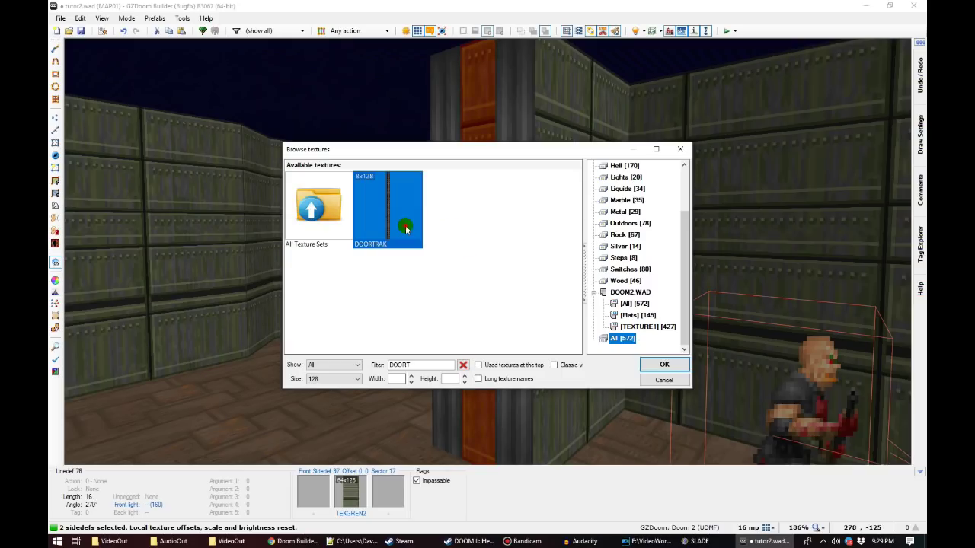
pyautogui.doubleClick(406, 228)
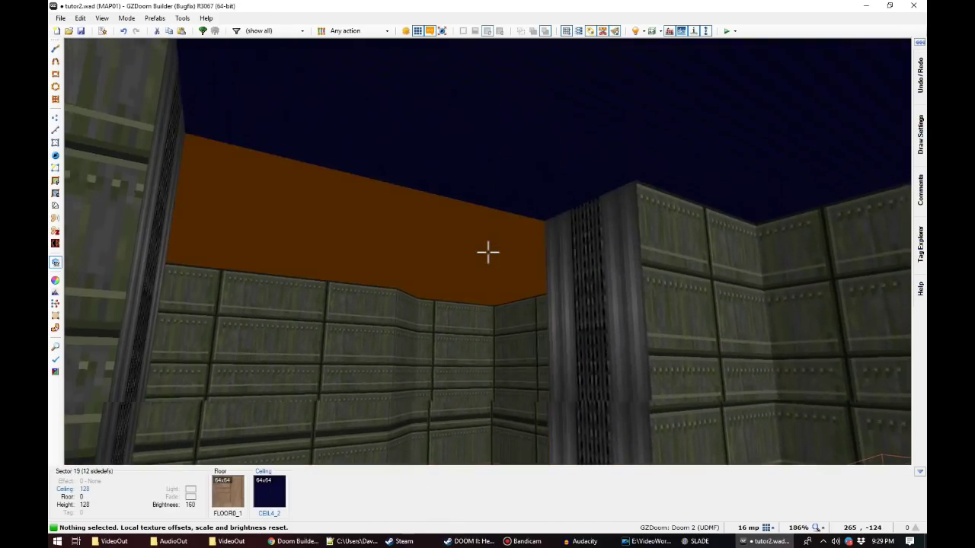
# Step: Examine the ceiling strips and finished side walls of the east opening in 3D
pyautogui.click(488, 252)
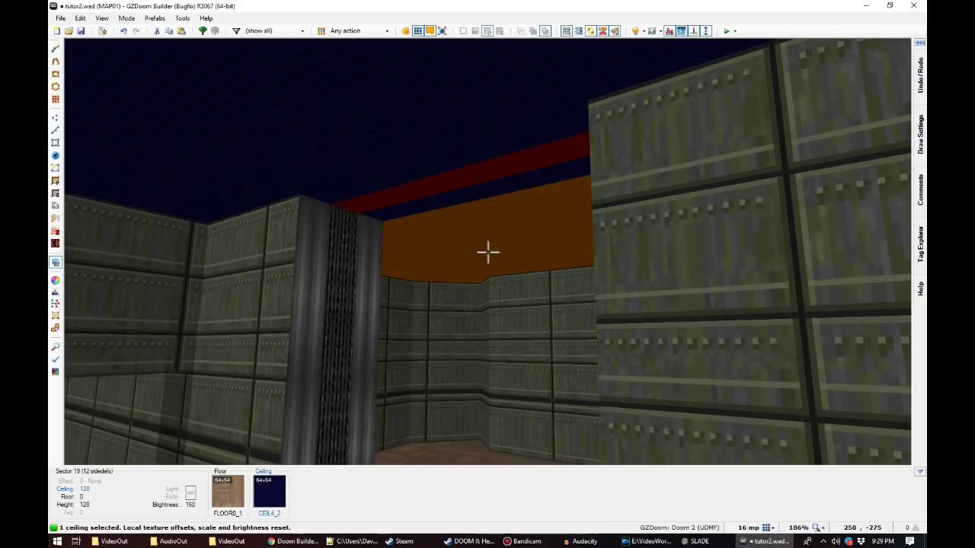
pyautogui.press('c')
pyautogui.press('c')
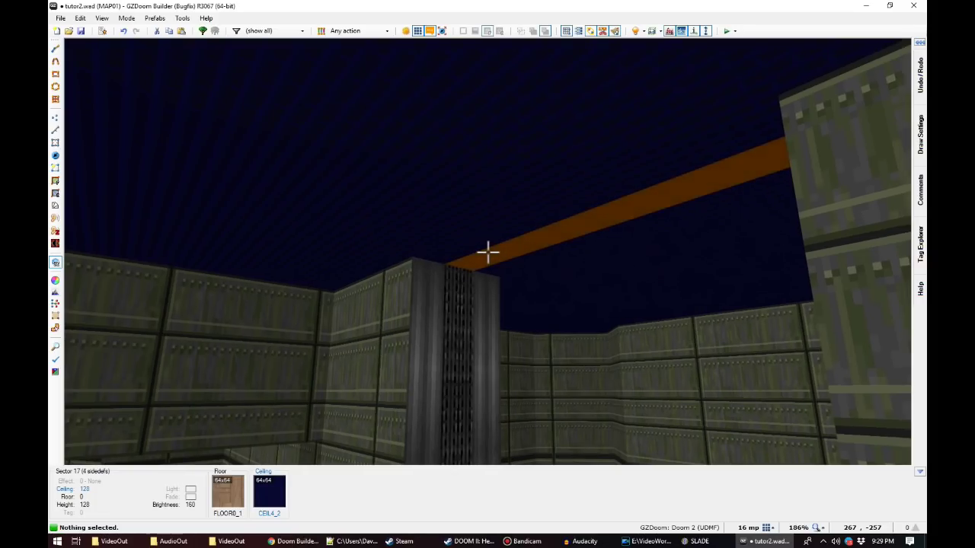
pyautogui.press('c')
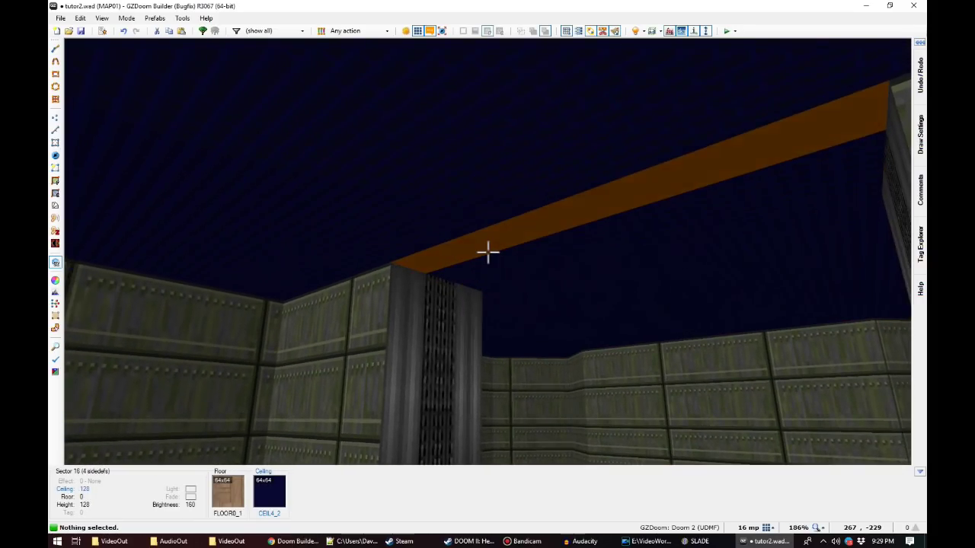
pyautogui.press('c')
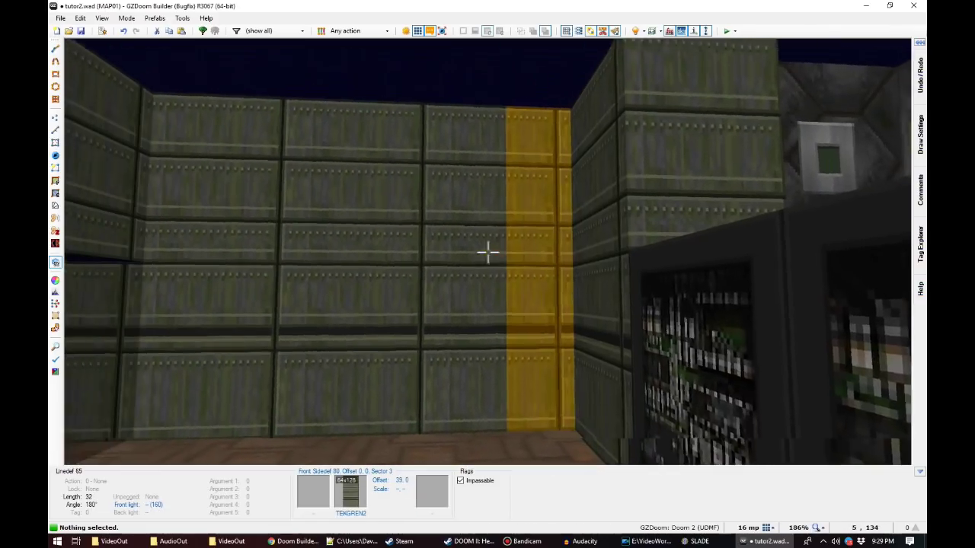
pyautogui.press('e')
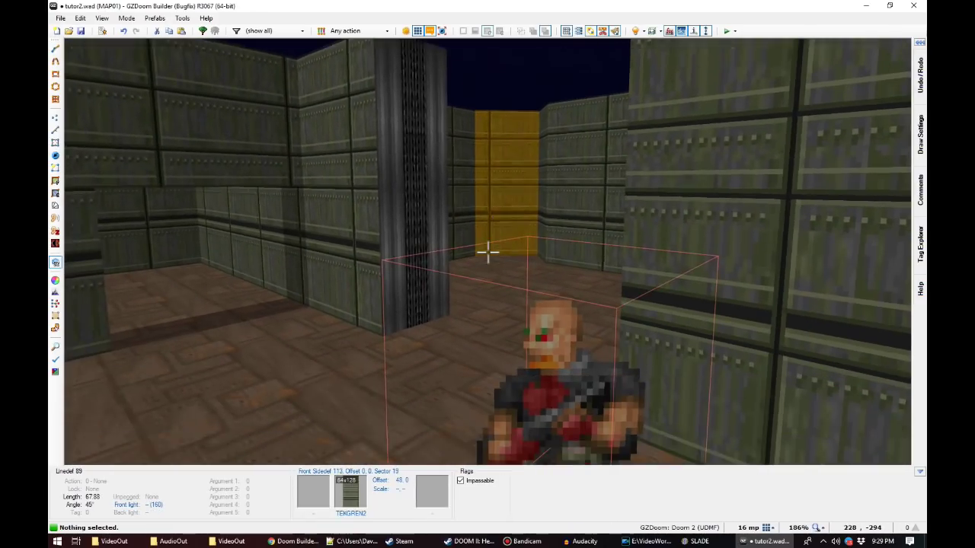
pyautogui.press('s')
pyautogui.press('f')
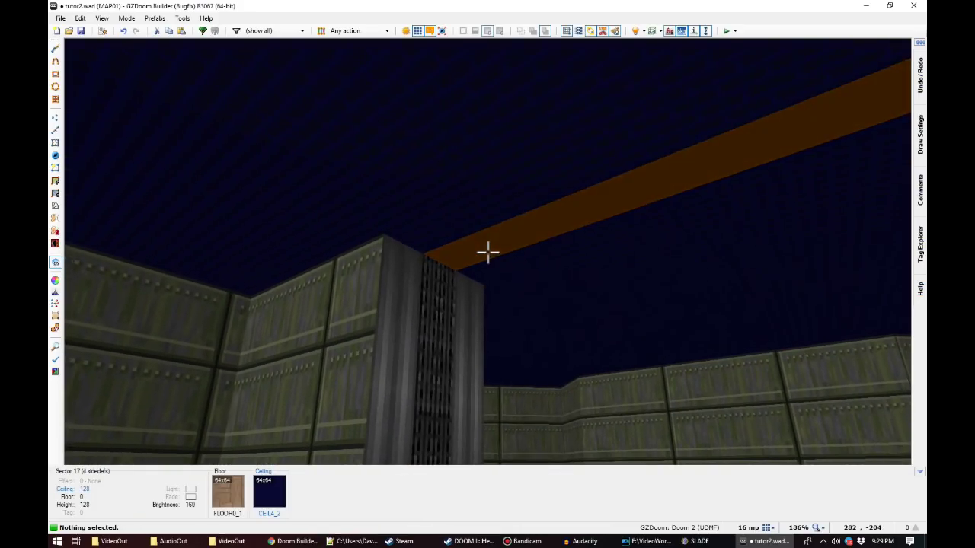
# Step: Lower the ceiling of the opening's middle strip to height 0 to form a closed door
pyautogui.click(488, 252)
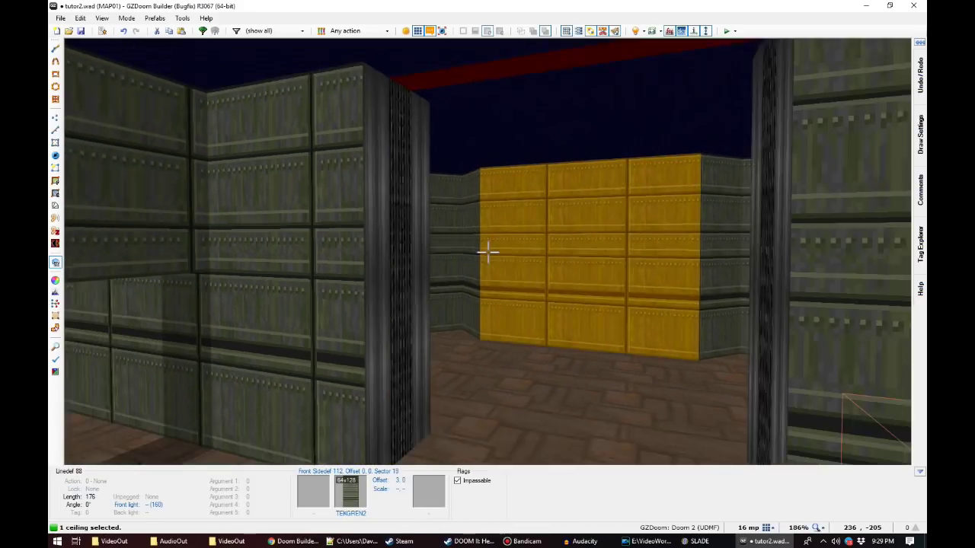
pyautogui.scroll(-12, 488, 252)
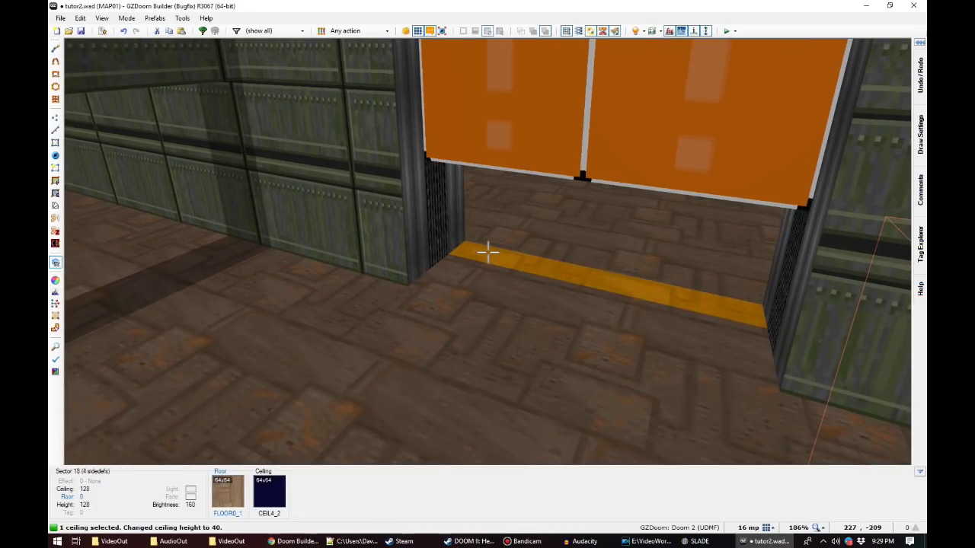
pyautogui.scroll(-3, 488, 252)
pyautogui.press('w')
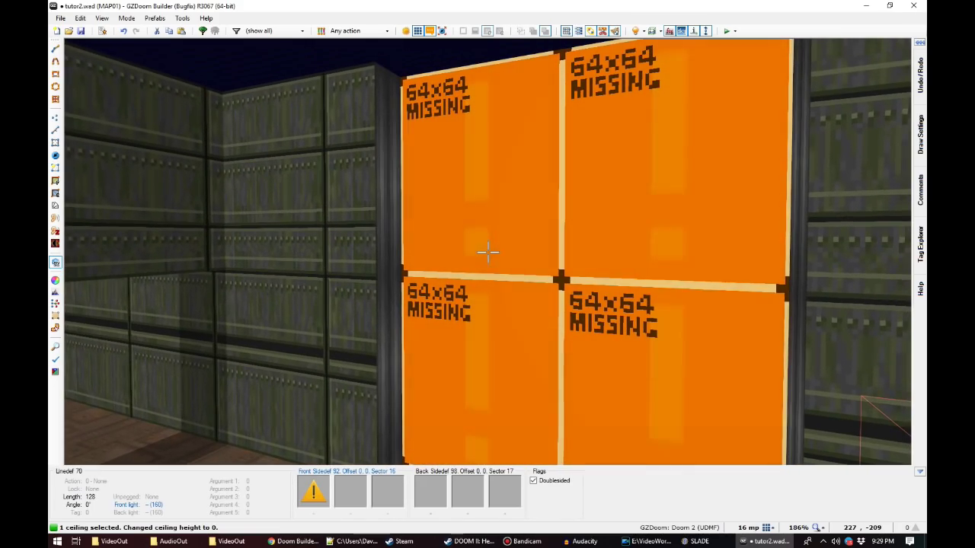
# Step: Apply the BIGDOOR2 texture to both faces of the closed door
pyautogui.press('c')
pyautogui.click(488, 252)
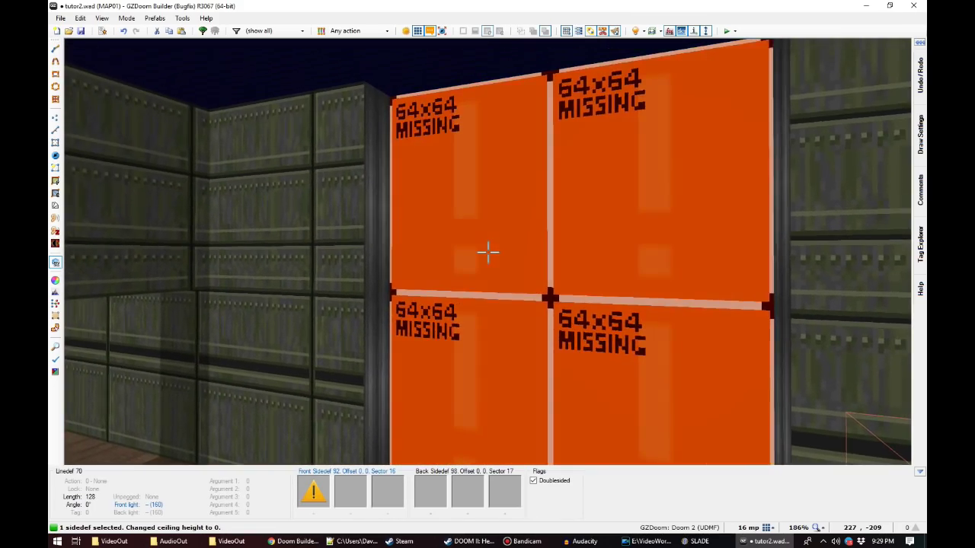
pyautogui.press('w')
pyautogui.click(488, 252)
pyautogui.press('s')
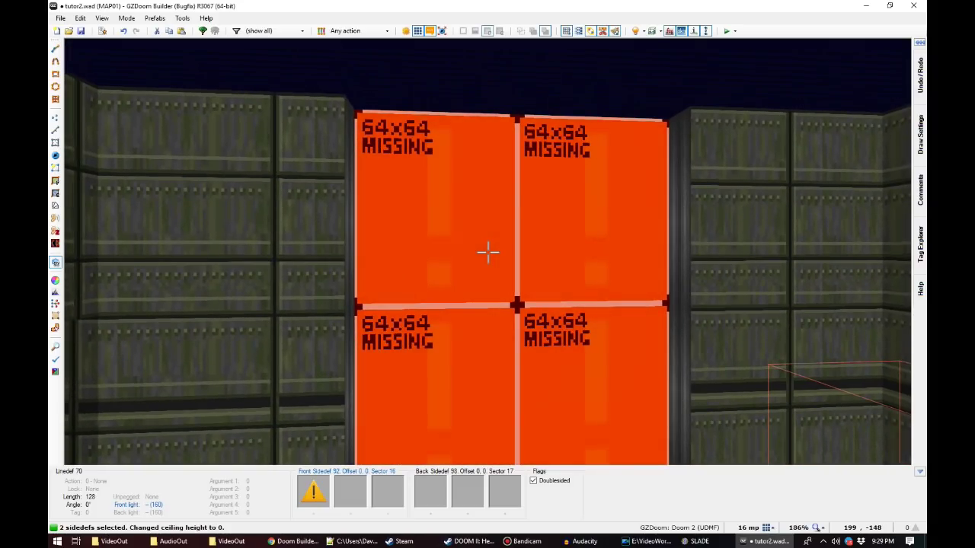
pyautogui.rightClick(488, 252)
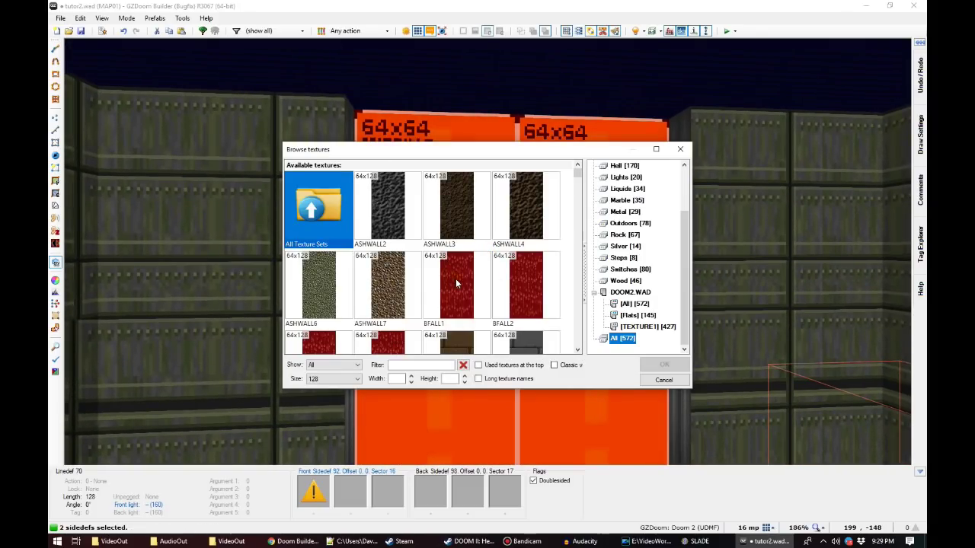
pyautogui.write('BIG')
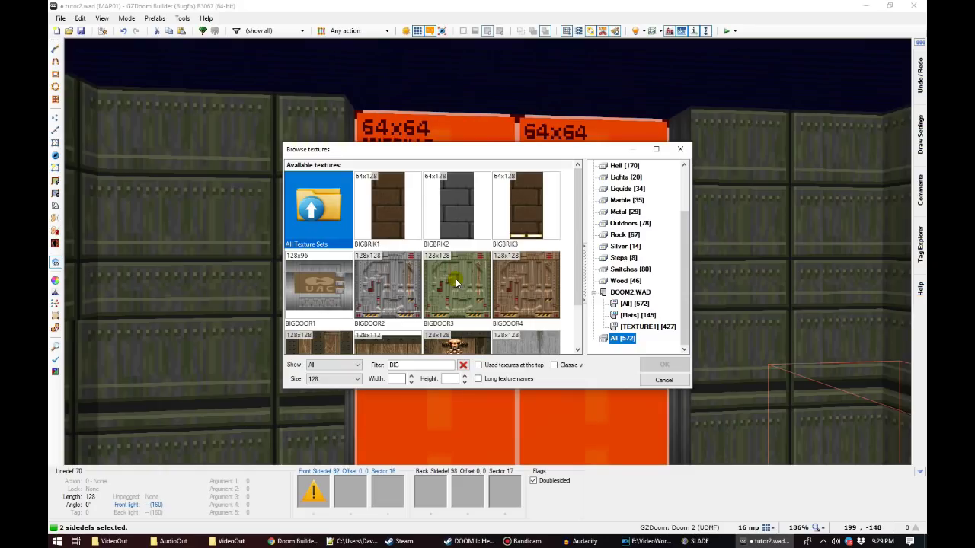
pyautogui.write('DOOR')
pyautogui.doubleClick(453, 227)
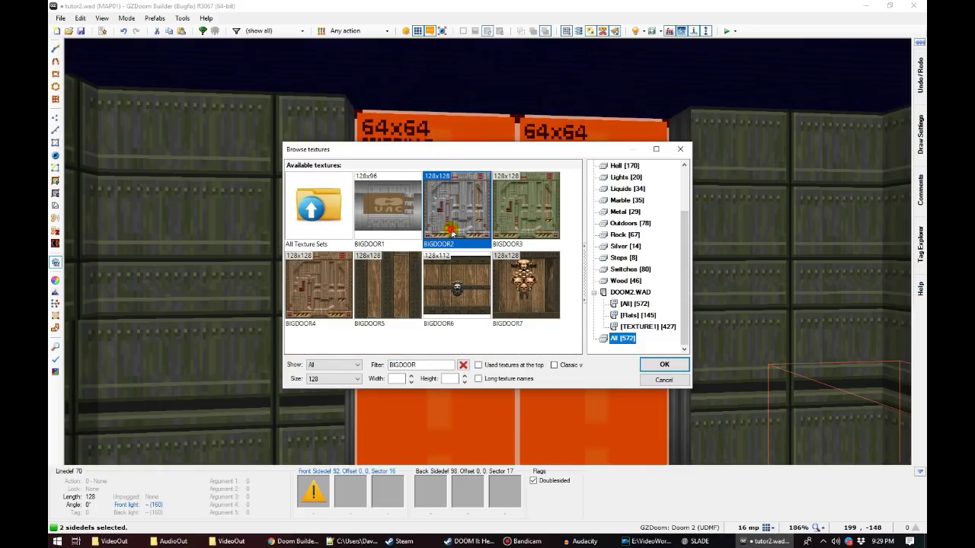
# Step: Inspect the textured door from both the brown room and the new east room
pyautogui.press('c')
pyautogui.press('d')
pyautogui.press('e')
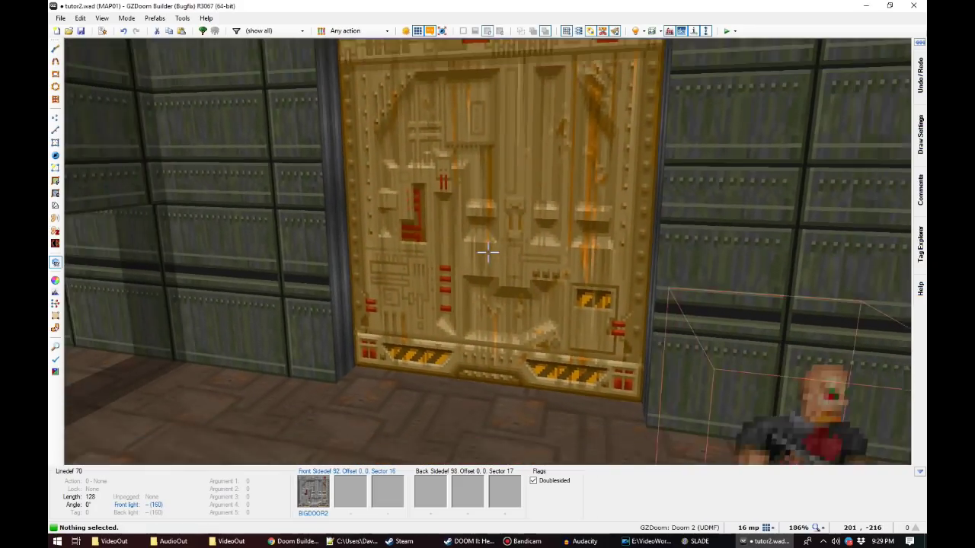
pyautogui.press('d')
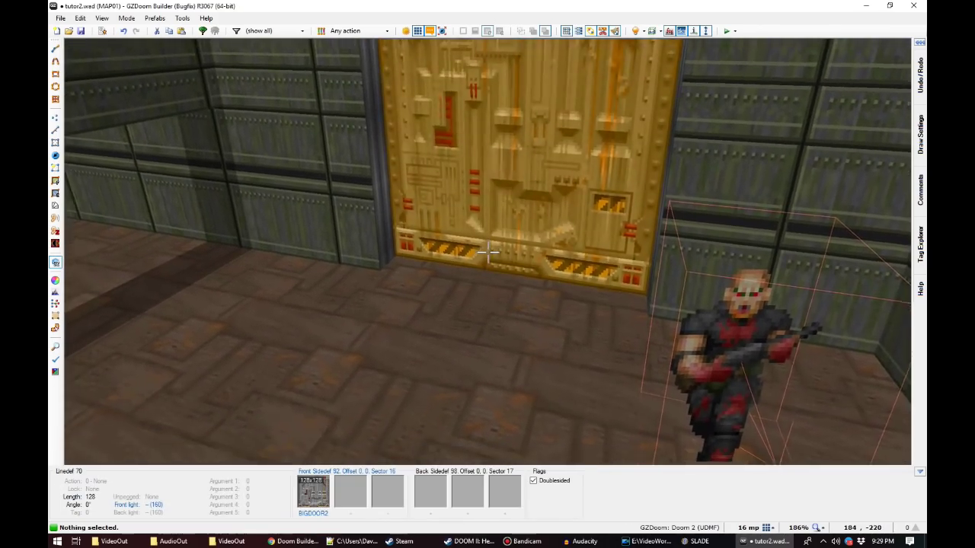
pyautogui.press('f')
pyautogui.press('e')
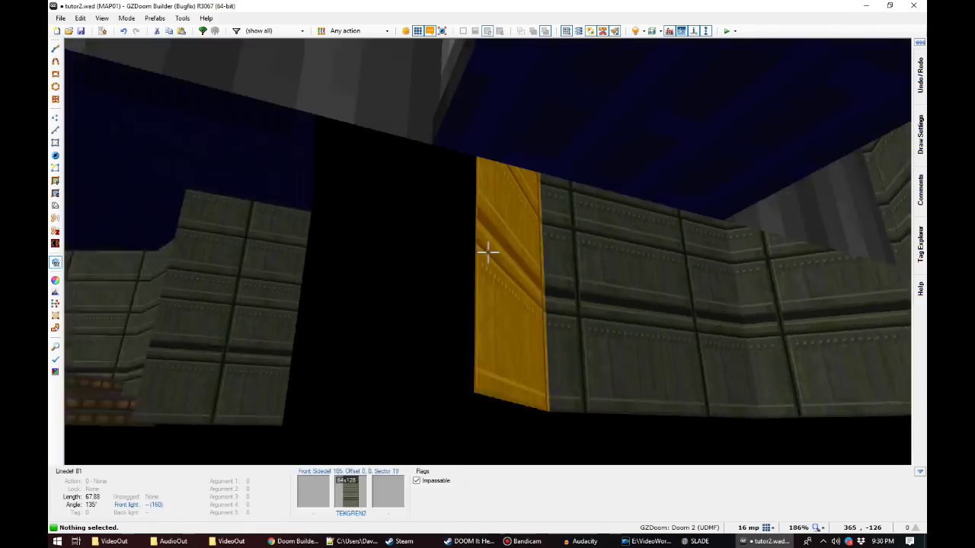
pyautogui.press('e')
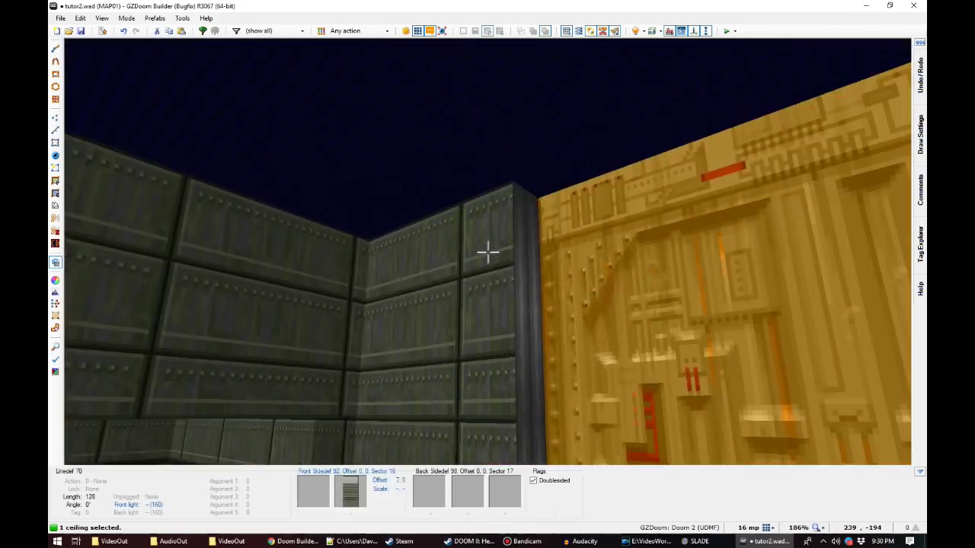
# Step: Raise the door's ceiling to 128, moving it up and down on the way to check the track textures
pyautogui.click(488, 251)
pyautogui.scroll(12, 487, 251)
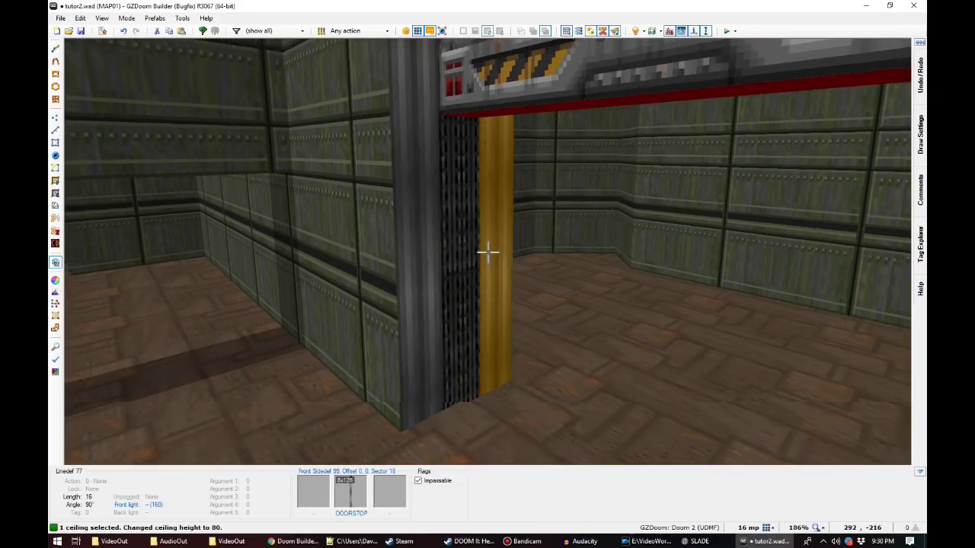
pyautogui.scroll(-1, 487, 252)
pyautogui.scroll(-3, 488, 252)
pyautogui.scroll(4, 488, 252)
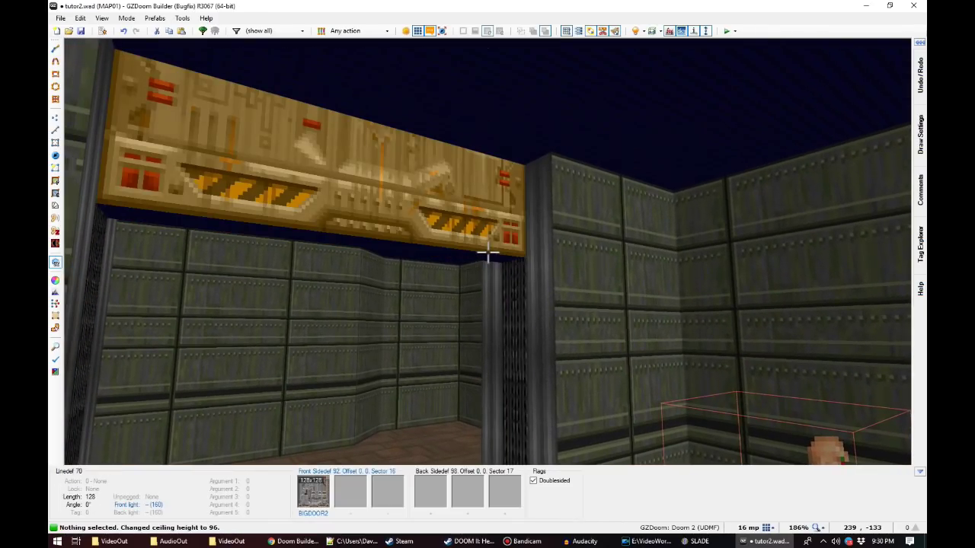
pyautogui.click(488, 252)
pyautogui.keyDown('shift'); pyautogui.scroll(-15, 488, 252); pyautogui.keyUp('shift')
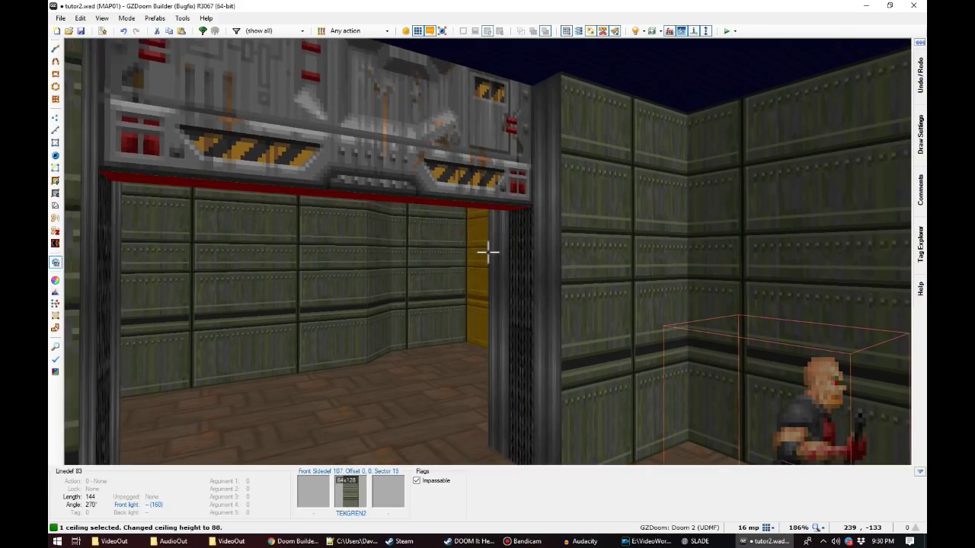
pyautogui.scroll(1, 488, 252)
pyautogui.press('c')
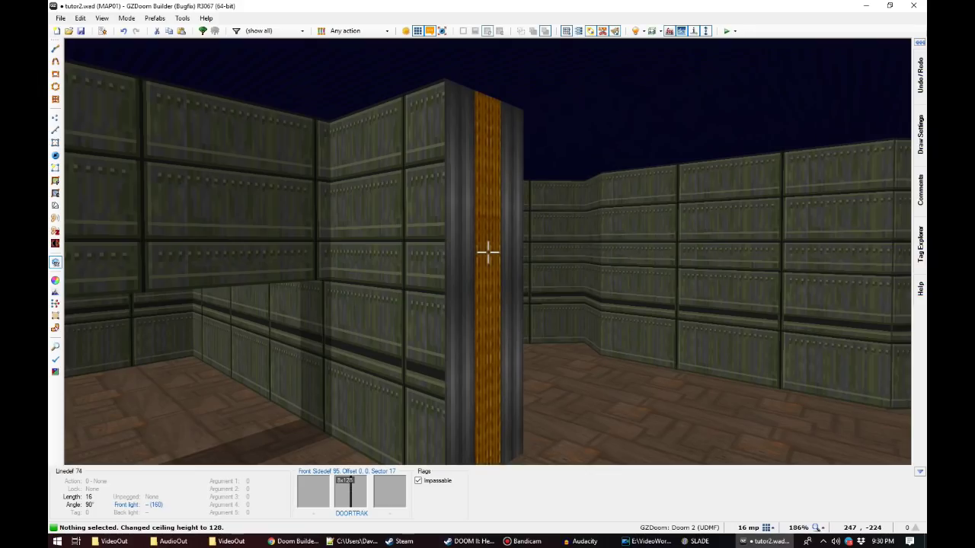
# Step: Set the Lower unpegged flag on the DOORTRAK wall at the door's north side
pyautogui.rightClick(488, 252)
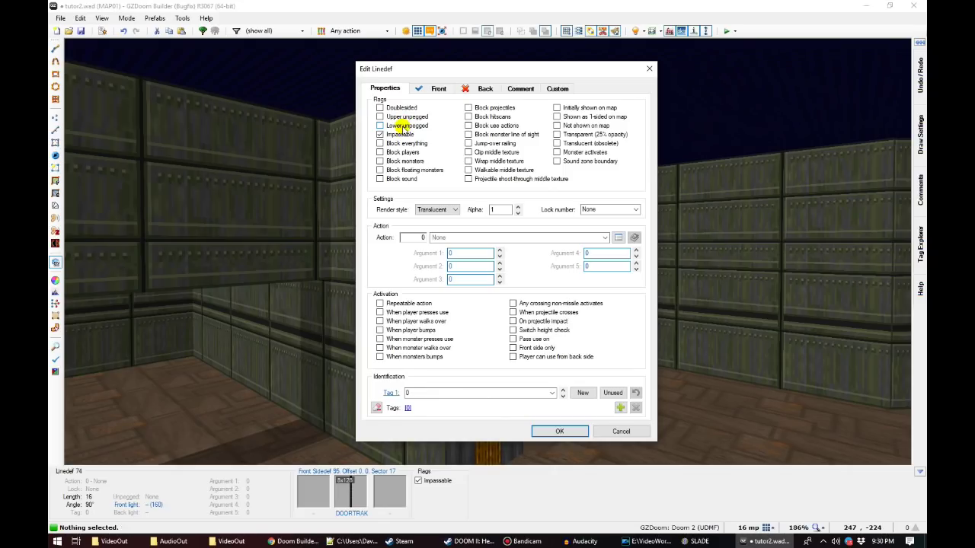
pyautogui.click(557, 431)
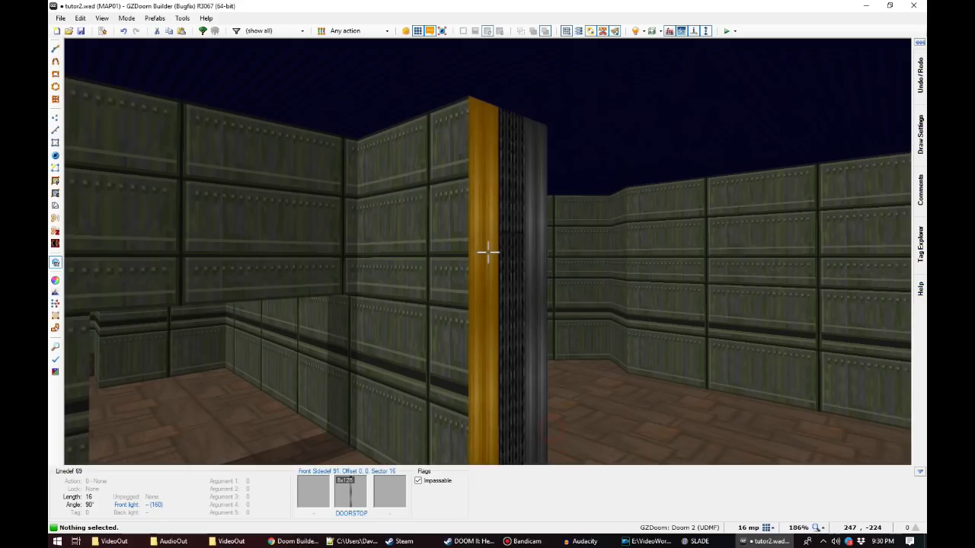
pyautogui.press('w')
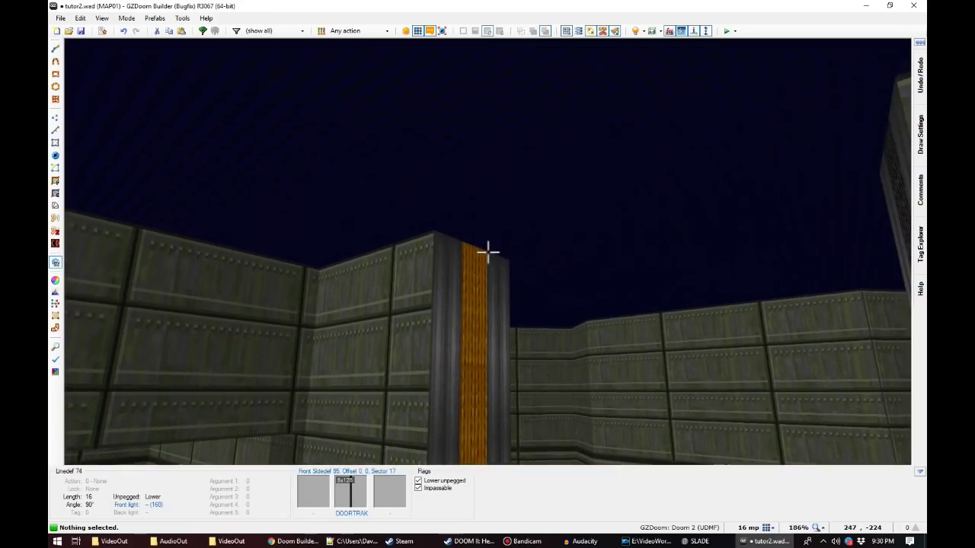
# Step: Move the door's ceiling down and back up to 128 to check the unpegged north track's texture
pyautogui.click(487, 252)
pyautogui.scroll(-4, 487, 252)
pyautogui.scroll(4, 487, 252)
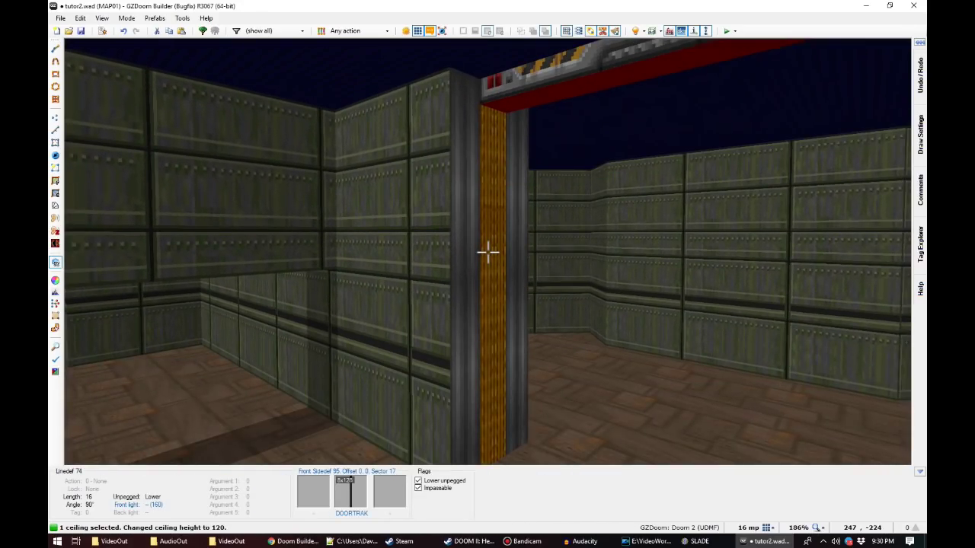
pyautogui.press('c')
# Step: Lower the door's ceiling to 72 and compare the textures of the north and south DOORTRAK walls
pyautogui.press('w')
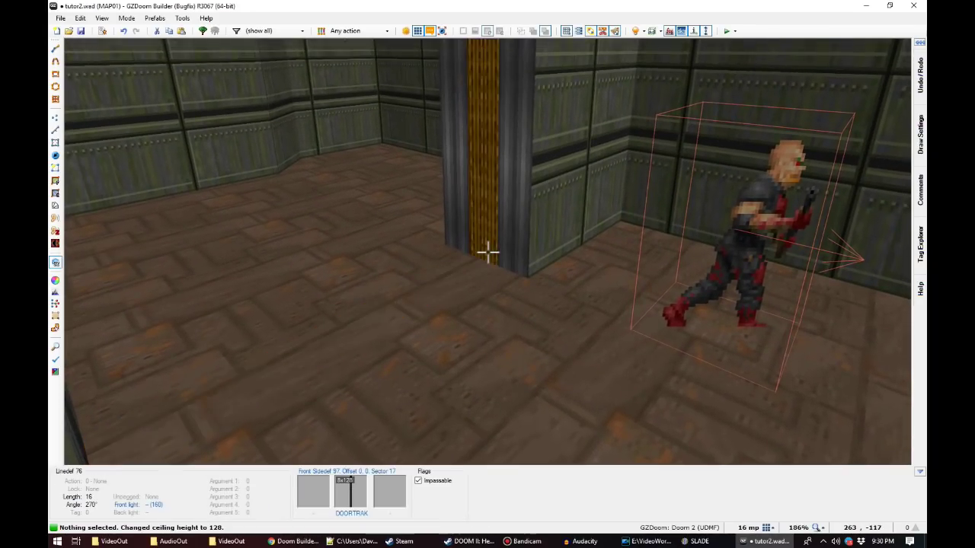
pyautogui.press('w')
pyautogui.click(488, 252)
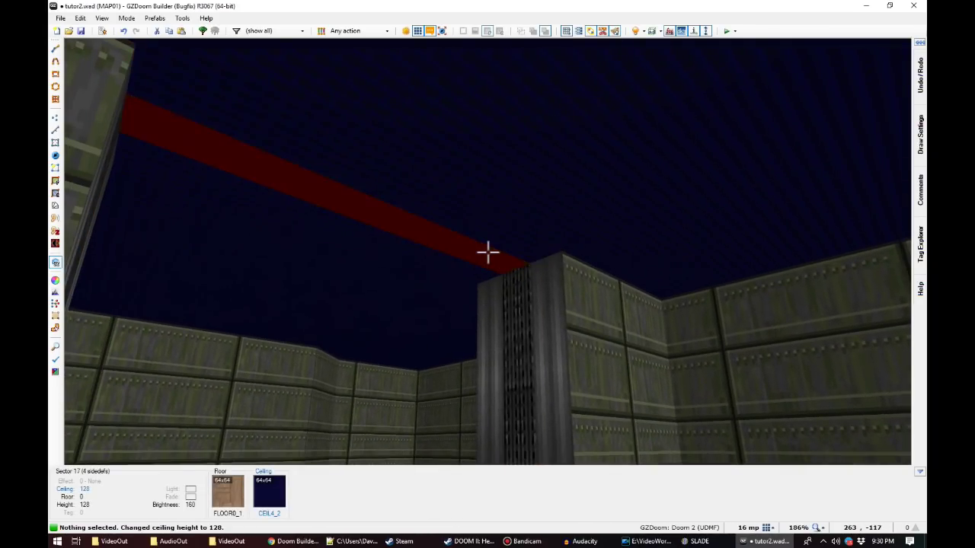
pyautogui.scroll(-5, 488, 252)
pyautogui.press('w')
pyautogui.scroll(2, 487, 252)
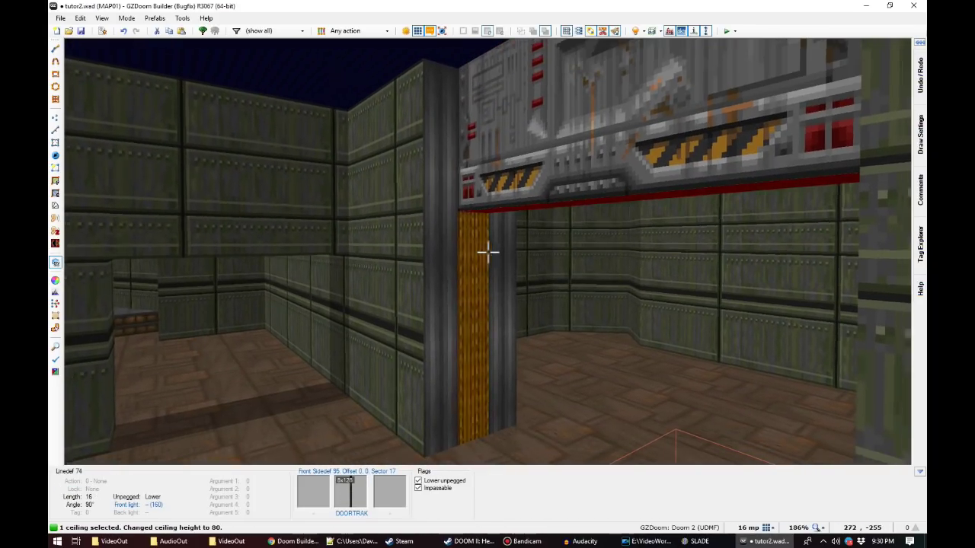
pyautogui.press('w')
pyautogui.scroll(1, 487, 252)
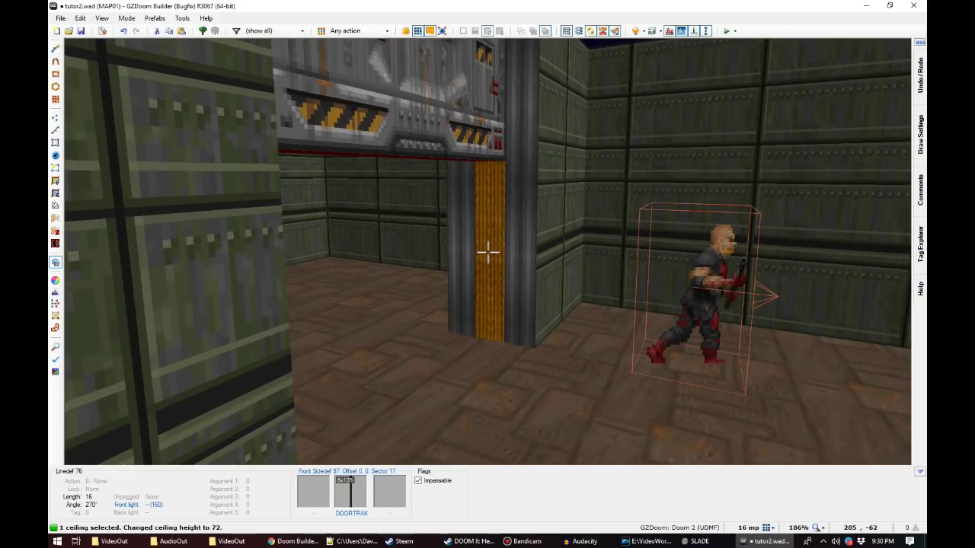
# Step: Set the Lower unpegged flag on the DOORTRAK wall at the door's south side and lower the door's ceiling to 0
pyautogui.press('s')
pyautogui.press('l')
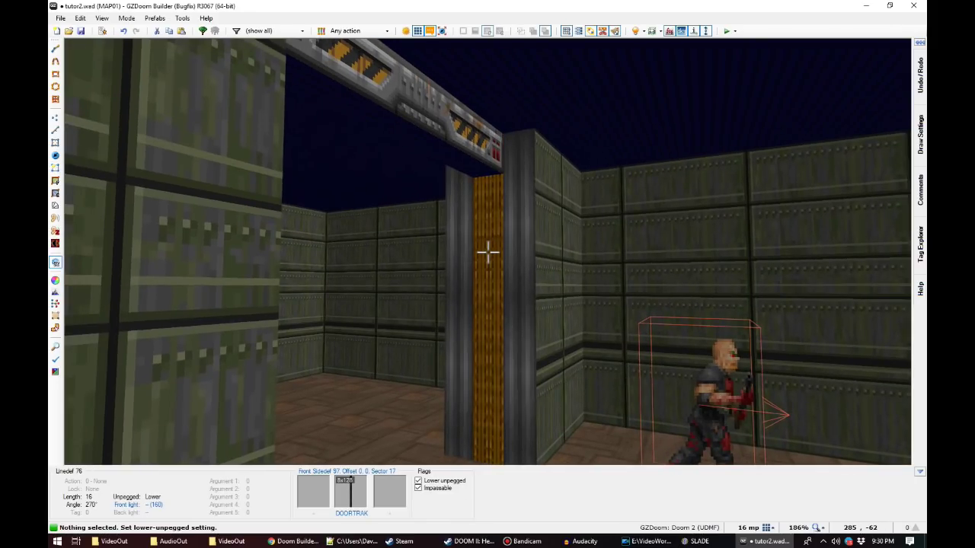
pyautogui.press('w')
pyautogui.click(488, 252)
pyautogui.scroll(-3, 487, 252)
pyautogui.press('w')
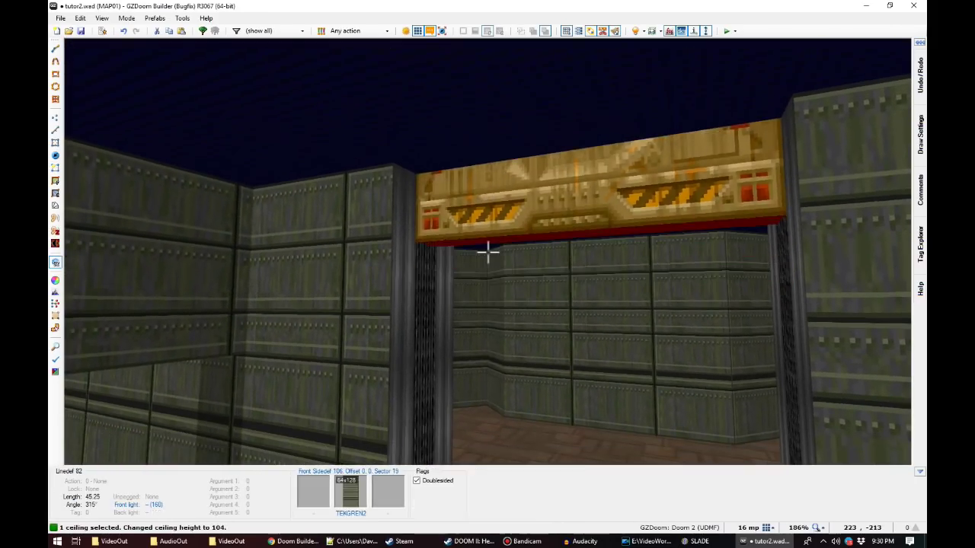
pyautogui.scroll(1, 487, 252)
pyautogui.scroll(-12, 487, 252)
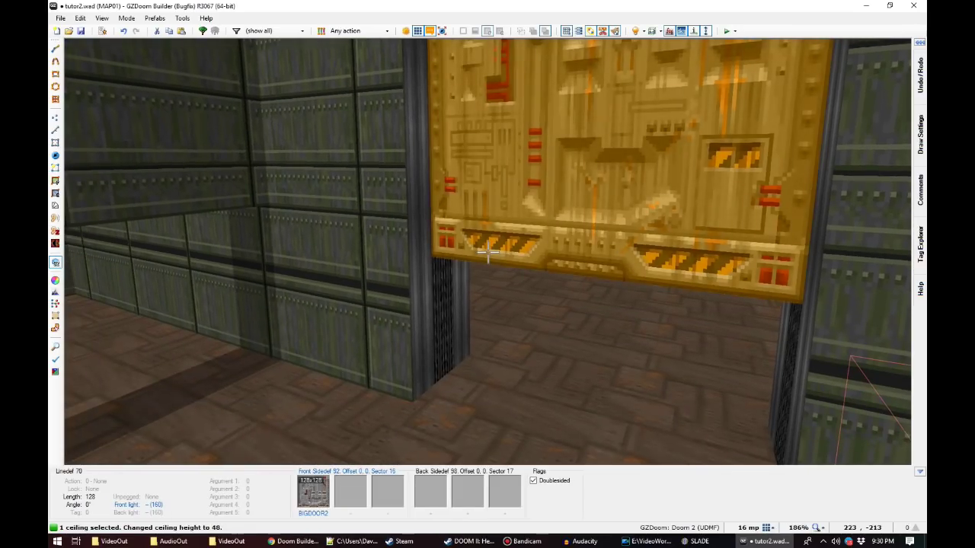
pyautogui.press('w')
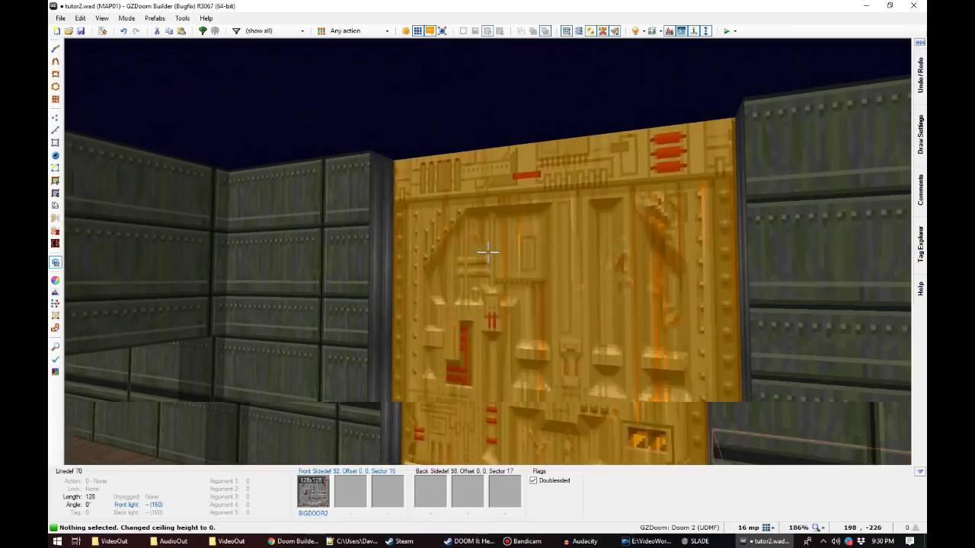
# Step: Flip the linedef on the door's east side so its front faces the new east room
pyautogui.press('v')
pyautogui.scroll(-4, 570, 205)
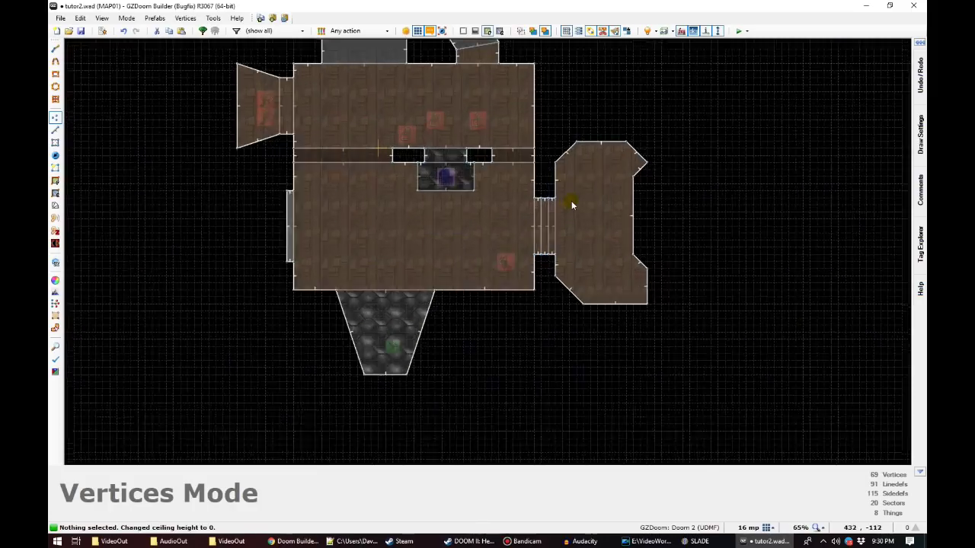
pyautogui.scroll(5, 468, 272)
pyautogui.press('l')
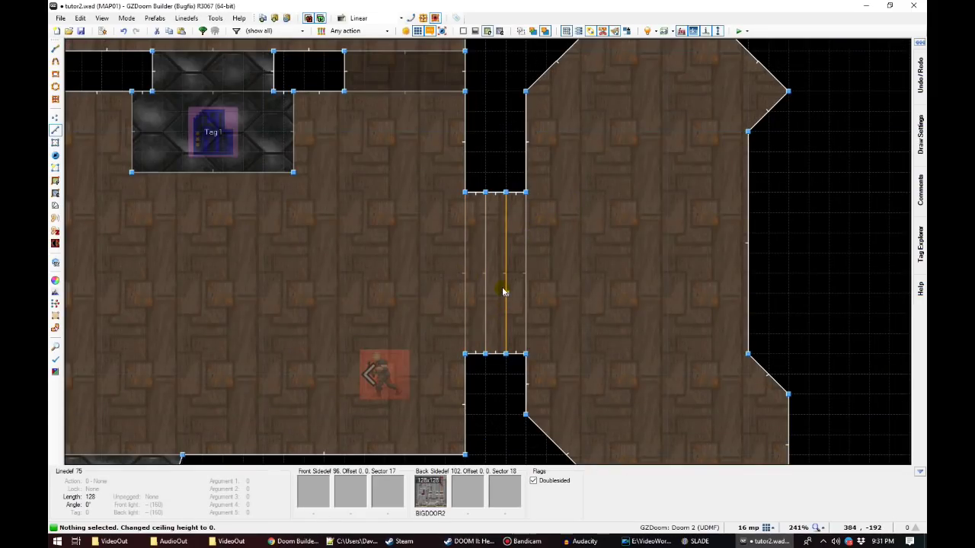
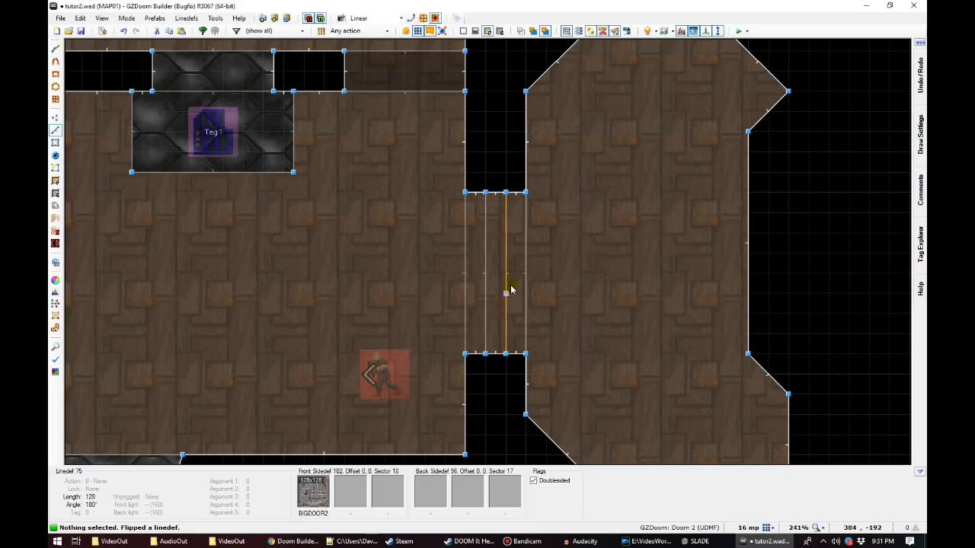
# Step: Assign action 202 Door Generic to the two linedefs on either side of the door sector
pyautogui.rightClick(484, 268)
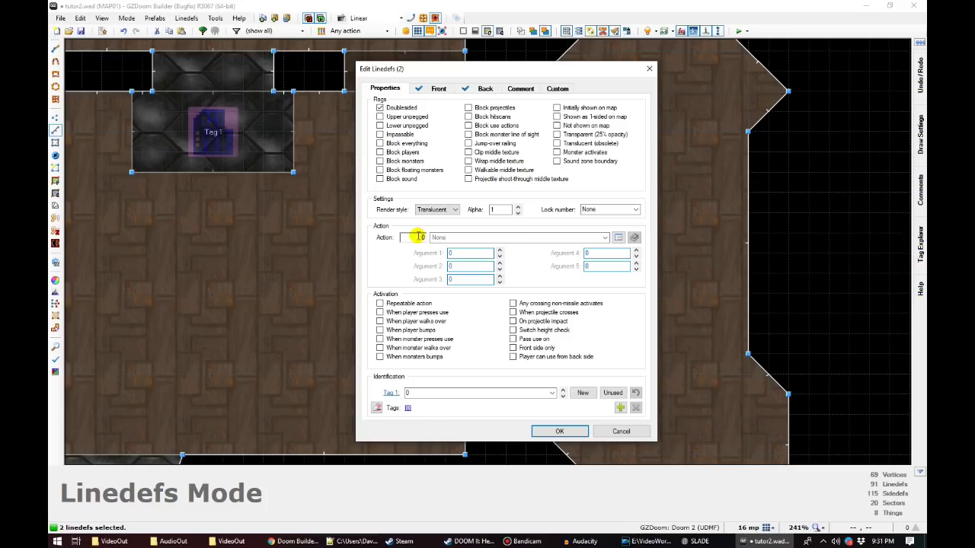
pyautogui.click(617, 237)
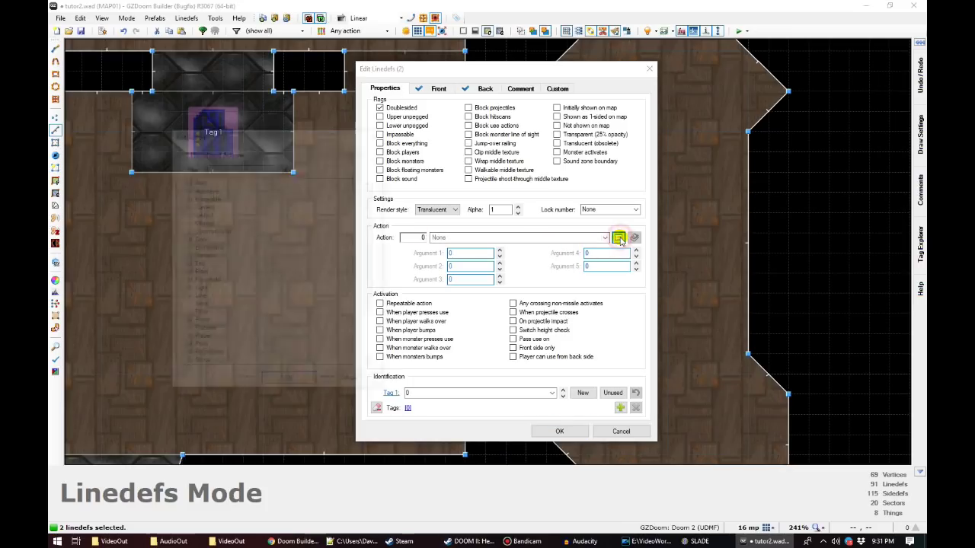
pyautogui.moveTo(262, 133); pyautogui.dragTo(317, 100)
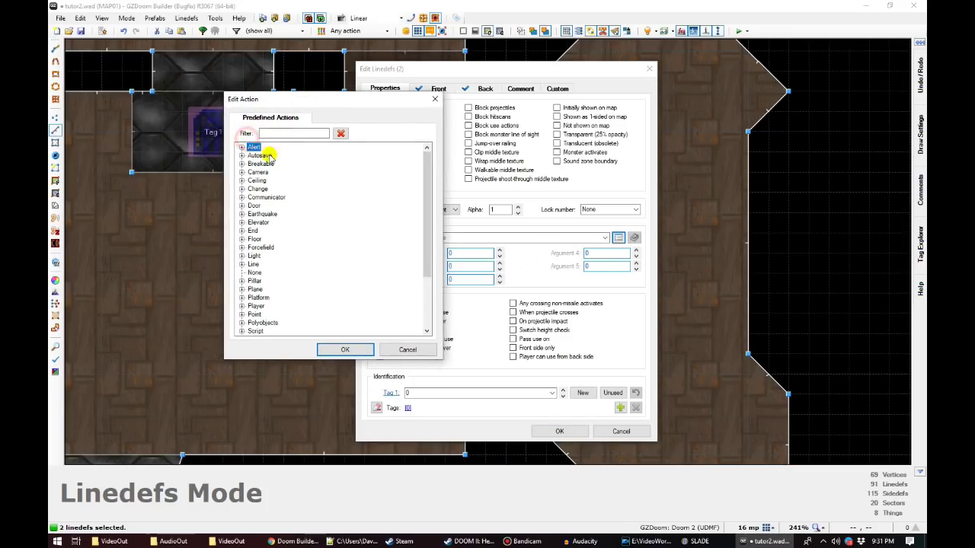
pyautogui.click(242, 205)
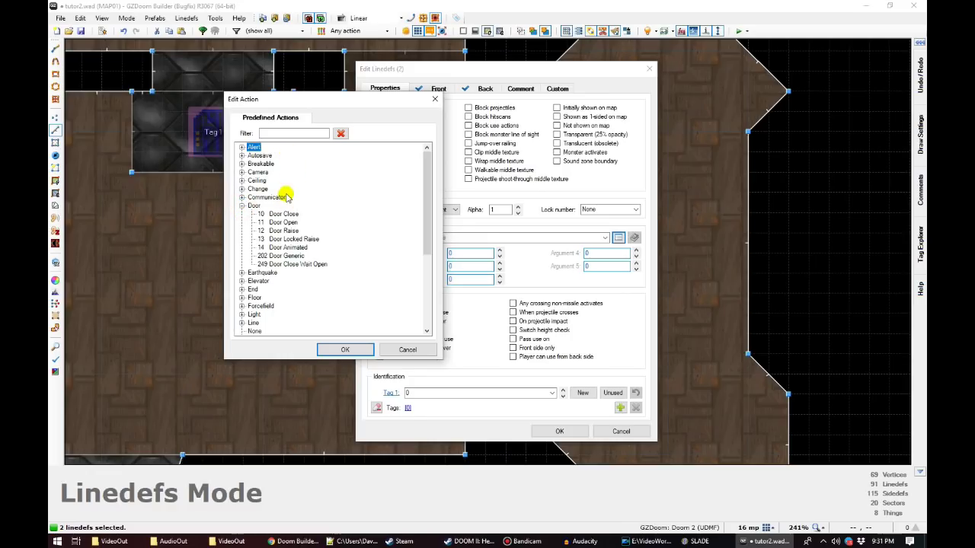
pyautogui.click(282, 256)
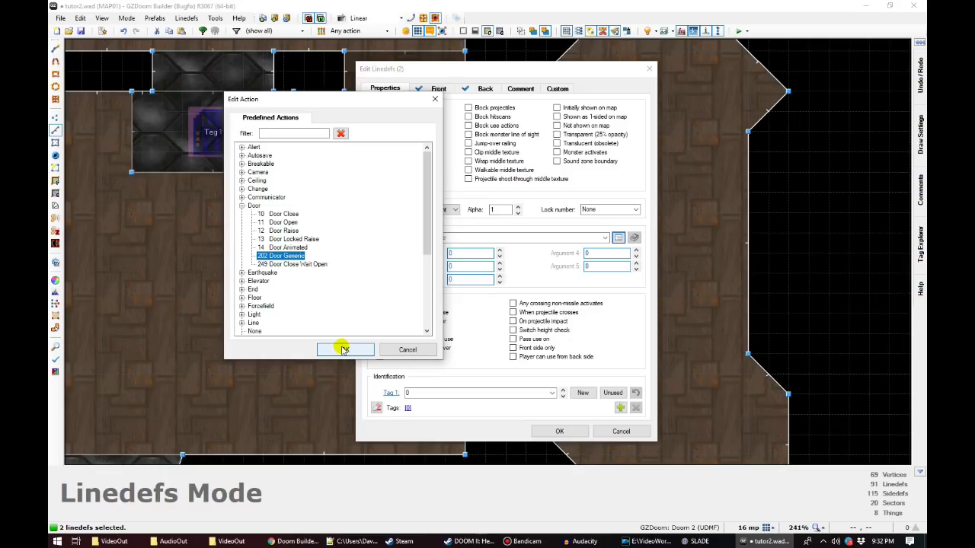
pyautogui.click(344, 350)
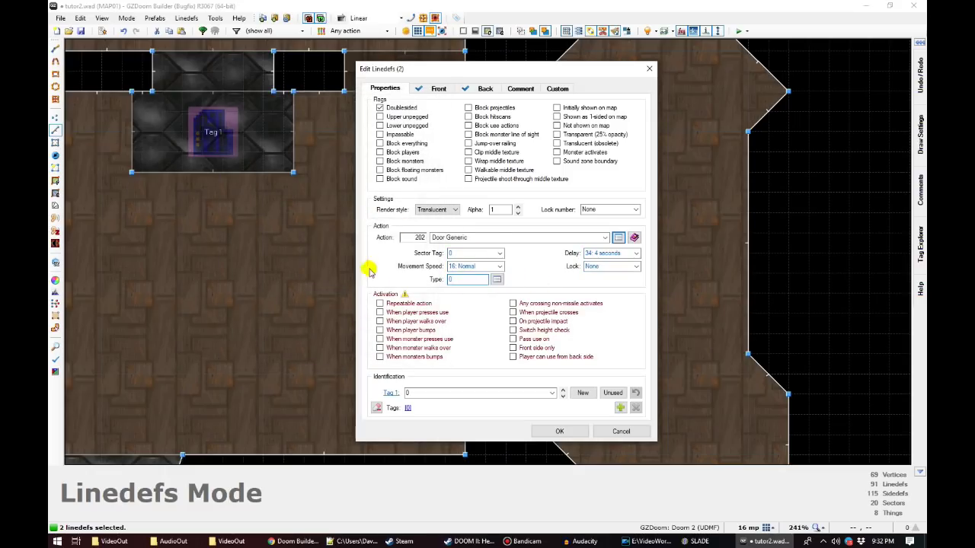
# Step: Review the door action's sector tag and movement speed arguments and its type options, accepting 0: Open Close
pyautogui.click(463, 253)
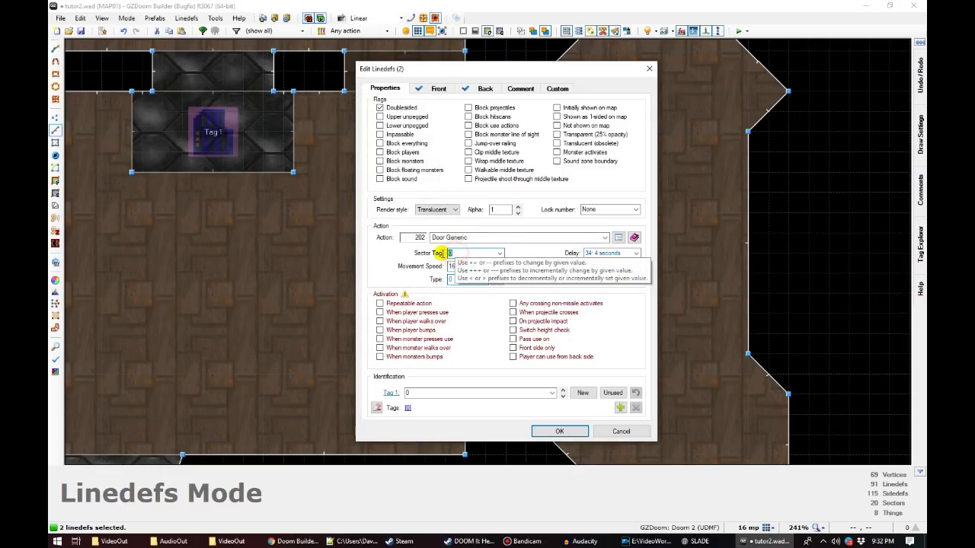
pyautogui.moveTo(464, 253); pyautogui.dragTo(435, 253)
pyautogui.click(460, 253)
pyautogui.click(465, 253)
pyautogui.click(455, 252)
pyautogui.moveTo(487, 69); pyautogui.dragTo(674, 64)
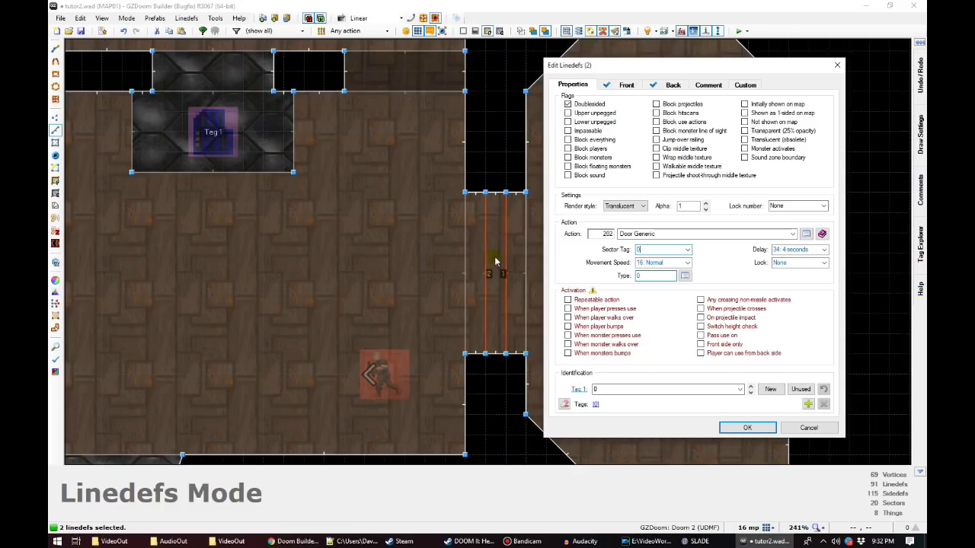
pyautogui.click(686, 263)
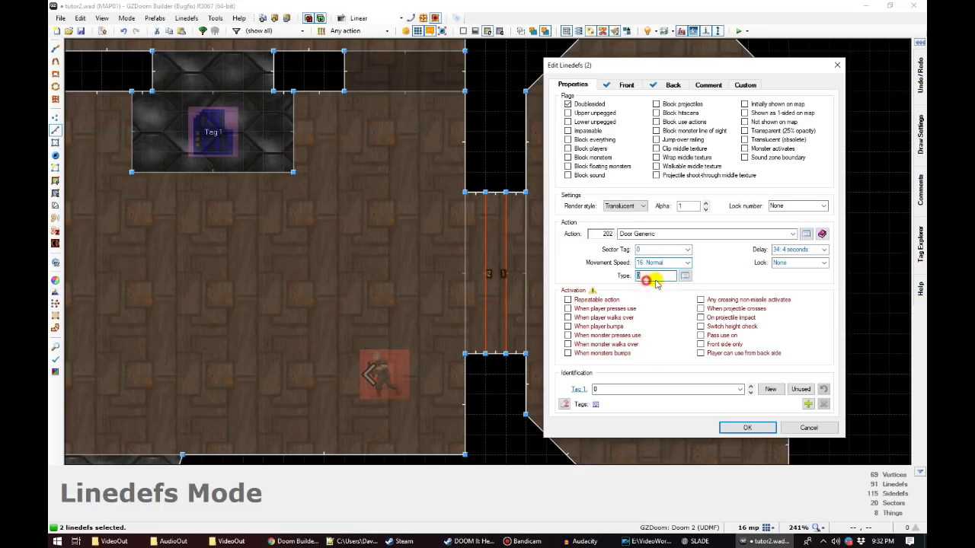
pyautogui.click(684, 276)
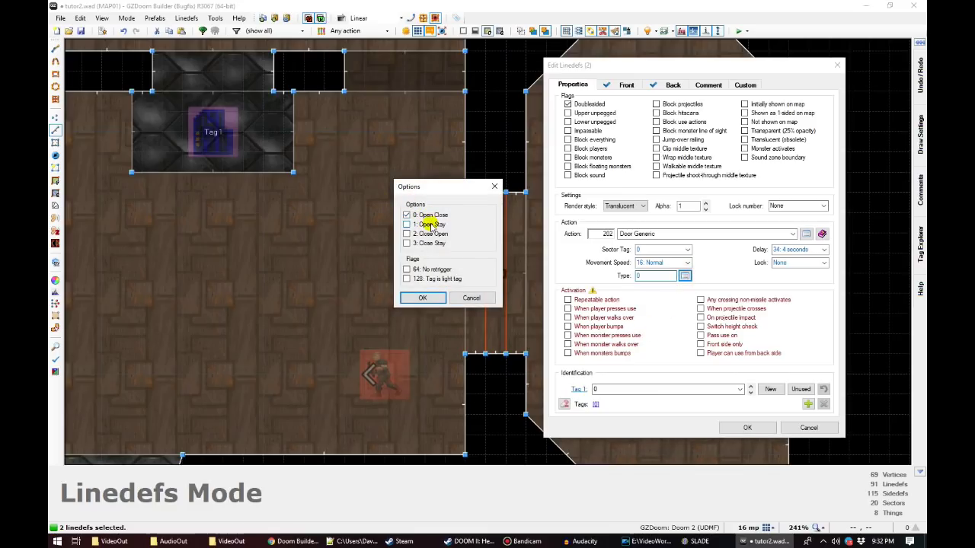
pyautogui.click(421, 297)
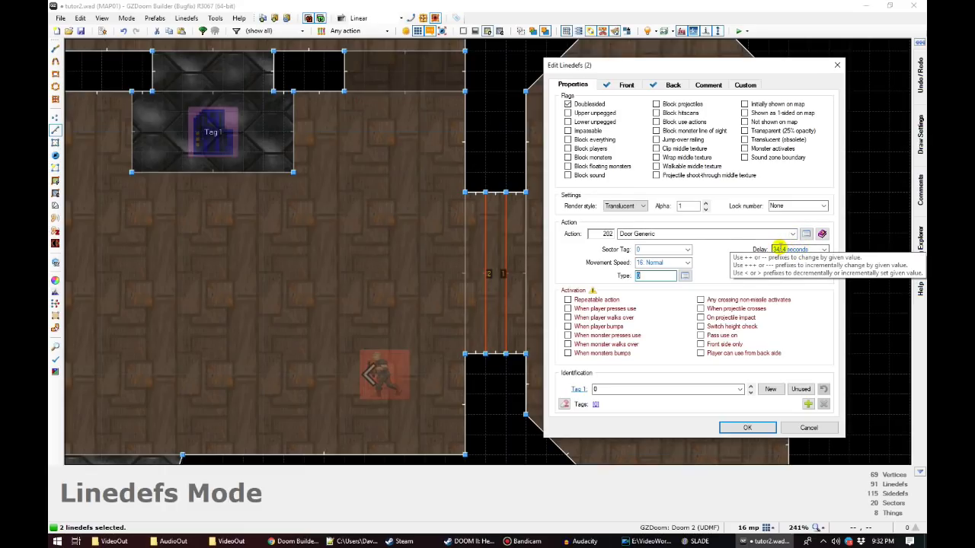
# Step: Set the door action's lock to Any blue key and make it a repeatable action triggered when the player presses use
pyautogui.click(824, 265)
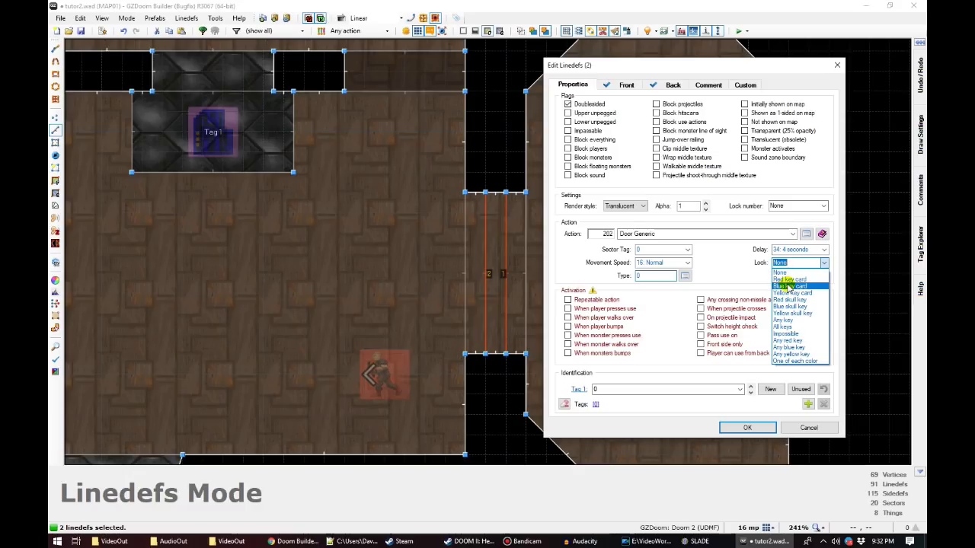
pyautogui.click(792, 347)
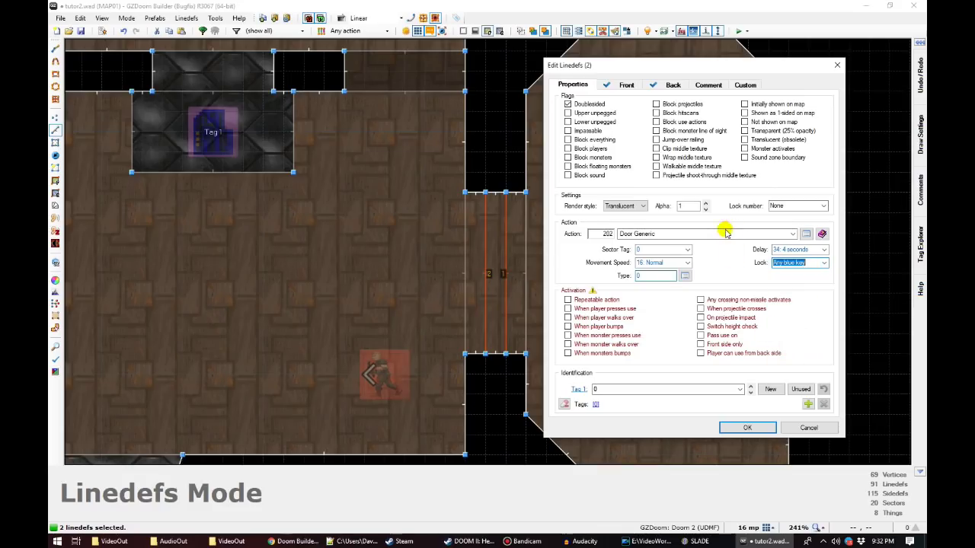
pyautogui.click(567, 300)
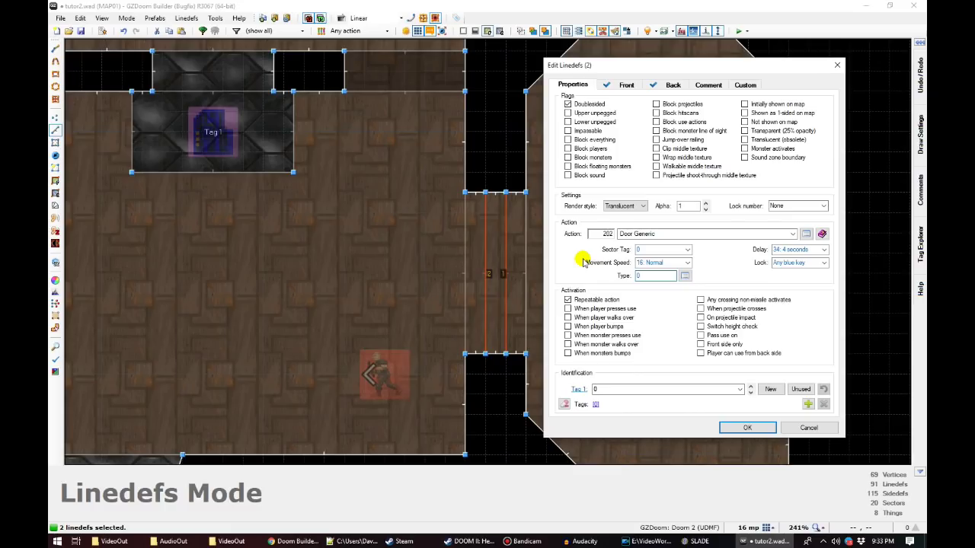
pyautogui.click(568, 300)
pyautogui.click(568, 300)
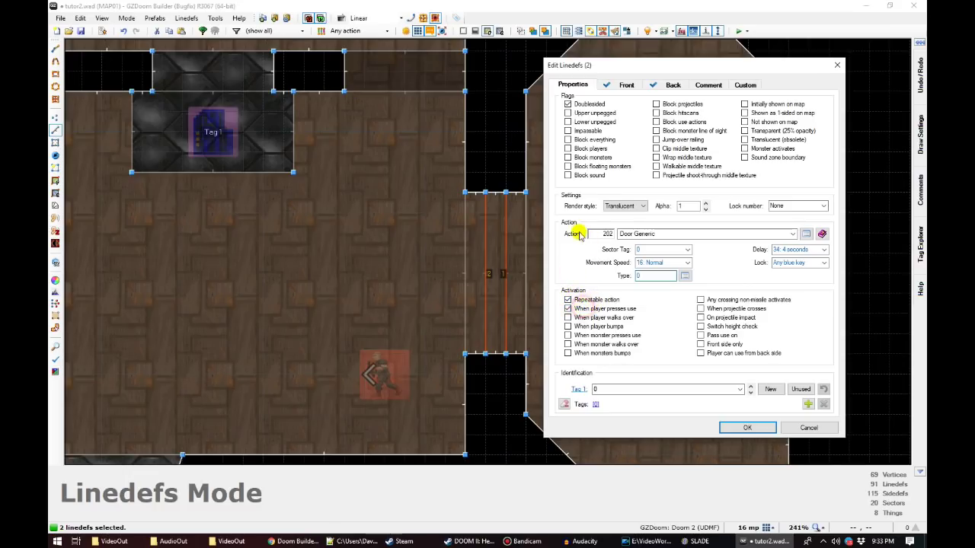
pyautogui.click(736, 427)
pyautogui.press('c')
# Step: Examine the closed door in 3D from the brown room, including its assigned action, lock and activation flags
pyautogui.press('q')
pyautogui.press('d')
pyautogui.press('s')
pyautogui.press('e')
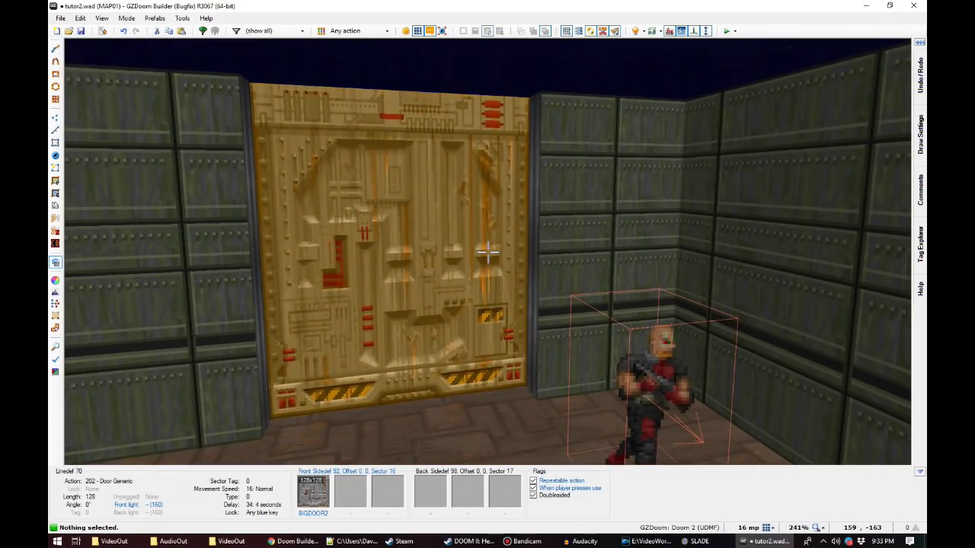
pyautogui.press('f')
pyautogui.press('e')
pyautogui.press('d')
pyautogui.press('f')
pyautogui.press('e')
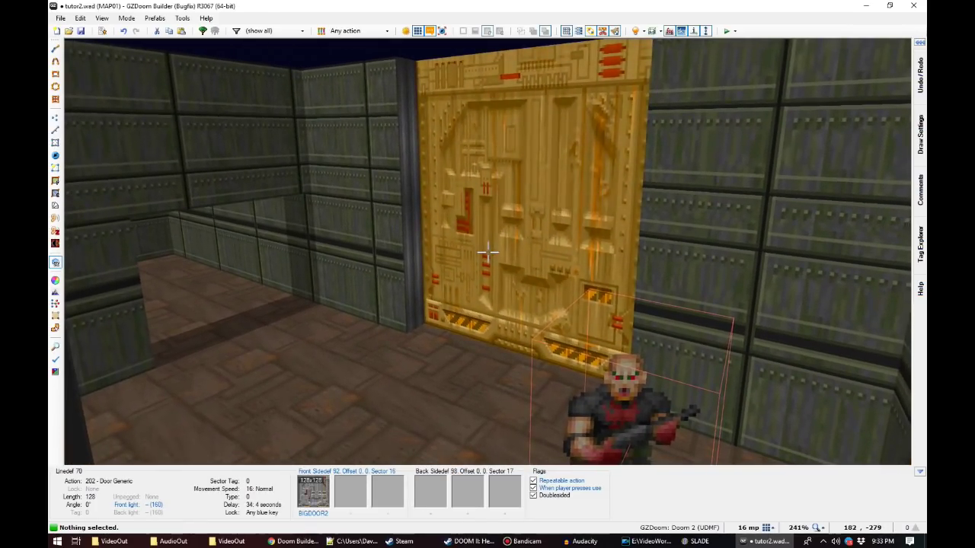
pyautogui.press('s')
pyautogui.press('f')
pyautogui.press('e')
pyautogui.press('s')
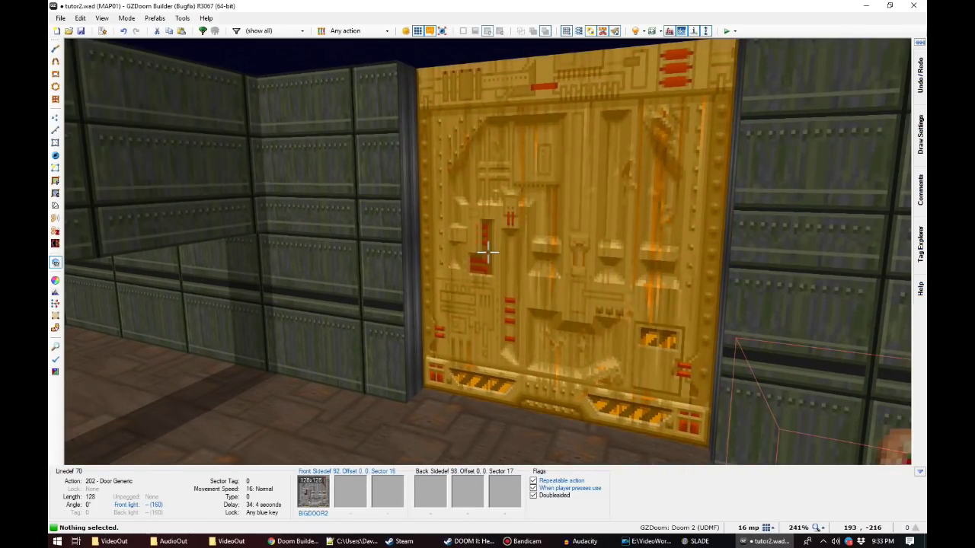
# Step: Insert vertices 16 units north and south of the doorway on both the brown room's and the east room's walls
pyautogui.press('w')
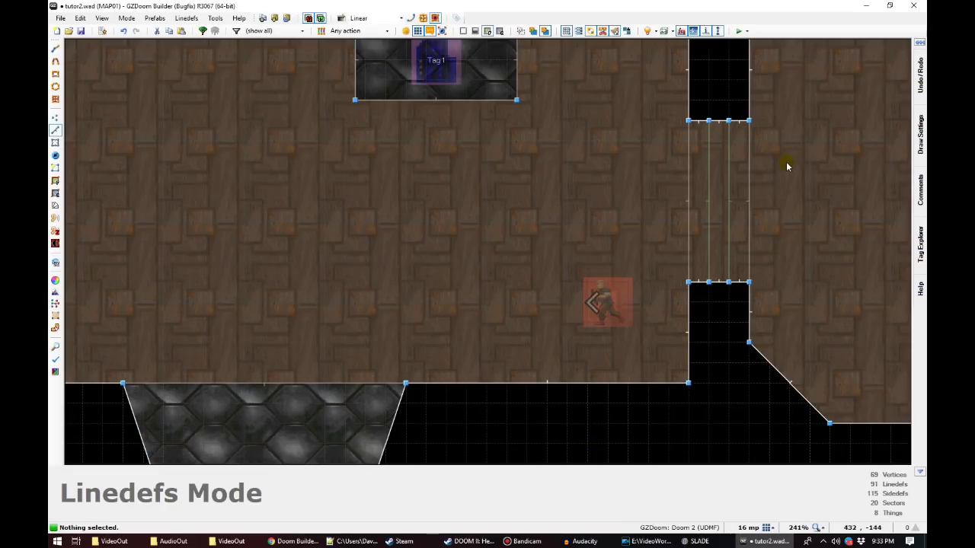
pyautogui.press('v')
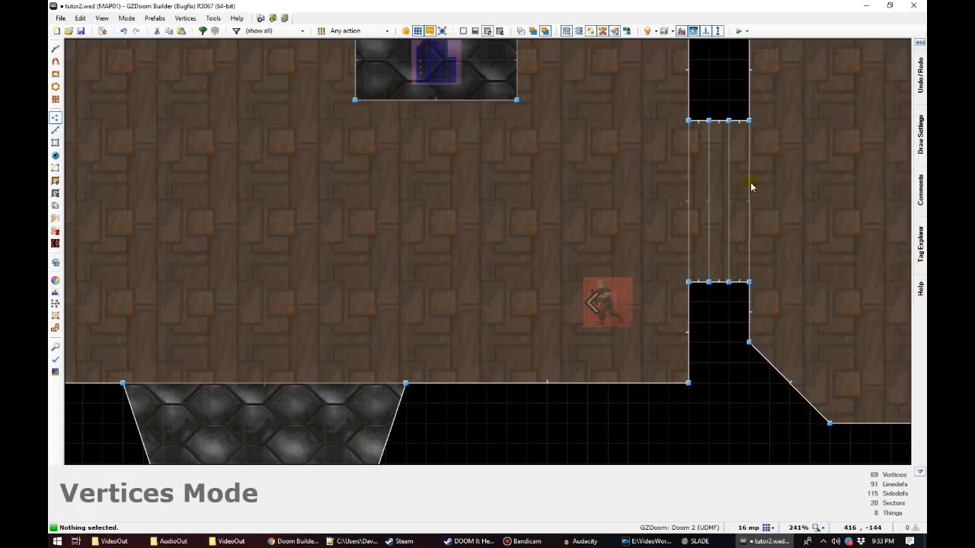
pyautogui.rightClick(688, 101)
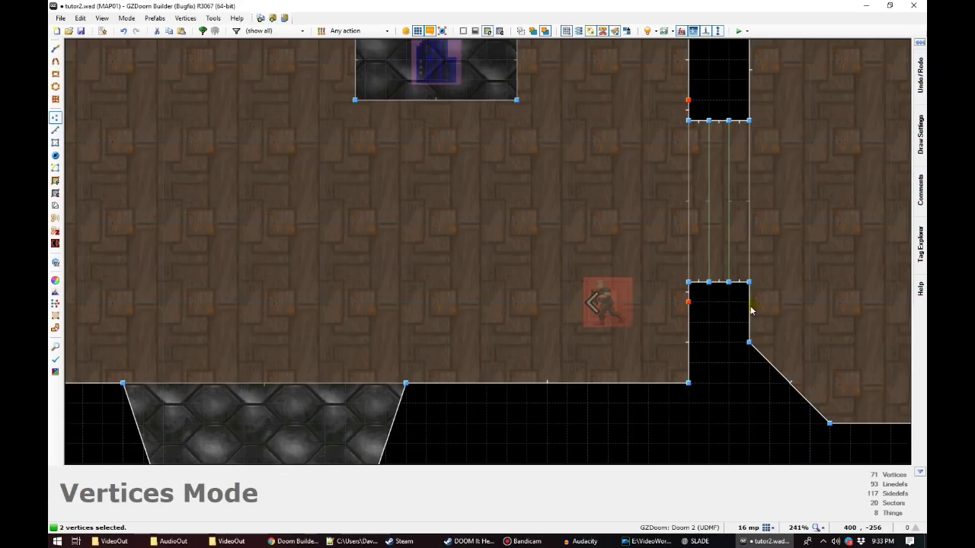
pyautogui.press('space')
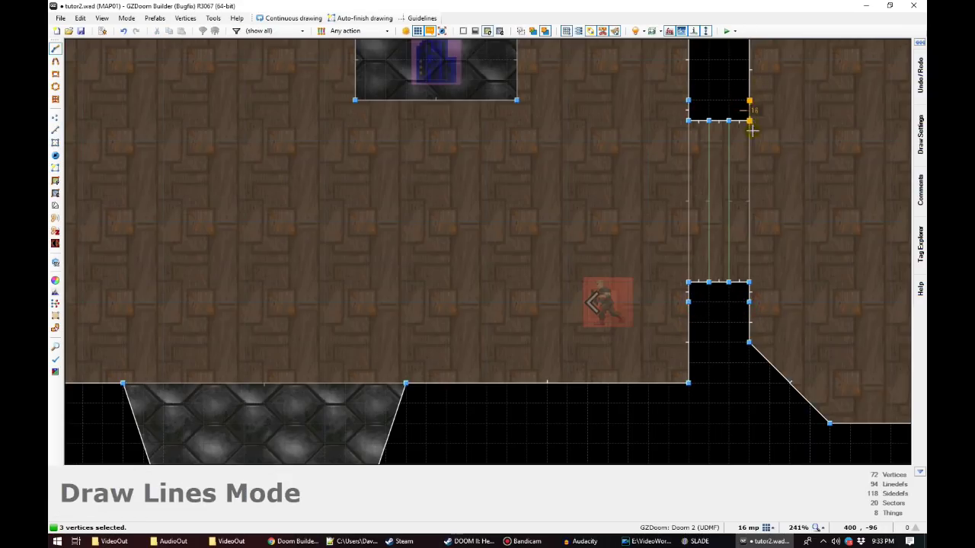
pyautogui.rightClick(746, 104)
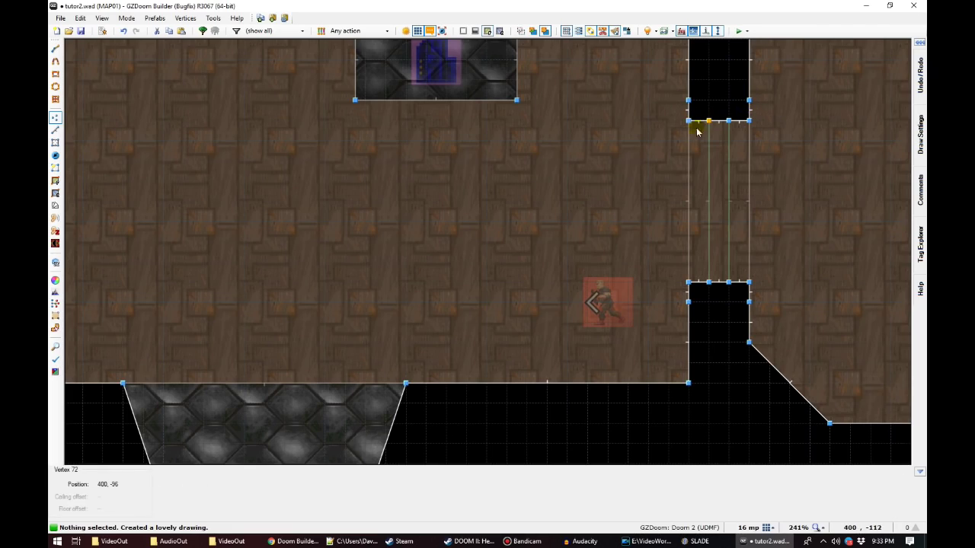
# Step: Apply the DOORBLU texture to the four 16-unit wall strips flanking the door in both rooms and reset their local texture offsets
pyautogui.press('w')
pyautogui.press('d')
pyautogui.click(488, 252)
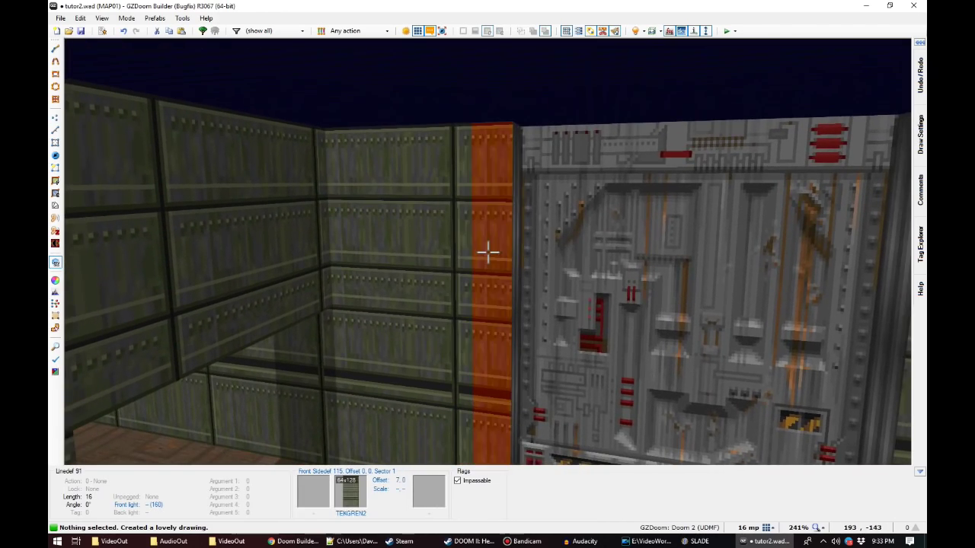
pyautogui.click(488, 252)
pyautogui.press('w')
pyautogui.press('d')
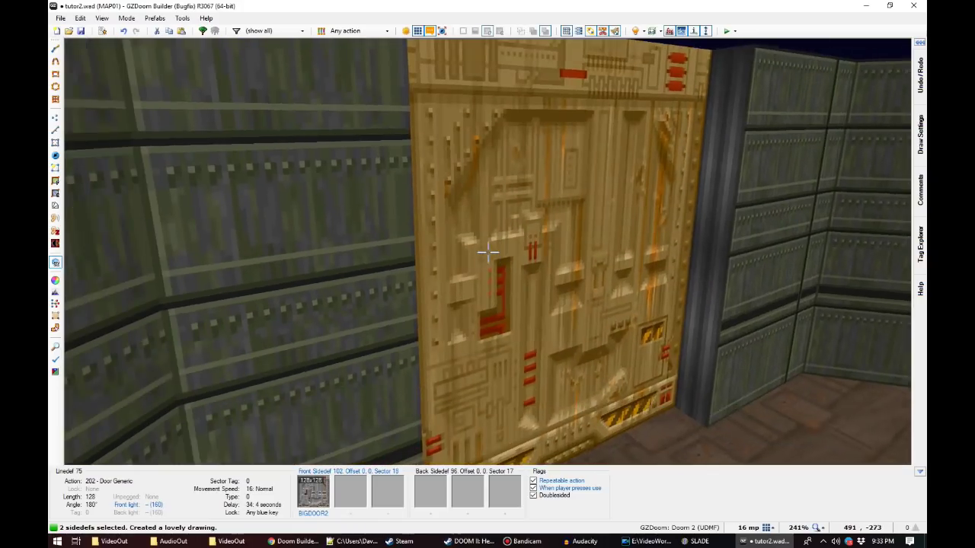
pyautogui.click(488, 252)
pyautogui.click(488, 252)
pyautogui.middleClick(488, 252)
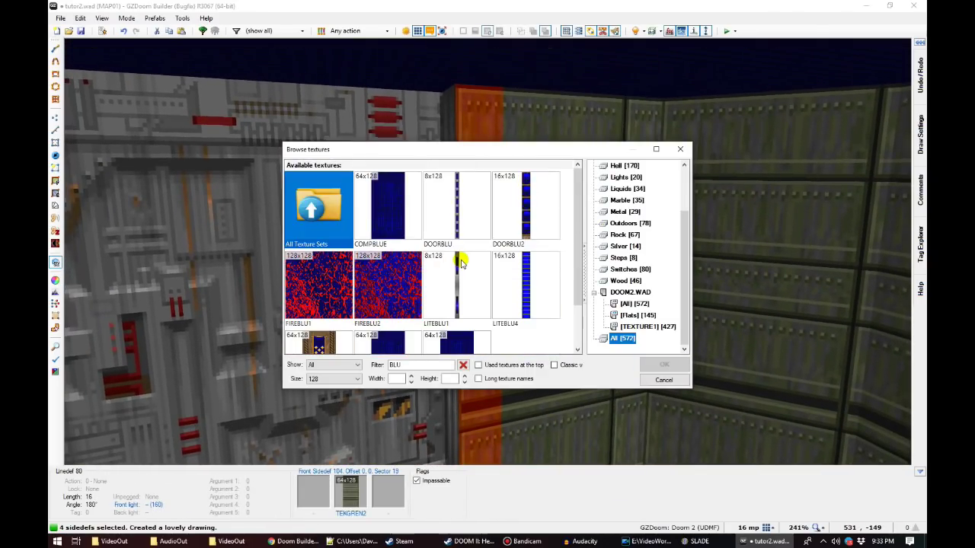
pyautogui.doubleClick(458, 207)
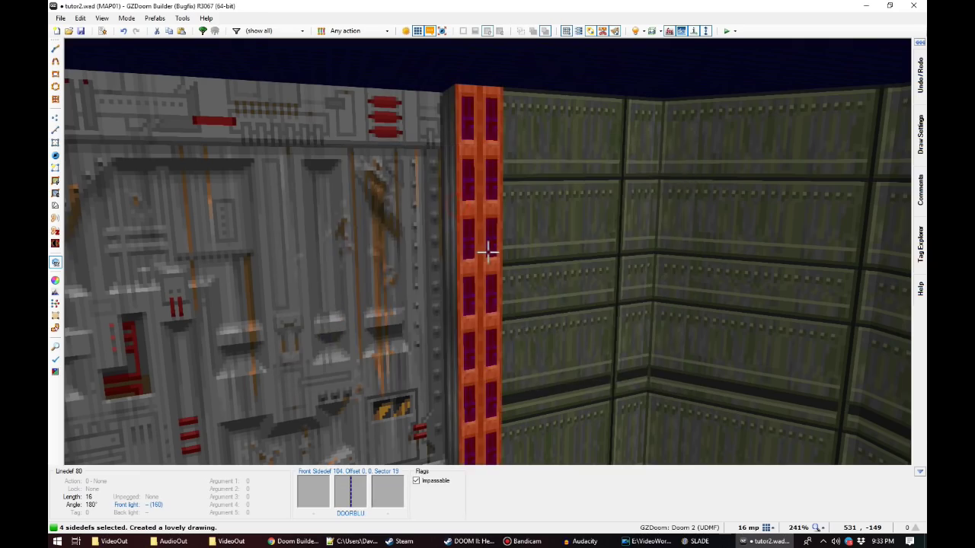
pyautogui.hotkey('ctrl', 'shift', 'r')
pyautogui.press('c')
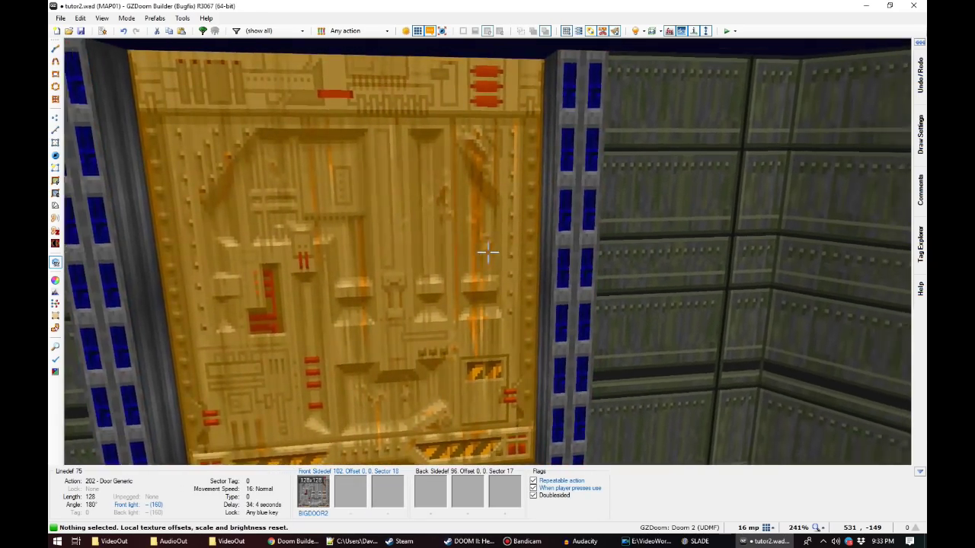
# Step: Examine the blue door surrounds and the neighbouring walls in 3D from the brown room and the east room
pyautogui.press('w')
pyautogui.press('s')
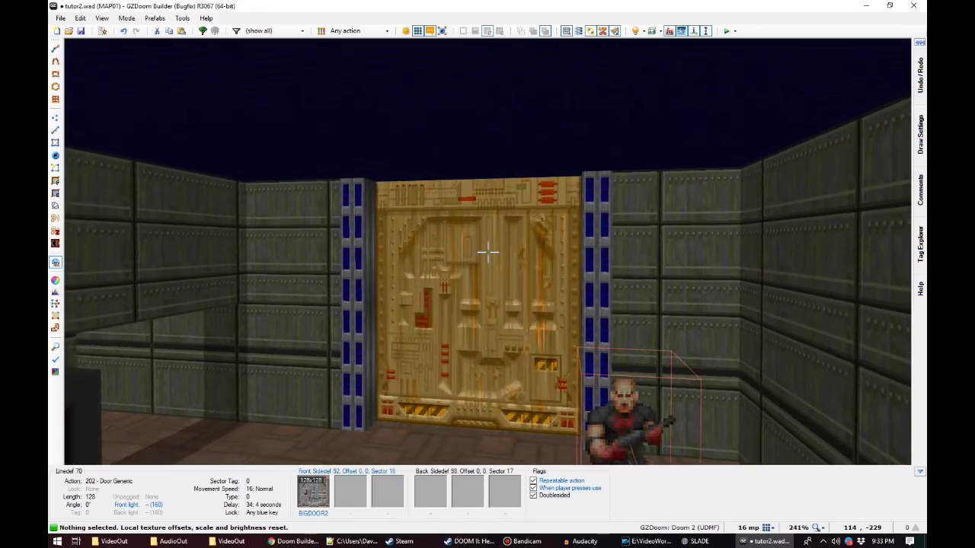
pyautogui.press('w')
pyautogui.press('s')
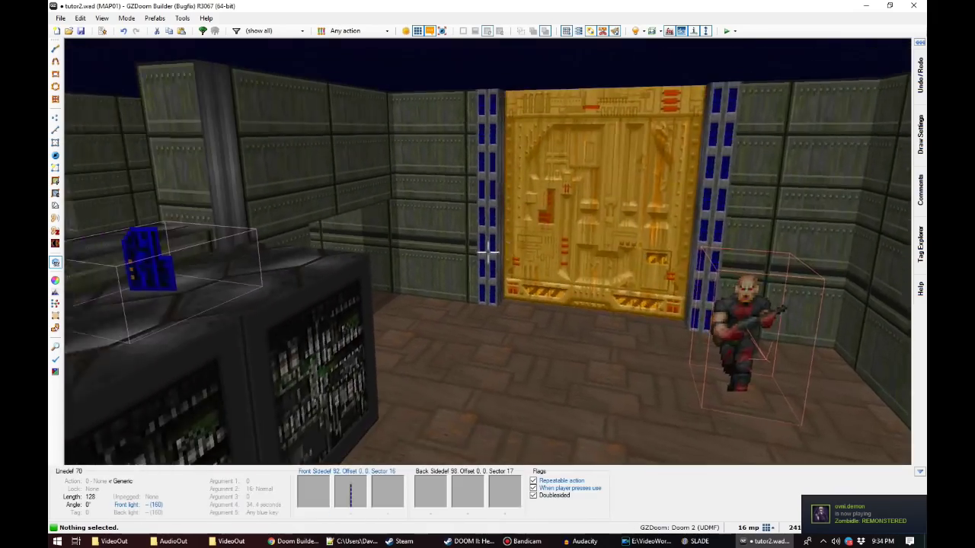
pyautogui.press('s')
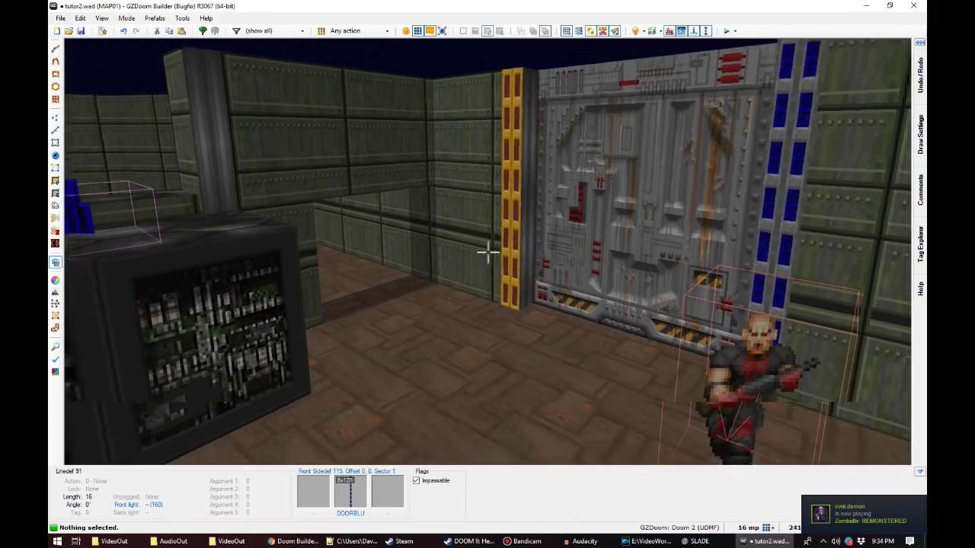
pyautogui.press('w')
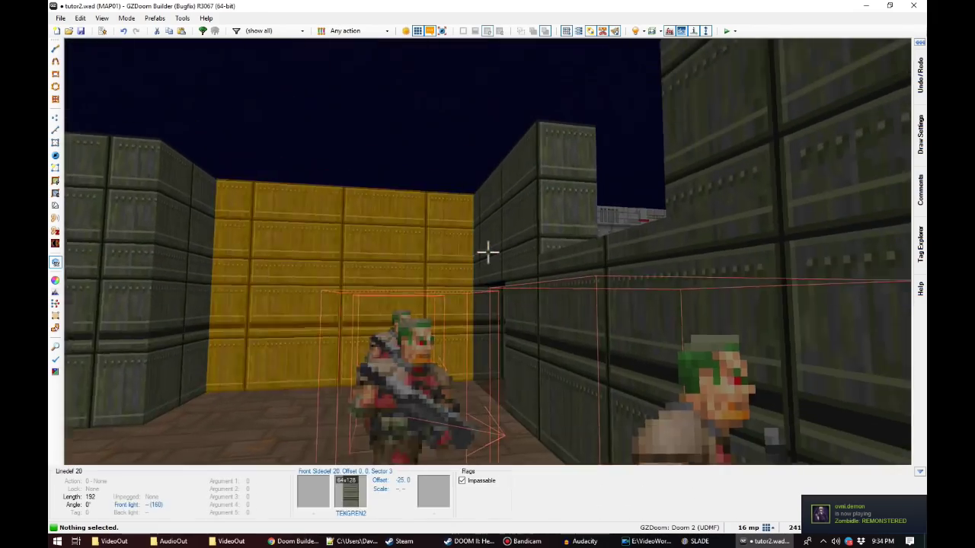
pyautogui.press('w')
pyautogui.press('w')
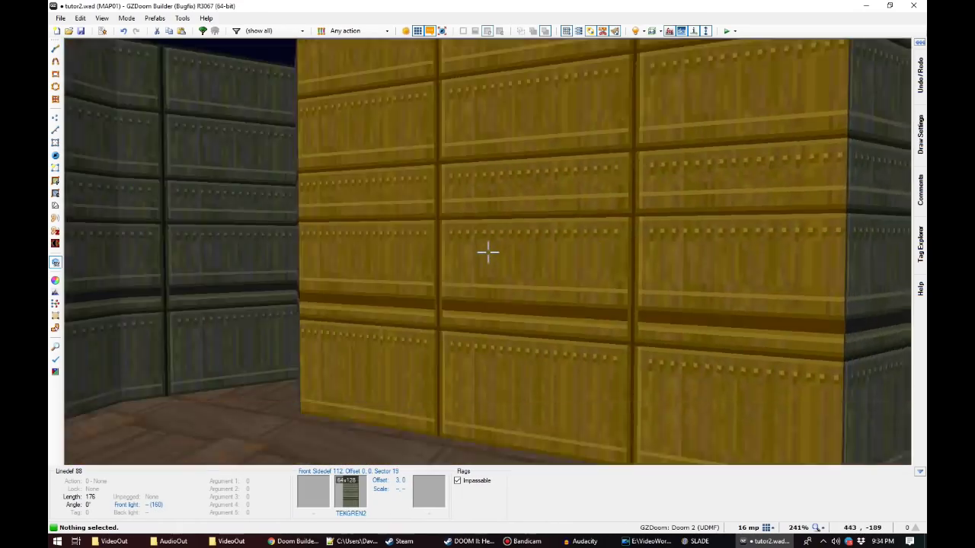
pyautogui.press('w')
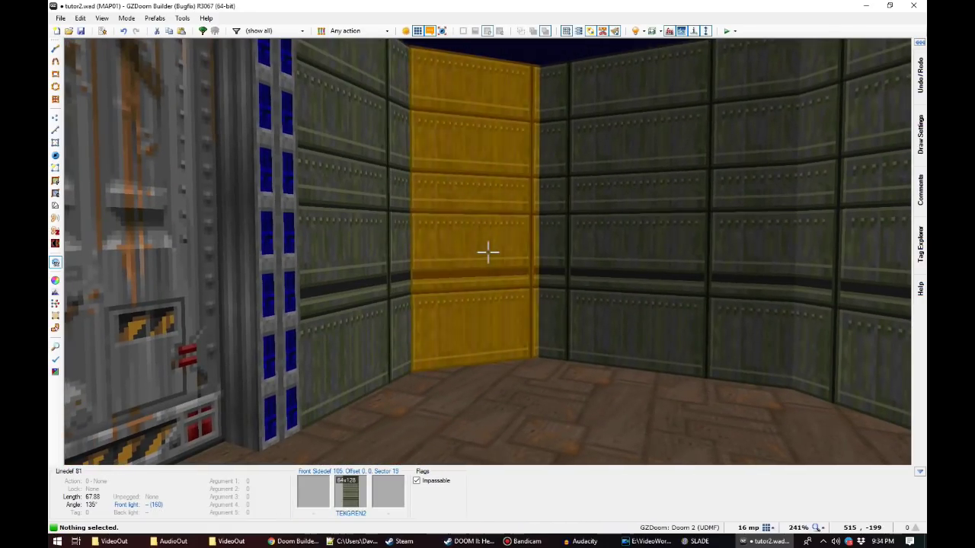
# Step: Set the 64-unit east room wall beside the blue door strip to the COMPTALL texture and copy that texture
pyautogui.press('s')
pyautogui.press('a')
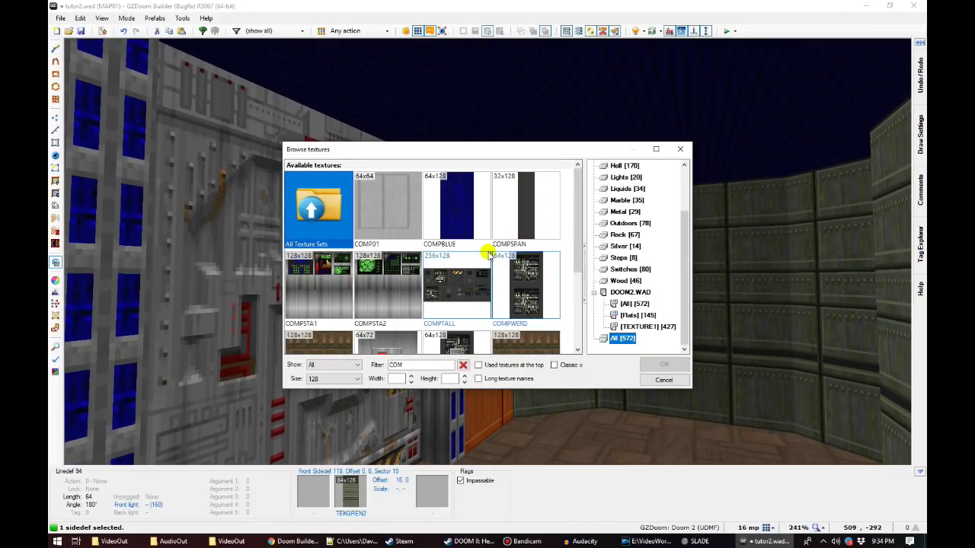
pyautogui.doubleClick(482, 259)
pyautogui.press('s')
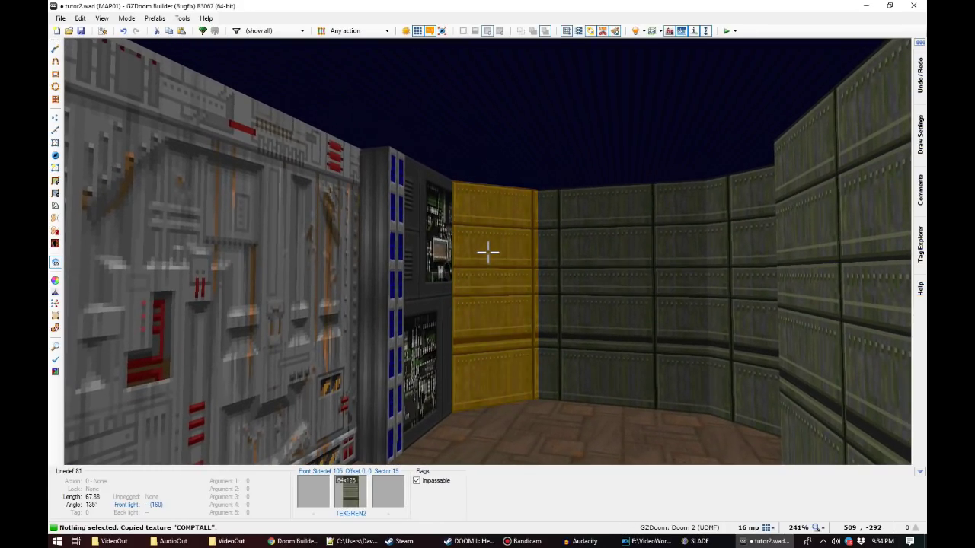
# Step: Paste COMPTALL onto all connected green walls of the east room and auto-align the textures on X and Y
pyautogui.keyDown('shift'); pyautogui.click(488, 252); pyautogui.keyUp('shift')
pyautogui.press('w')
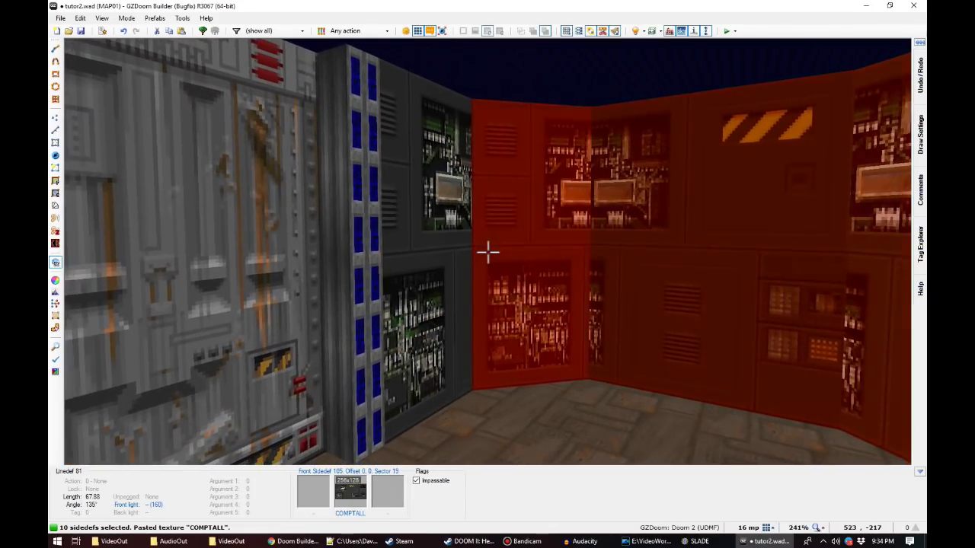
pyautogui.hotkey('ctrl', 'v')
pyautogui.hotkey('shift', 'r')
pyautogui.hotkey('shift', 'a')
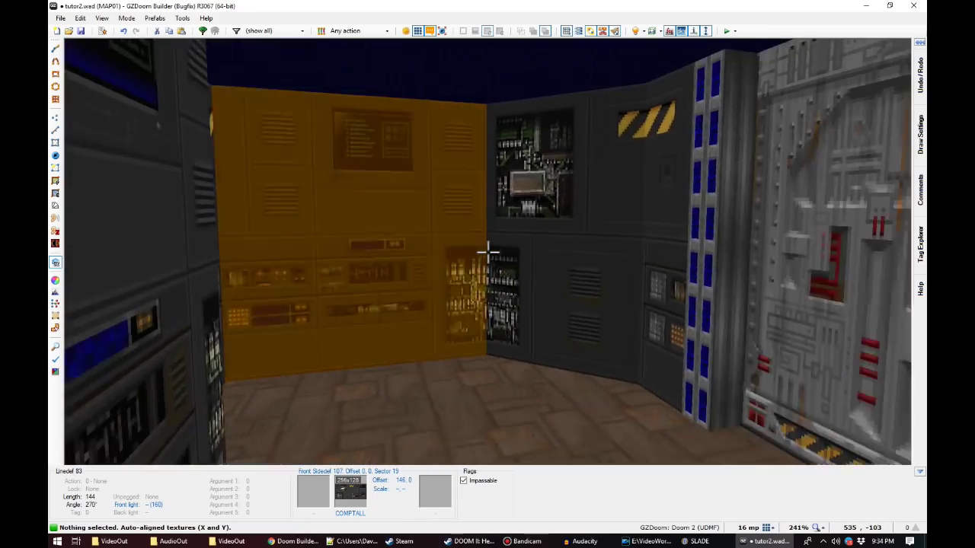
# Step: Insert an imp at 464, -128 in the east room, just inside the door, with its angle set to 180
pyautogui.press('q')
pyautogui.scroll(-6, 488, 256)
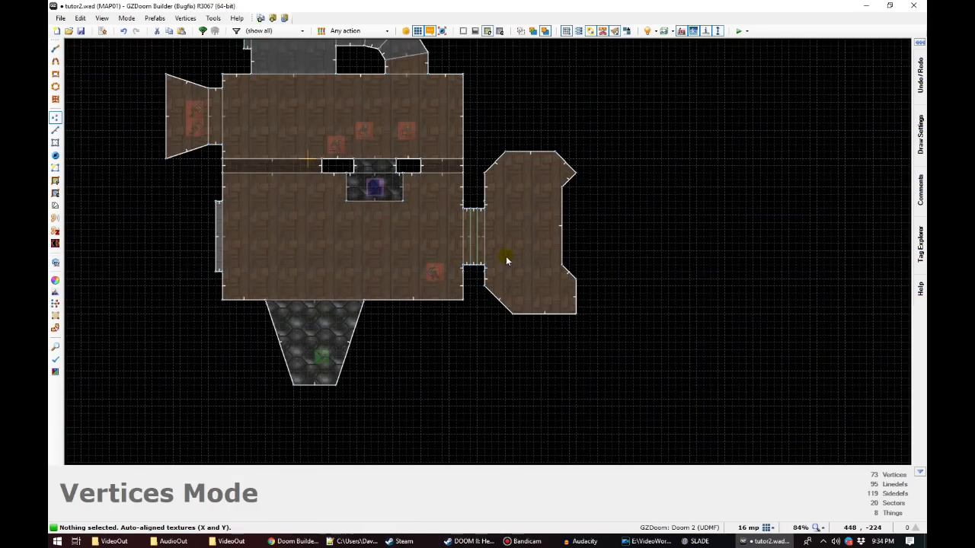
pyautogui.scroll(5, 505, 260)
pyautogui.scroll(-4, 490, 249)
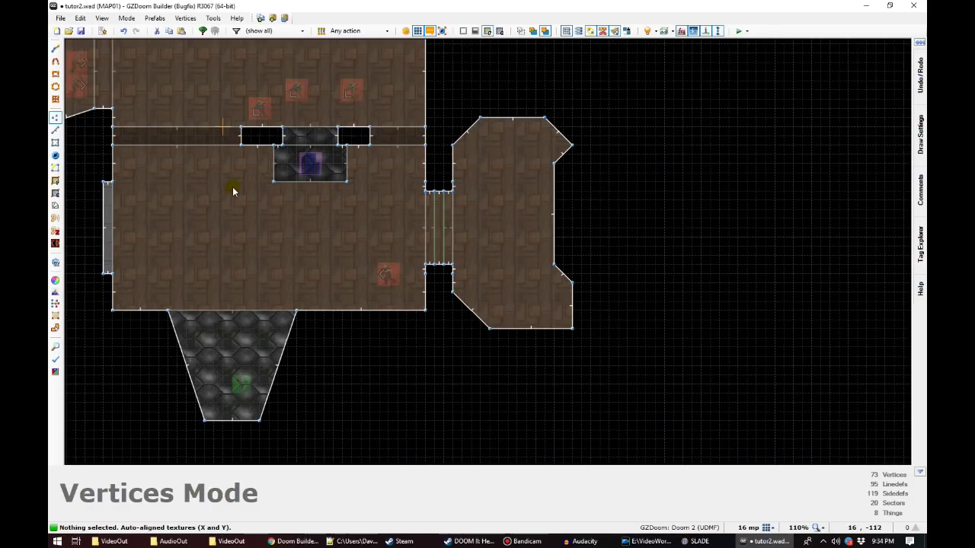
pyautogui.scroll(2, 233, 191)
pyautogui.press('t')
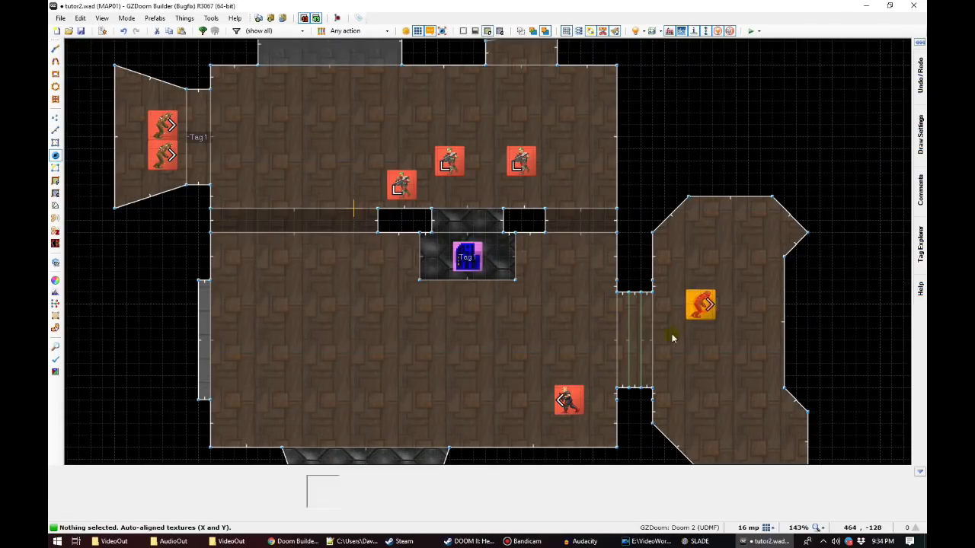
pyautogui.rightClick(677, 332)
pyautogui.click(615, 300)
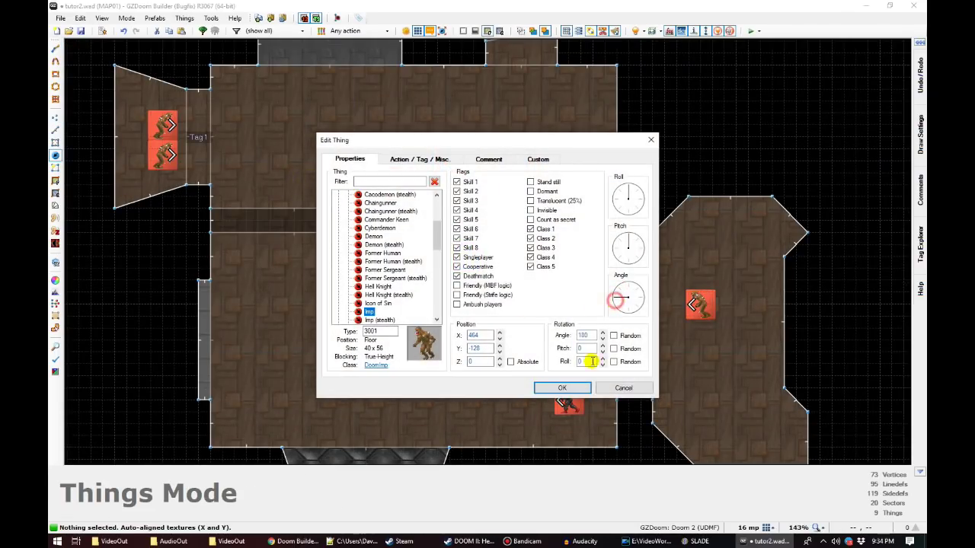
pyautogui.click(562, 388)
# Step: Duplicate the east room's imp so three west-facing imps are spread along the room
pyautogui.hotkey('ctrl', 'x')
pyautogui.hotkey('ctrl', 'v')
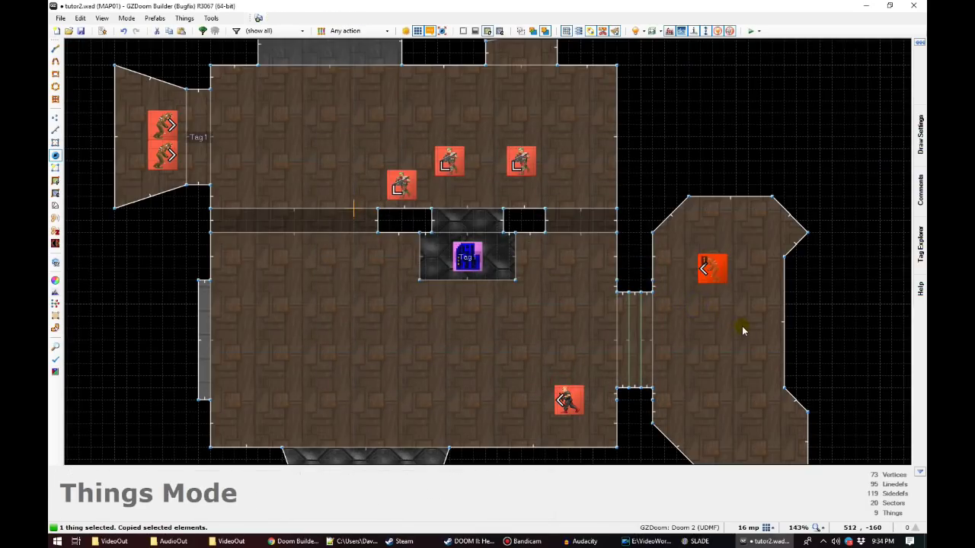
pyautogui.hotkey('ctrl', 'v')
pyautogui.hotkey('ctrl', 'v')
pyautogui.press('Return')
pyautogui.scroll(-3, 657, 317)
pyautogui.scroll(3, 677, 364)
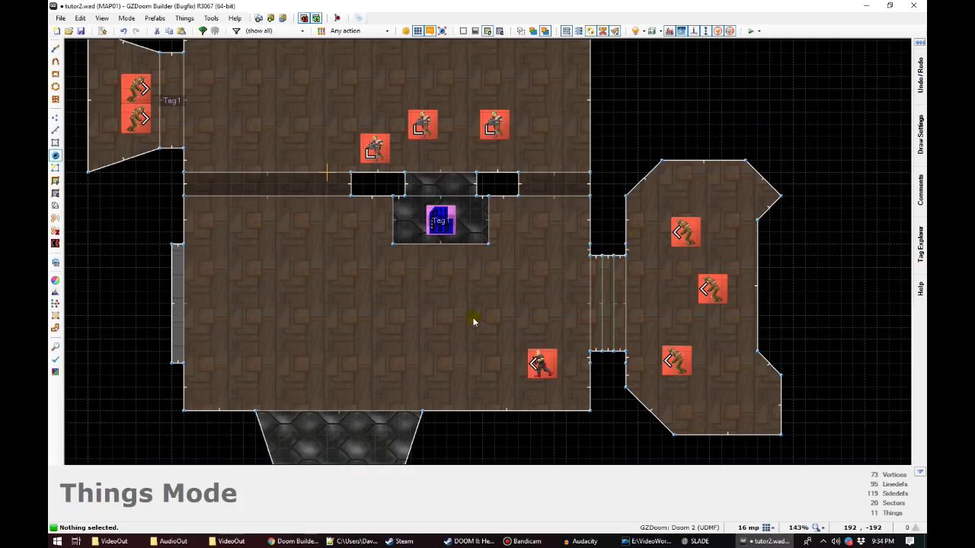
# Step: Insert Shotgun shells at 32, 224 in the grey area north of the brown room and paste a second set just west of them
pyautogui.press('Up')
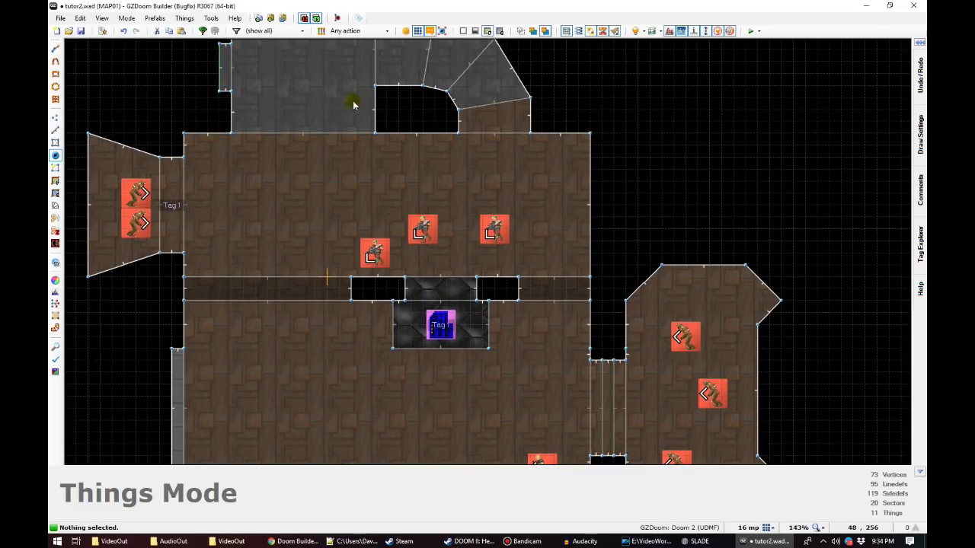
pyautogui.press('Insert')
pyautogui.write('shell')
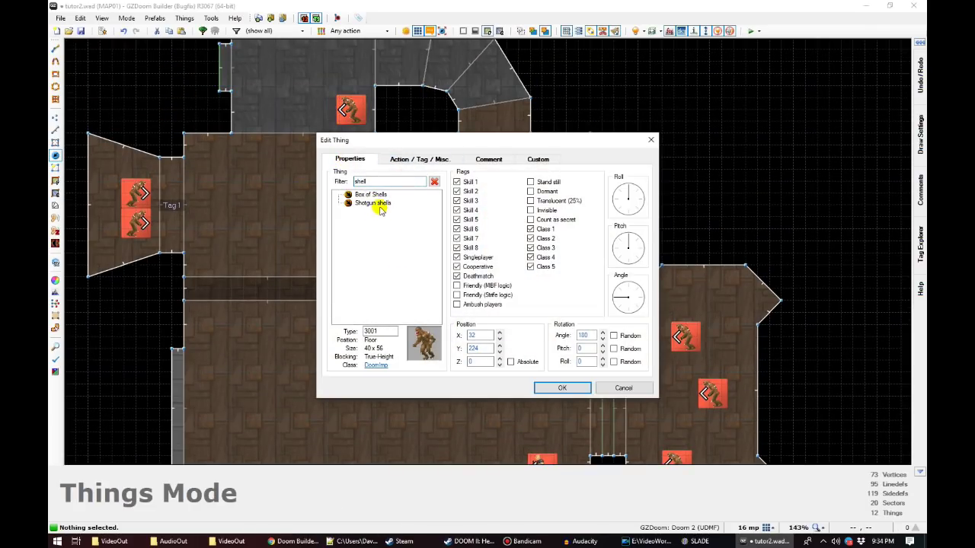
pyautogui.click(379, 205)
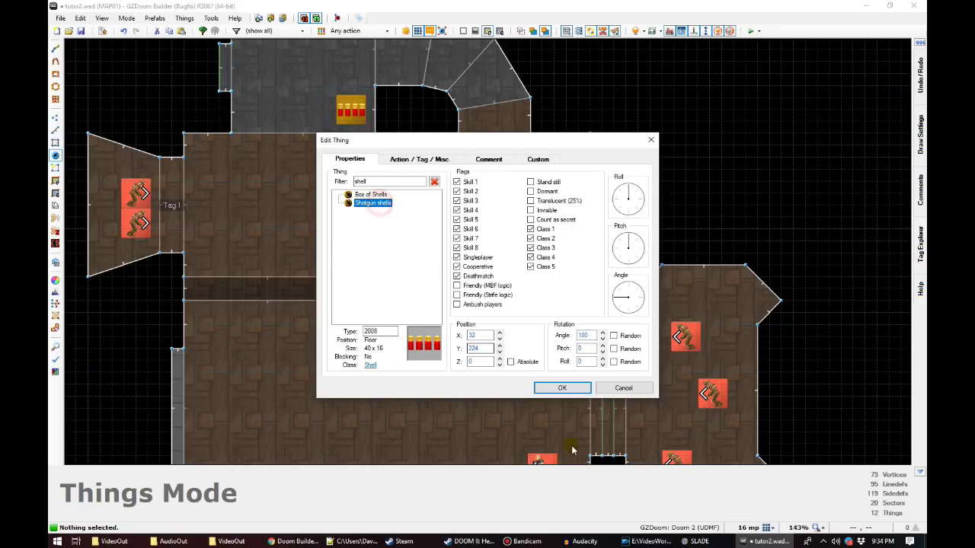
pyautogui.click(562, 388)
pyautogui.hotkey('ctrl', 'c')
pyautogui.hotkey('ctrl', 'v')
pyautogui.click(323, 113)
# Step: Insert a stimpack in the imp closet and move it inside the closet's northwest corner, behind the upper imp
pyautogui.click(107, 174)
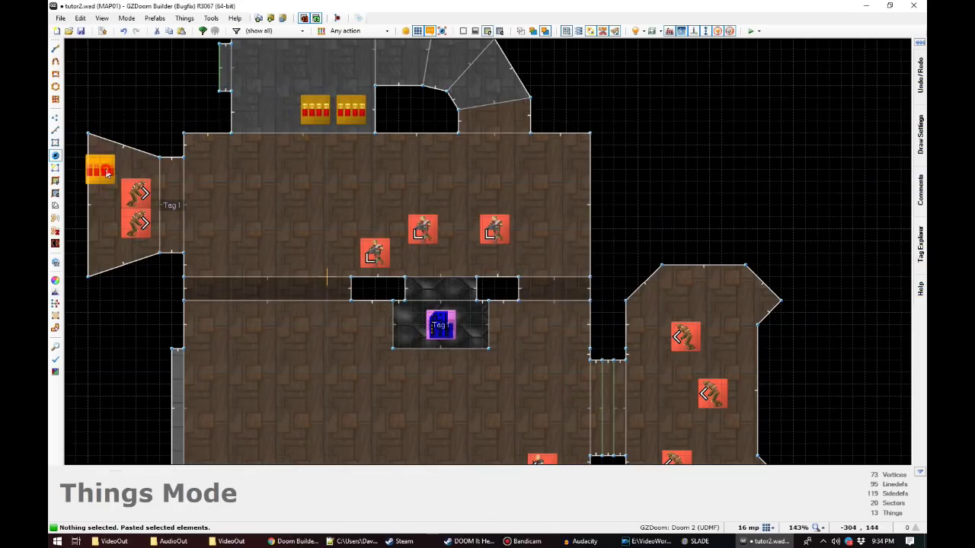
pyautogui.press('Insert')
pyautogui.write('md')
pyautogui.press('BackSpace')
pyautogui.press('BackSpace')
pyautogui.write('stim')
pyautogui.doubleClick(340, 195)
pyautogui.moveTo(98, 171); pyautogui.dragTo(111, 180)
# Step: Copy the stimpack to a second spot behind the closet's lower imp and to the east room's northeast corner
pyautogui.hotkey('ctrl', 'c')
pyautogui.hotkey('ctrl', 'v')
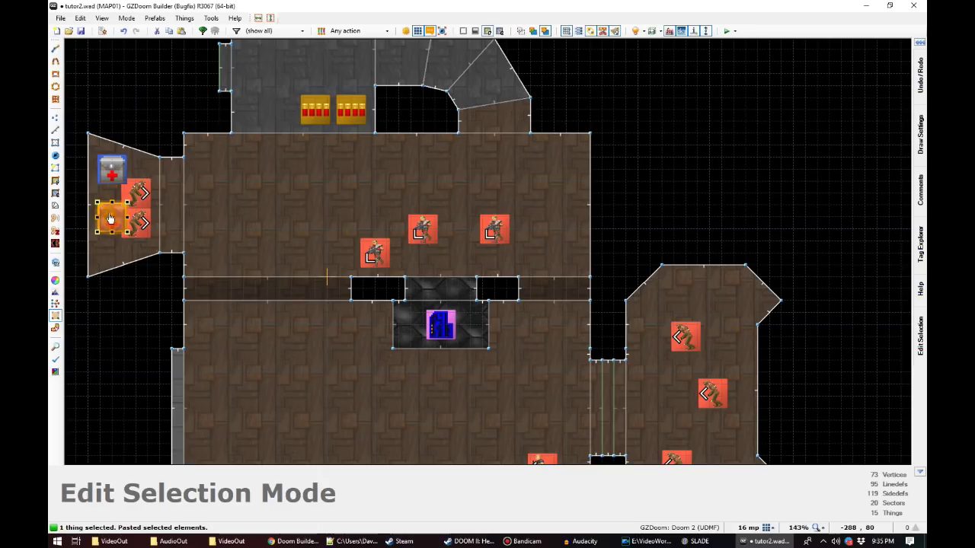
pyautogui.click(114, 218)
pyautogui.hotkey('ctrl', 'v')
pyautogui.click(741, 299)
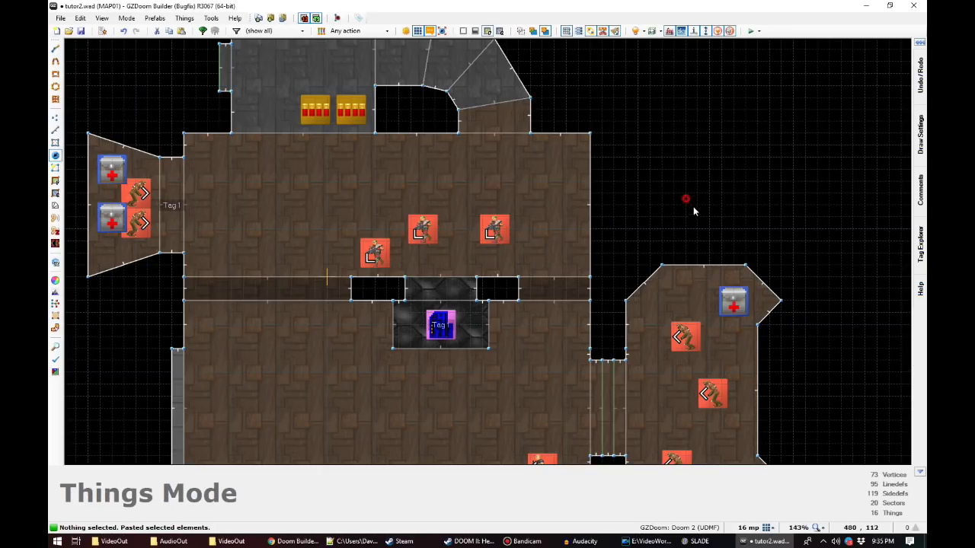
# Step: Examine the southern part of the east room in the map view and its COMPTALL walls in 3D
pyautogui.scroll(-4, 696, 213)
pyautogui.scroll(7, 696, 285)
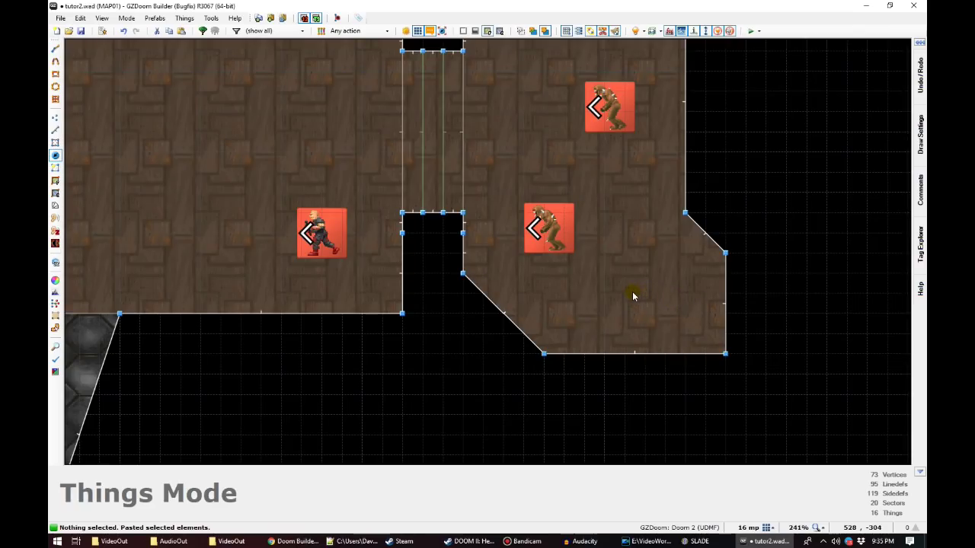
pyautogui.scroll(-5, 570, 252)
pyautogui.scroll(3, 516, 226)
pyautogui.scroll(-1, 533, 163)
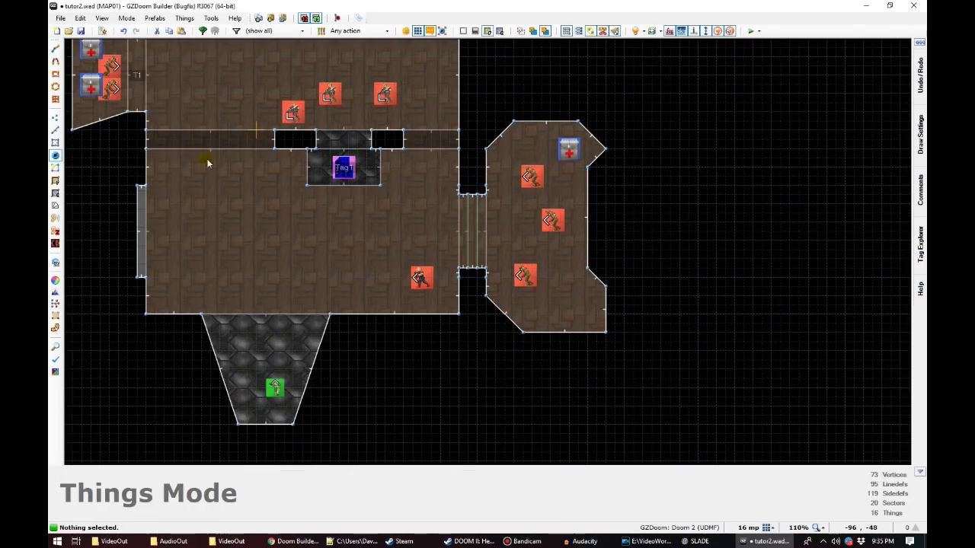
pyautogui.press('w')
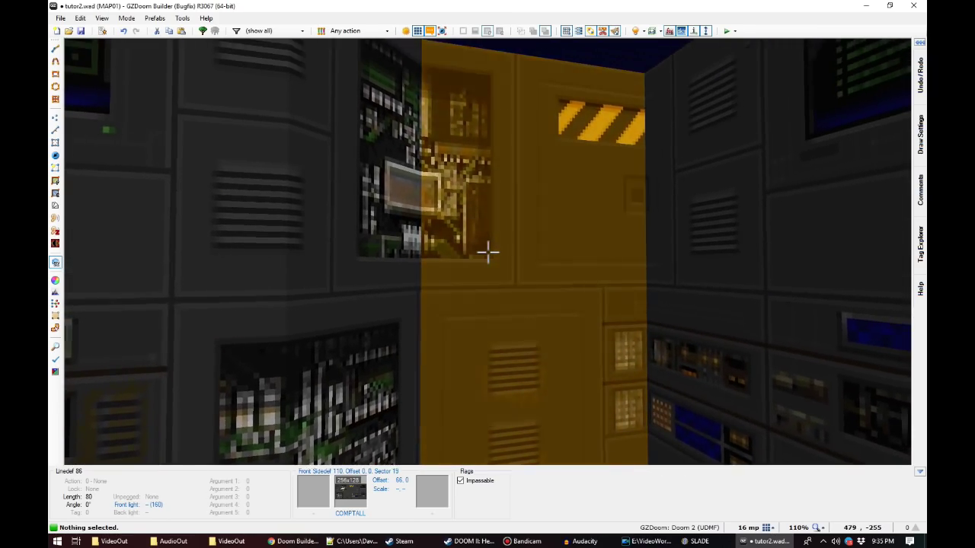
pyautogui.press('d')
pyautogui.press('s')
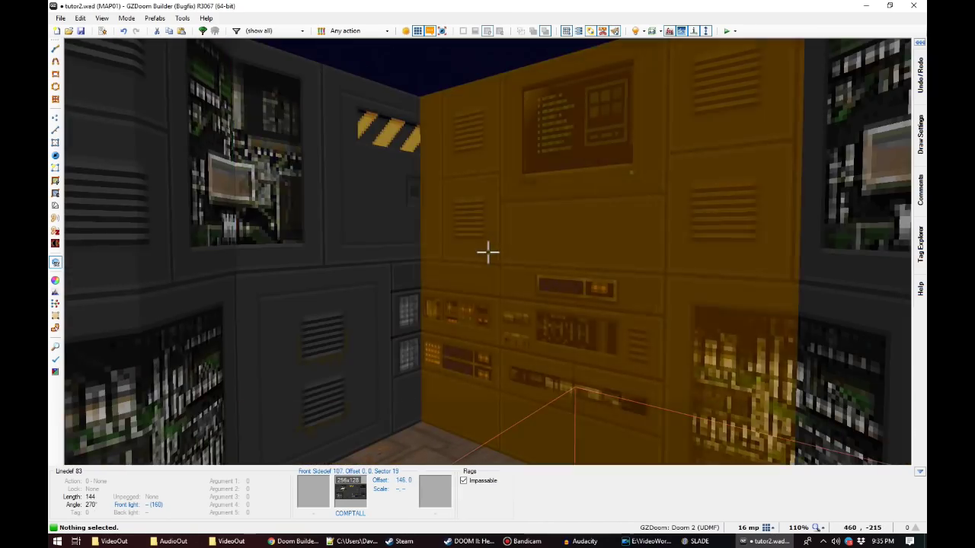
pyautogui.press('w')
# Step: Draw an alcove 64 units wide and 16 units deep outward from the east room's south wall
pyautogui.scroll(4, 594, 274)
pyautogui.press('space')
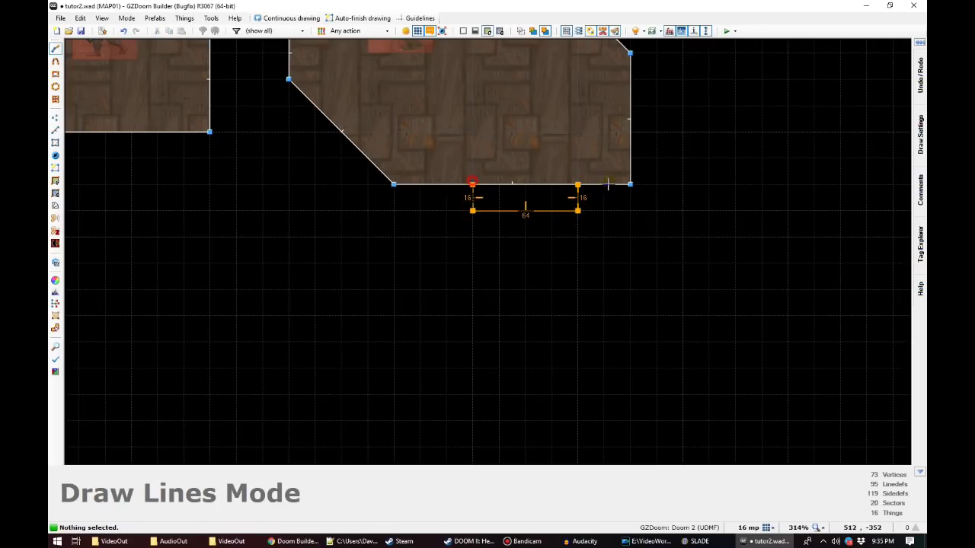
pyautogui.click(579, 186)
# Step: Apply the DOORSTOP texture to both side walls of the east room's south alcove and reset their texture offsets
pyautogui.press('w')
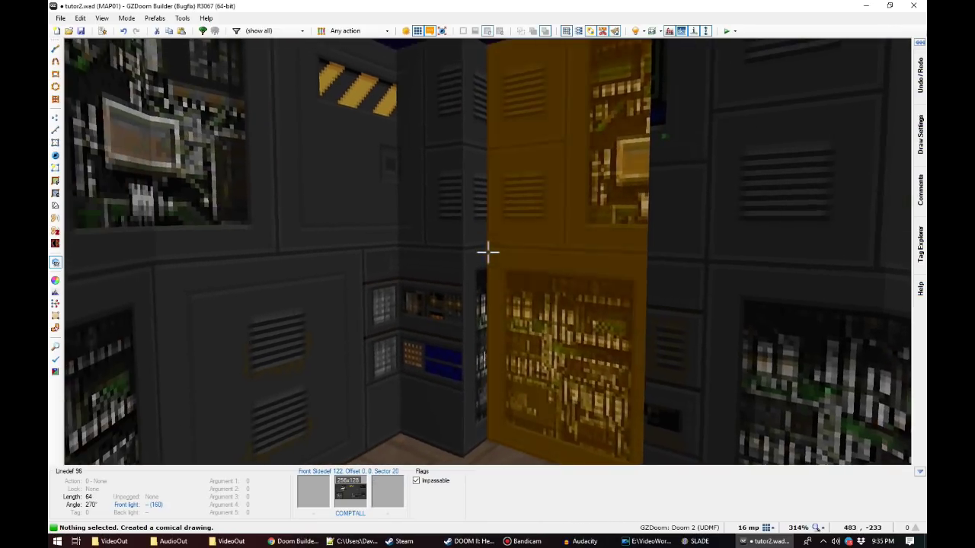
pyautogui.click(487, 251)
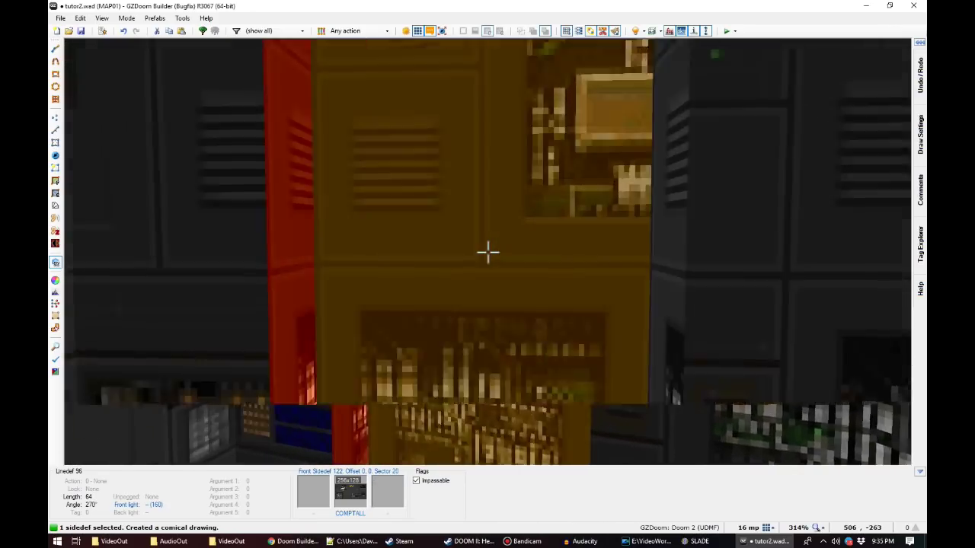
pyautogui.click(487, 251)
pyautogui.write('tDOORST')
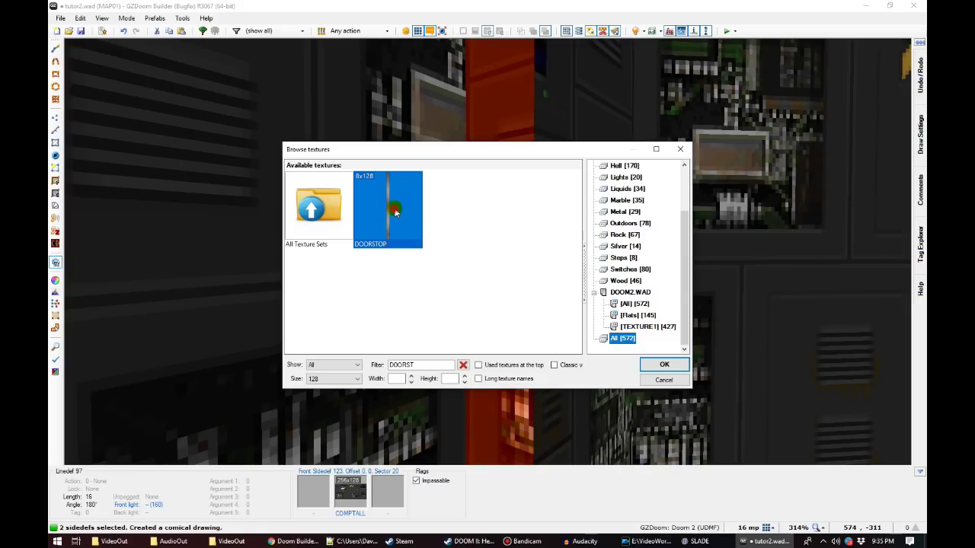
pyautogui.doubleClick(395, 211)
pyautogui.hotkey('ctrl', 'shift', 'r')
pyautogui.press('c')
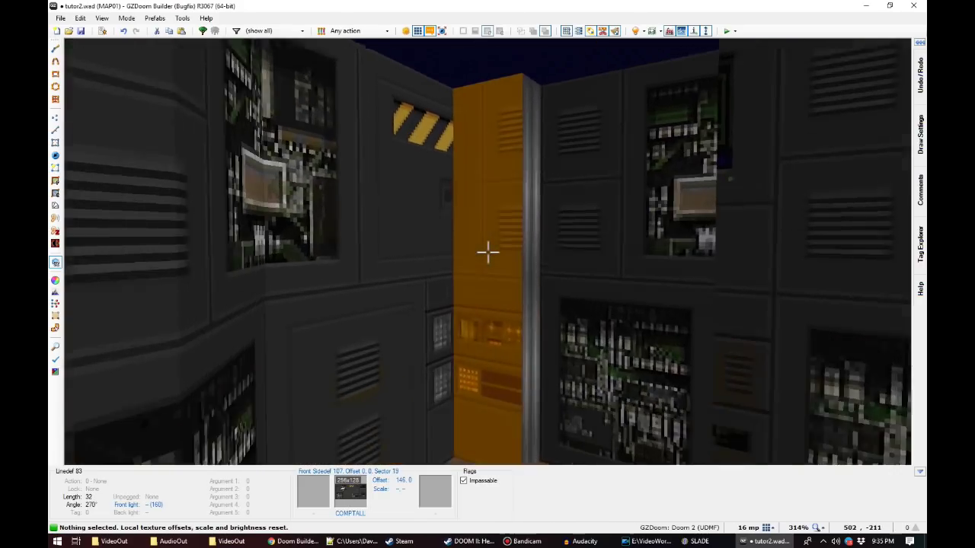
# Step: Apply the SW1BLUE skull switch texture to the back wall of the south alcove
pyautogui.press('t')
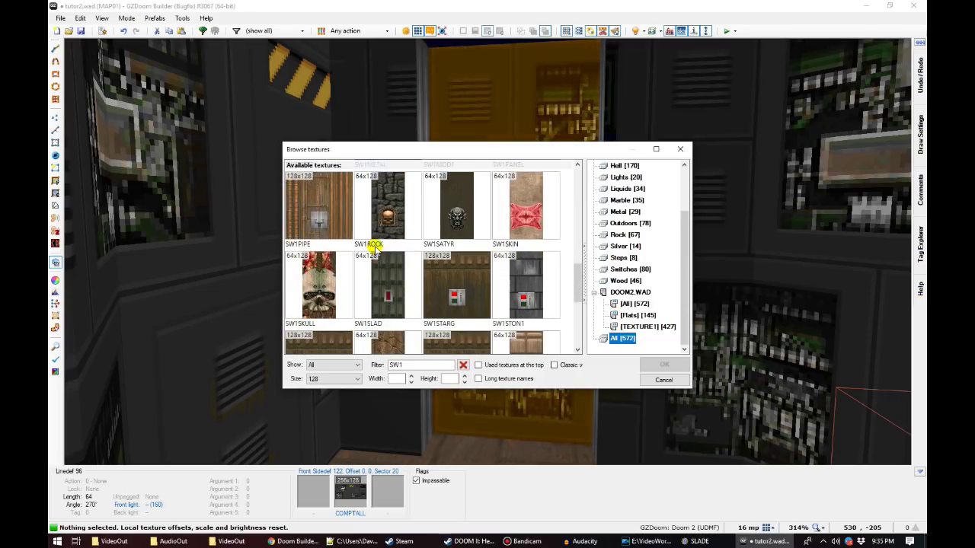
pyautogui.doubleClick(388, 210)
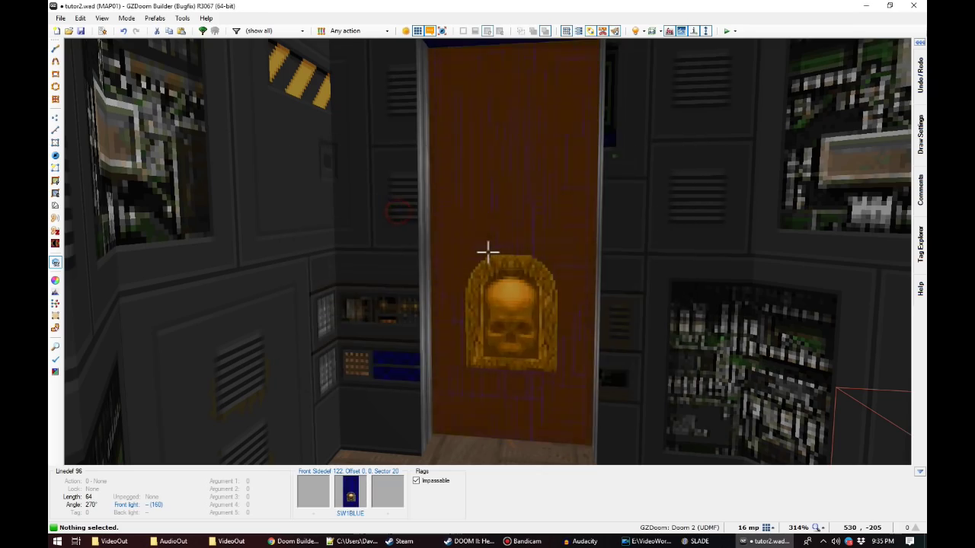
pyautogui.press('e')
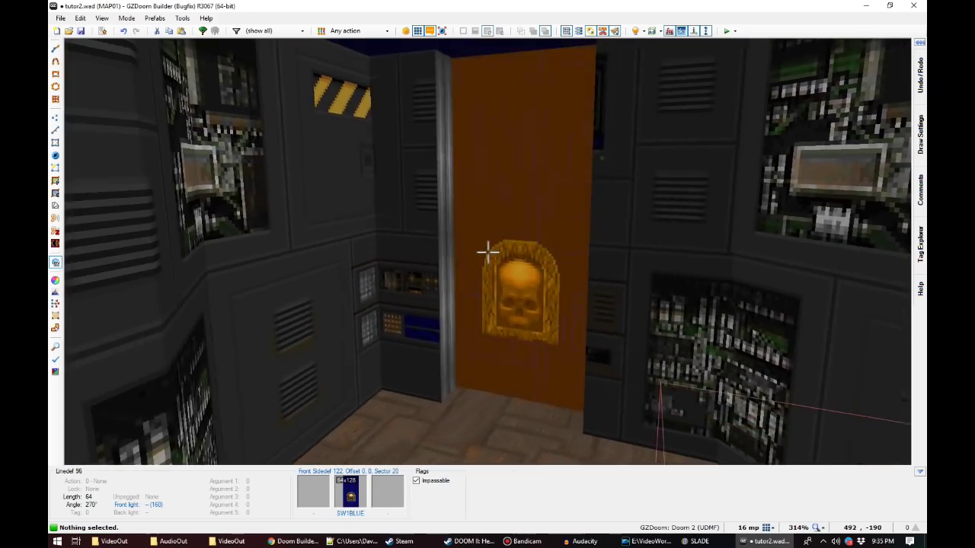
pyautogui.press('e')
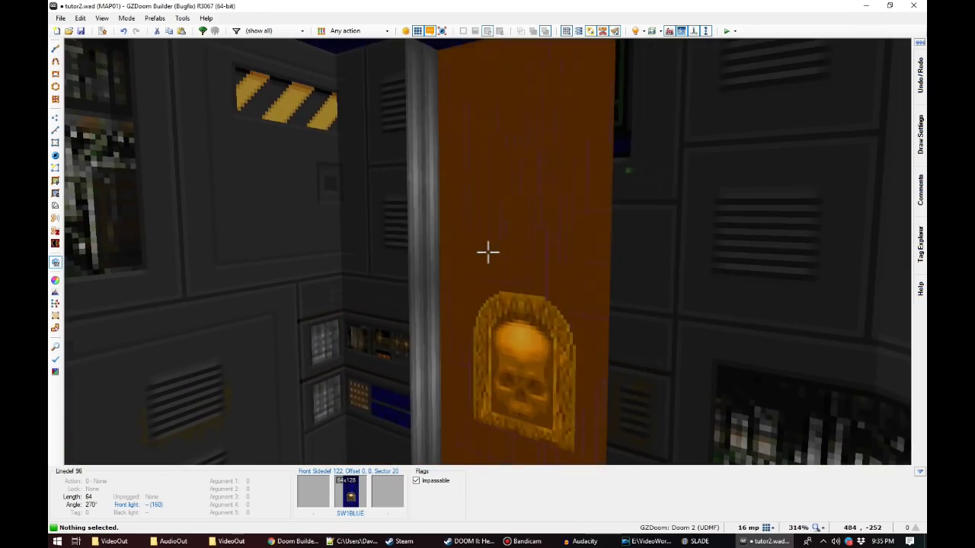
pyautogui.press('d')
pyautogui.press('s')
pyautogui.press('f')
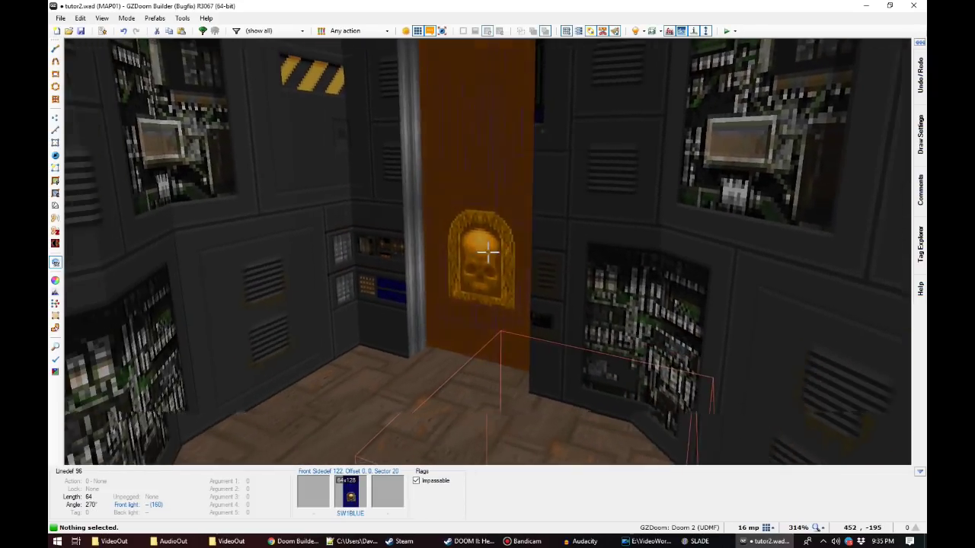
pyautogui.press('s')
pyautogui.press('f')
# Step: Draw an alcove 32 units wide and 16 units deep outward from the east room's southeastern wall
pyautogui.press('q')
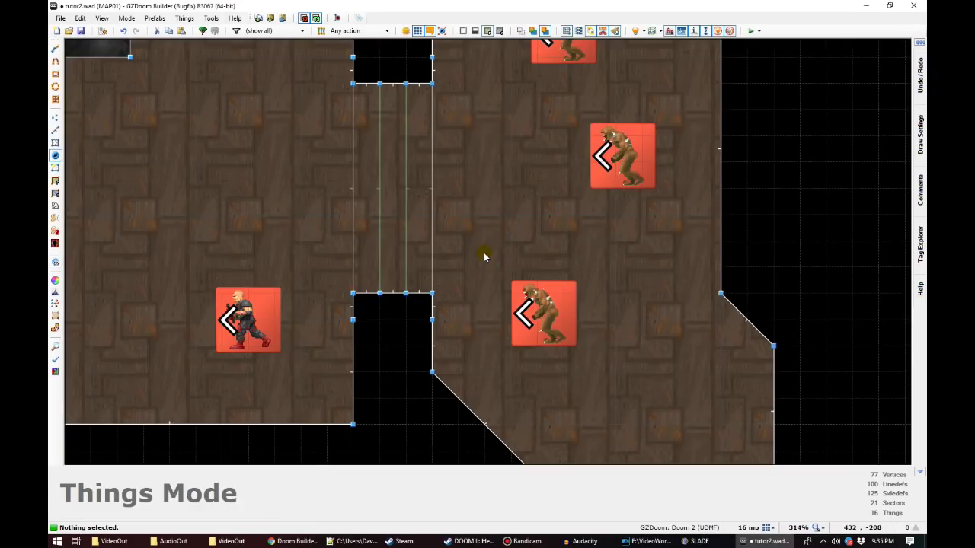
pyautogui.scroll(-5, 587, 303)
pyautogui.scroll(7, 587, 304)
pyautogui.press('d')
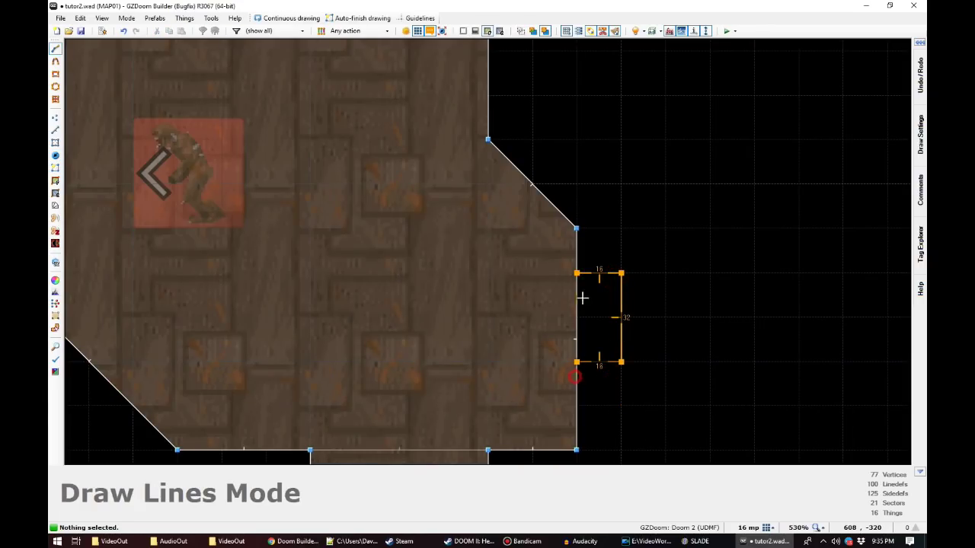
pyautogui.click(579, 275)
# Step: Apply the EXITSIGN texture to the back wall of the new 32-unit alcove
pyautogui.press('q')
pyautogui.press('d')
pyautogui.press('e')
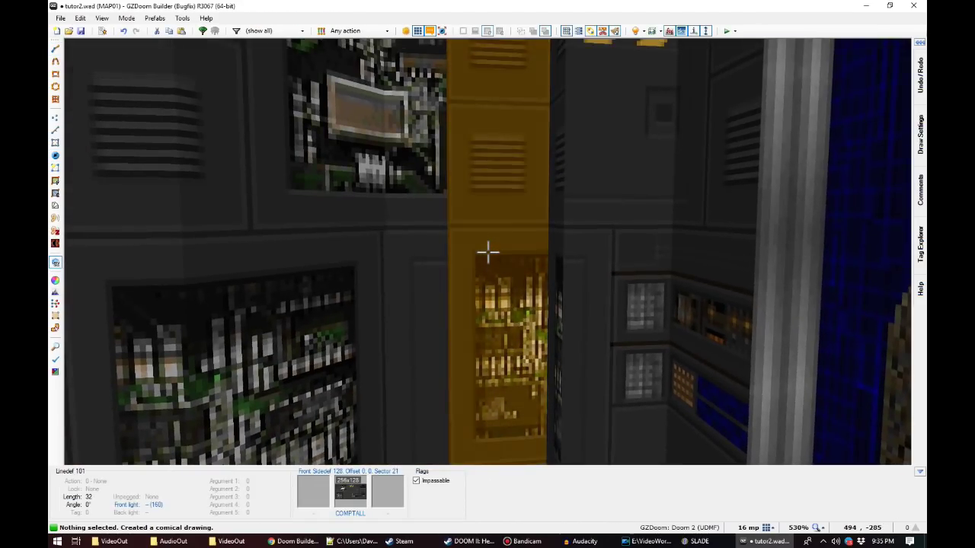
pyautogui.middleClick(488, 252)
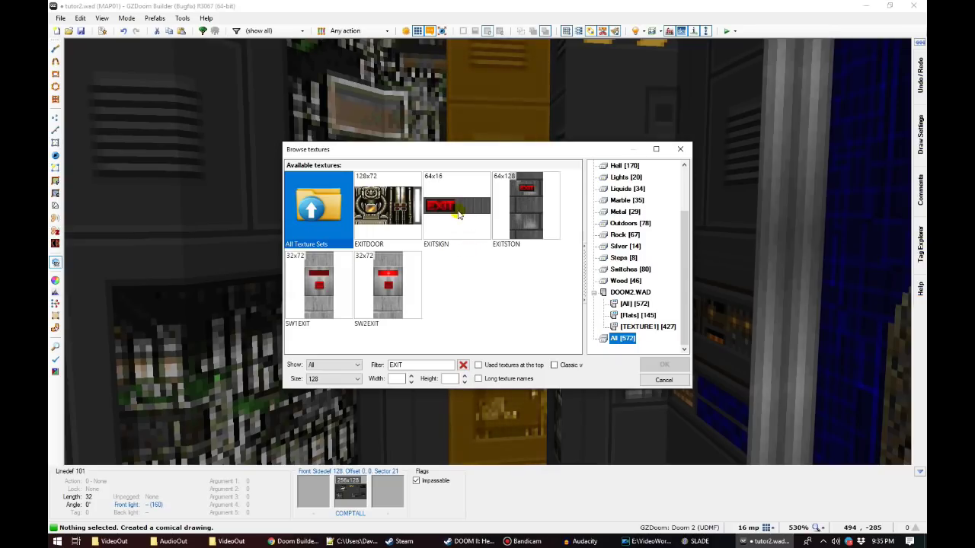
pyautogui.doubleClick(457, 215)
pyautogui.press('w')
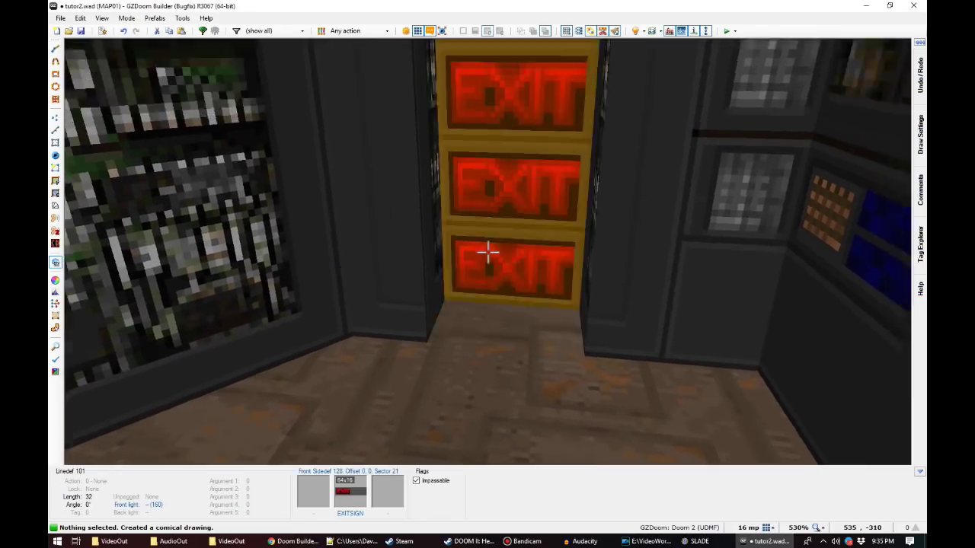
# Step: Lower the exit sign alcove's ceiling to 16, and raise its floor and ceiling together until the floor height is 40
pyautogui.click(488, 252)
pyautogui.press('d')
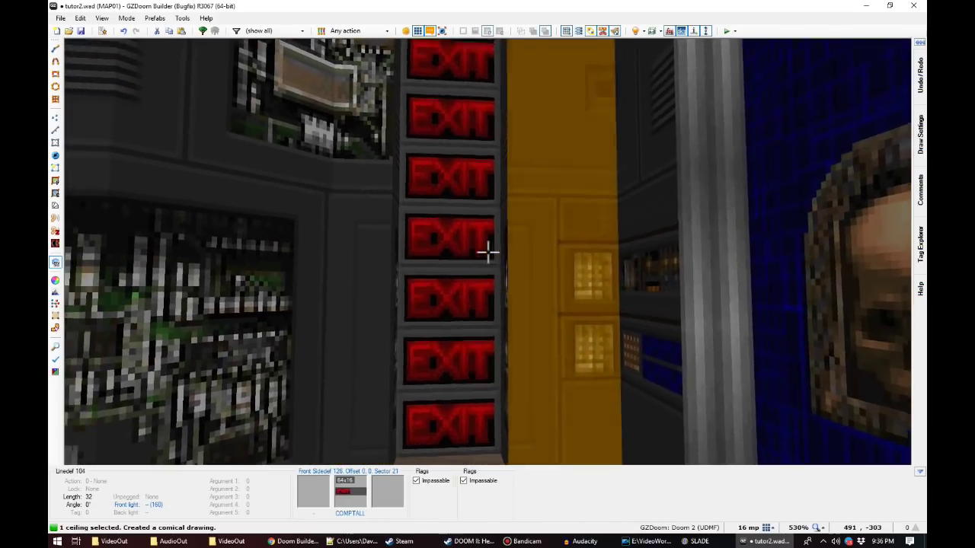
pyautogui.scroll(-14, 487, 252)
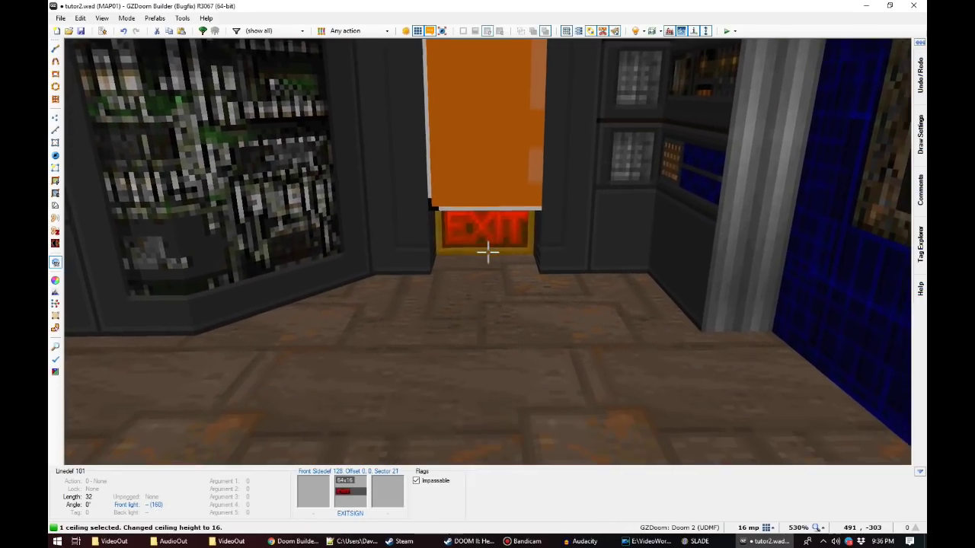
pyautogui.click(488, 252)
pyautogui.scroll(5, 487, 252)
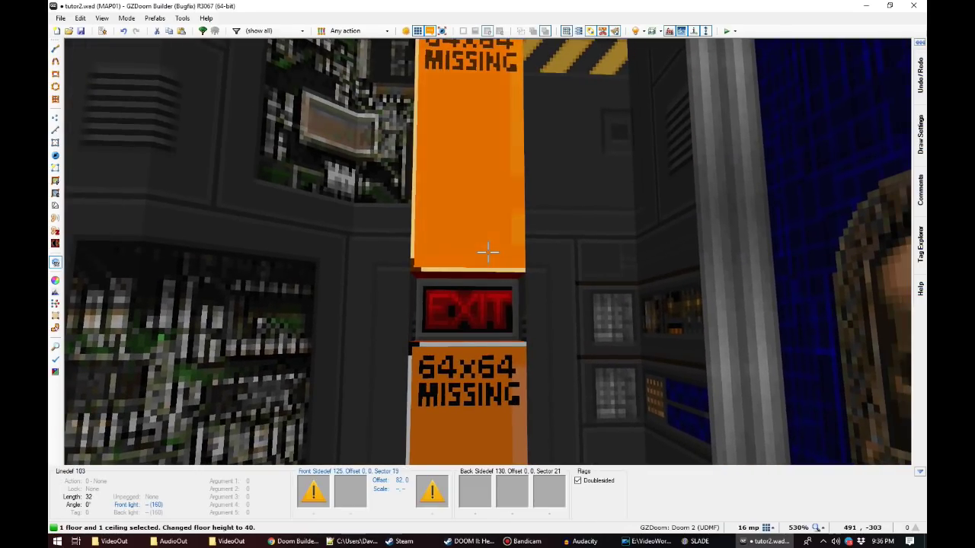
pyautogui.press('c')
# Step: Paste the COMPTALL texture onto the missing walls above and below the exit sign and auto-align the room's wall textures in X and Y
pyautogui.press('e')
pyautogui.press('d')
pyautogui.hotkey('ctrl', 'c')
pyautogui.hotkey('ctrl', 'v')
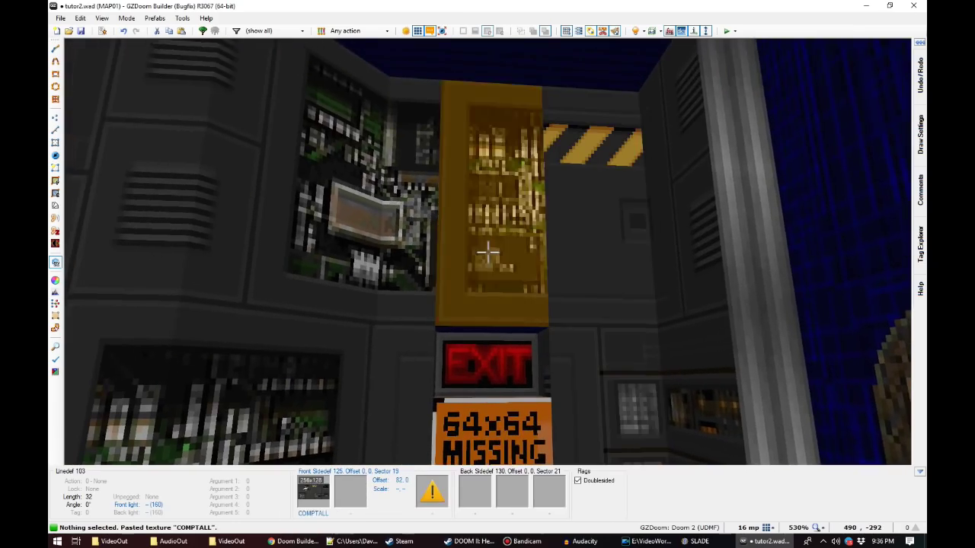
pyautogui.hotkey('ctrl', 'v')
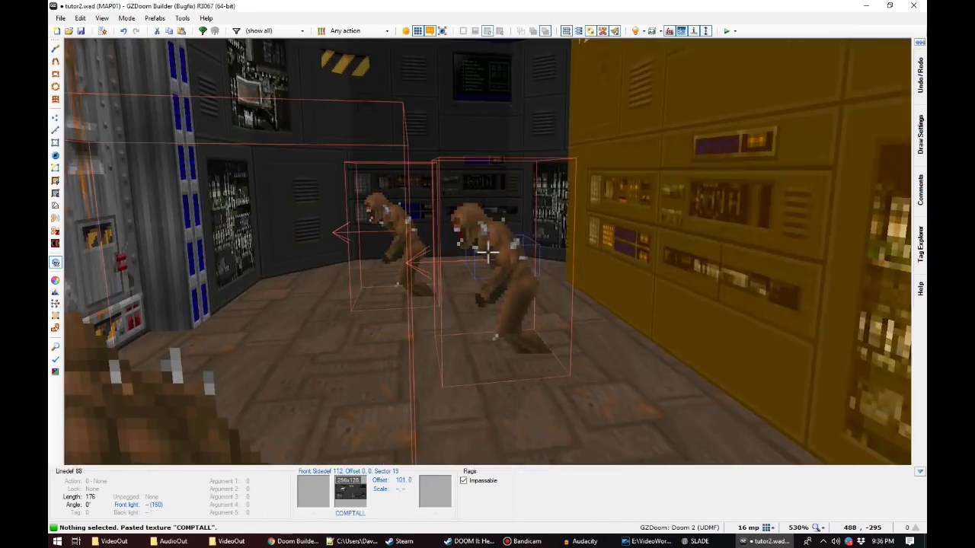
pyautogui.press('e')
pyautogui.hotkey('ctrl', 'a')
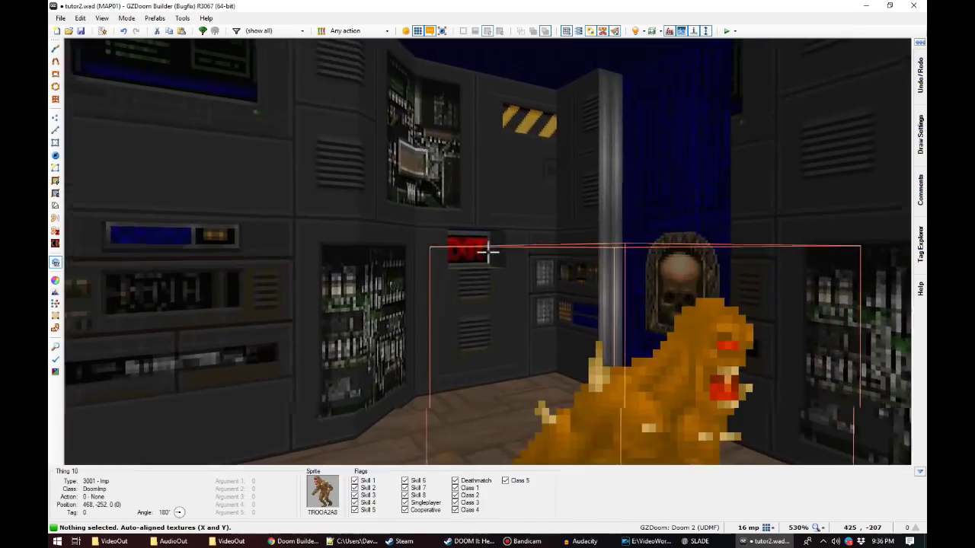
# Step: Examine the exit sign and blue switch alcoves in 3D and the overall layout in the map view
pyautogui.press('e')
pyautogui.press('d')
pyautogui.press('e')
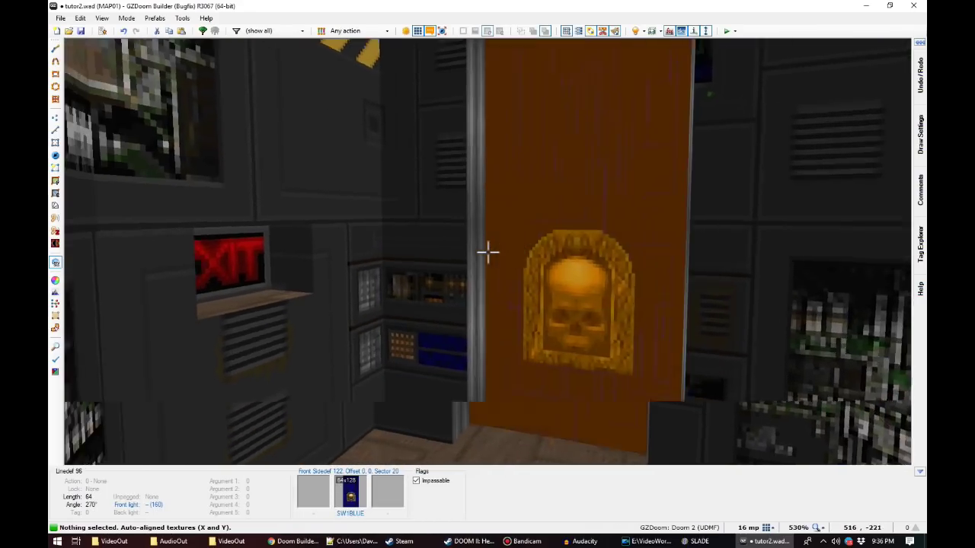
pyautogui.press('w')
pyautogui.scroll(-6, 489, 252)
pyautogui.scroll(2, 490, 253)
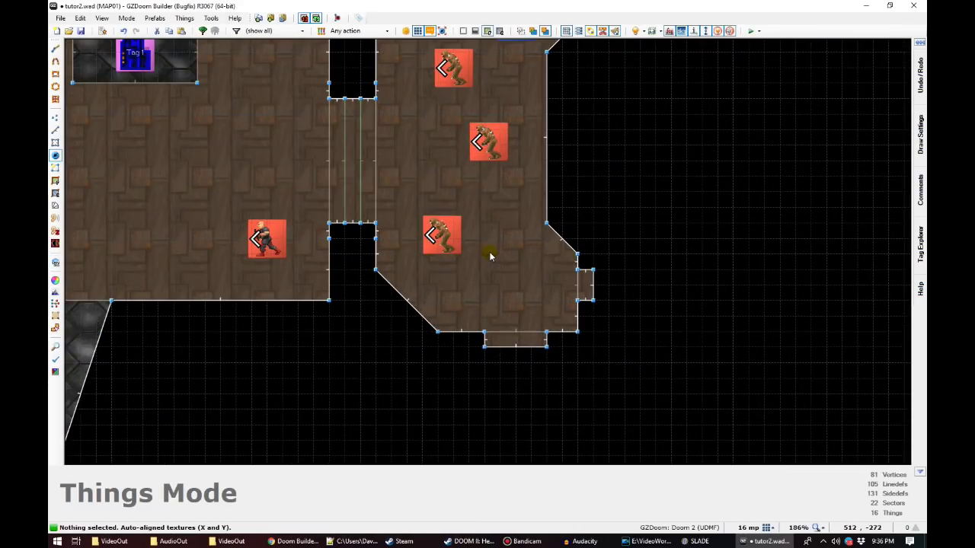
pyautogui.scroll(-5, 489, 257)
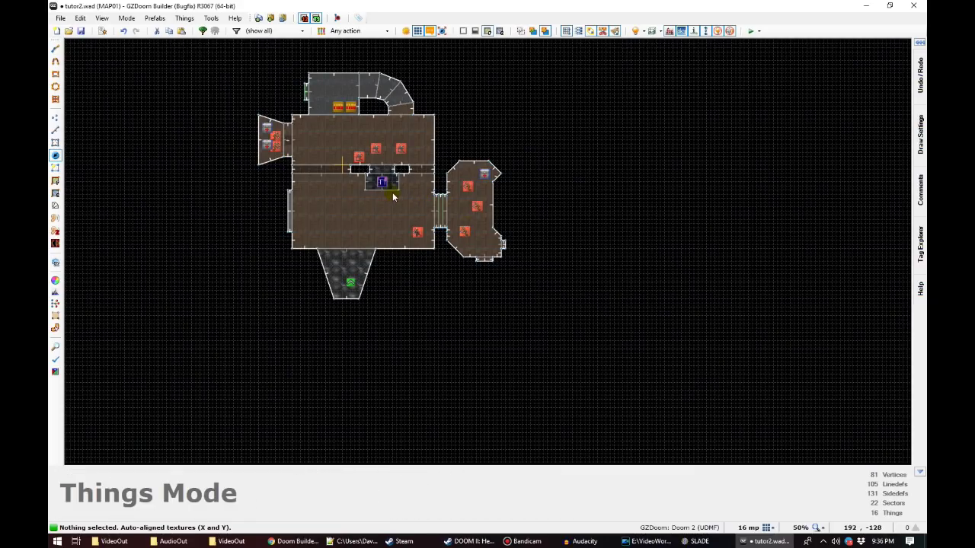
pyautogui.scroll(2, 281, 140)
pyautogui.scroll(3, 381, 201)
pyautogui.scroll(-3, 385, 197)
pyautogui.scroll(1, 520, 274)
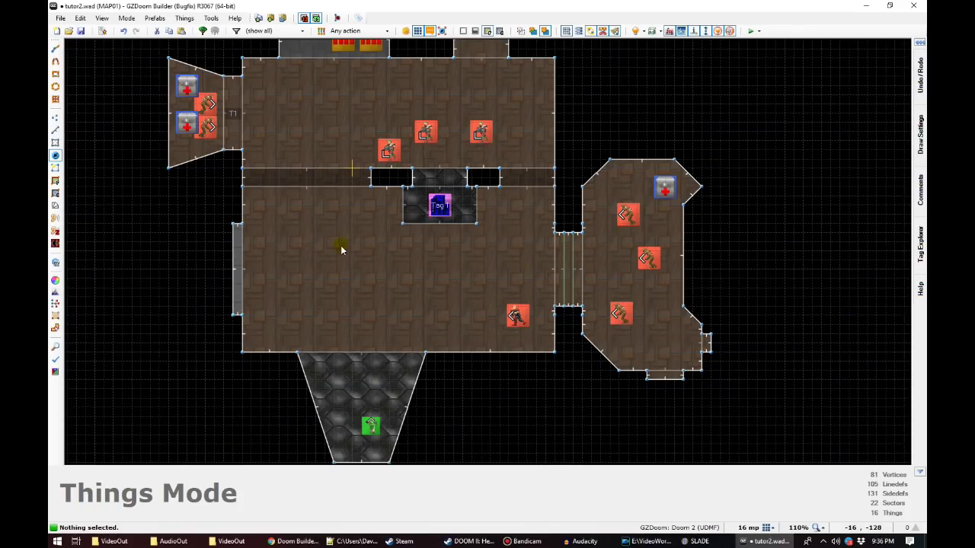
# Step: Insert a thing near the start area's northwest corner and filter the thing types for "colu" and "tech"
pyautogui.rightClick(323, 371)
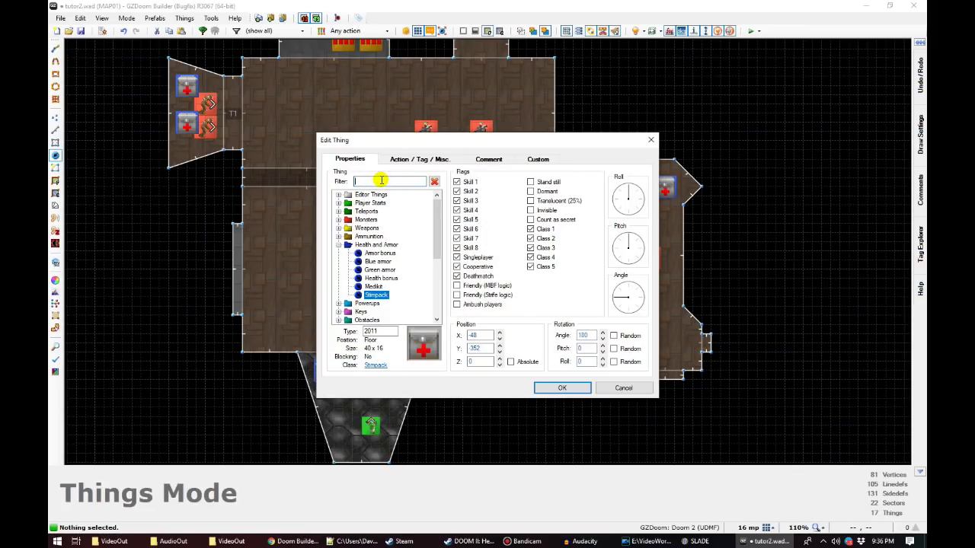
pyautogui.write('colu')
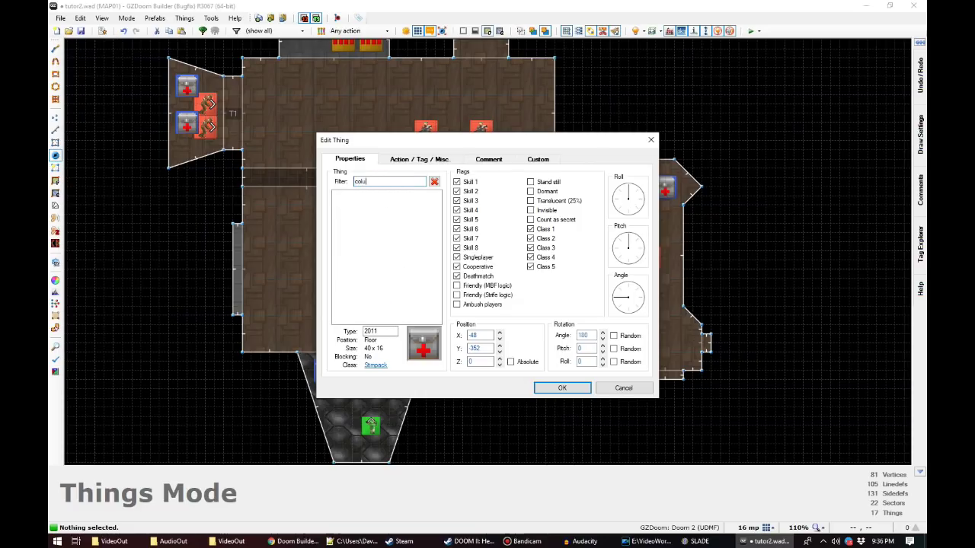
pyautogui.press('BackSpace')
pyautogui.press('BackSpace')
pyautogui.press('BackSpace')
pyautogui.press('BackSpace')
pyautogui.write('tech')
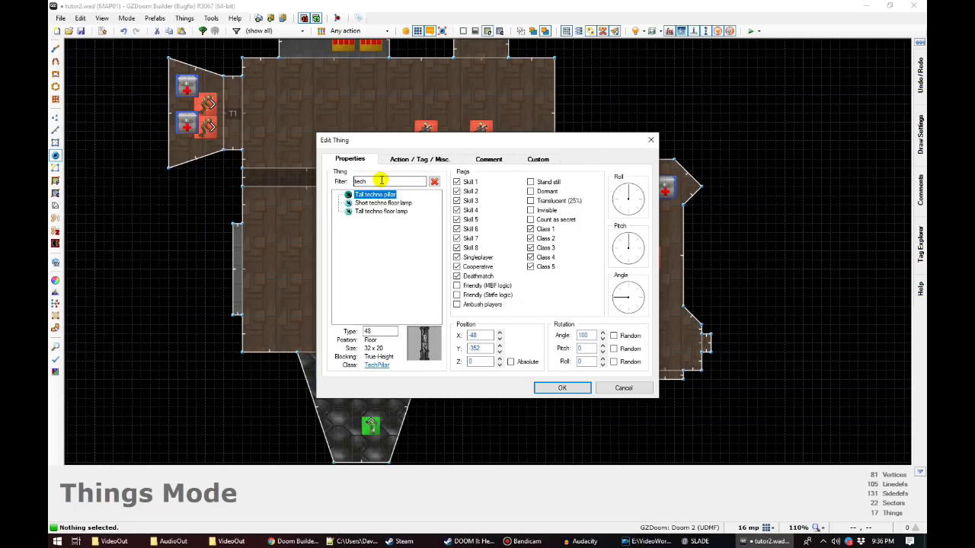
# Step: Browse the obstacle types, filter for "co" and again for "tech", and make the new thing a Tall techno floor lamp
pyautogui.press('BackSpace')
pyautogui.press('BackSpace')
pyautogui.press('BackSpace')
pyautogui.press('BackSpace')
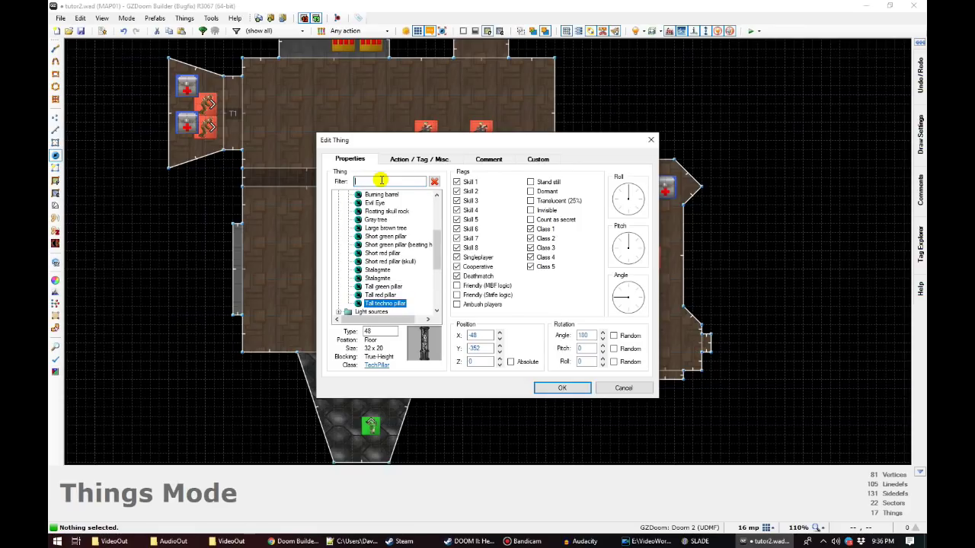
pyautogui.scroll(-1, 387, 229)
pyautogui.write('co')
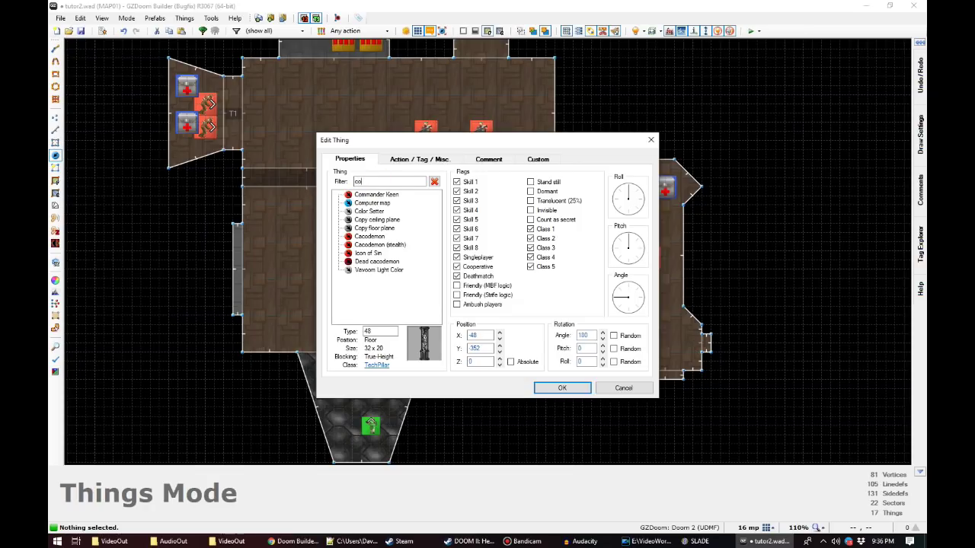
pyautogui.press('BackSpace')
pyautogui.press('BackSpace')
pyautogui.write('tech')
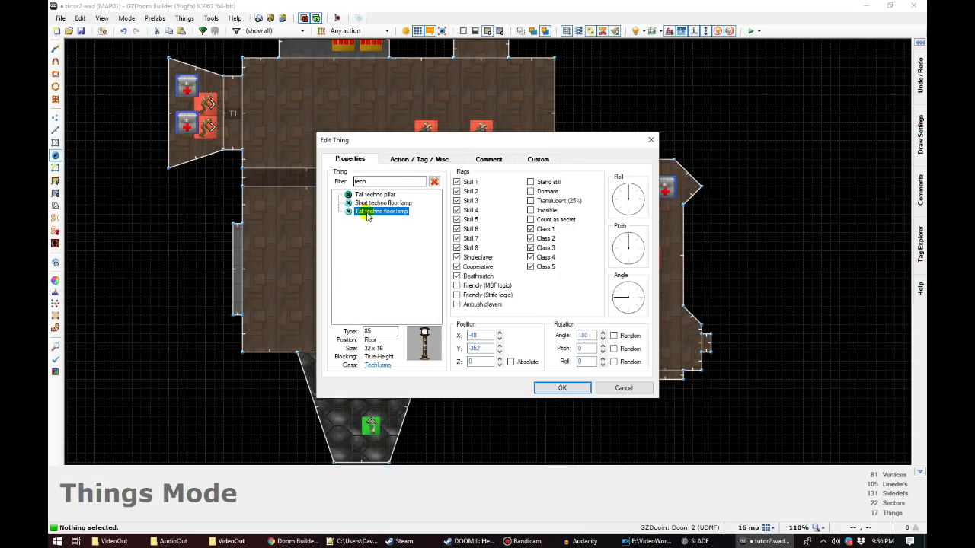
pyautogui.doubleClick(369, 214)
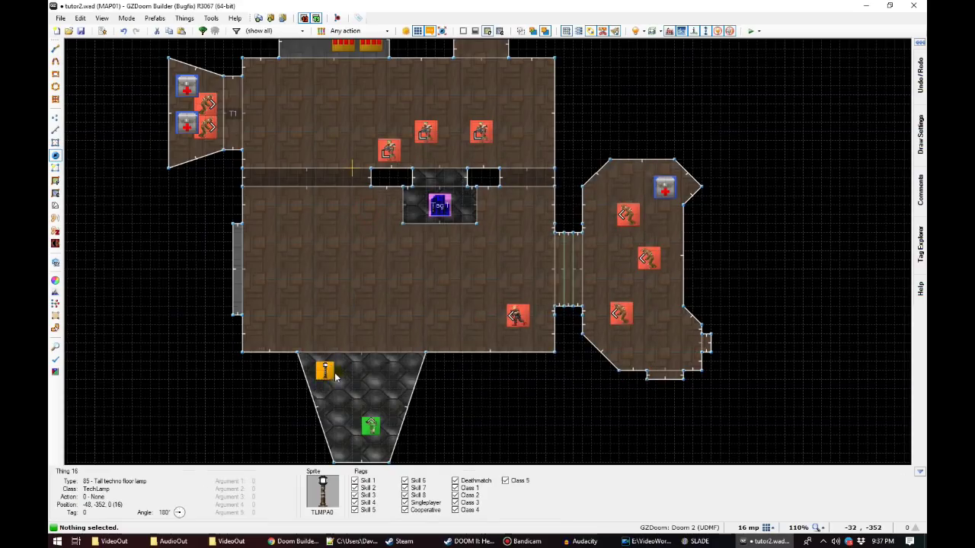
# Step: Move the floor lamp closer into the start area's northwest corner and place a copy in its northeast corner
pyautogui.scroll(5, 320, 380)
pyautogui.moveTo(355, 342); pyautogui.dragTo(333, 319)
pyautogui.hotkey('ctrl', 'c')
pyautogui.hotkey('ctrl', 'v')
pyautogui.click(521, 359)
# Step: Examine the two floor lamps and the shotgun shell ledge in 3D and the rooms in the map view
pyautogui.press('w')
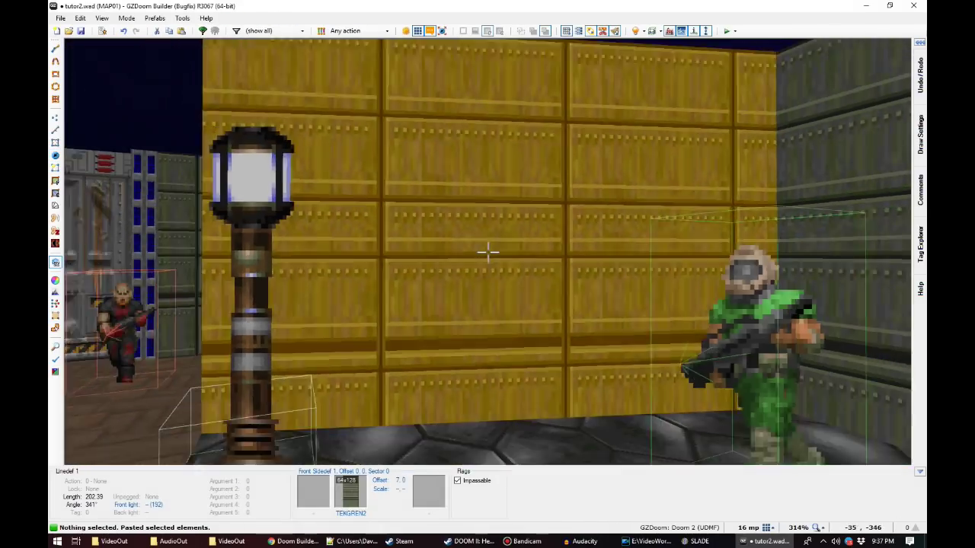
pyautogui.press('s')
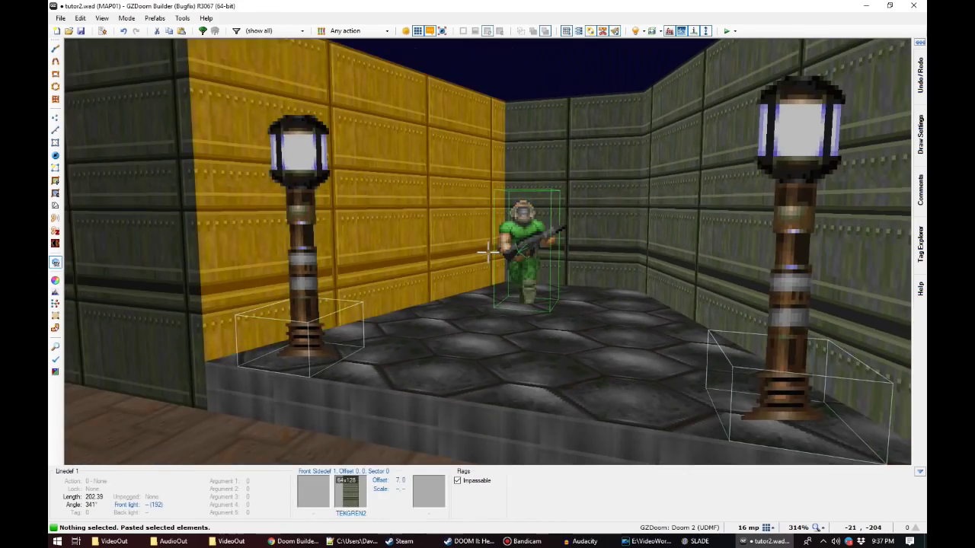
pyautogui.press('w')
pyautogui.press('w')
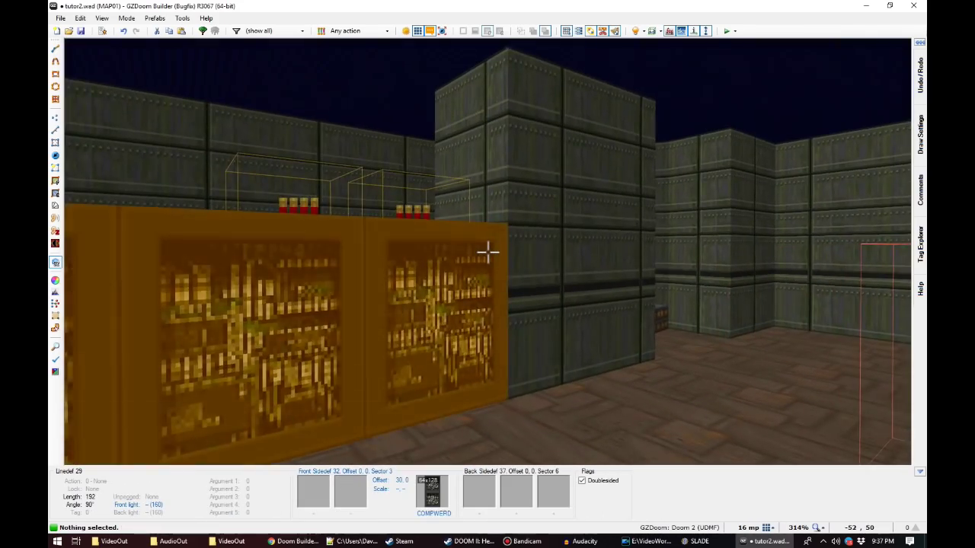
pyautogui.press('s')
pyautogui.press('w')
pyautogui.scroll(-7, 477, 241)
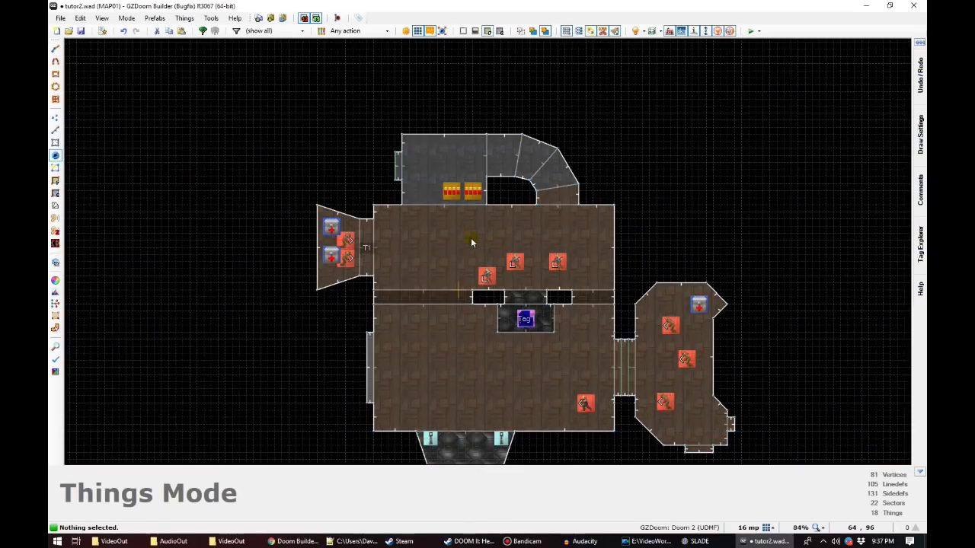
# Step: Copy the computer panel alcove on the main room's west wall and place the copy against the north room's east wall
pyautogui.scroll(5, 427, 348)
pyautogui.press('s')
pyautogui.press('Right')
pyautogui.press('Right')
pyautogui.press('Right')
pyautogui.press('Right')
pyautogui.press('Right')
pyautogui.press('Right')
pyautogui.press('Up')
pyautogui.press('Up')
pyautogui.press('Up')
pyautogui.press('Up')
pyautogui.press('Up')
pyautogui.press('Up')
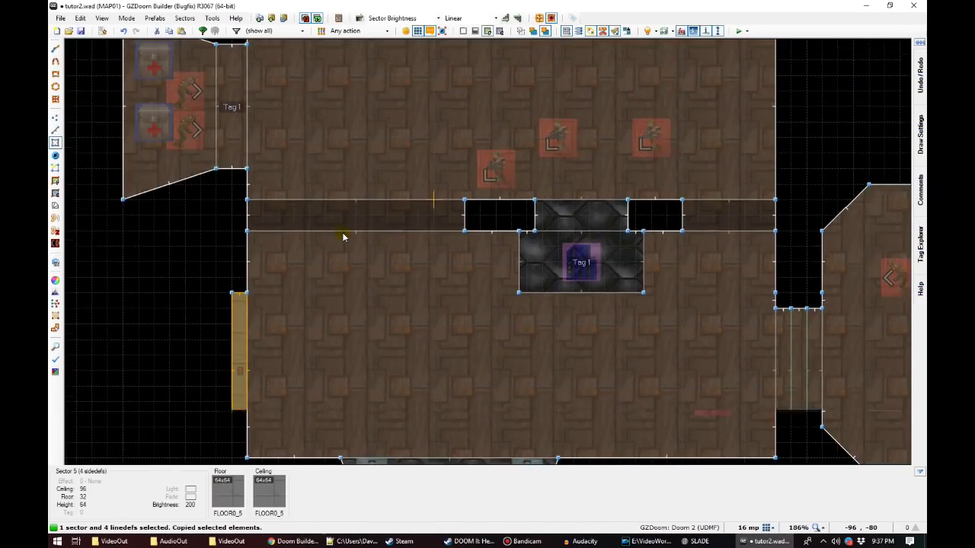
pyautogui.hotkey('ctrl', 'v')
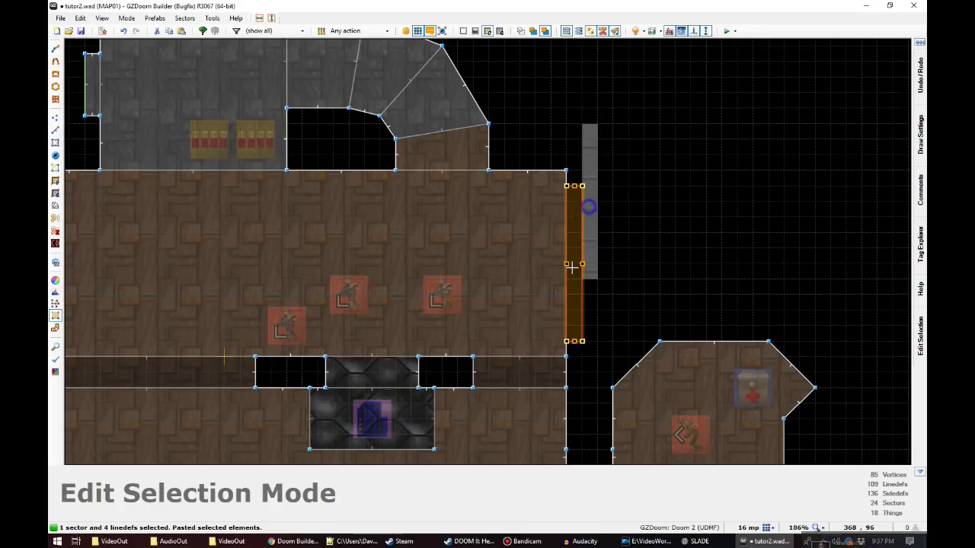
pyautogui.click(572, 268)
# Step: Apply TEKGREN2 to the missing wall sections above and below the new computer alcove and auto-align the textures in X and Y
pyautogui.press('w')
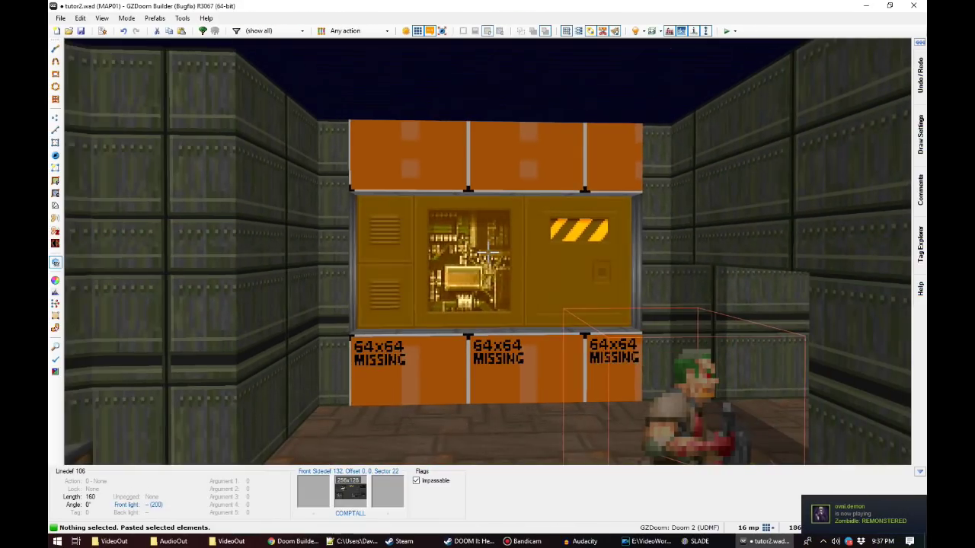
pyautogui.hotkey('ctrl', 'v')
pyautogui.press('w')
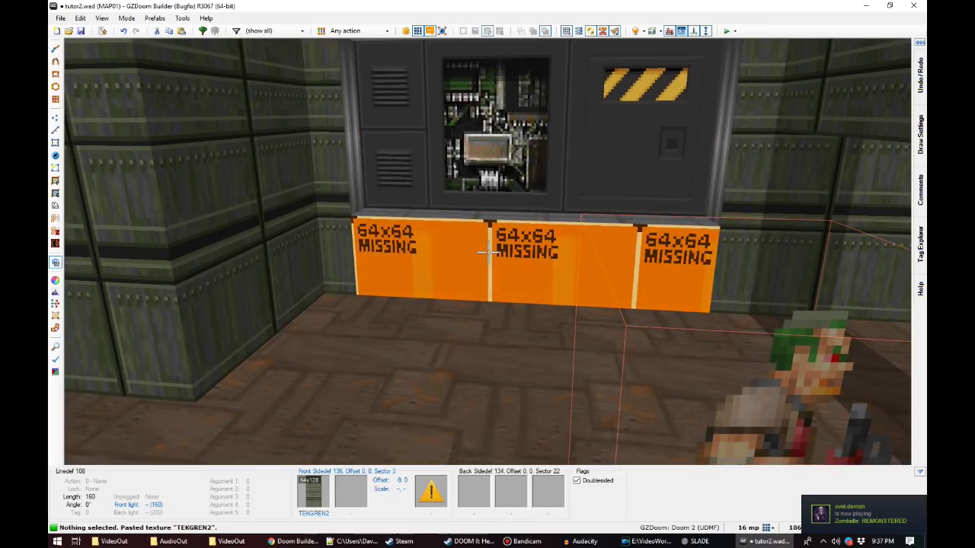
pyautogui.hotkey('shift', 'a')
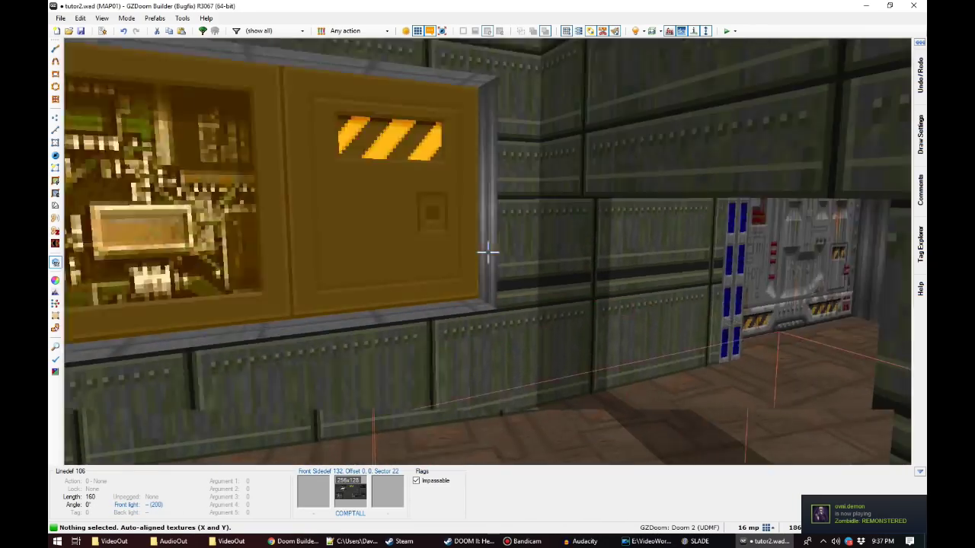
pyautogui.press('w')
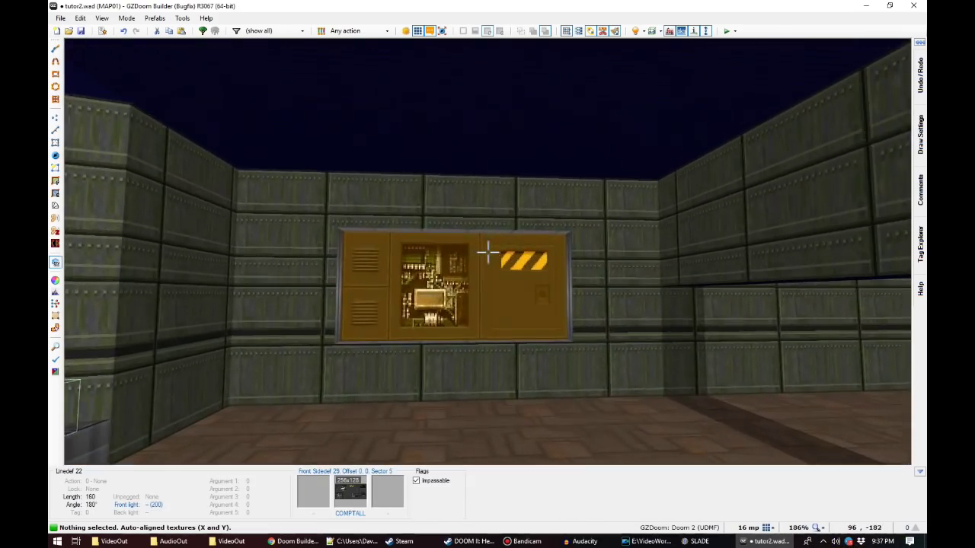
# Step: Draw a 128 by 128 square sector in the western half of the main room
pyautogui.press('s')
pyautogui.press('q')
pyautogui.scroll(-6, 466, 223)
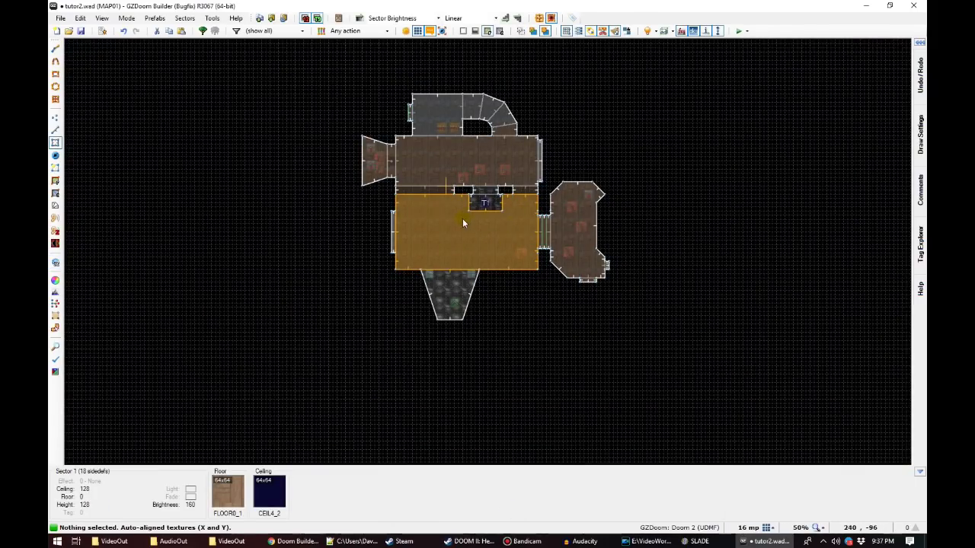
pyautogui.scroll(6, 467, 222)
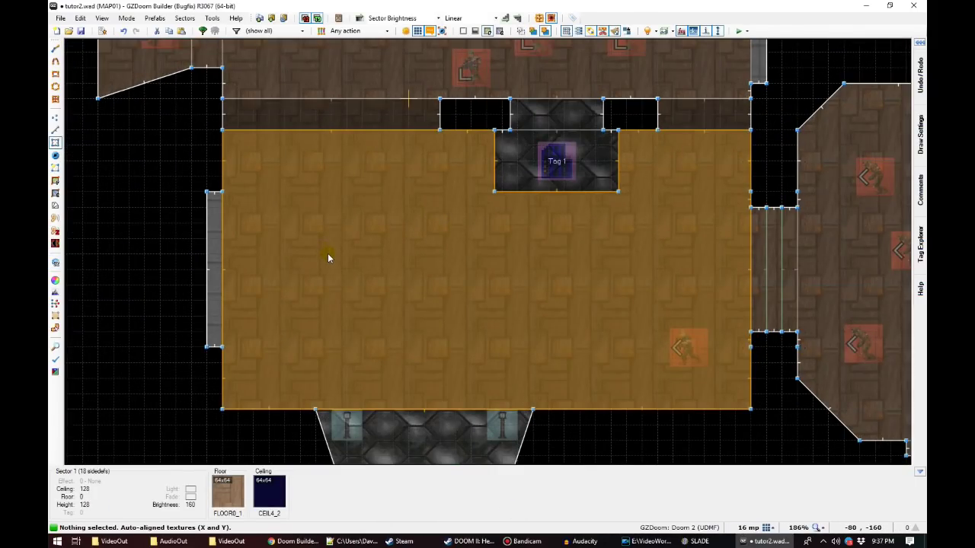
pyautogui.press('d')
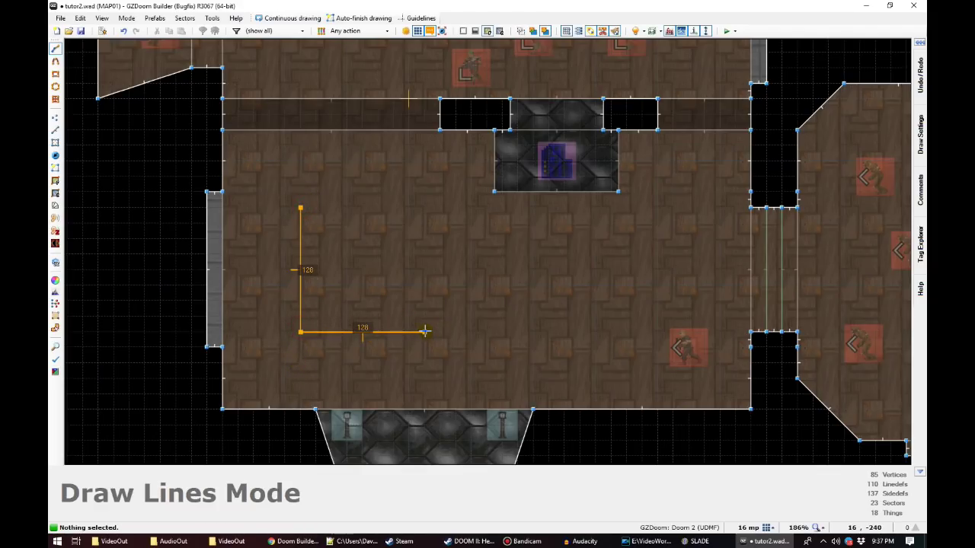
pyautogui.click(309, 214)
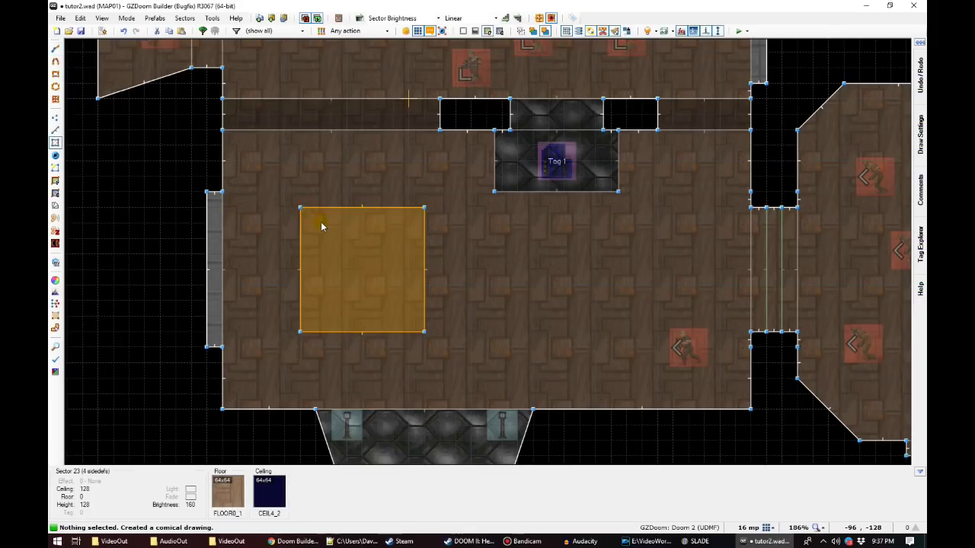
# Step: Raise the square sector's ceiling to 144 and flood-fill the sides of the recess with STEP4
pyautogui.press('w')
pyautogui.press('s')
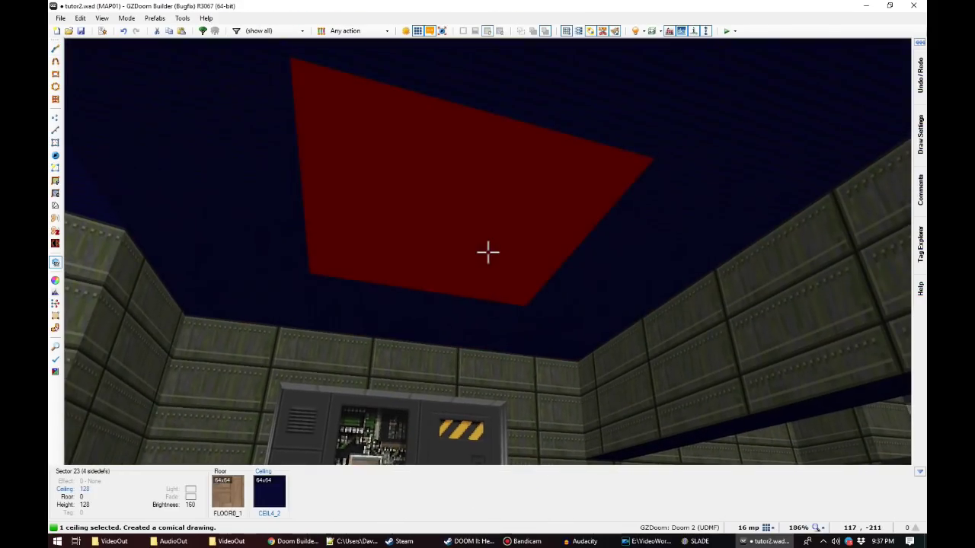
pyautogui.hotkey('ctrl', 'c')
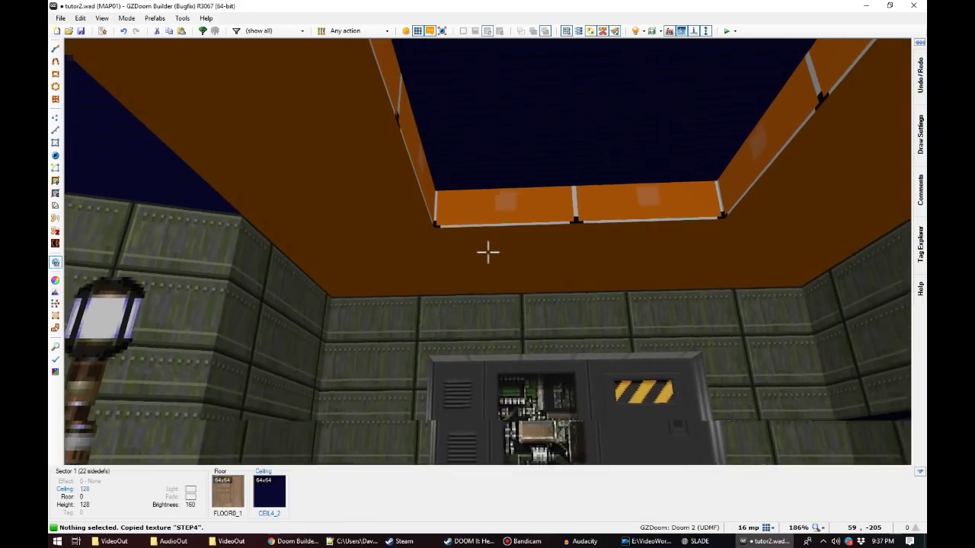
pyautogui.hotkey('ctrl', 'shift', 'v')
# Step: Filter the flats for "TLI" and apply TLITE6_6 to the recessed ceiling
pyautogui.write('tTLI')
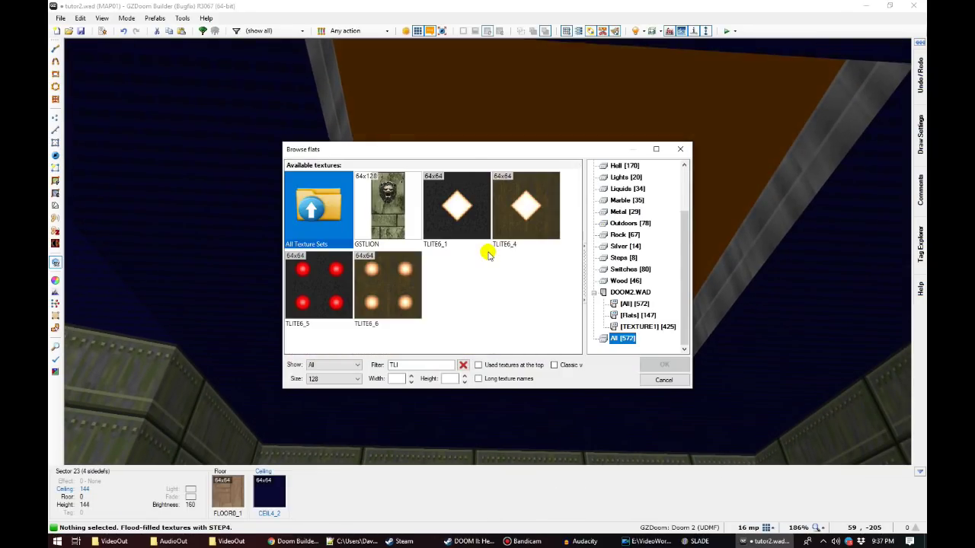
pyautogui.doubleClick(387, 284)
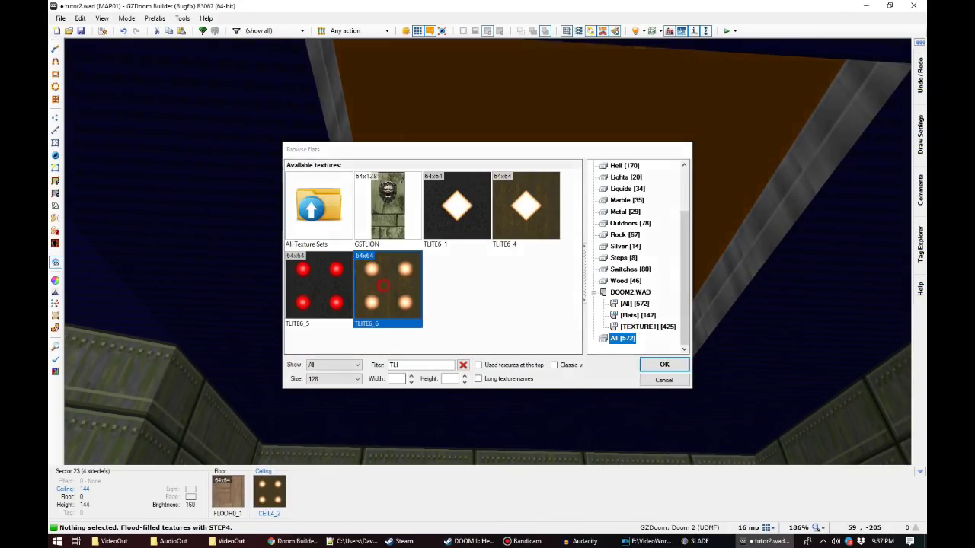
pyautogui.press('w')
pyautogui.press('s')
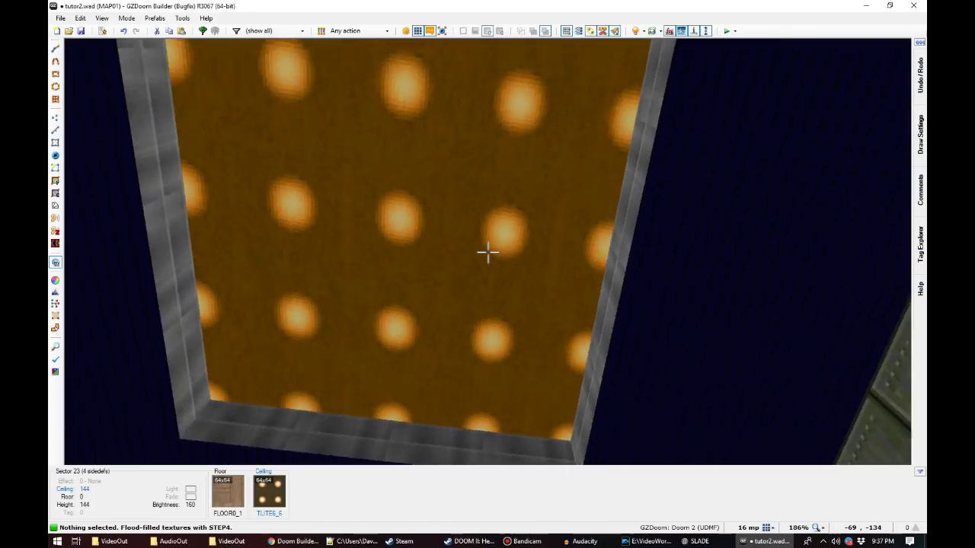
# Step: Offset the recessed ceiling's light texture to -16, -16 so its lamps are centred in the opening
pyautogui.press('d')
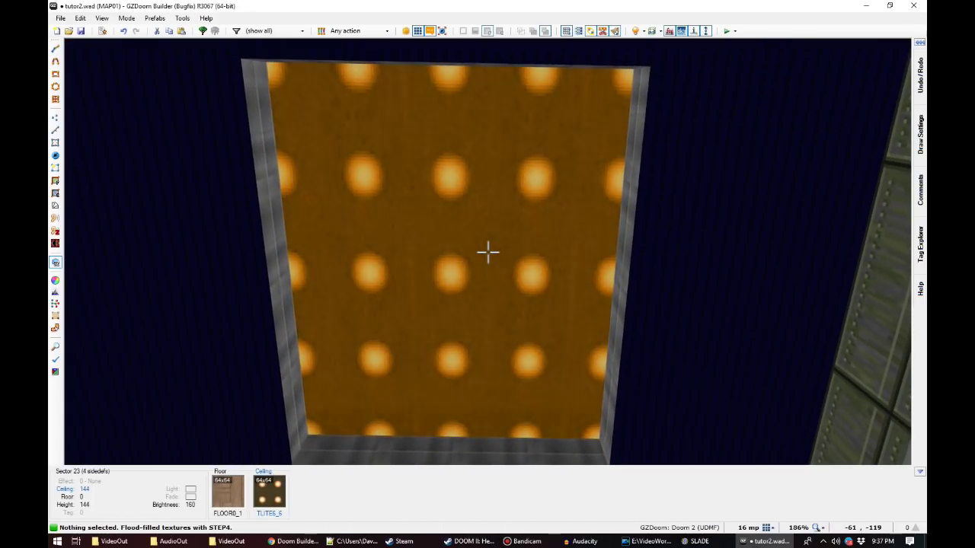
pyautogui.press('d')
pyautogui.press('a')
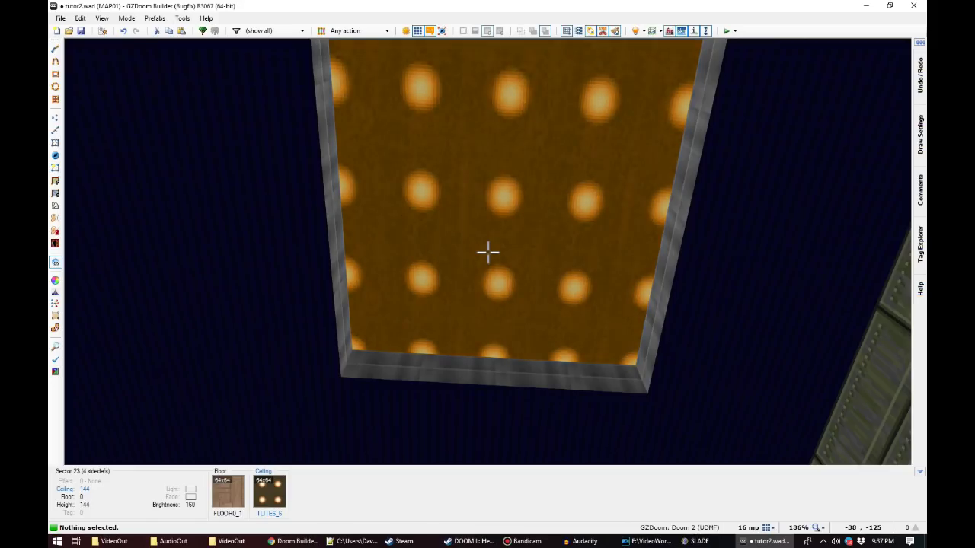
pyautogui.press('w')
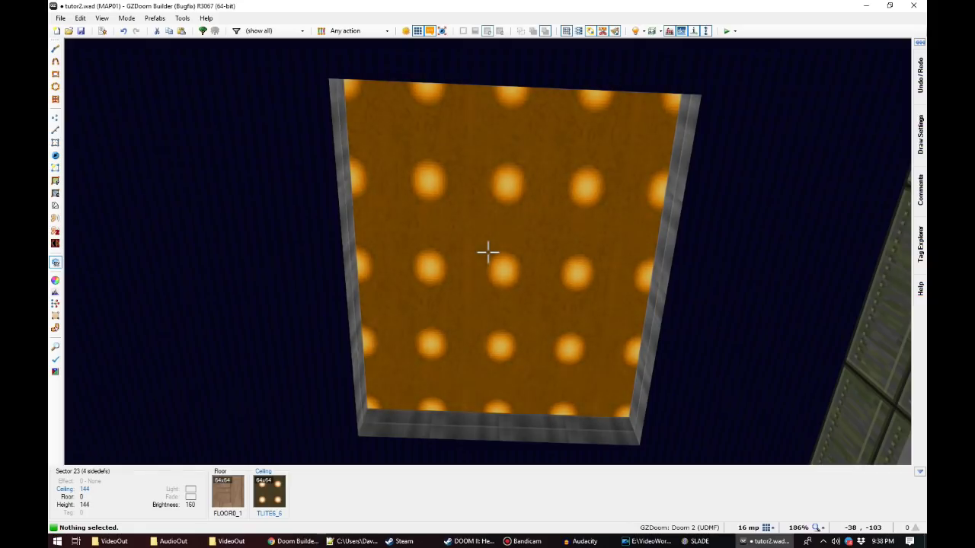
pyautogui.press('Left')
pyautogui.press('Left')
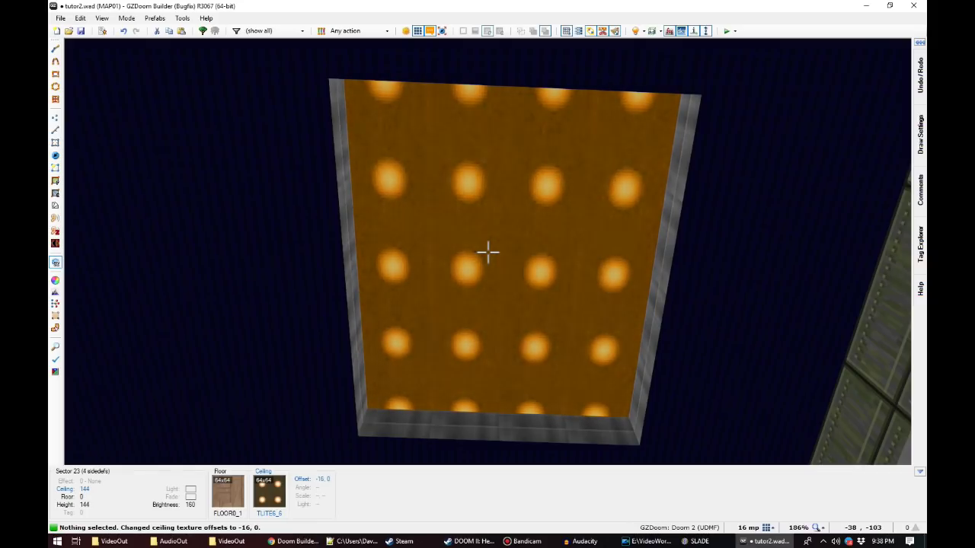
pyautogui.press('Up')
pyautogui.press('Up')
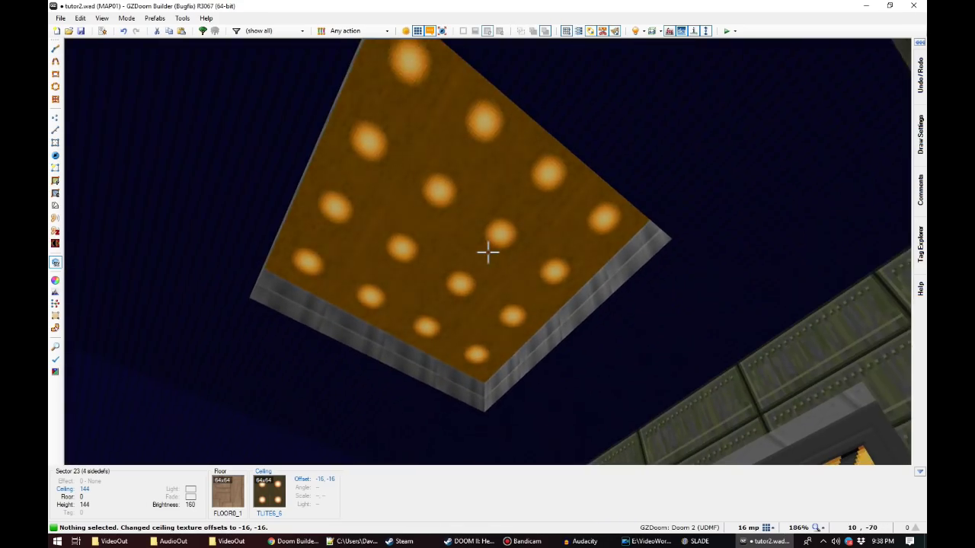
pyautogui.press('s')
pyautogui.press('w')
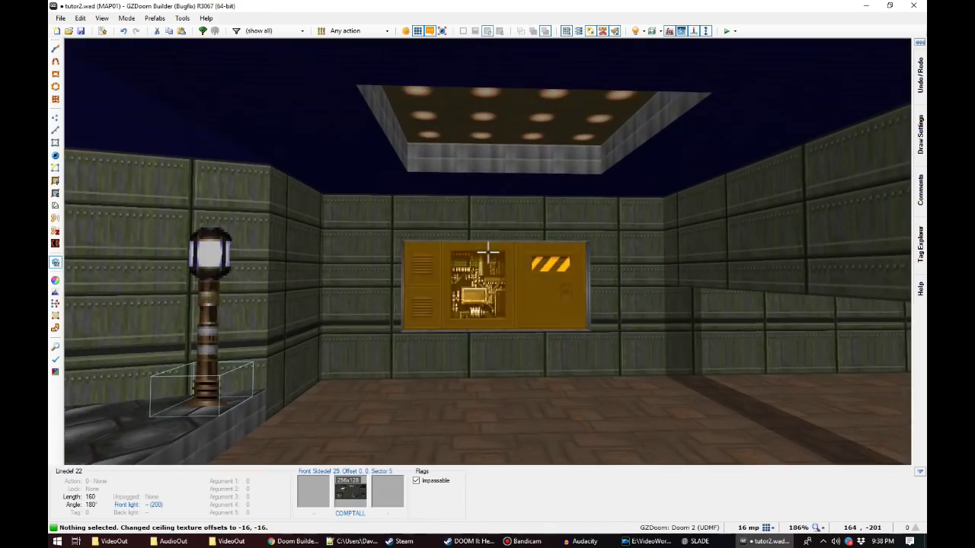
# Step: Raise the brightness of the sector under the ceiling light to 192 and check it in 3D
pyautogui.press('q')
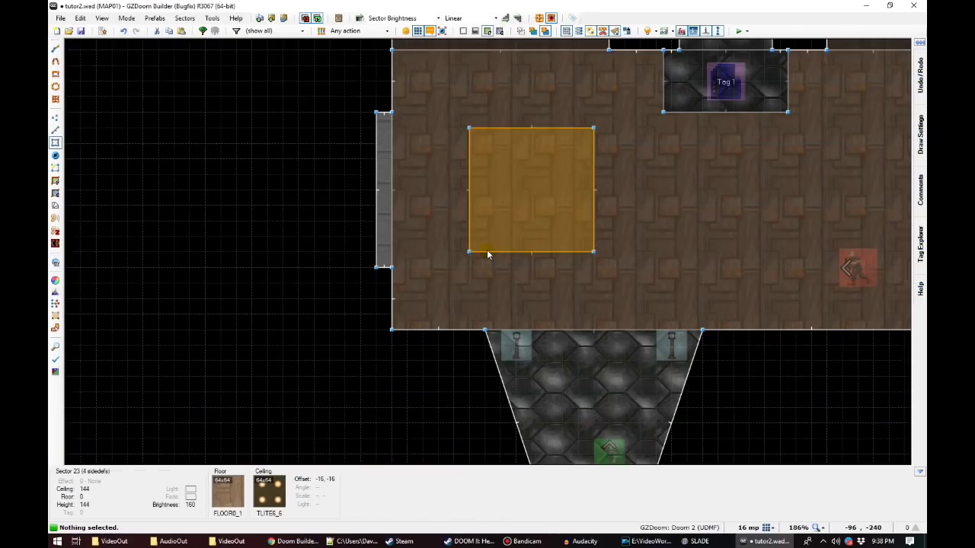
pyautogui.scroll(1, 507, 200)
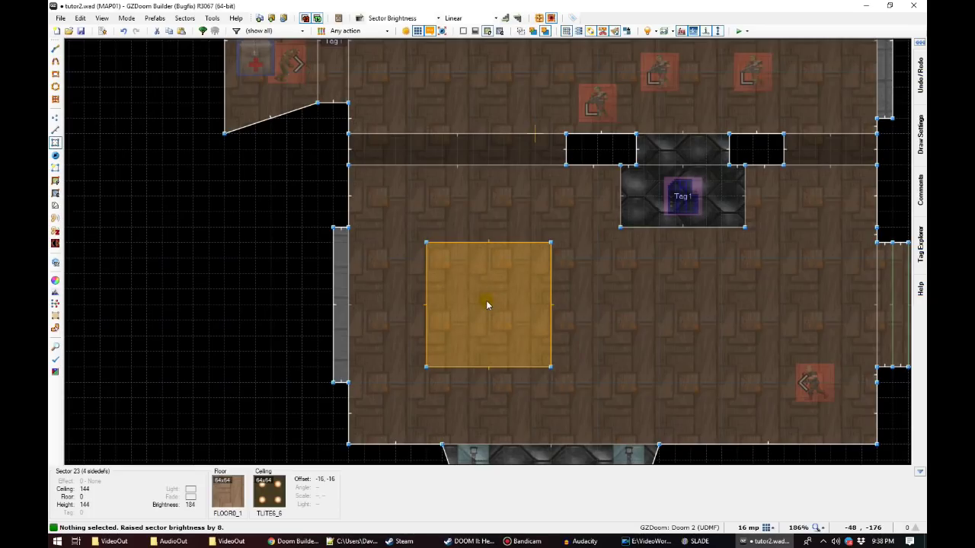
pyautogui.press('q')
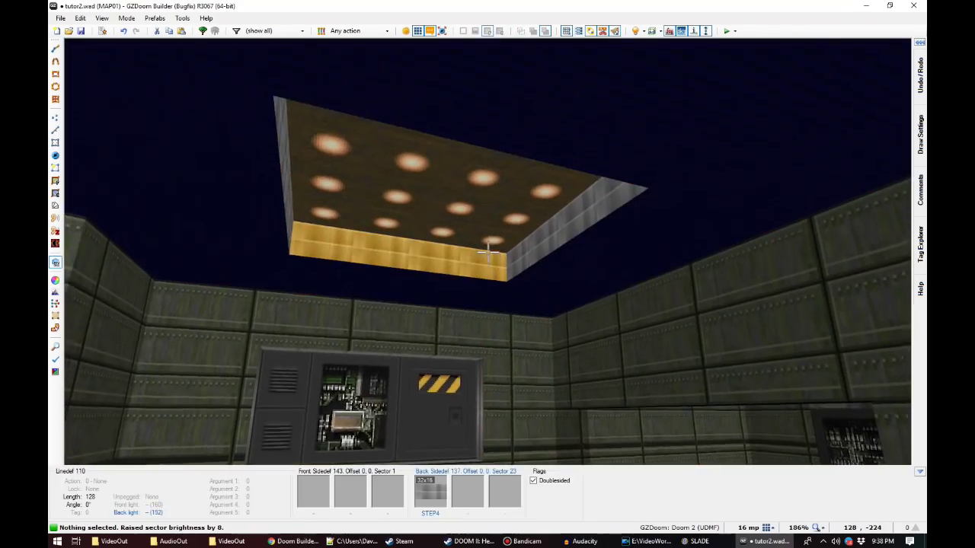
pyautogui.press('q')
# Step: Draw a 192 by 192 square sector around the ceiling light sector
pyautogui.scroll(3, 353, 175)
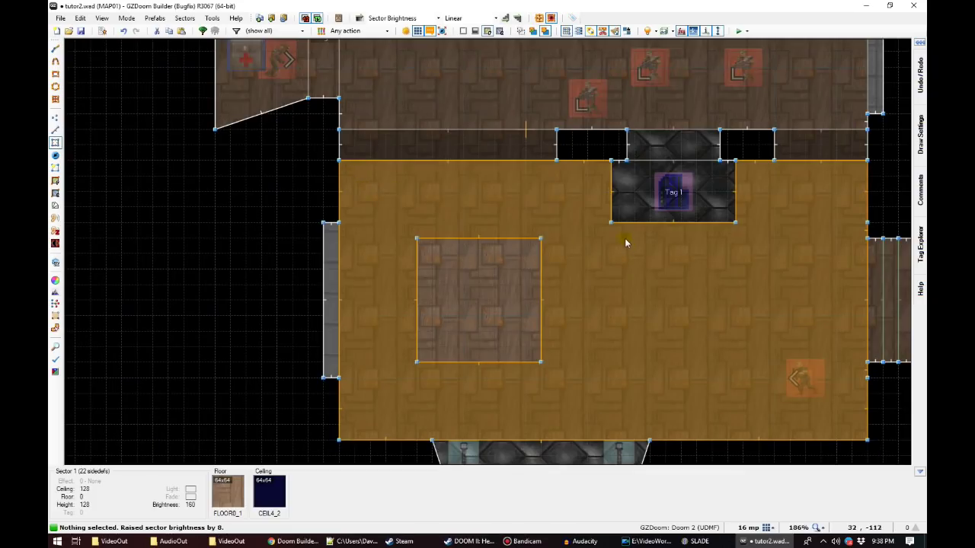
pyautogui.press('d')
pyautogui.click(572, 207)
pyautogui.click(385, 207)
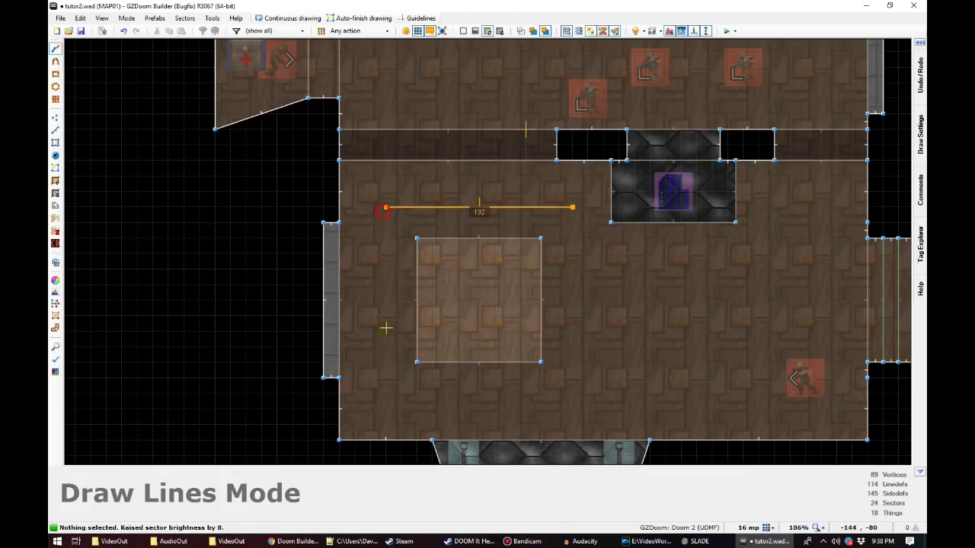
pyautogui.click(386, 394)
pyautogui.click(572, 393)
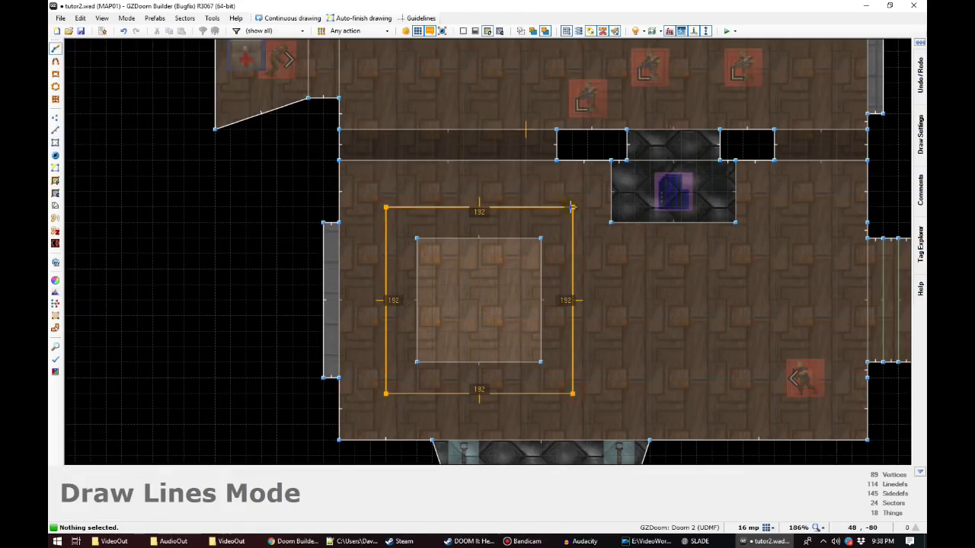
pyautogui.click(572, 207)
# Step: Set the brightness of the ring sector around the ceiling light to 176 and check the floor lighting in 3D
pyautogui.press('q')
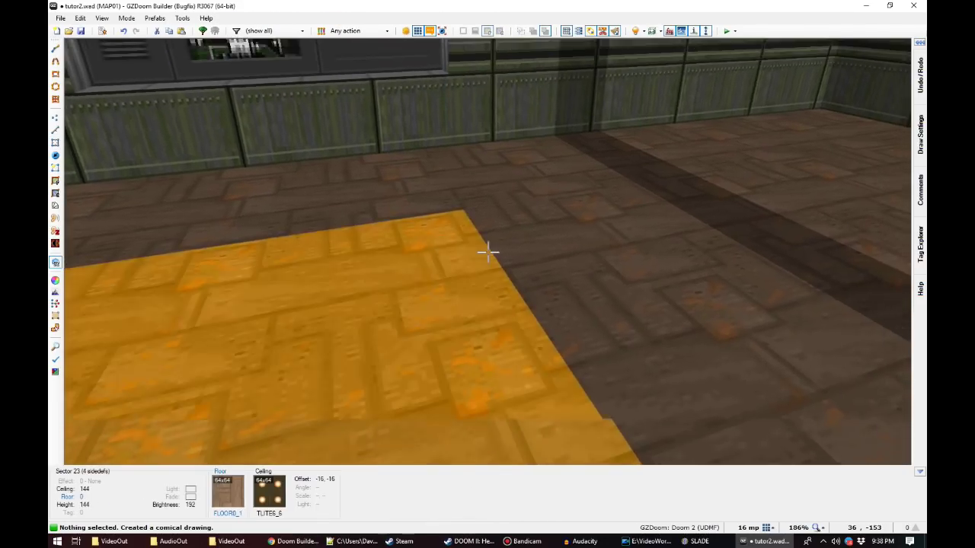
pyautogui.keyDown('ctrl'); pyautogui.scroll(2, 488, 252); pyautogui.keyUp('ctrl')
pyautogui.keyDown('ctrl'); pyautogui.scroll(-1, 488, 252); pyautogui.keyUp('ctrl')
pyautogui.press('d')
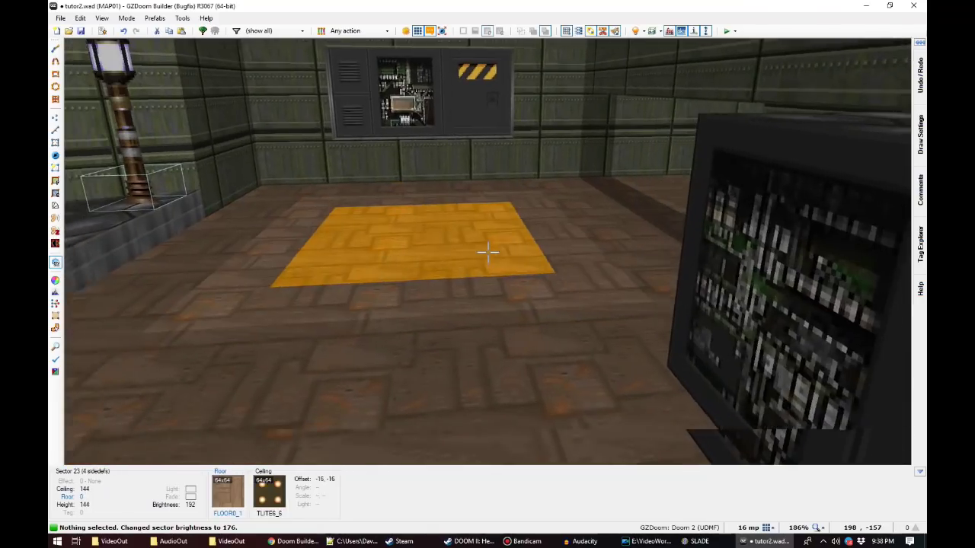
pyautogui.press('s')
pyautogui.press('e')
pyautogui.press('q')
# Step: Save the map and launch it in the game for a test run
pyautogui.scroll(-5, 485, 220)
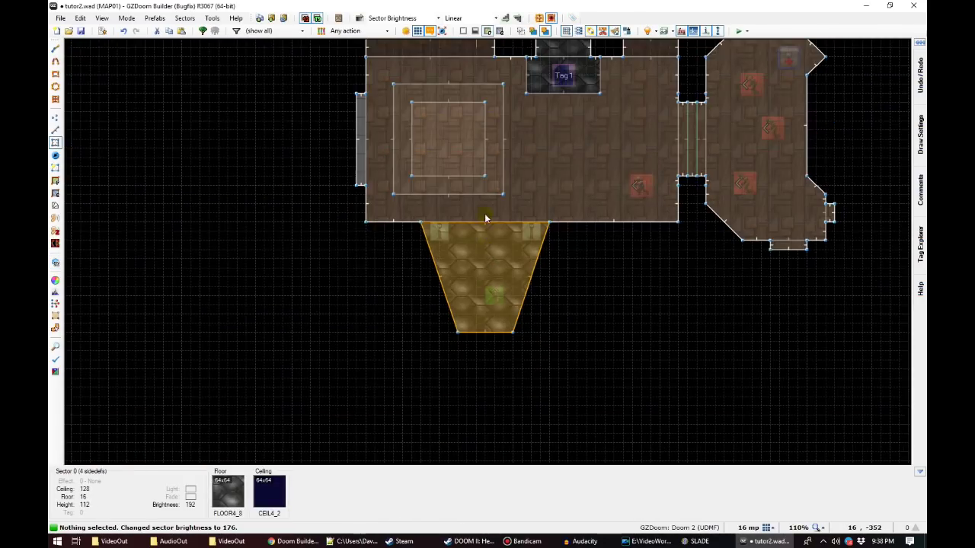
pyautogui.scroll(3, 545, 75)
pyautogui.hotkey('ctrl', 's')
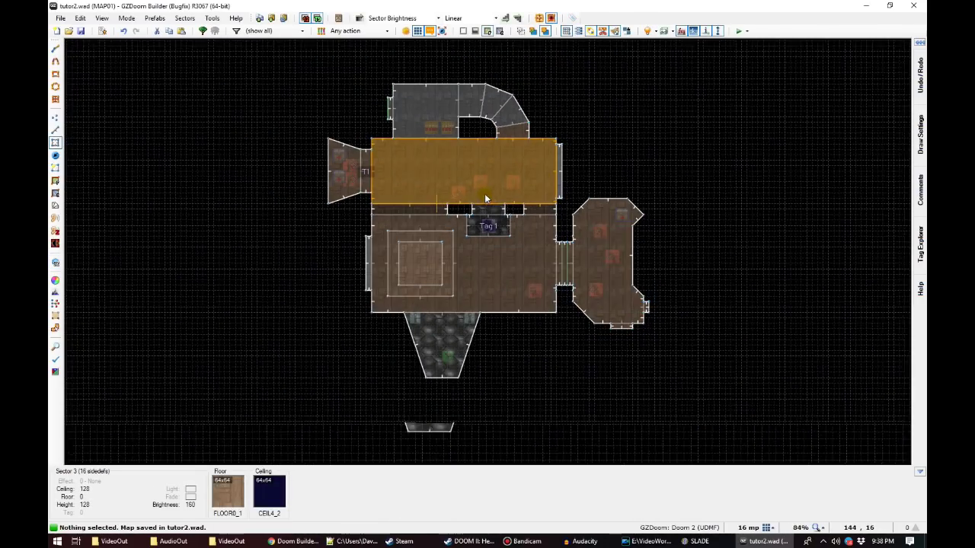
pyautogui.moveTo(920, 73)
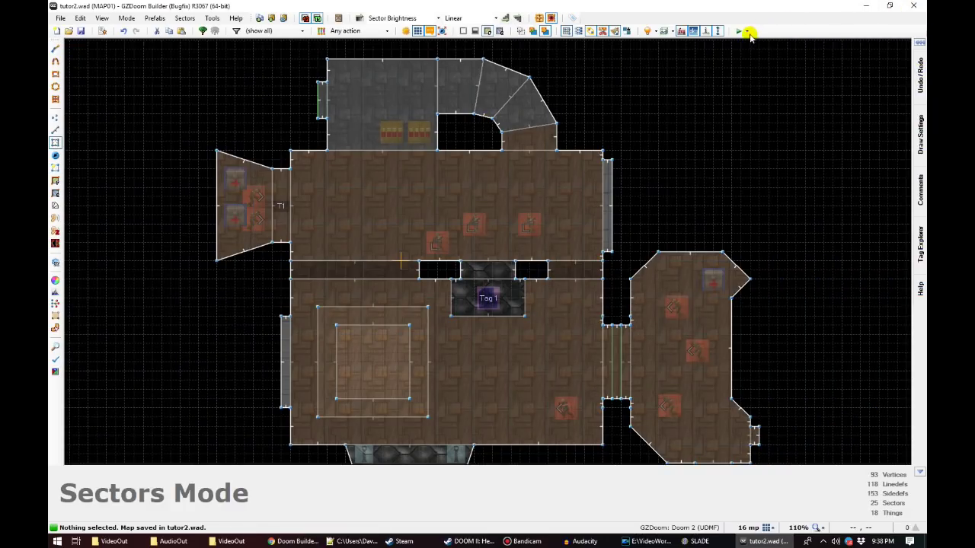
pyautogui.click(746, 31)
pyautogui.click(767, 71)
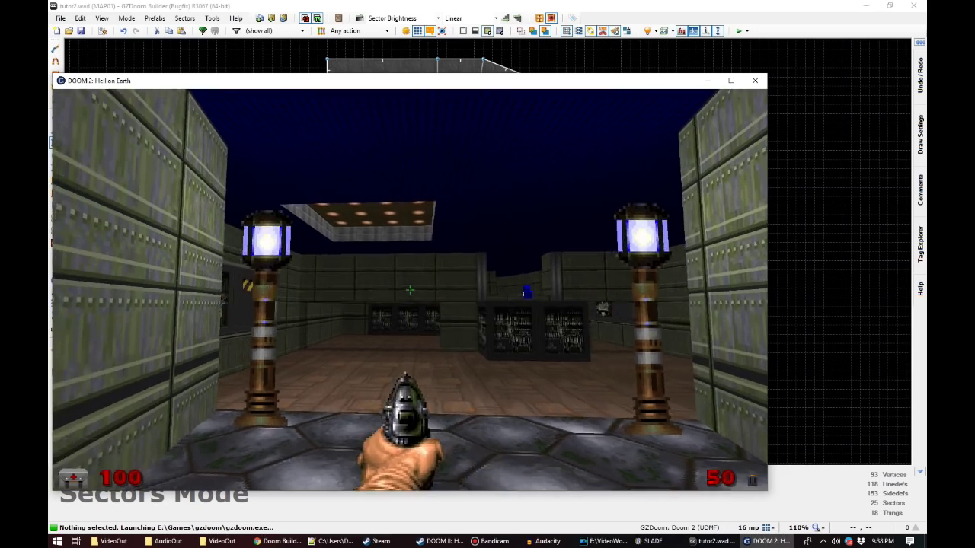
# Step: Play-test the main room, shooting the guards and collecting the shotgun and ammo on the way up to the raised switch ledge
pyautogui.press('w')
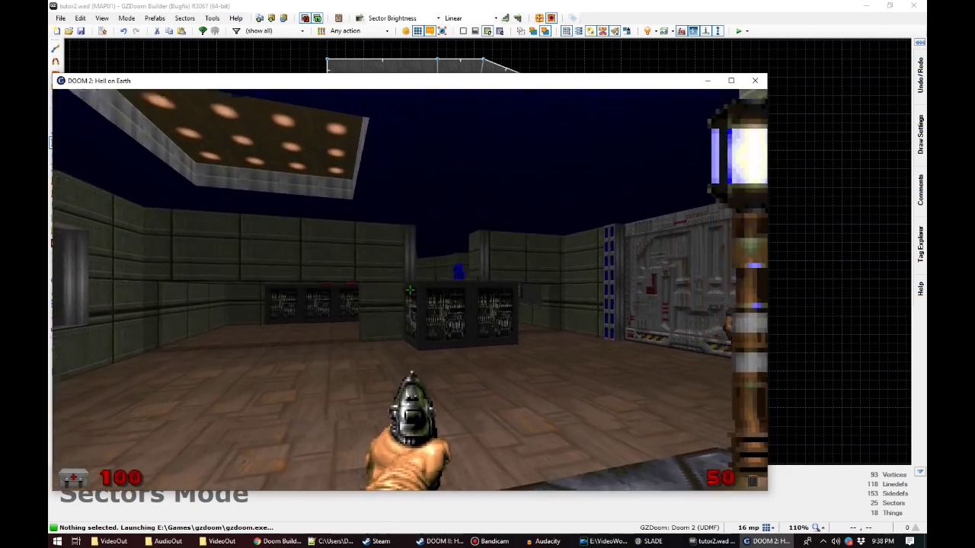
pyautogui.press('w')
pyautogui.click(410, 290)
pyautogui.click(409, 290)
pyautogui.click(409, 290)
pyautogui.press('w')
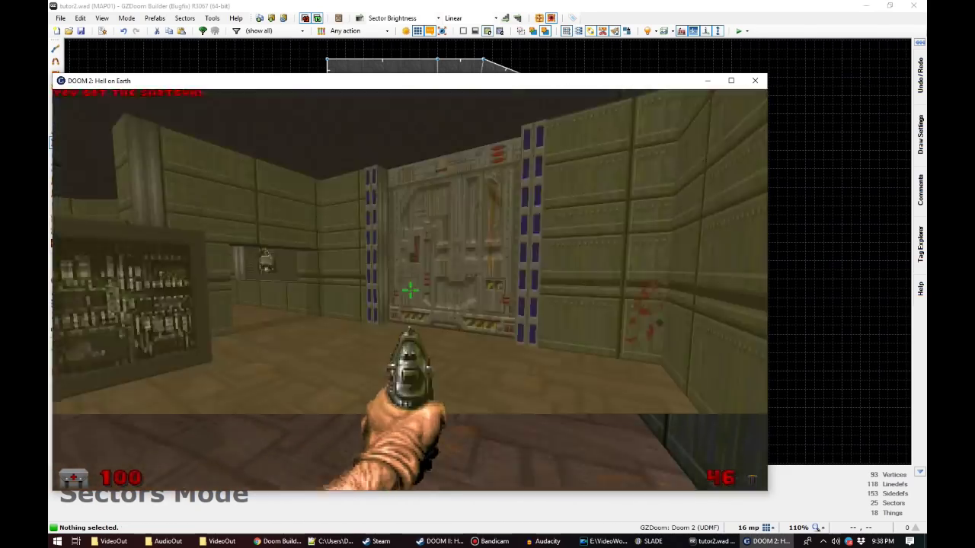
pyautogui.press('w')
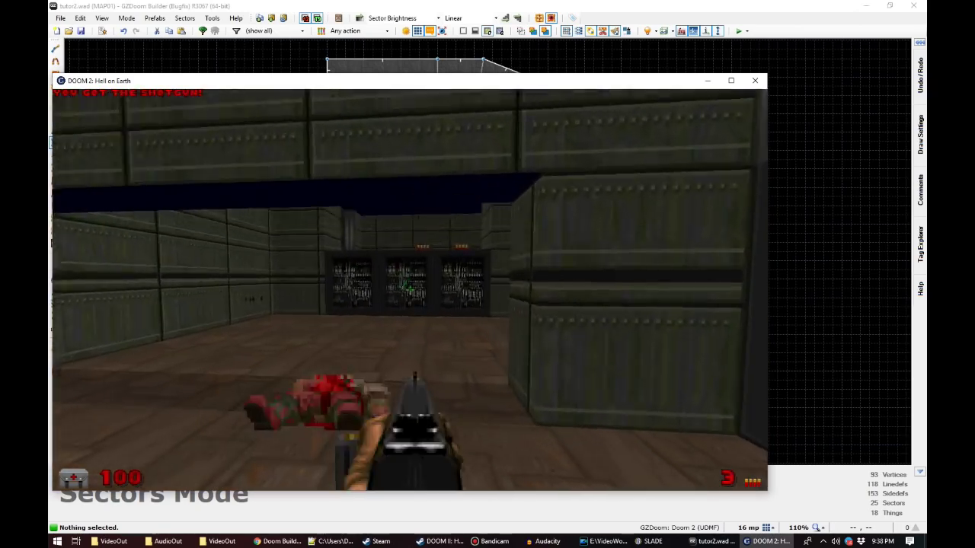
pyautogui.click(409, 290)
pyautogui.press('w')
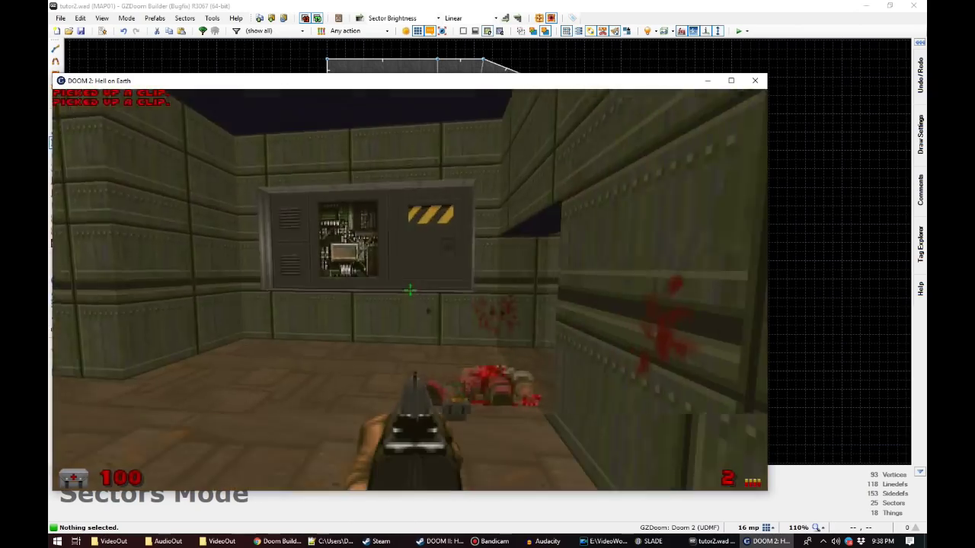
pyautogui.press('w')
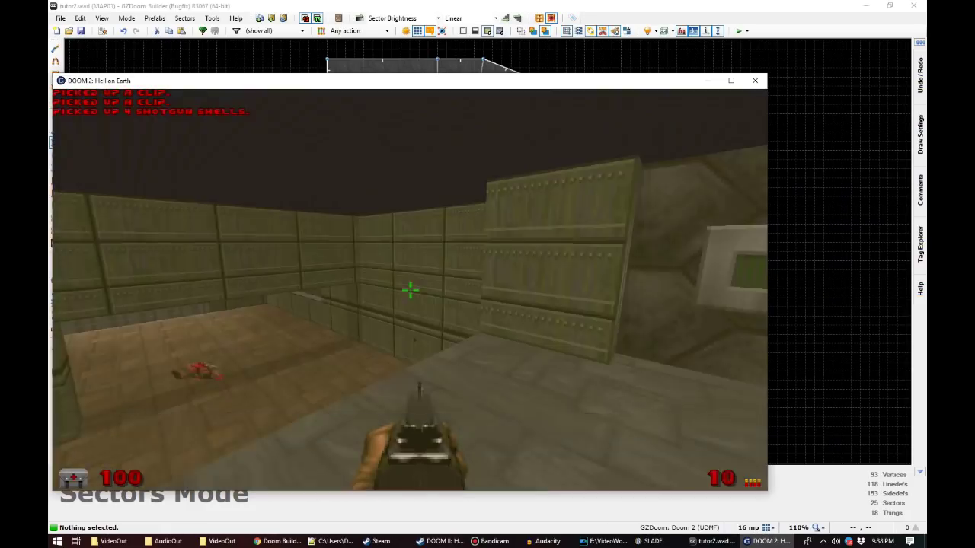
# Step: Test the ledge switch, fight the imps from the closet, and carry the blue keycard to the blue-trimmed door
pyautogui.press('space')
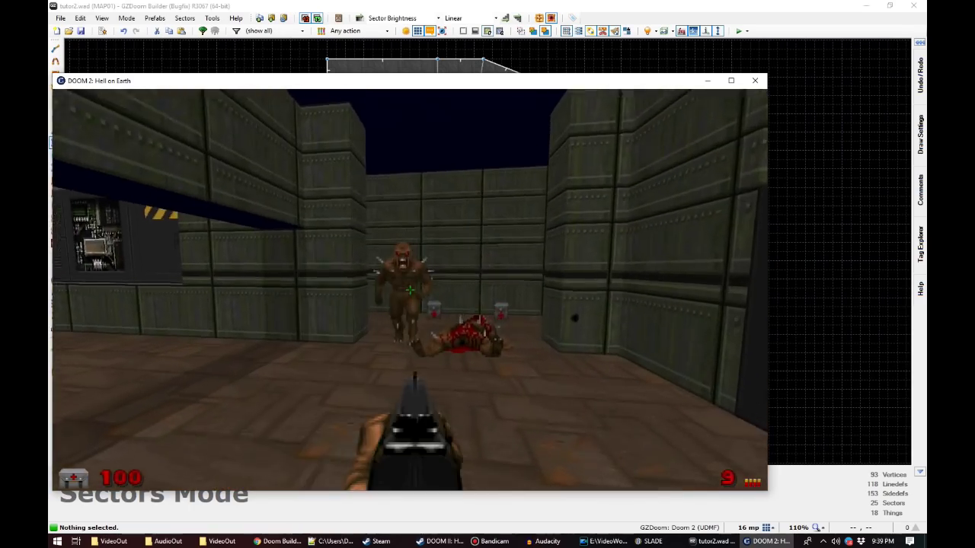
pyautogui.press('w')
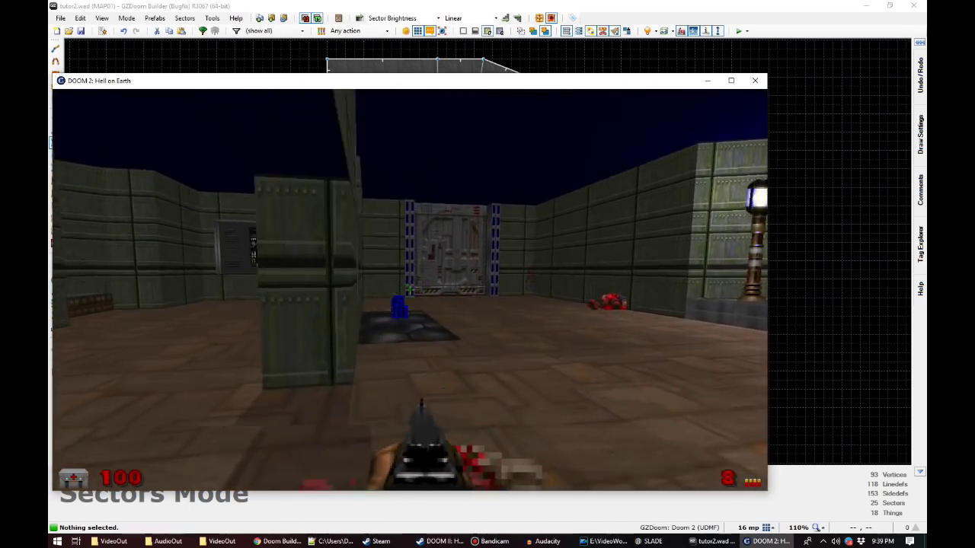
pyautogui.press('w')
pyautogui.press('space')
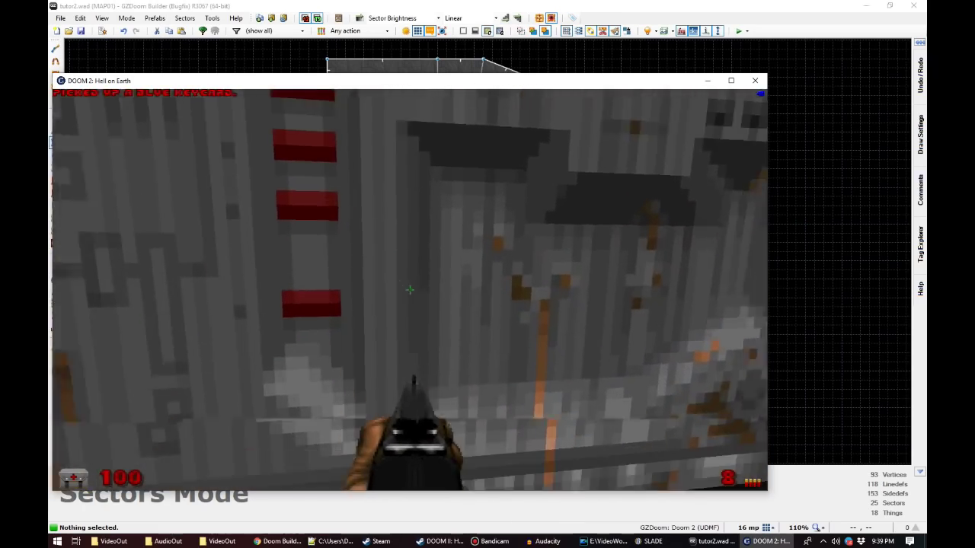
pyautogui.click(409, 290)
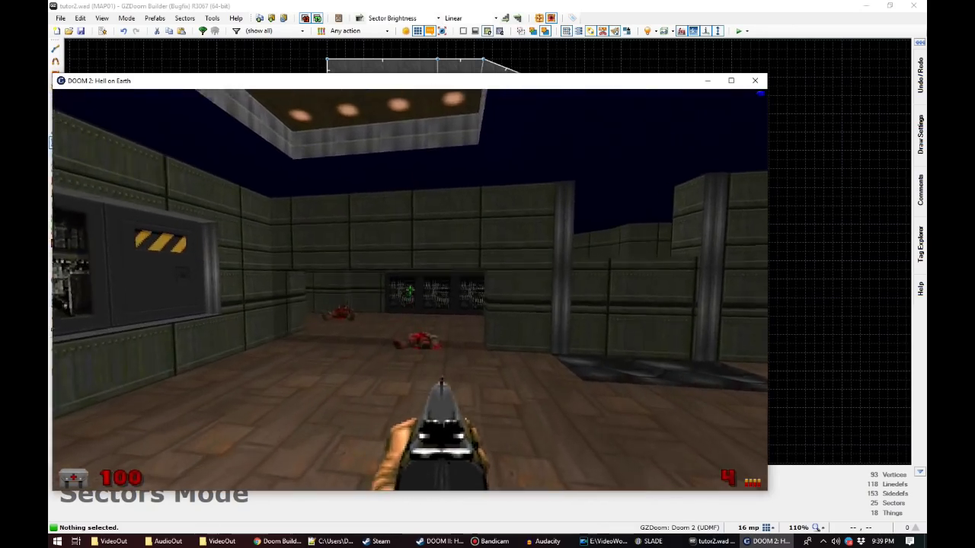
# Step: Walk through the exit room, inspect the skull exit switch up close, and quit the test run
pyautogui.press('Up')
pyautogui.press('space')
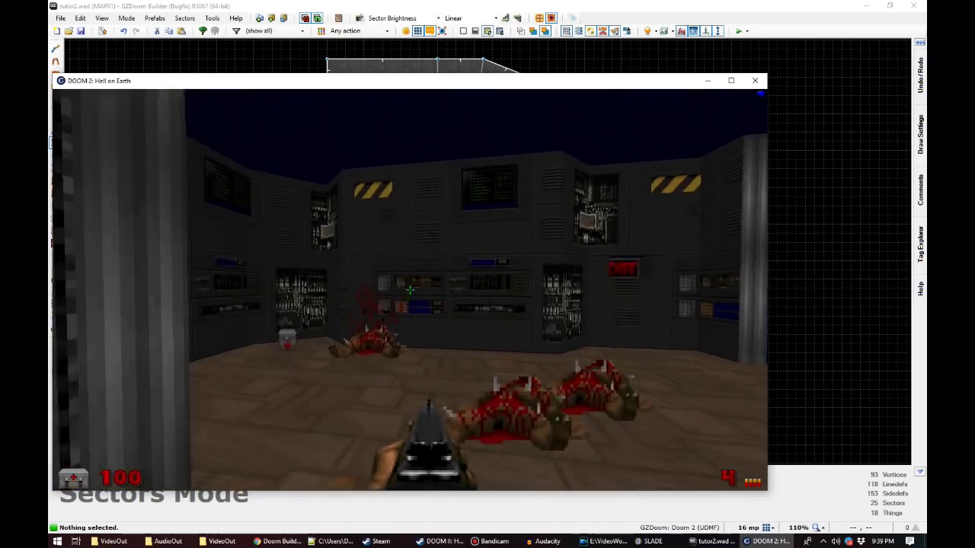
pyautogui.press('Left')
pyautogui.press('Right')
pyautogui.press('Up')
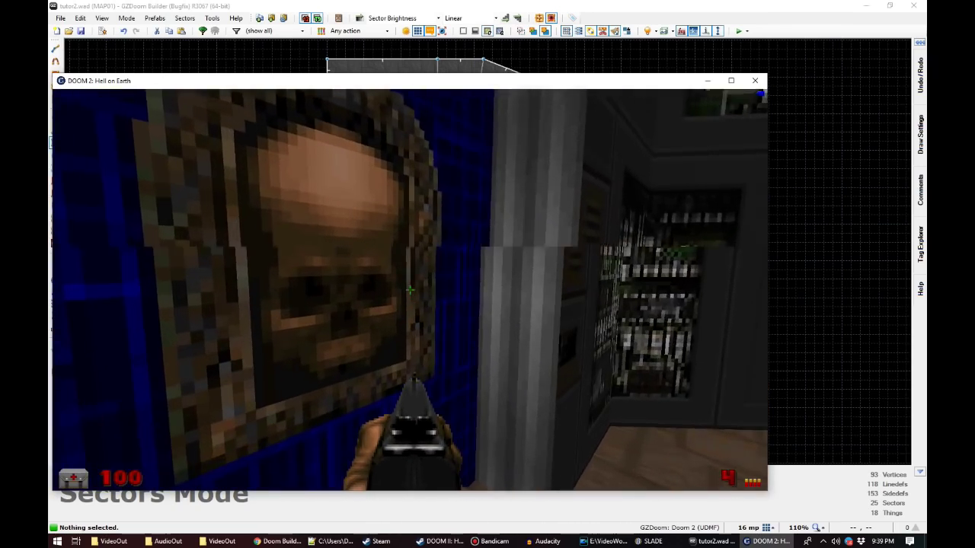
pyautogui.press('Left')
pyautogui.press('Up')
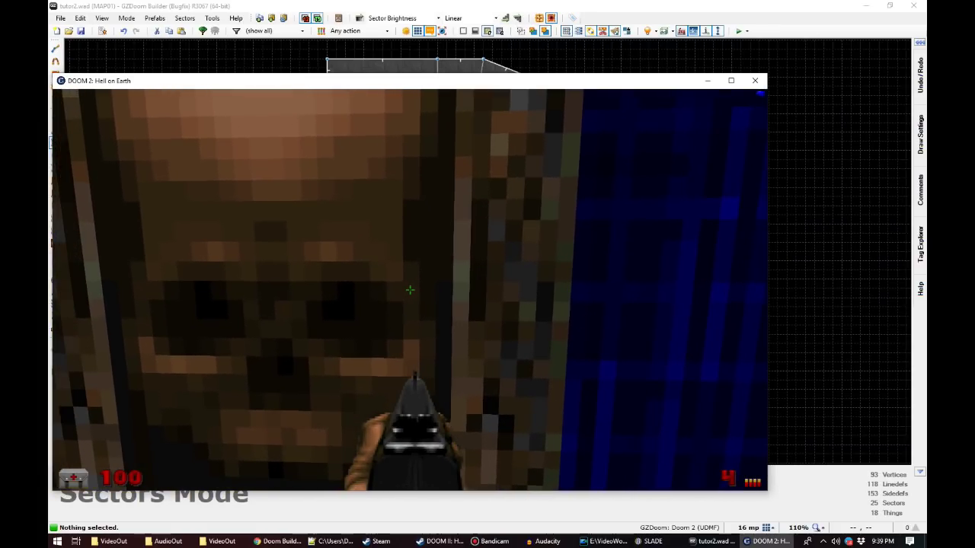
pyautogui.press('Down')
pyautogui.press('Right')
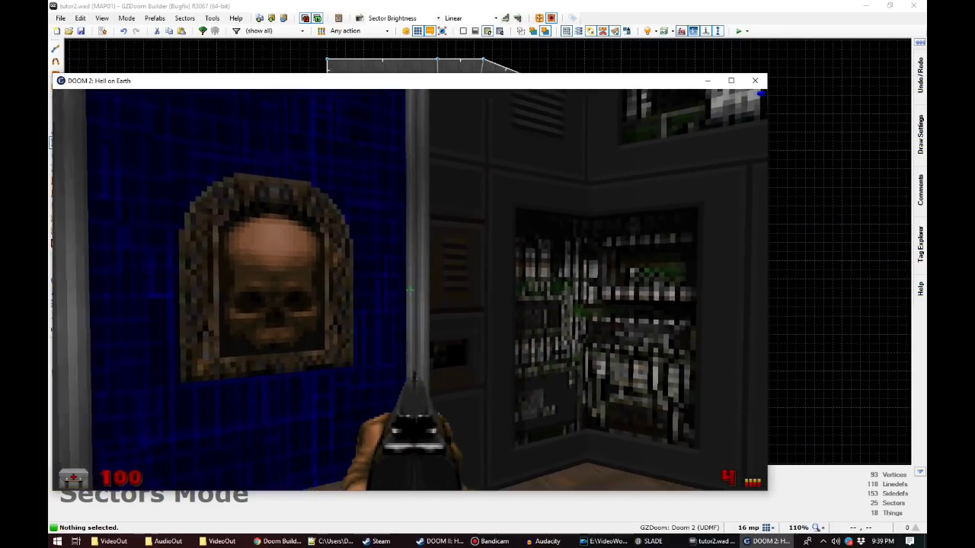
pyautogui.press('s')
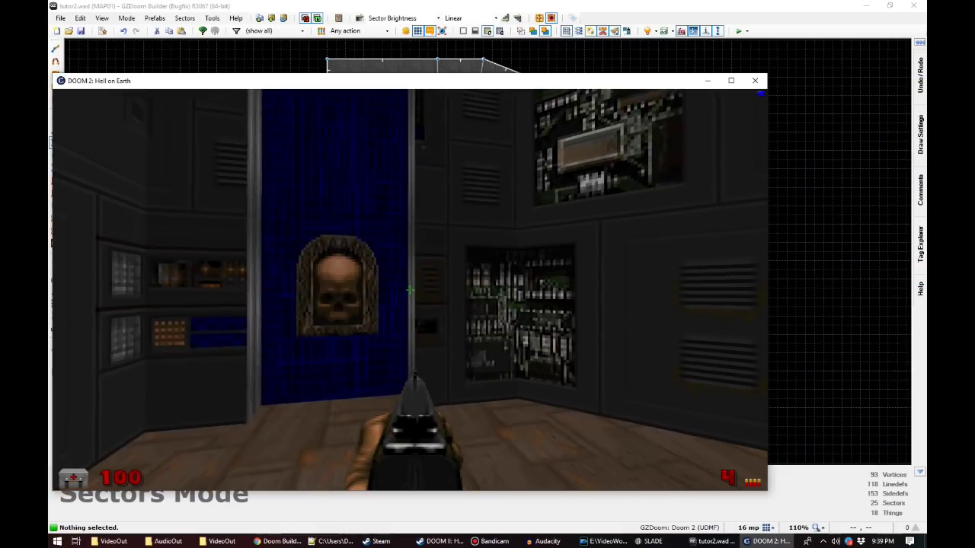
pyautogui.press('Up')
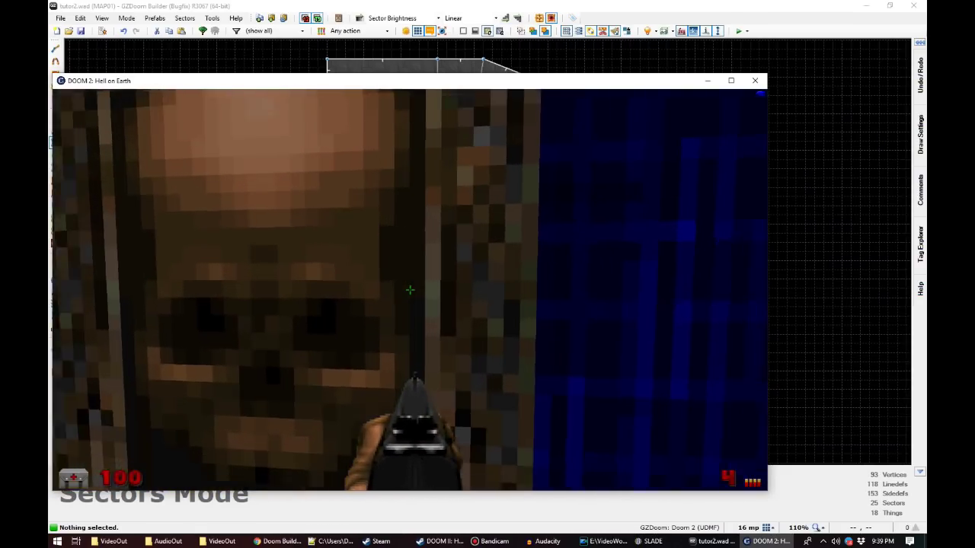
pyautogui.press('s')
pyautogui.hotkey('alt', 'F4')
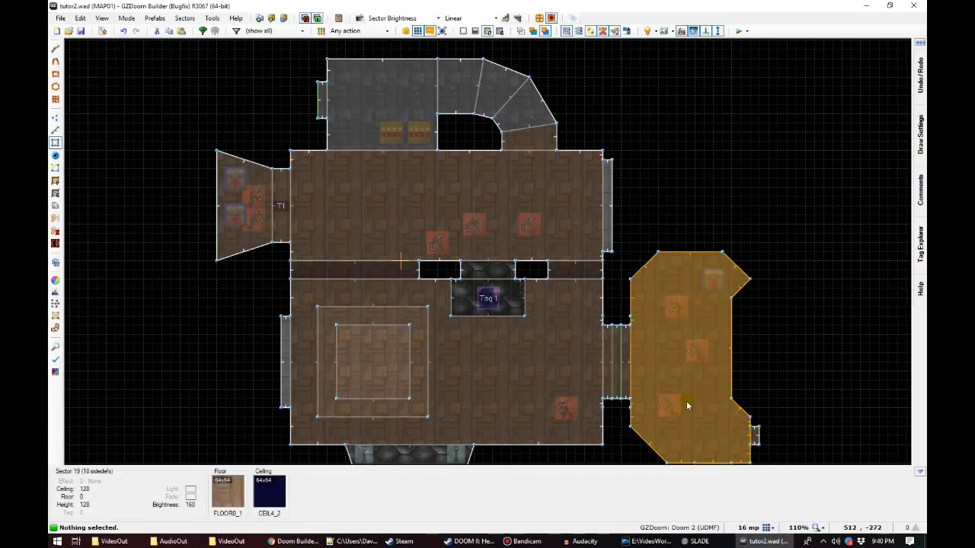
# Step: Assign action 243 End Normal to the exit switch linedef in the east room, activated when the player presses use
pyautogui.scroll(-4, 825, 423)
pyautogui.scroll(7, 815, 415)
pyautogui.press('l')
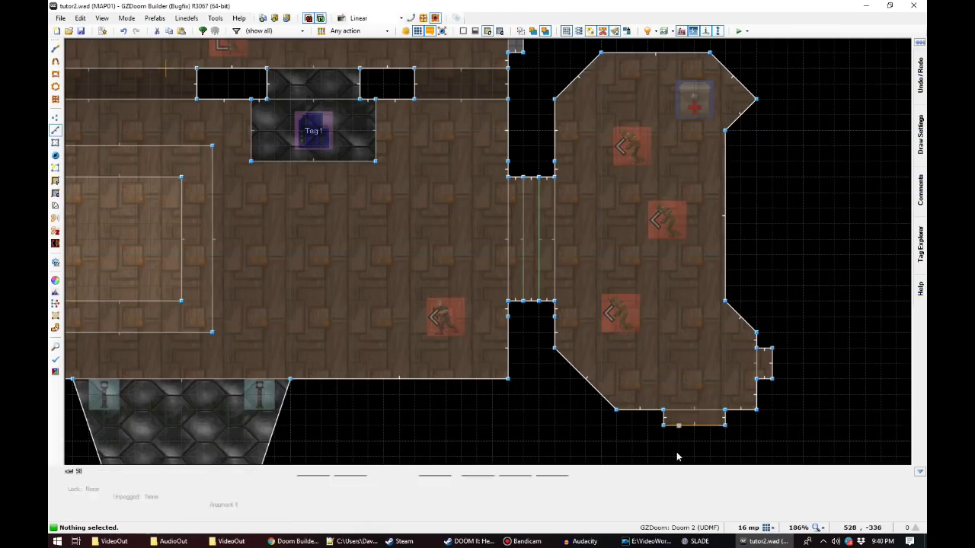
pyautogui.rightClick(685, 426)
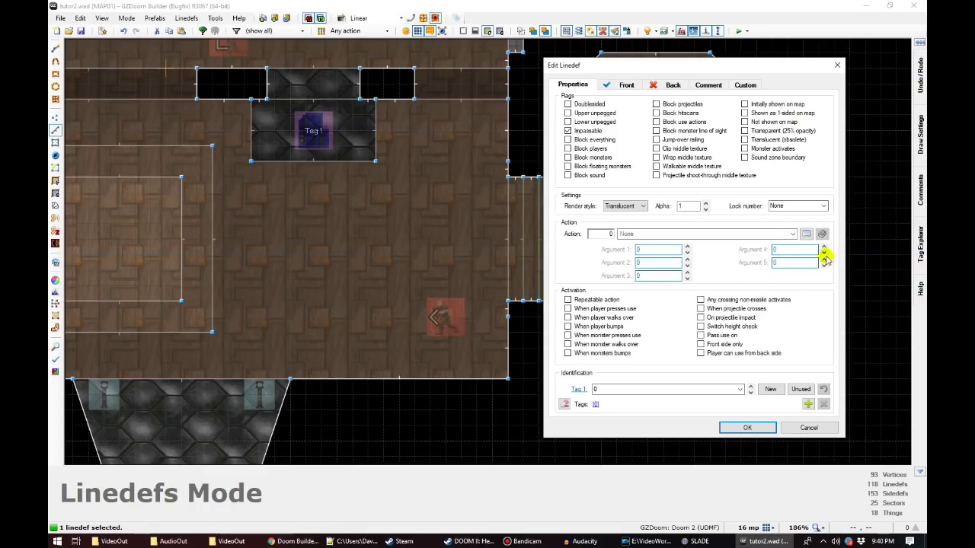
pyautogui.click(806, 235)
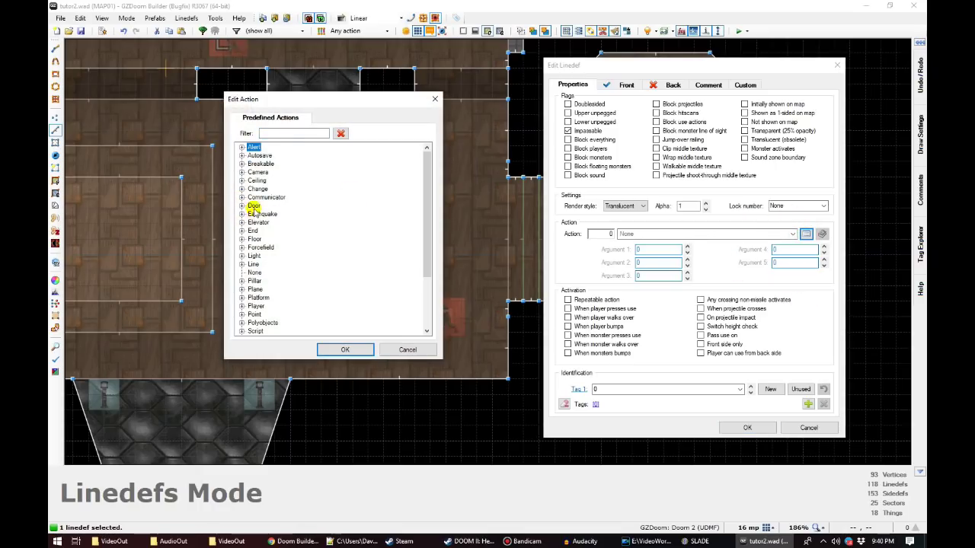
pyautogui.click(243, 231)
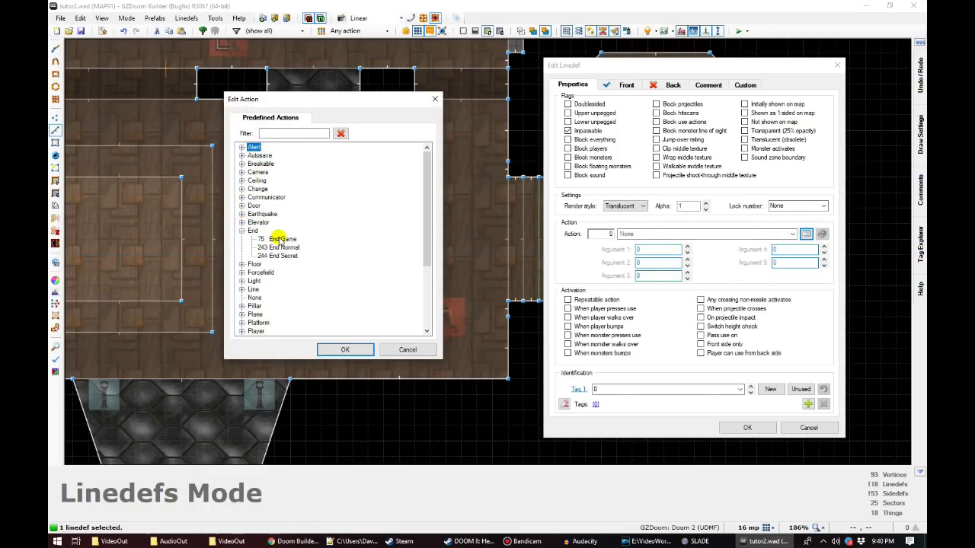
pyautogui.click(280, 248)
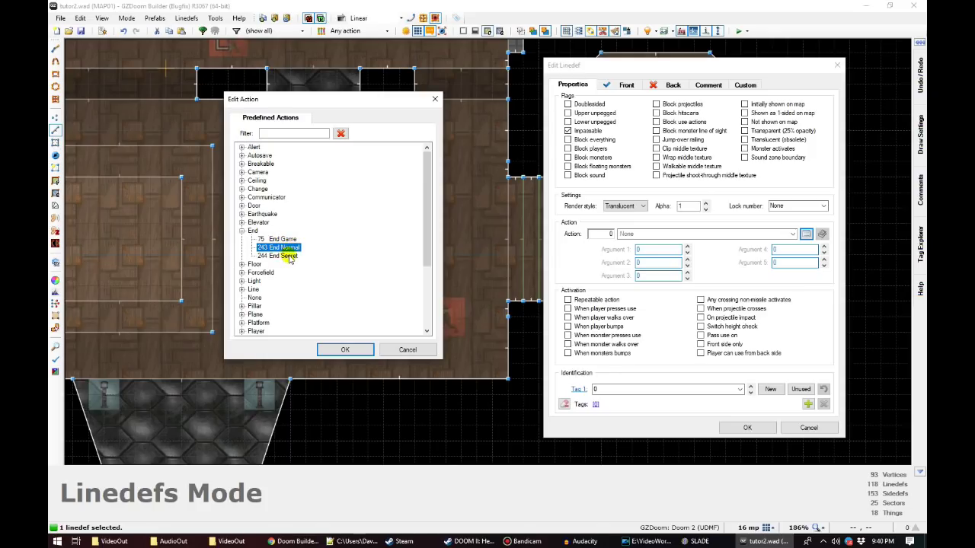
pyautogui.click(343, 352)
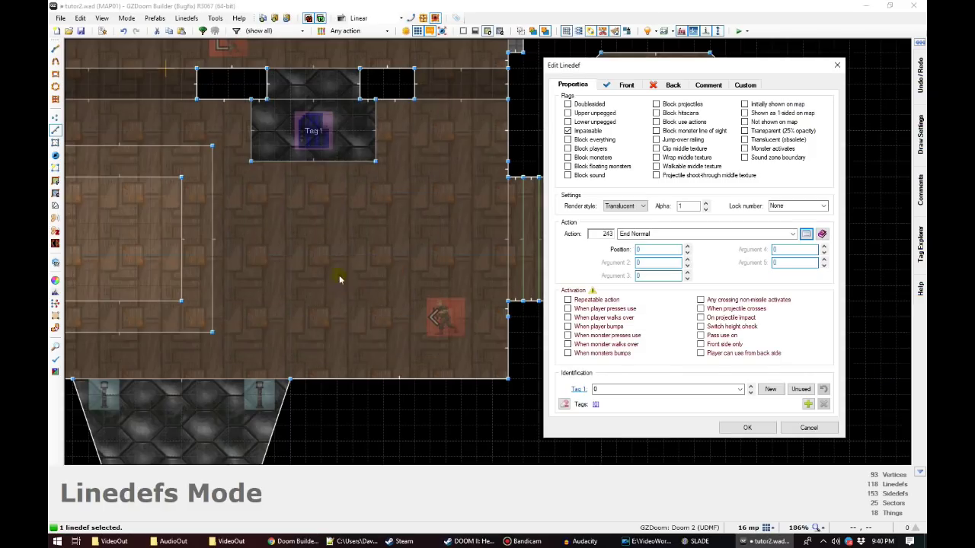
pyautogui.click(599, 308)
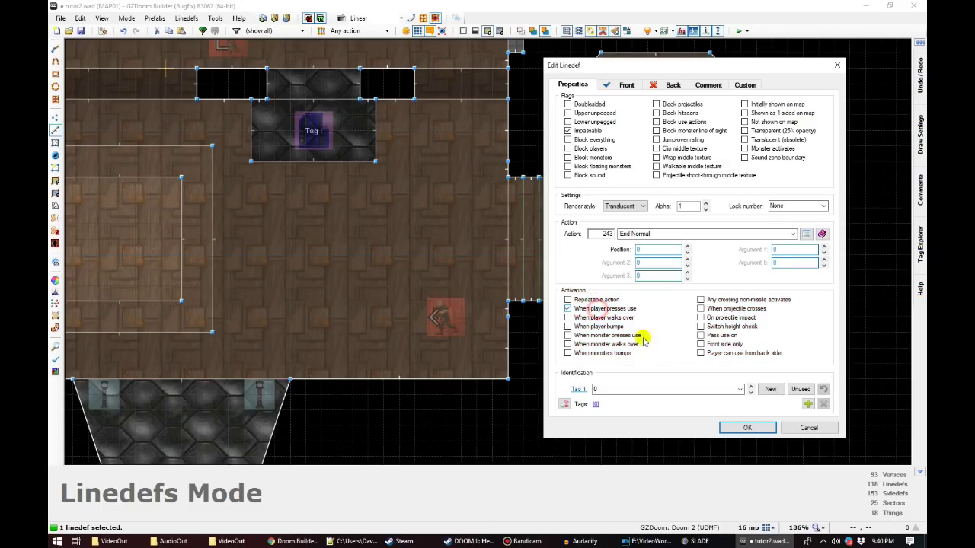
pyautogui.click(747, 427)
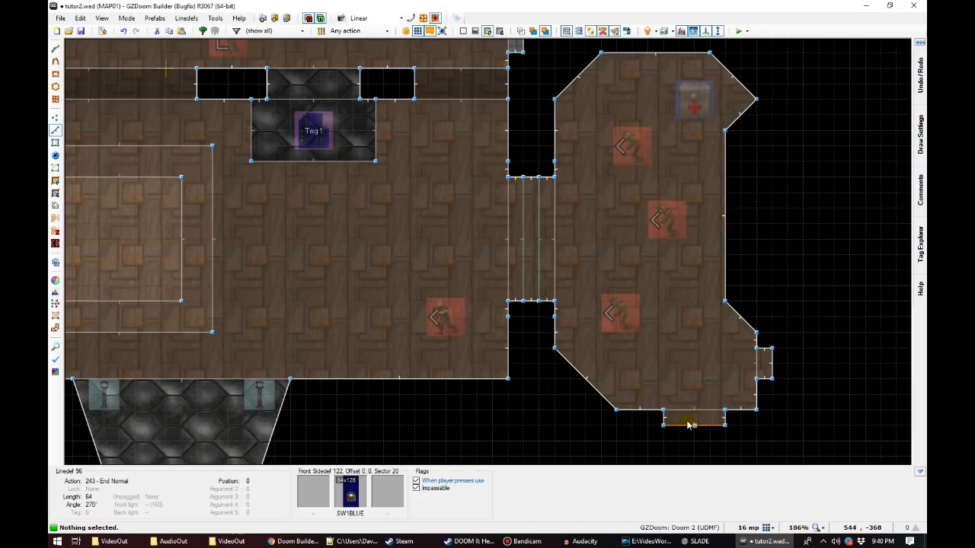
# Step: Save the map and launch a test run at 4 - Ultra-Violence without monsters
pyautogui.hotkey('ctrl', 's')
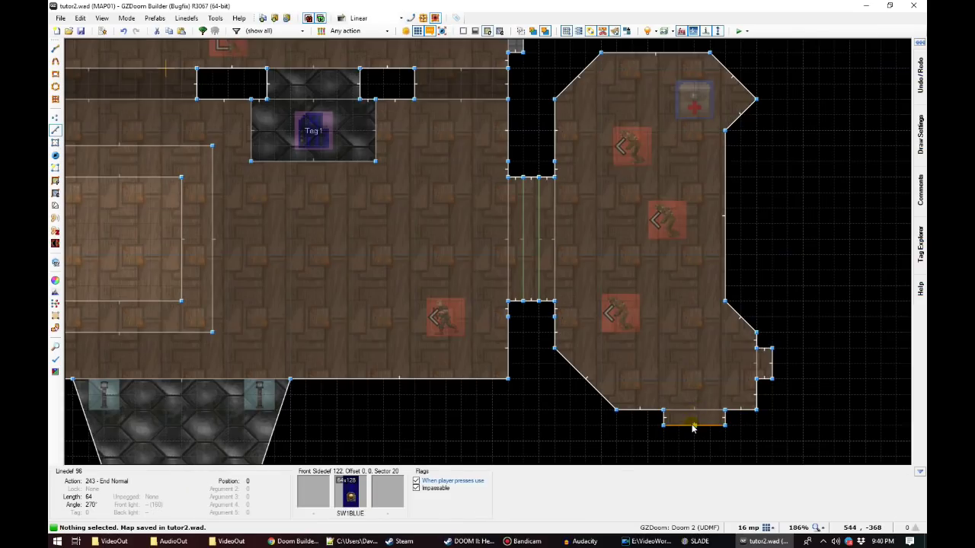
pyautogui.click(746, 31)
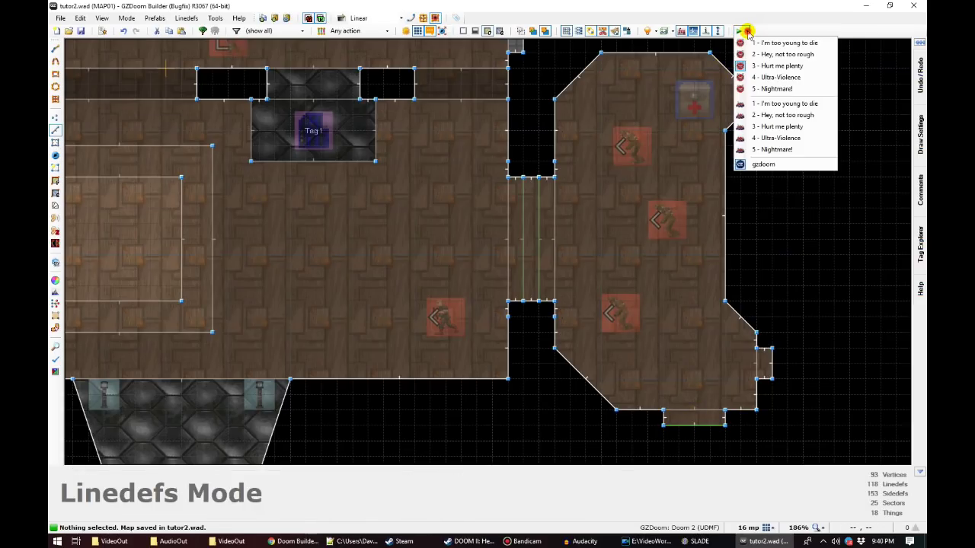
pyautogui.click(763, 139)
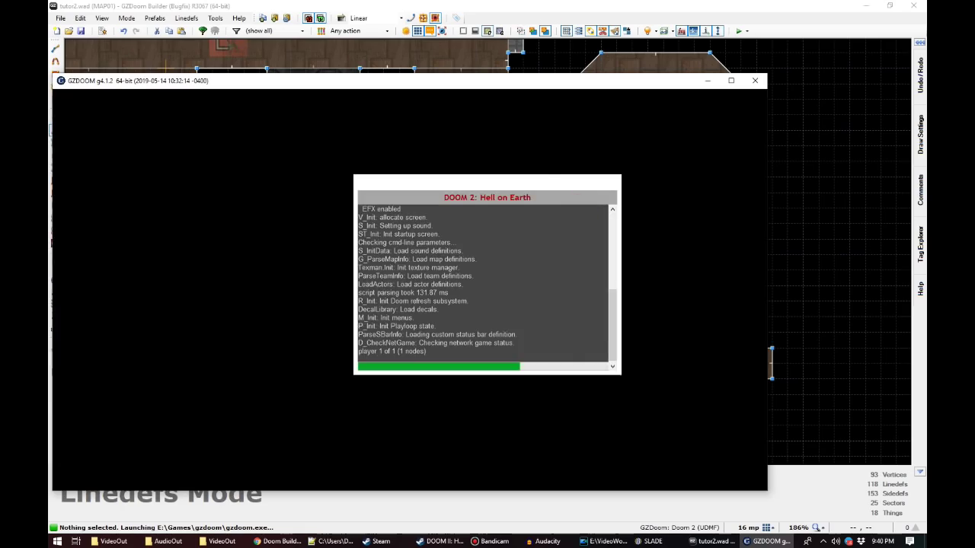
# Step: Walk through the monster-free level with the blue keycard to the exit room and look around the skull exit switch
pyautogui.press('w')
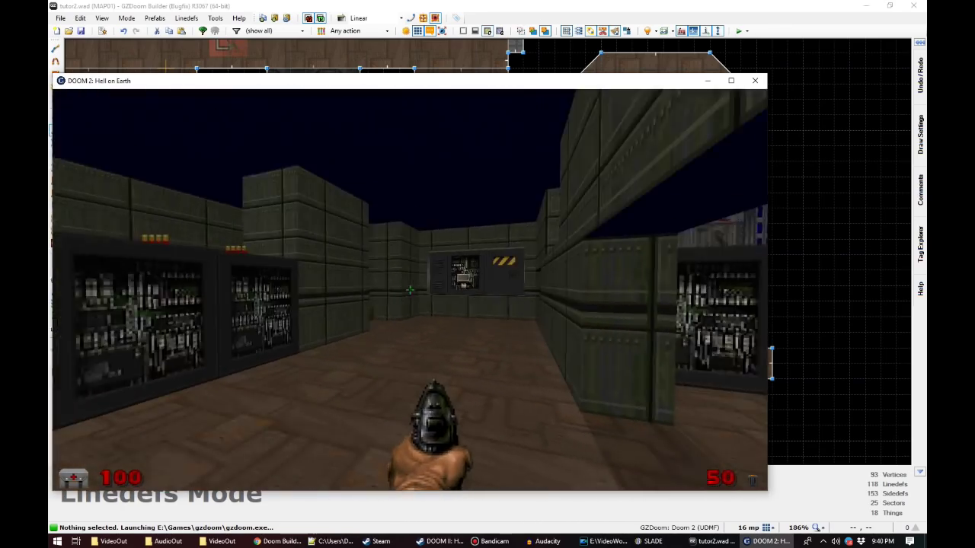
pyautogui.press('w')
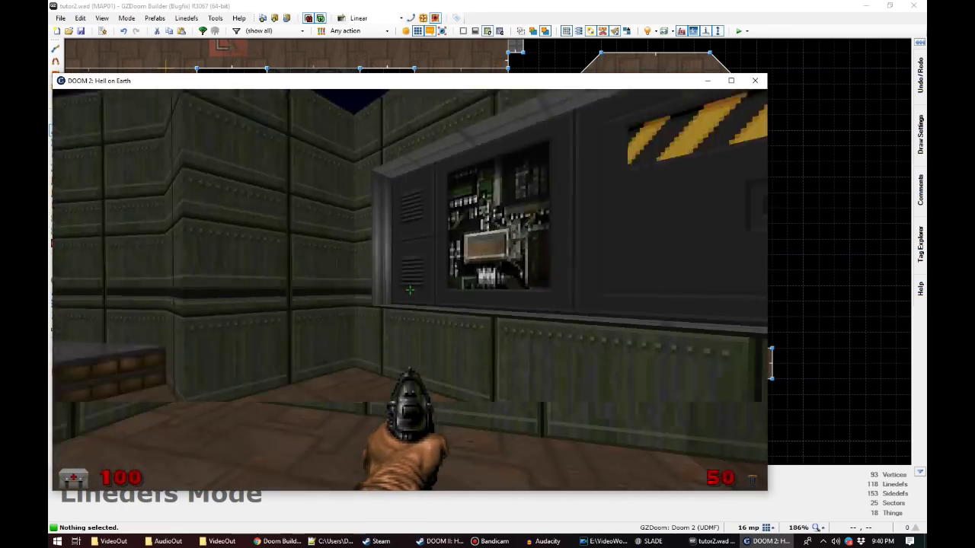
pyautogui.press('w')
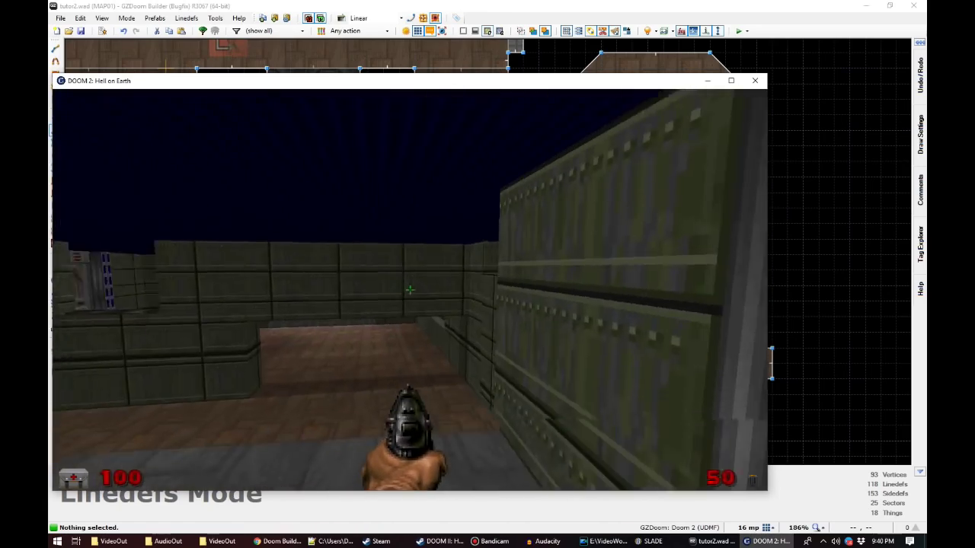
pyautogui.press('w')
pyautogui.press('Left')
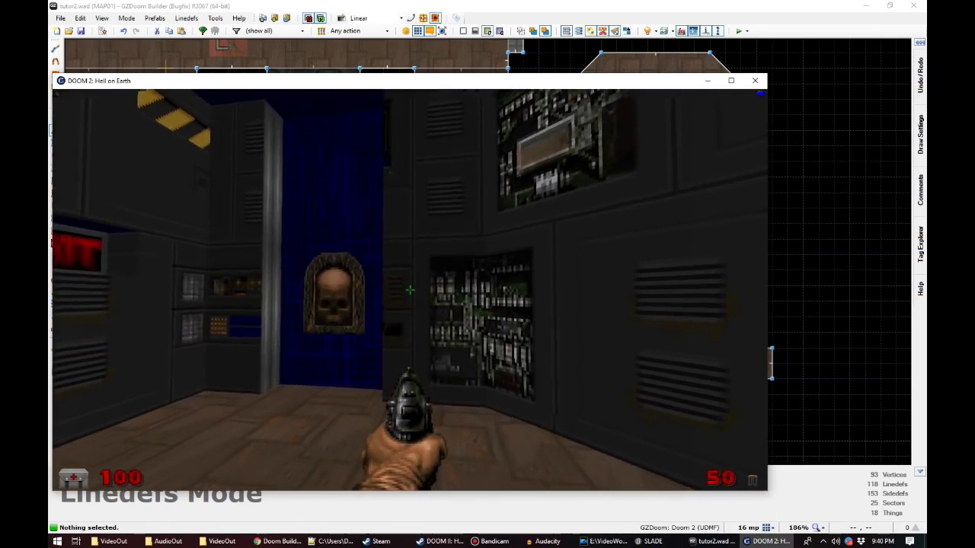
pyautogui.press('Right')
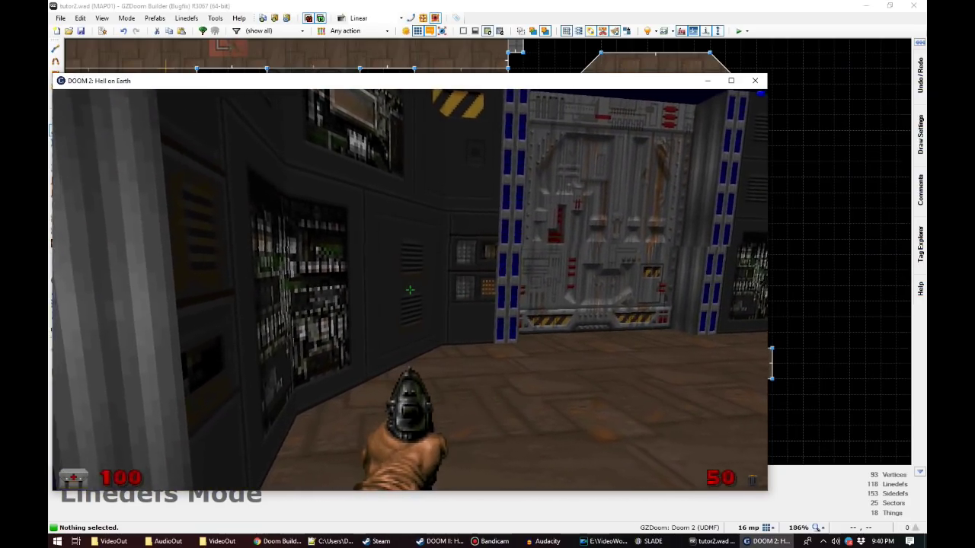
pyautogui.press('a')
pyautogui.press('d')
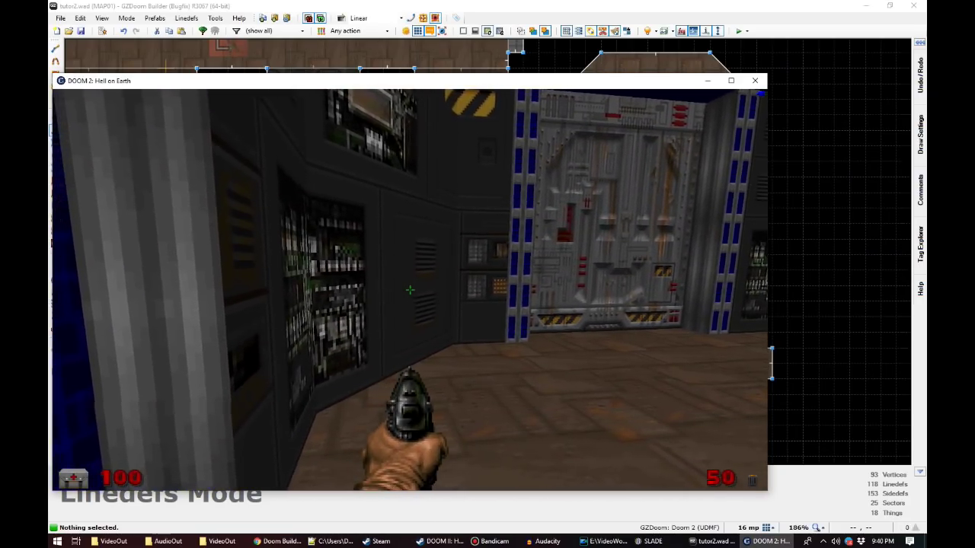